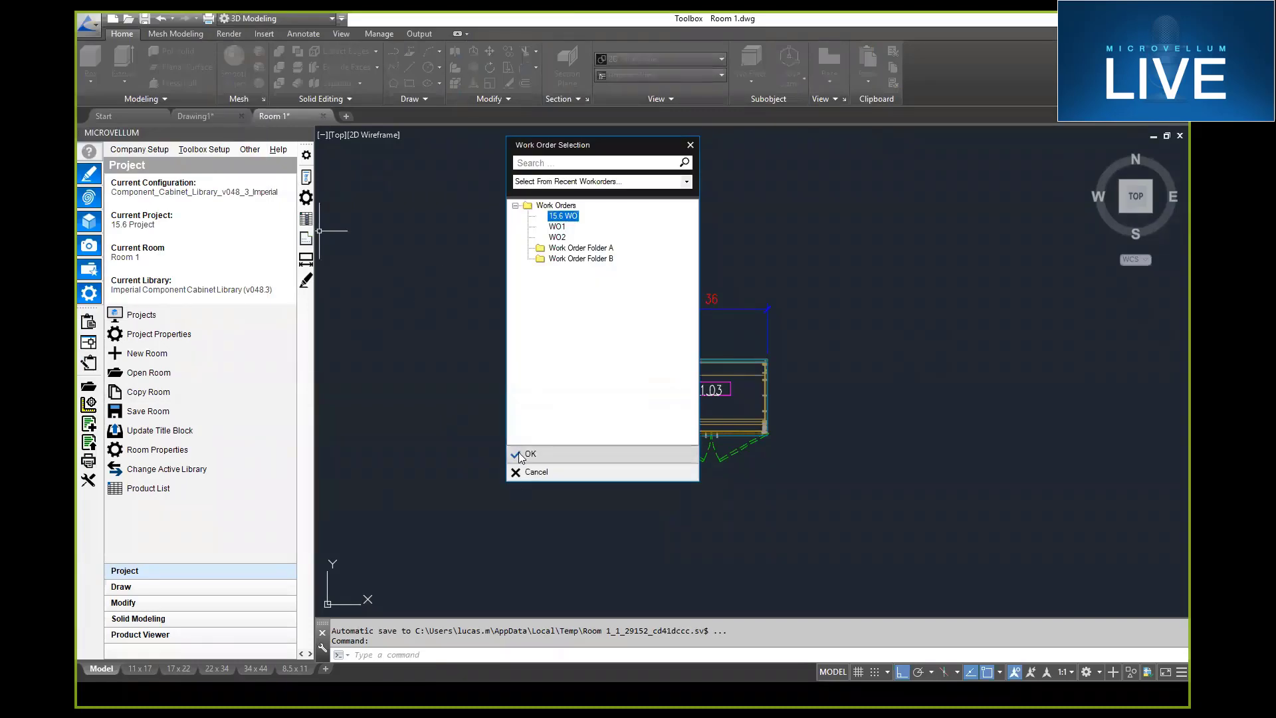
- Open work order 15.6 WO for processing and sort its parts by material name
{"action": "left_click", "coordinate": [511, 461]}
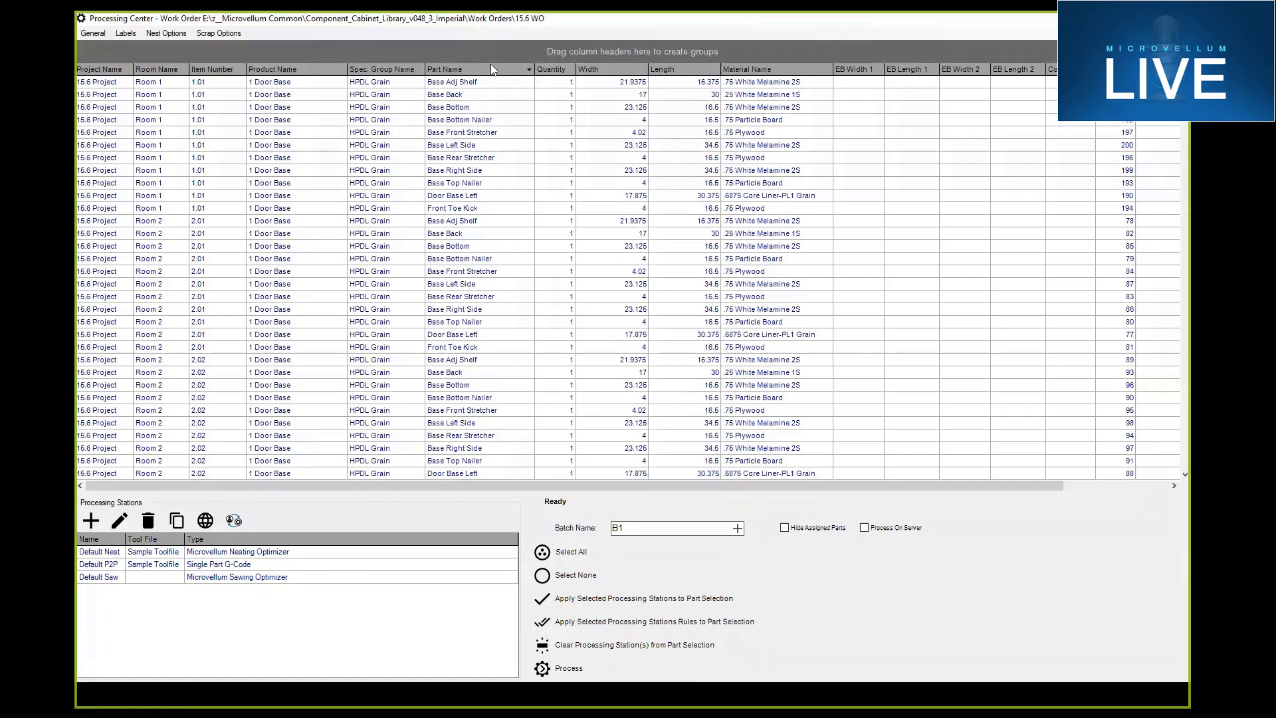
{"action": "left_click", "coordinate": [746, 70]}
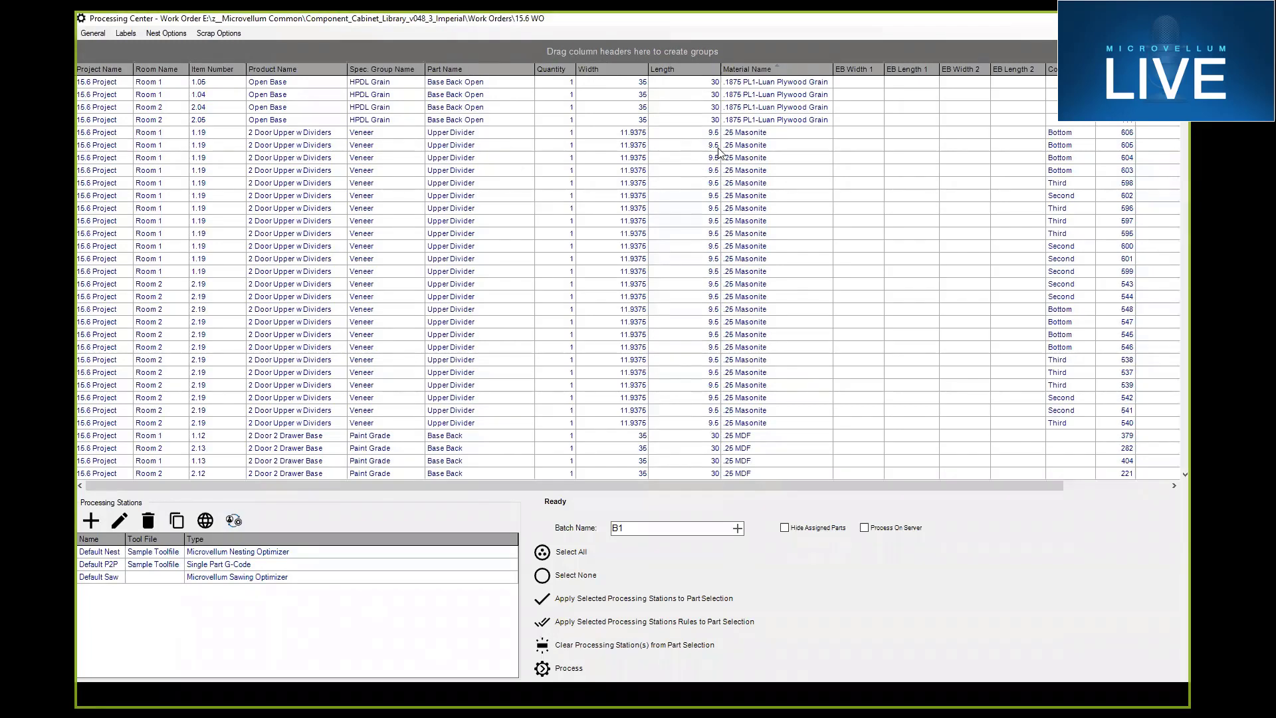
{"action": "left_click_drag", "start_coordinate": [785, 135], "coordinate": [814, 371]}
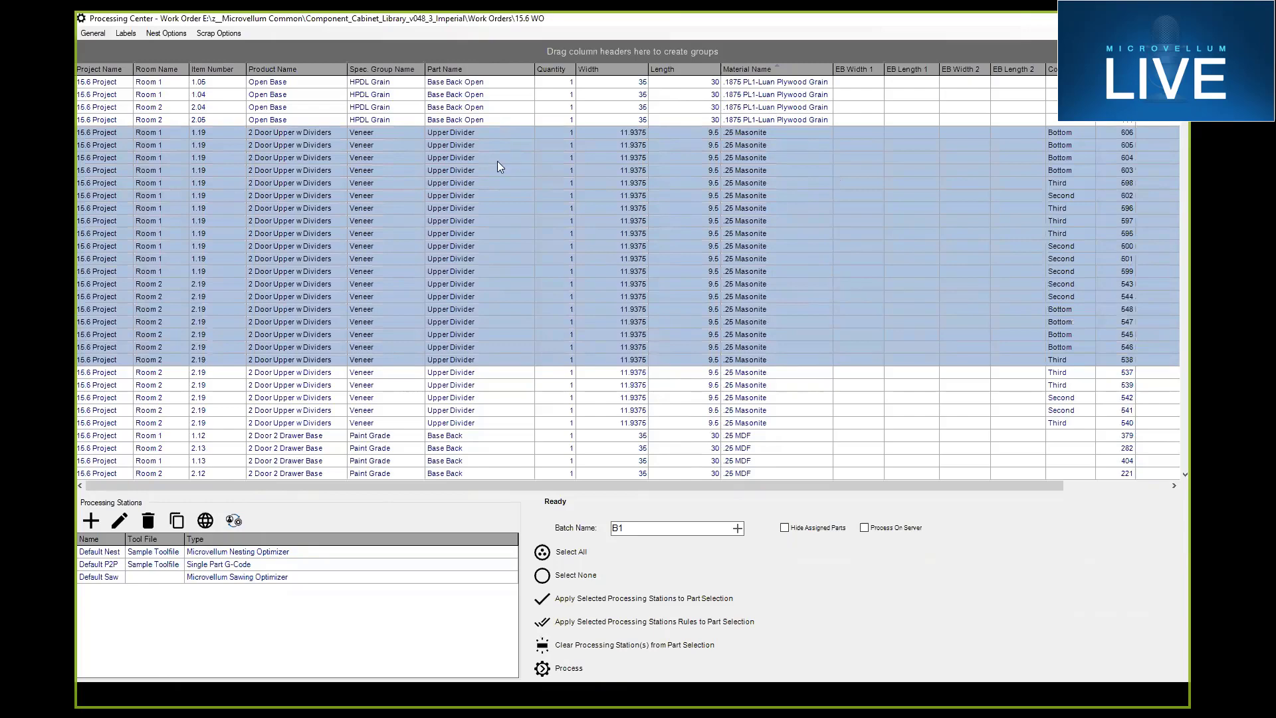
{"action": "left_click", "coordinate": [478, 136]}
{"action": "left_click", "coordinate": [455, 122]}
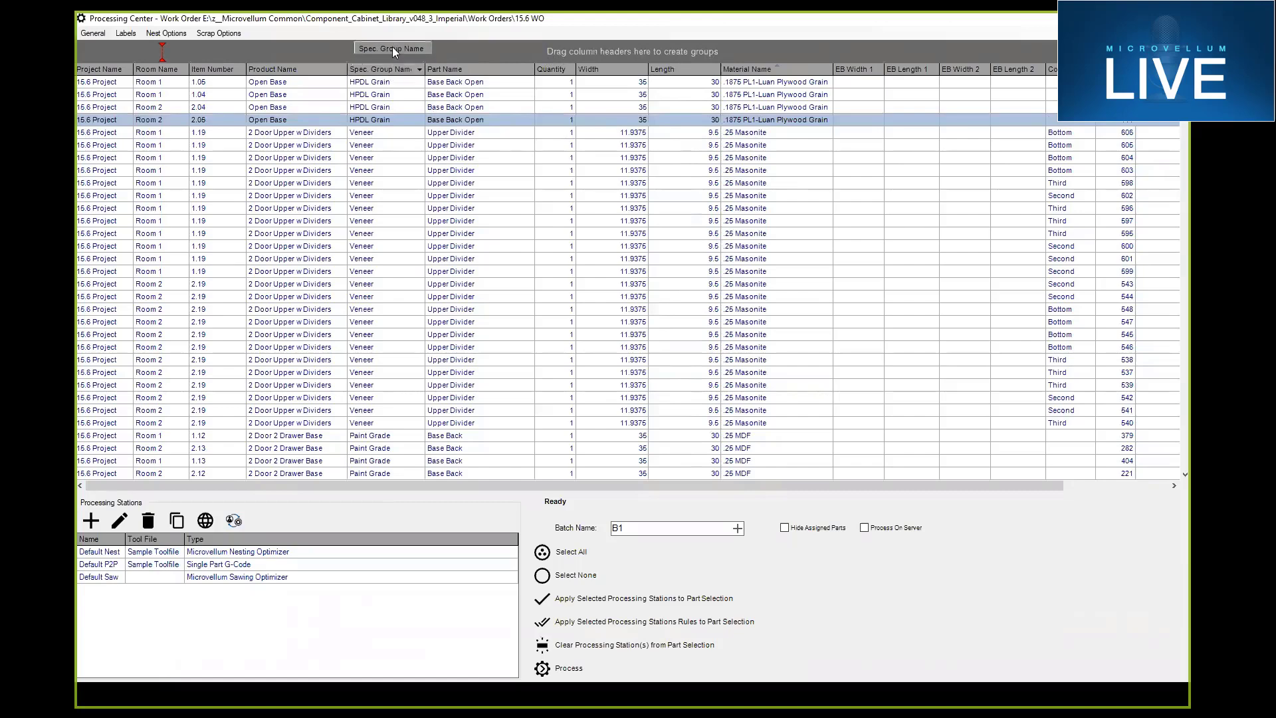
- Group the parts by Spec. Group Name, collapse all groups and expand only the HPDL group
{"action": "left_click_drag", "start_coordinate": [392, 46], "coordinate": [399, 49]}
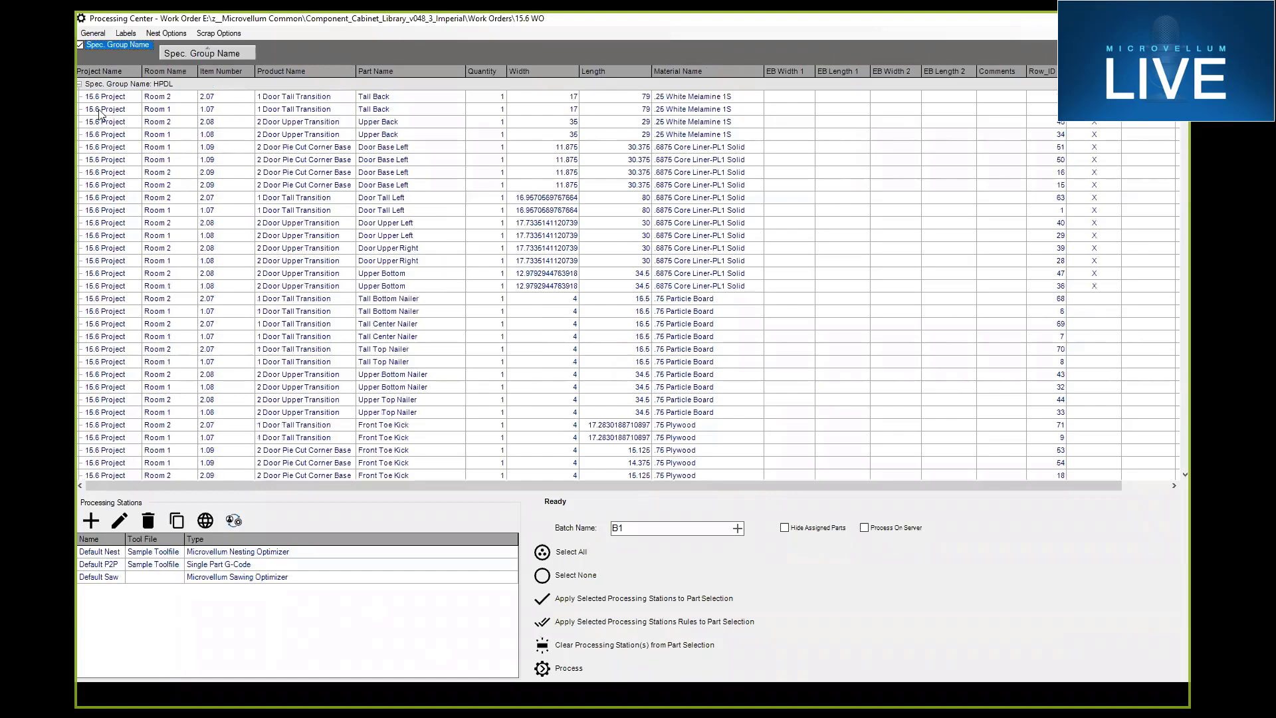
{"action": "left_click", "coordinate": [141, 120]}
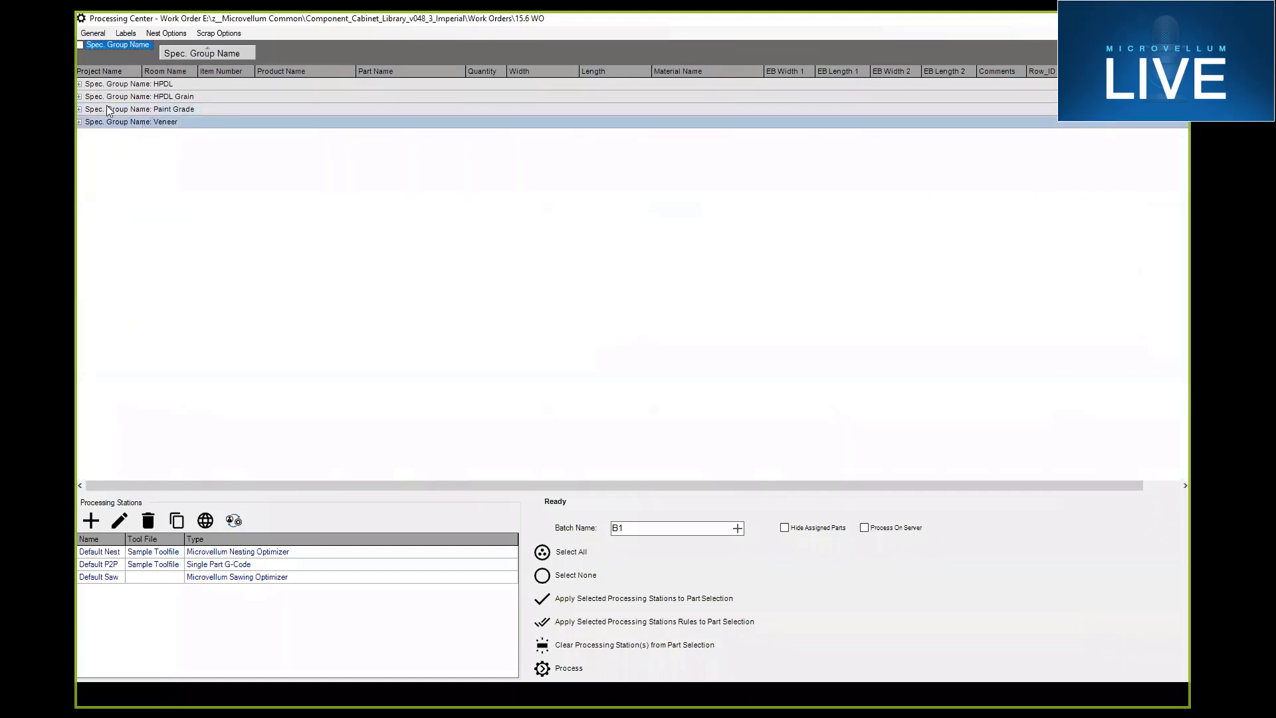
{"action": "left_click", "coordinate": [80, 84]}
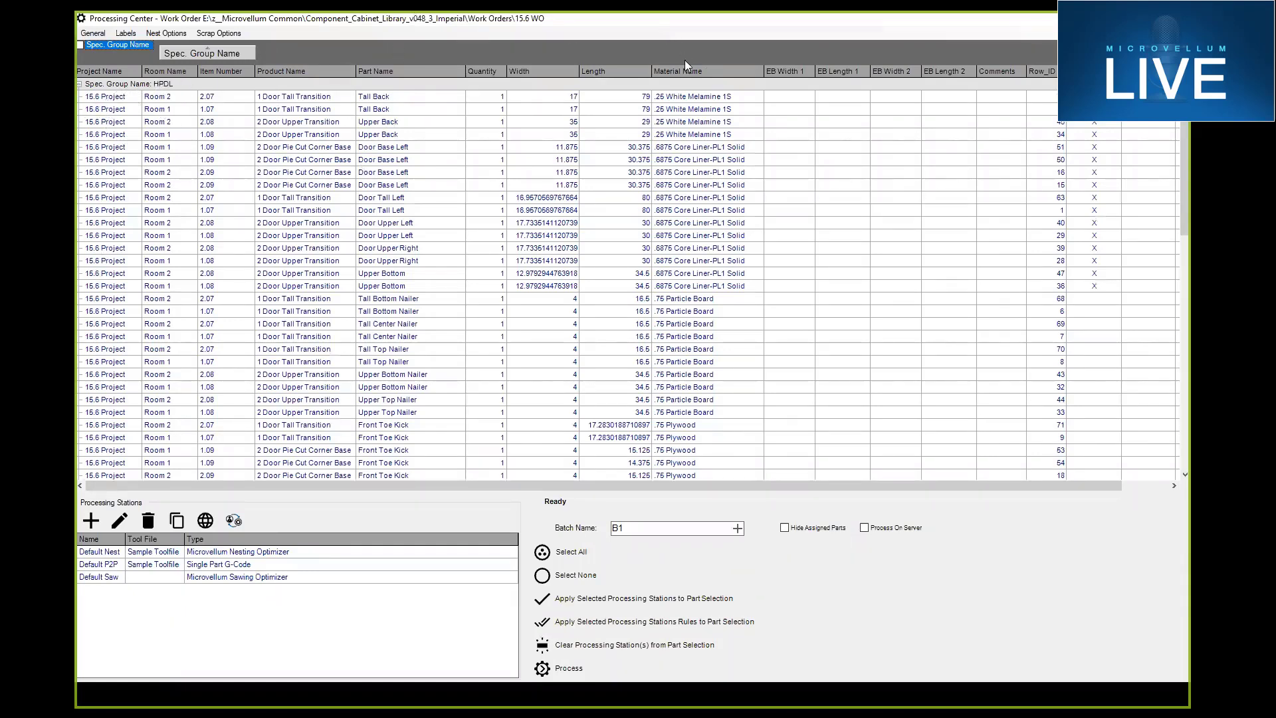
- Add Material Name as a second grouping level below Spec. Group Name and expand HPDL to its collapsed material groups
{"action": "left_click_drag", "start_coordinate": [702, 72], "coordinate": [293, 59]}
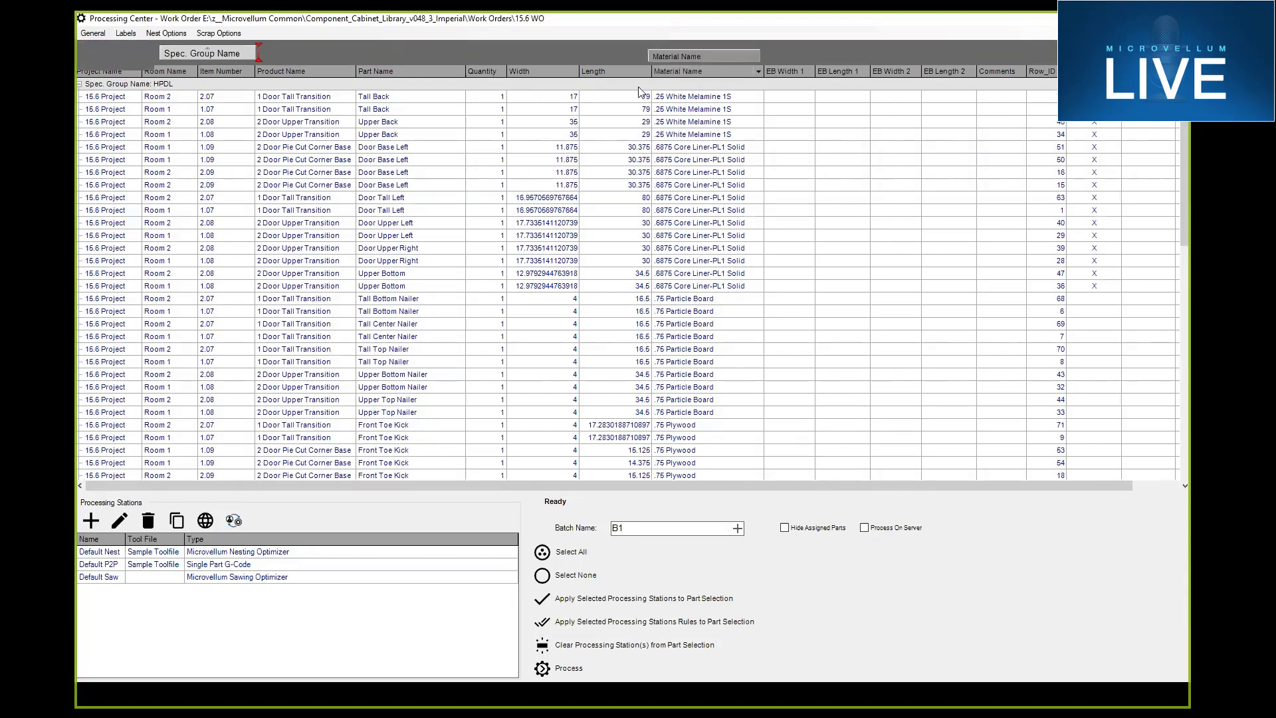
{"action": "left_click", "coordinate": [79, 89]}
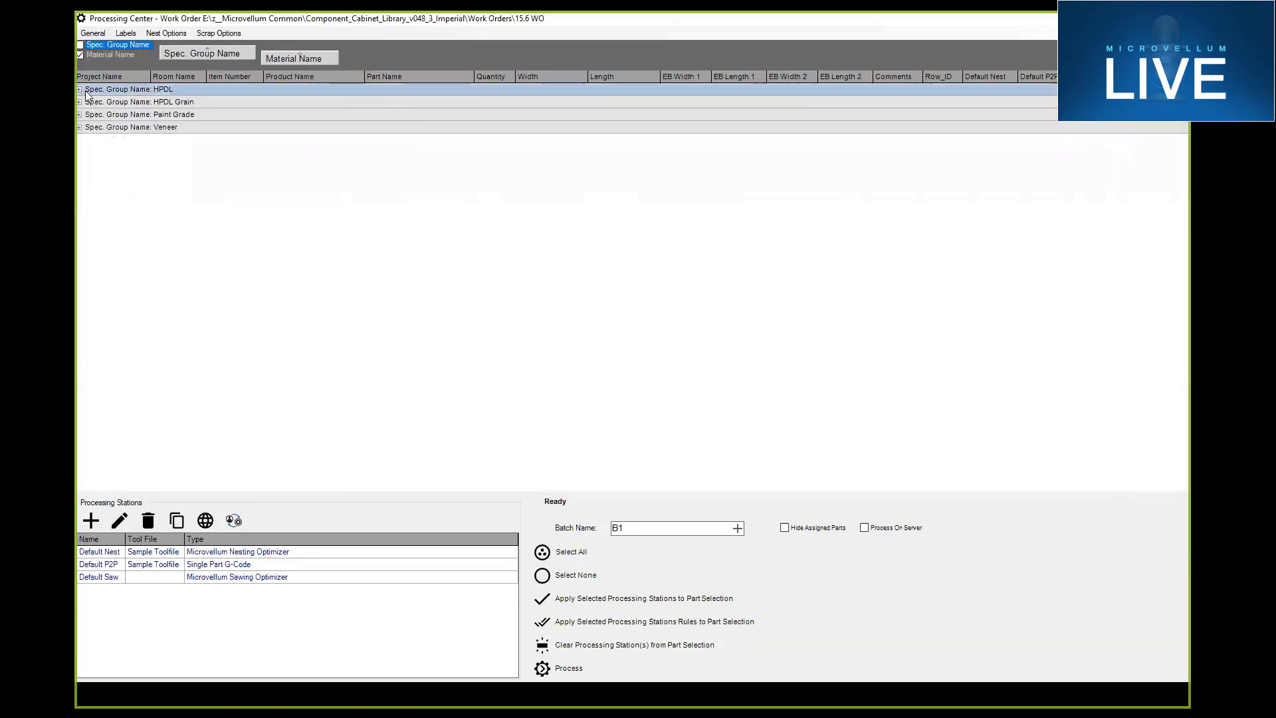
{"action": "left_click", "coordinate": [80, 54]}
{"action": "left_click", "coordinate": [79, 89]}
{"action": "left_click", "coordinate": [138, 102]}
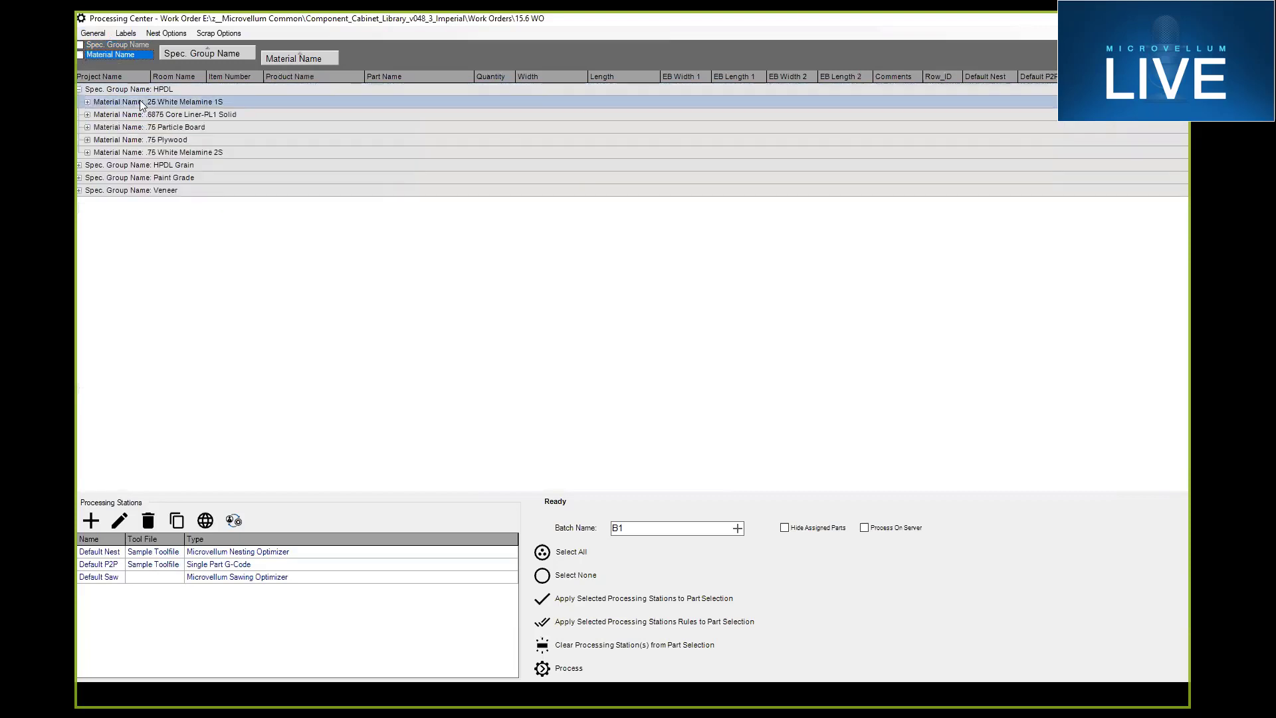
- Select all .25 White Melamine 1S parts in the HPDL group and expand every spec and material group
{"action": "left_click", "coordinate": [87, 102]}
{"action": "left_click_drag", "start_coordinate": [287, 113], "coordinate": [319, 154]}
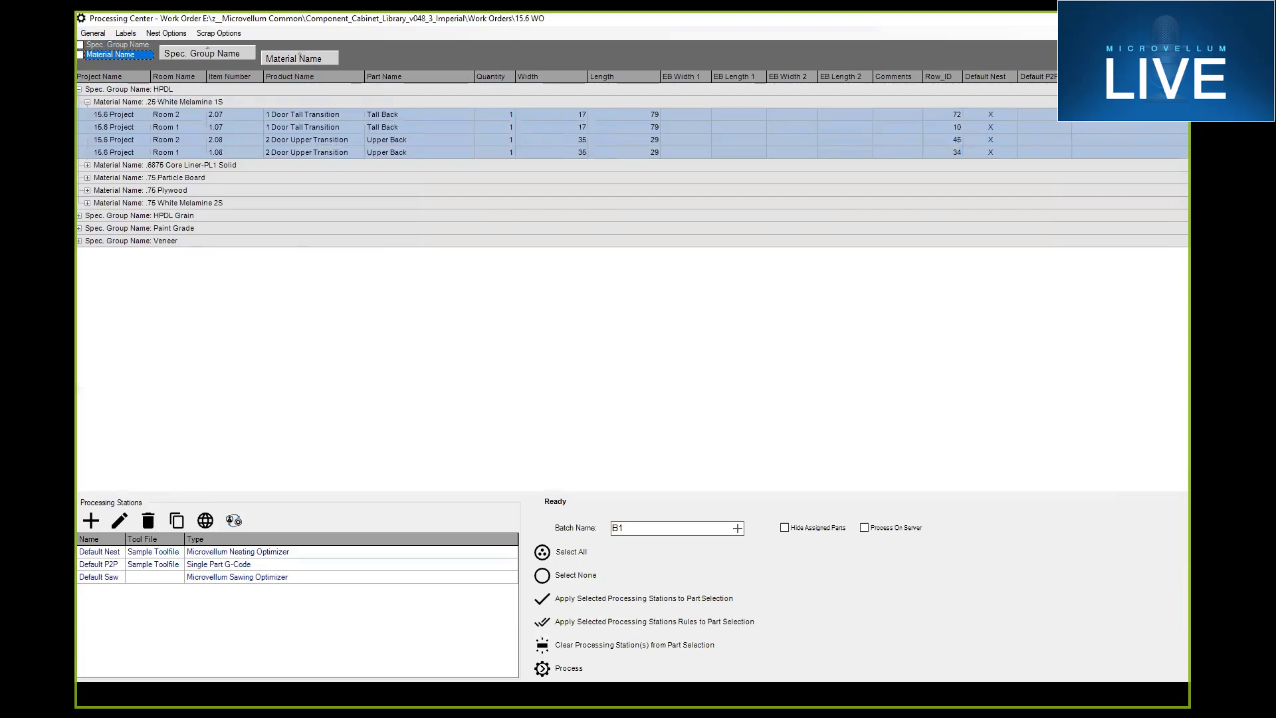
{"action": "left_click", "coordinate": [80, 55]}
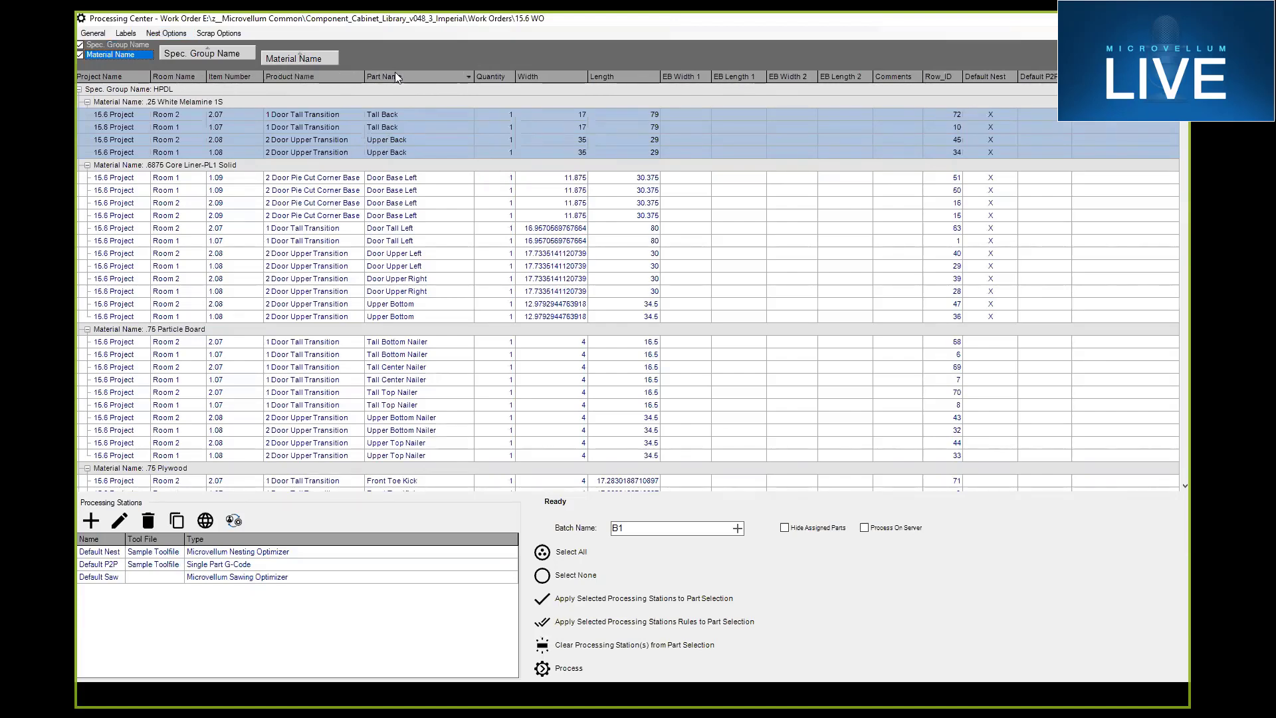
- Filter the Part Name column to show only Base Adj Shelf parts
{"action": "left_click", "coordinate": [469, 77]}
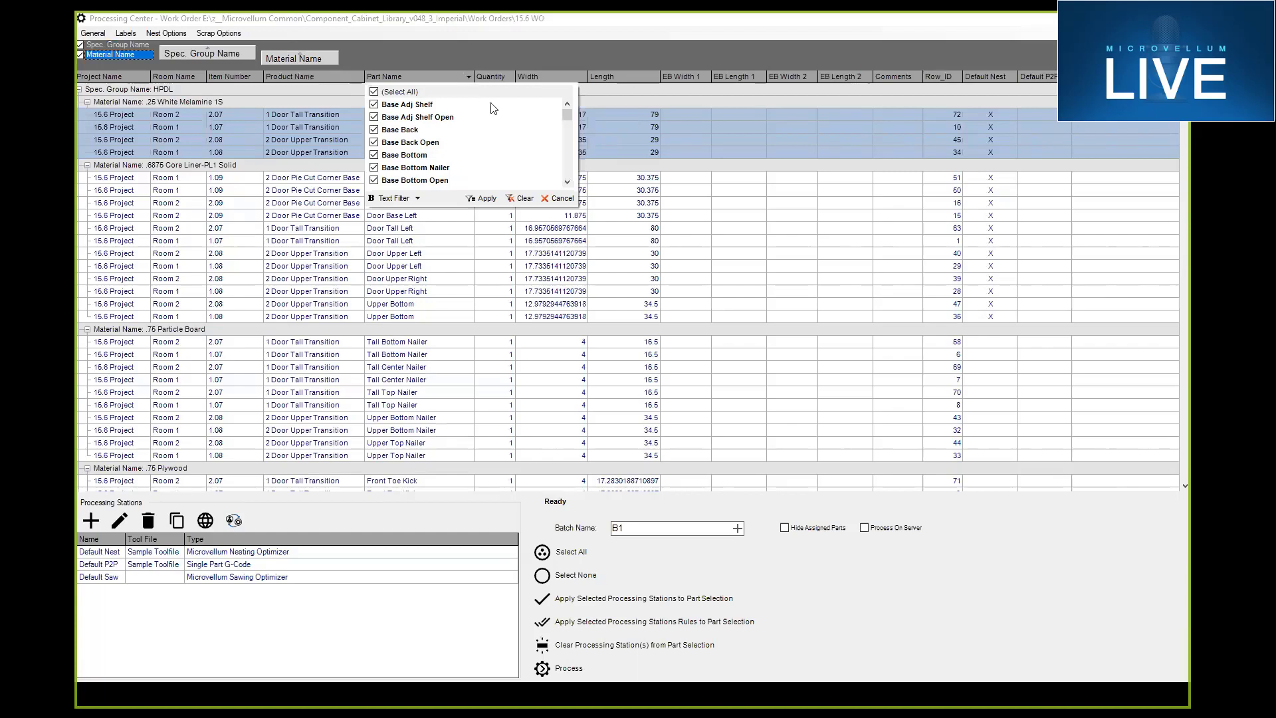
{"action": "mouse_move", "coordinate": [569, 114]}
{"action": "left_mouse_down"}
{"action": "mouse_move", "coordinate": [569, 162]}
{"action": "mouse_move", "coordinate": [565, 109]}
{"action": "left_mouse_up"}
{"action": "left_click", "coordinate": [374, 92]}
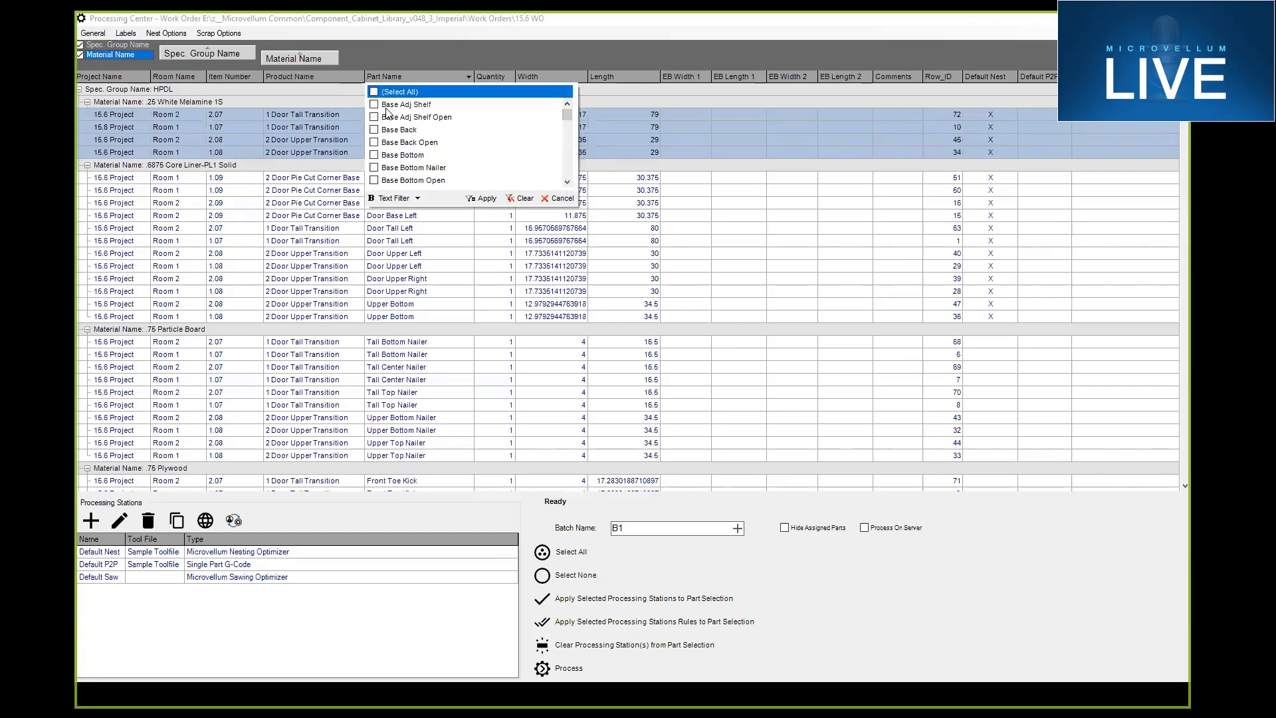
{"action": "left_click", "coordinate": [375, 104]}
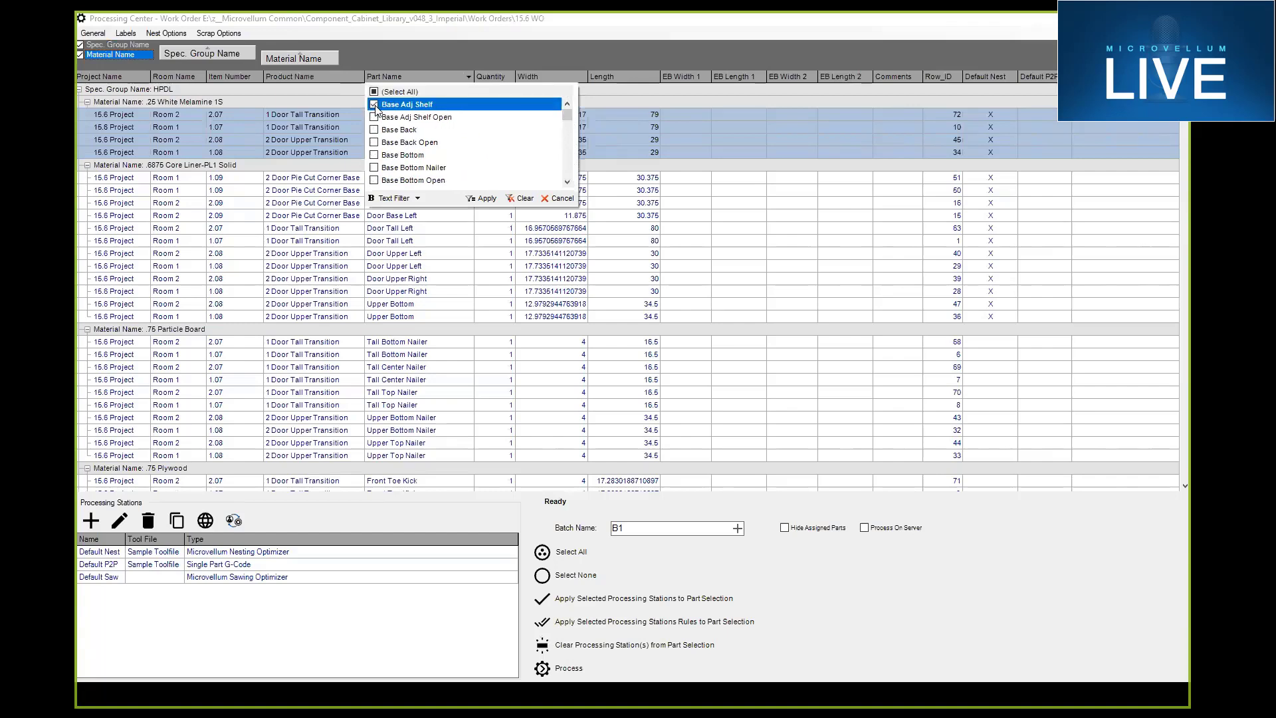
{"action": "left_click", "coordinate": [483, 198]}
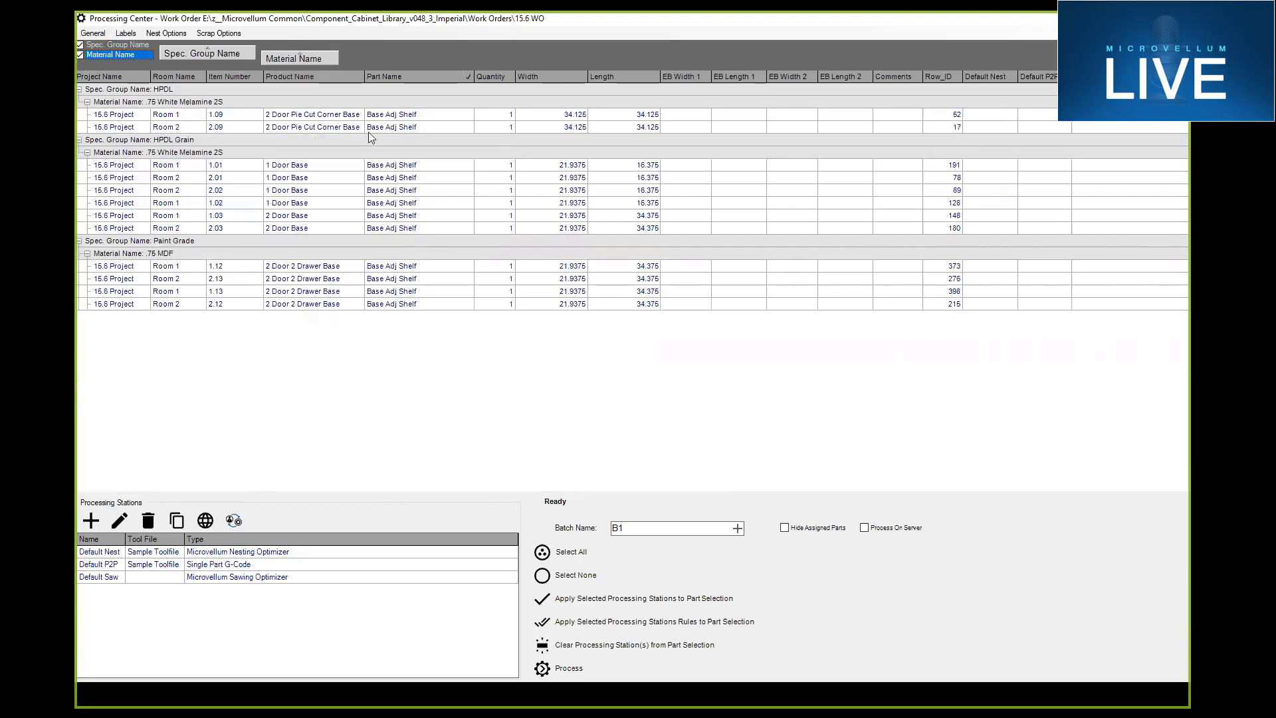
- Filter the Part Name column to names containing "base", look through the matching parts and clear the filter
{"action": "left_click", "coordinate": [468, 77]}
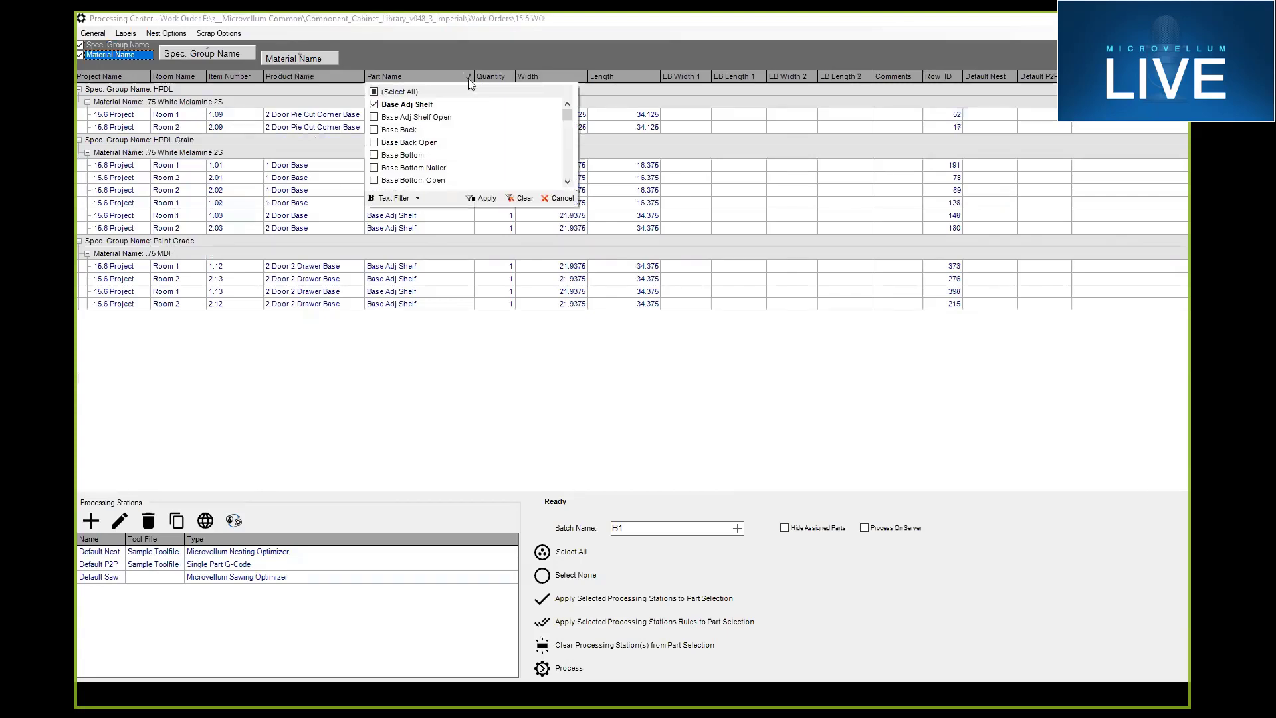
{"action": "left_click", "coordinate": [418, 199]}
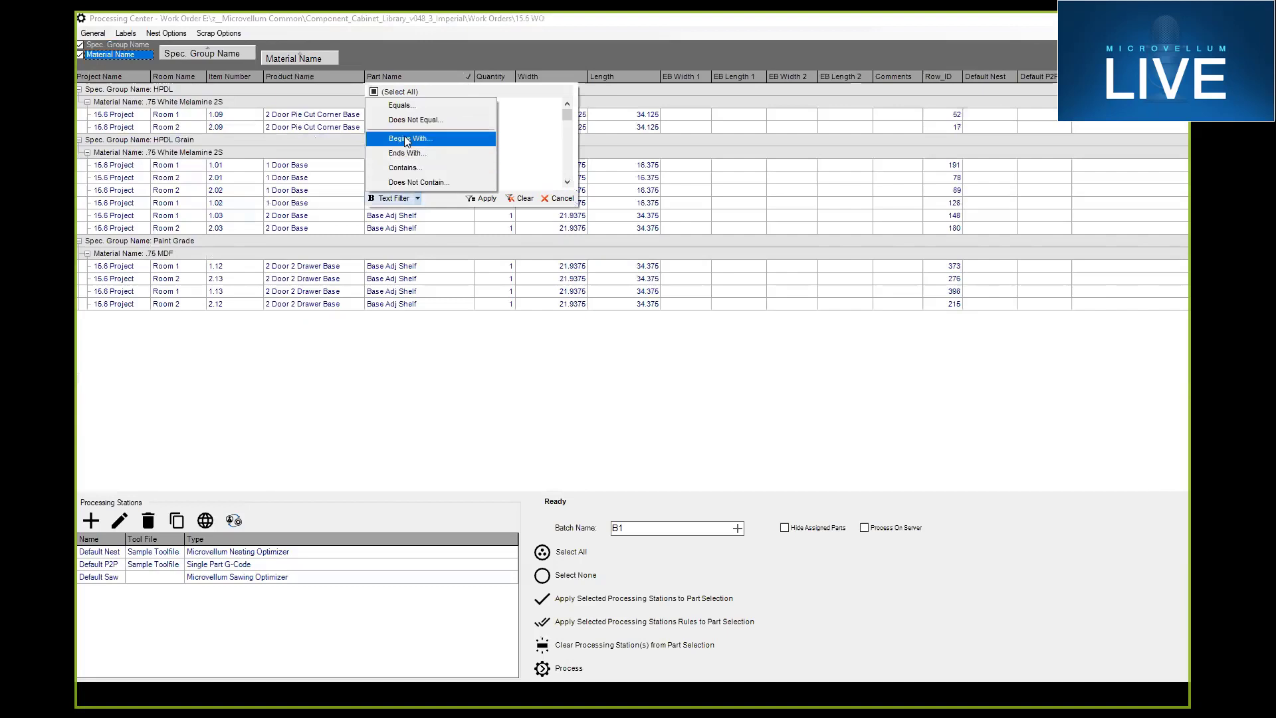
{"action": "left_click", "coordinate": [426, 171]}
{"action": "type", "text": "b"}
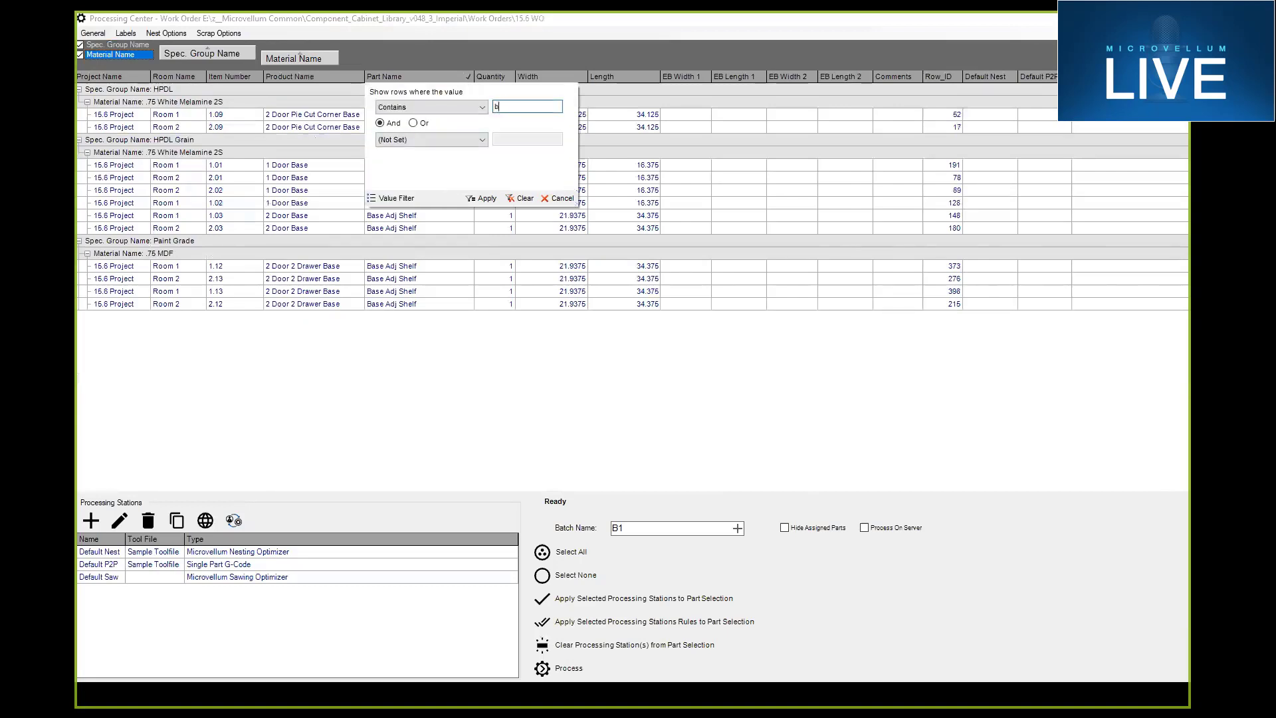
{"action": "type", "text": "ase"}
{"action": "left_click", "coordinate": [483, 198]}
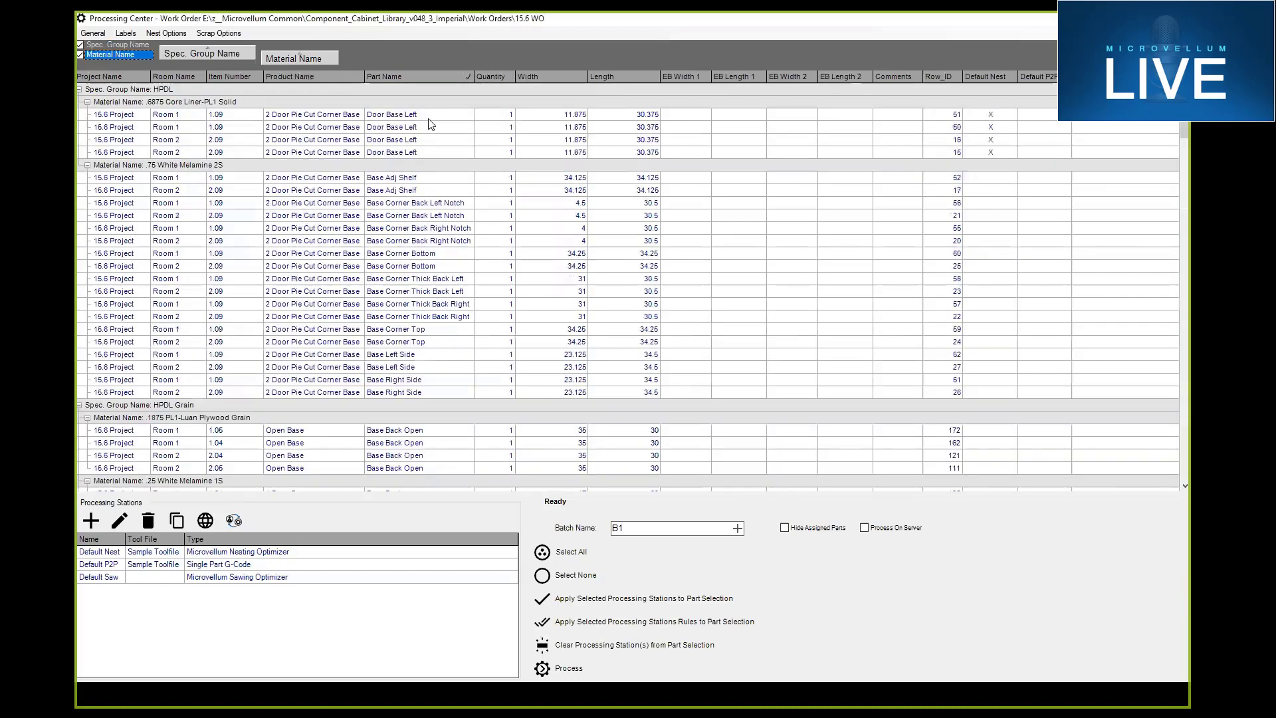
{"action": "scroll", "coordinate": [479, 277], "scroll_direction": "down", "scroll_amount": 18}
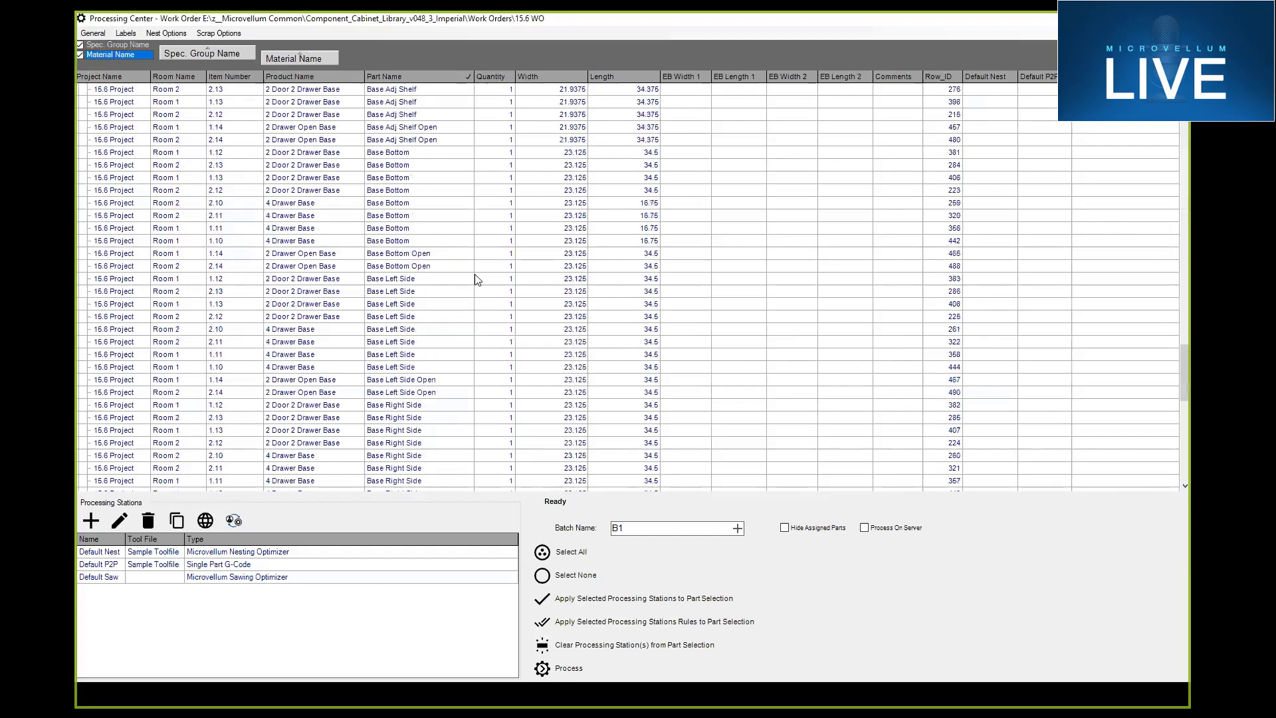
{"action": "scroll", "coordinate": [474, 227], "scroll_direction": "up", "scroll_amount": 18}
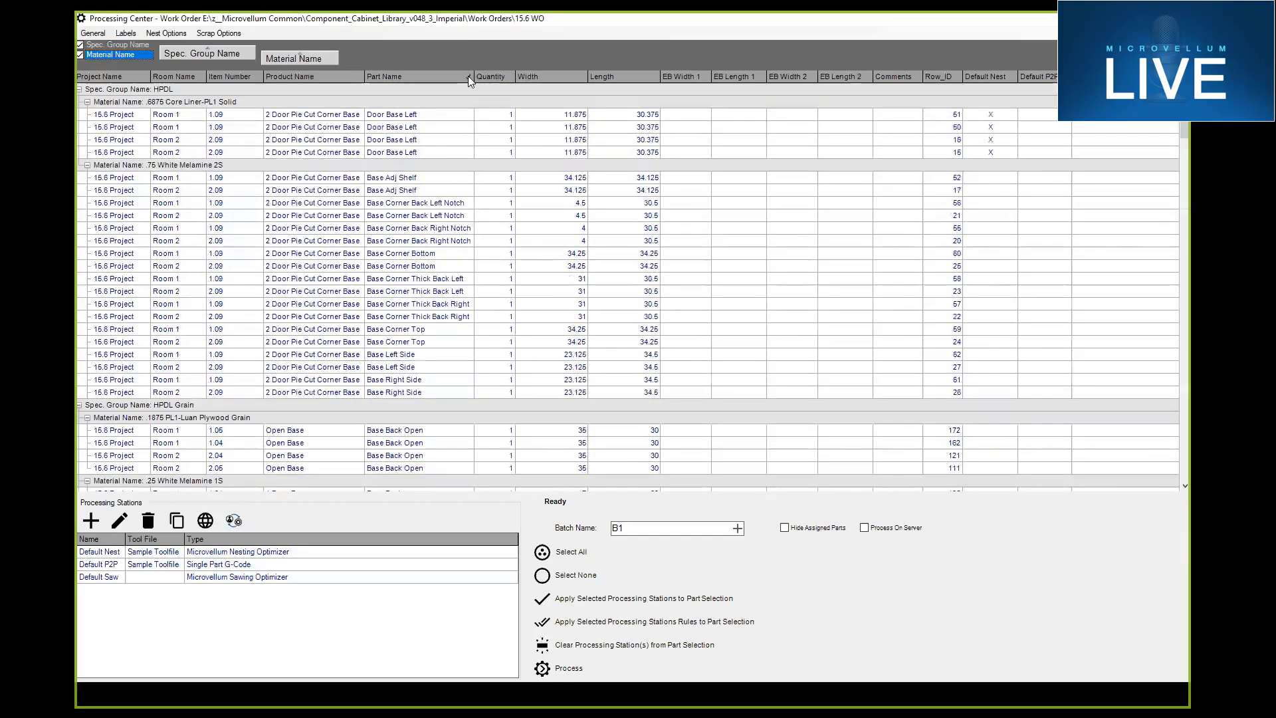
{"action": "left_click", "coordinate": [468, 77]}
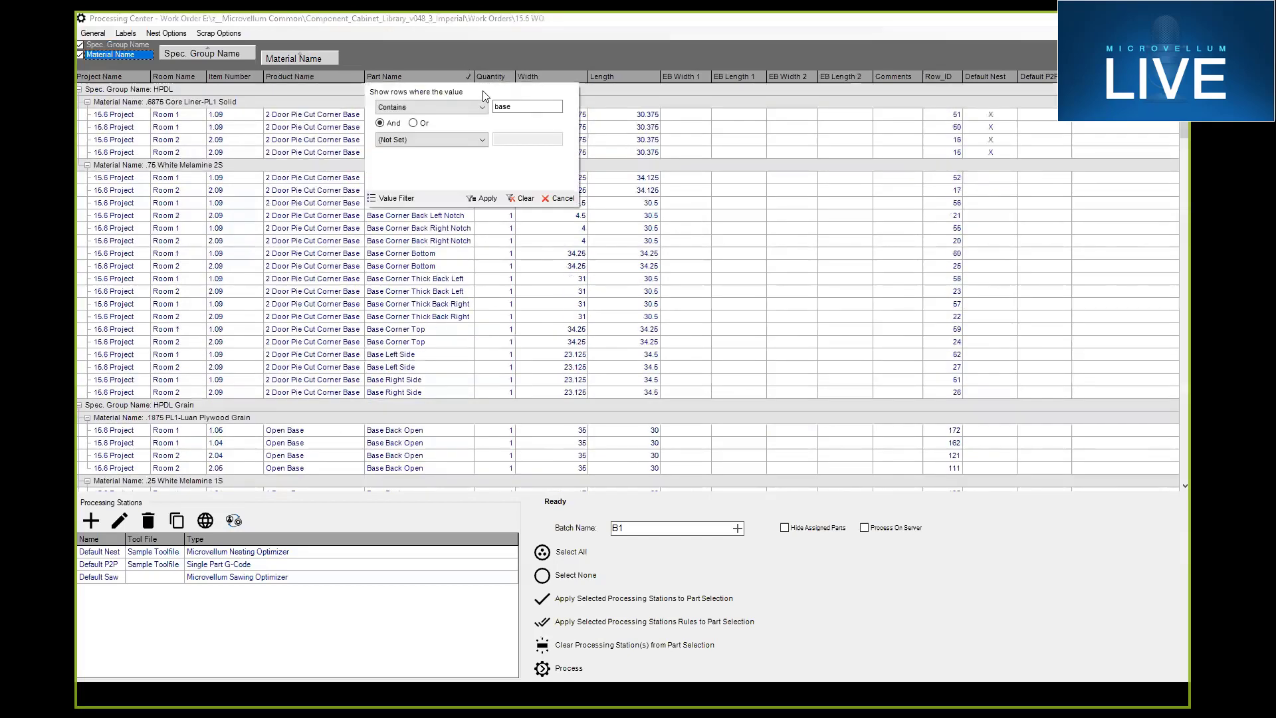
{"action": "left_click", "coordinate": [525, 199]}
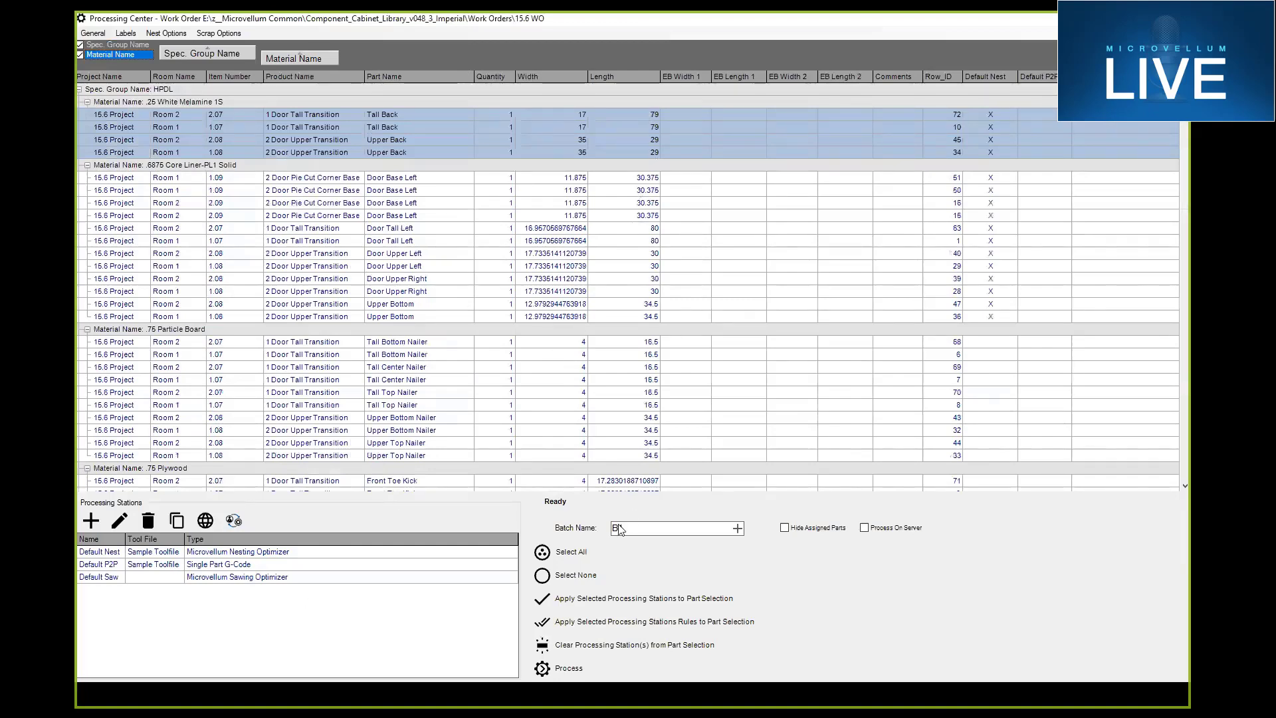
- Review the settings of the Default Nest processing station and close them without making changes
{"action": "left_click", "coordinate": [309, 553]}
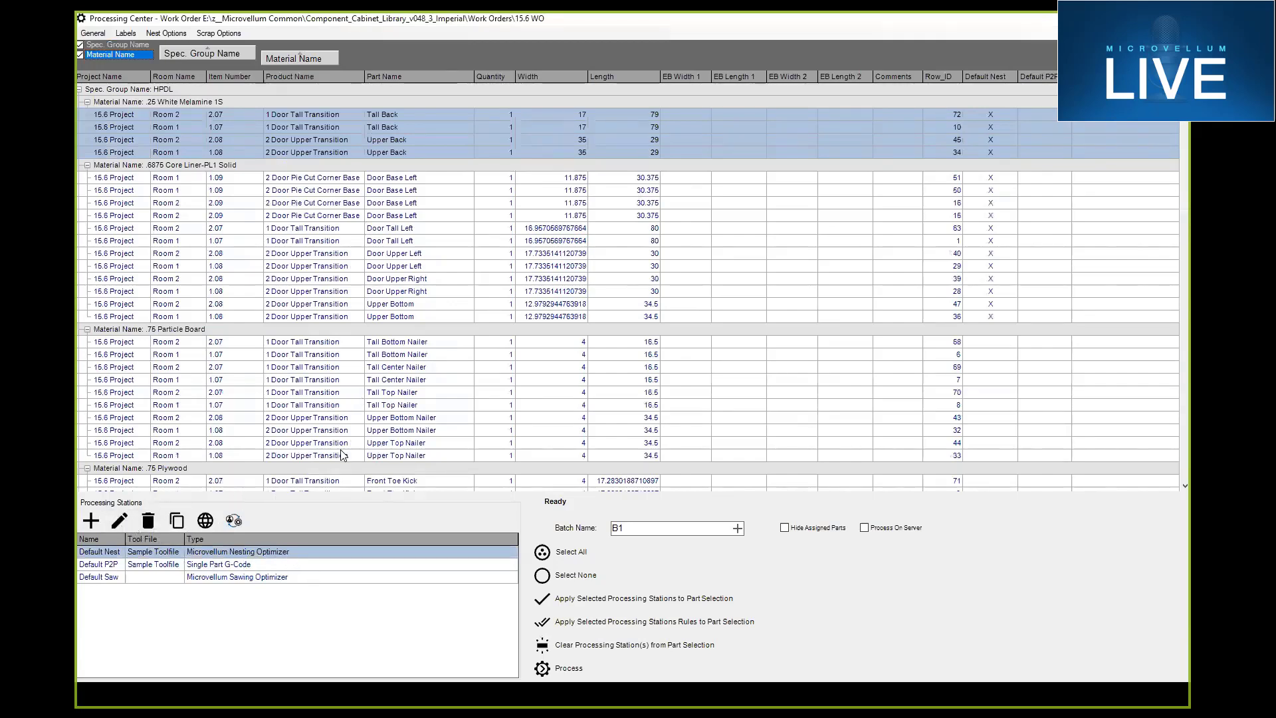
{"action": "double_click", "coordinate": [264, 557]}
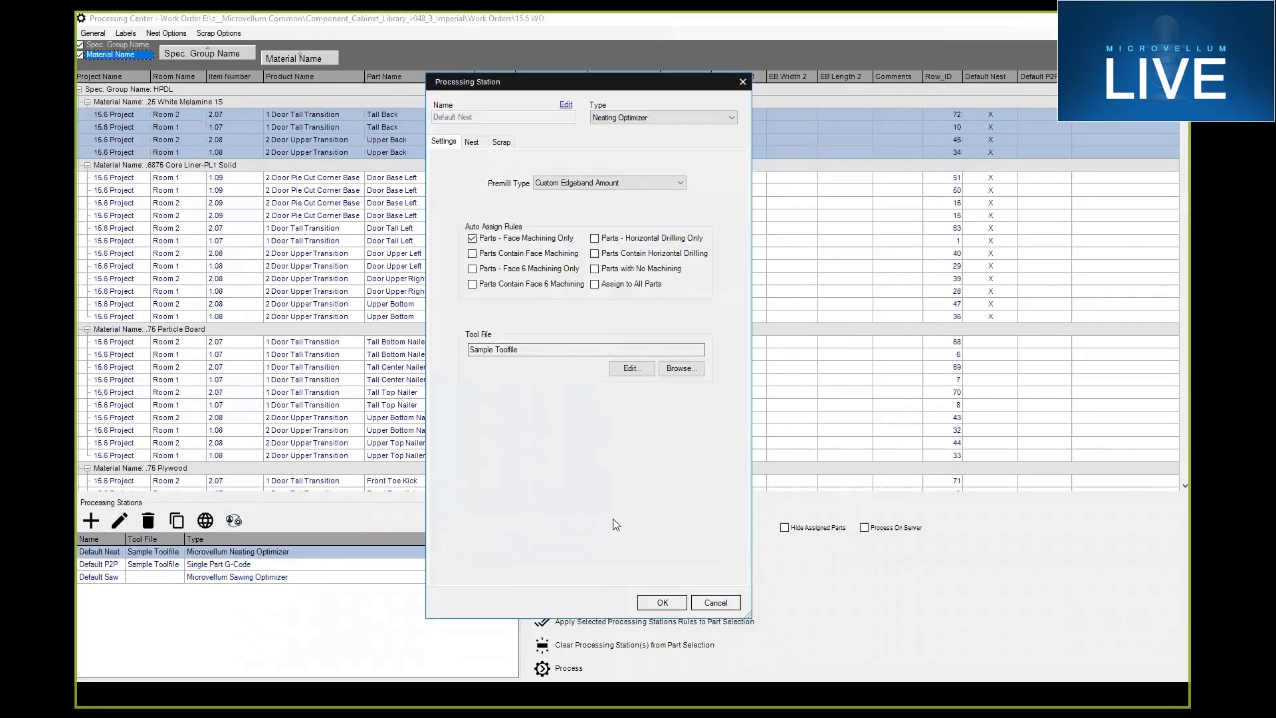
{"action": "left_click", "coordinate": [715, 603]}
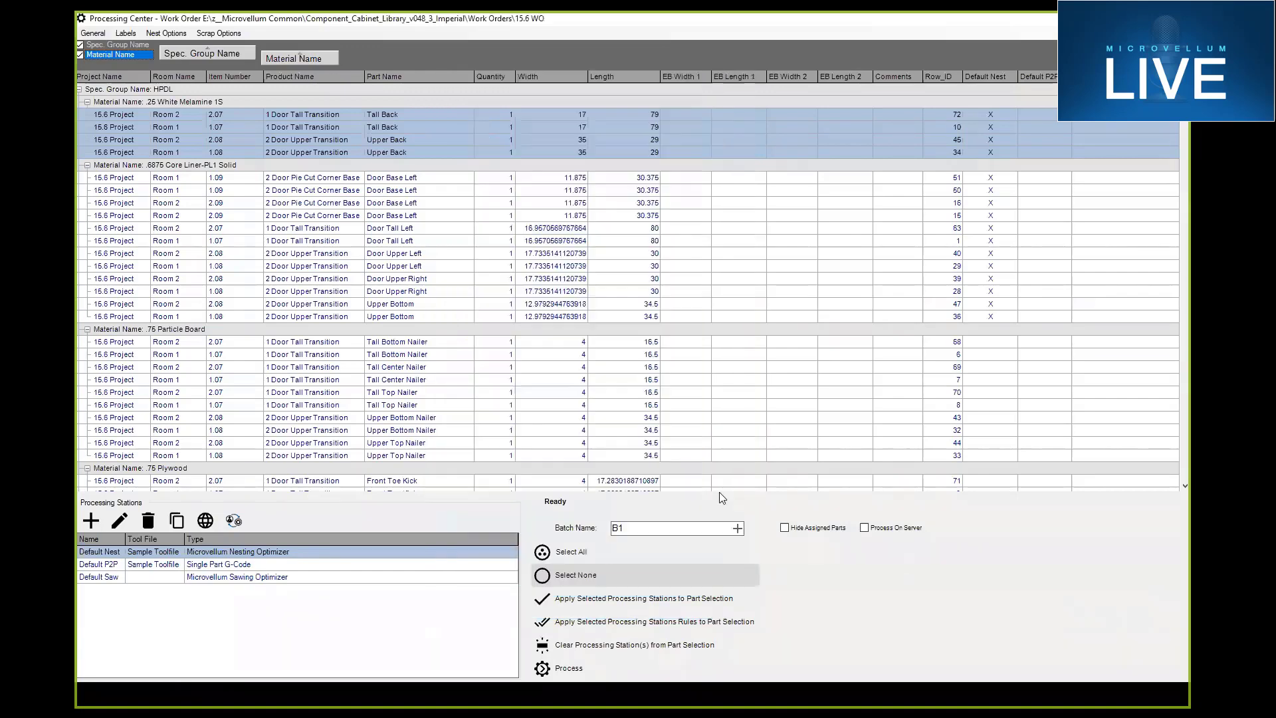
{"action": "left_click", "coordinate": [607, 175]}
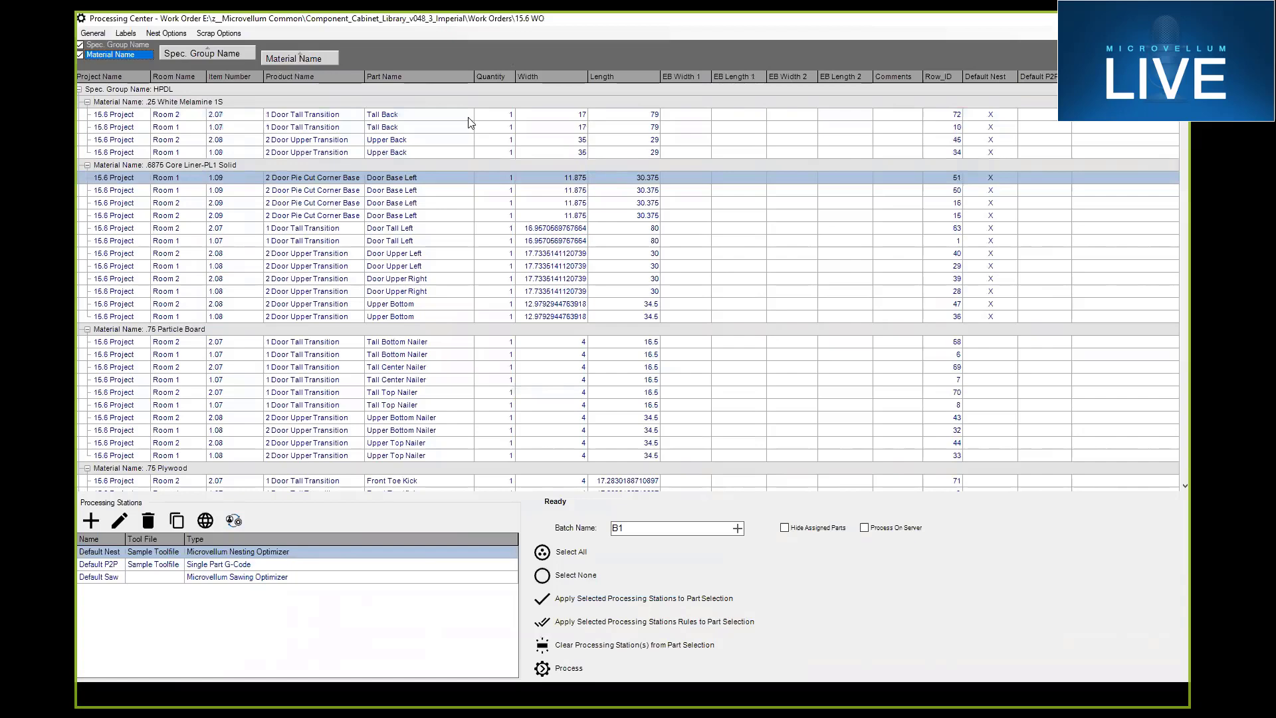
- Open the grid view settings for the parts grid and enable saving them as default settings
{"action": "right_click", "coordinate": [433, 77]}
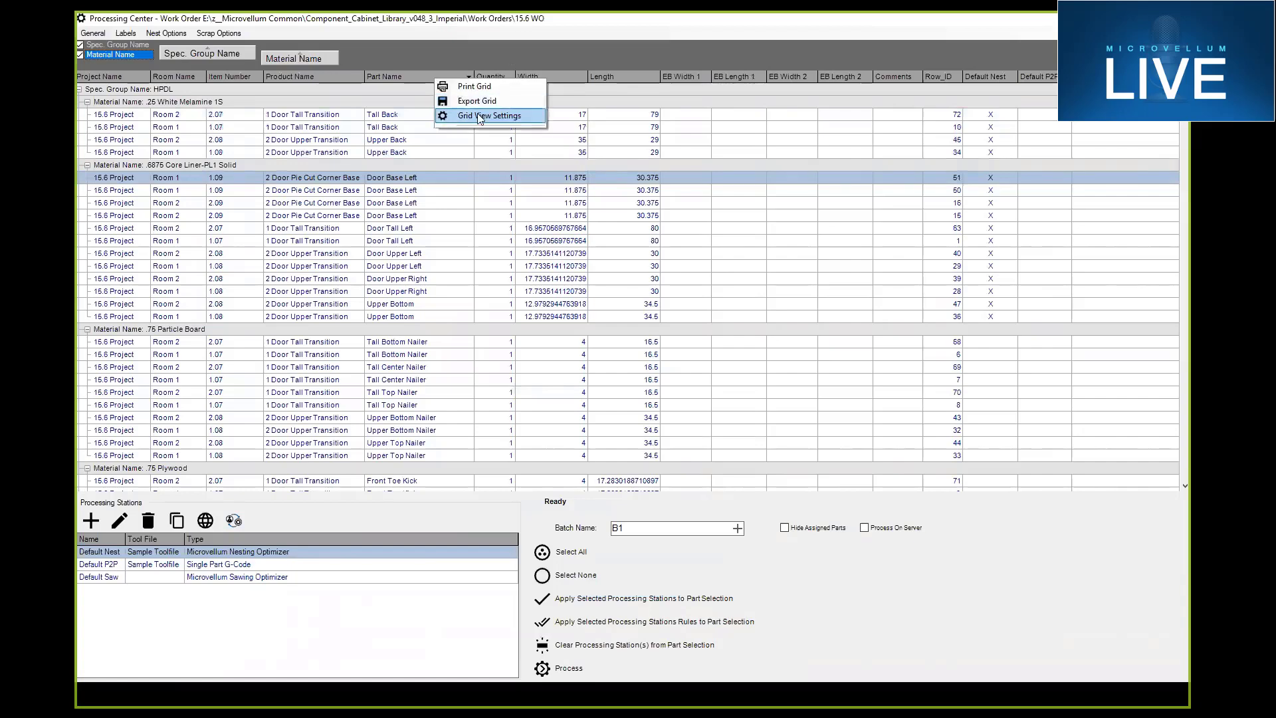
{"action": "left_click", "coordinate": [479, 117]}
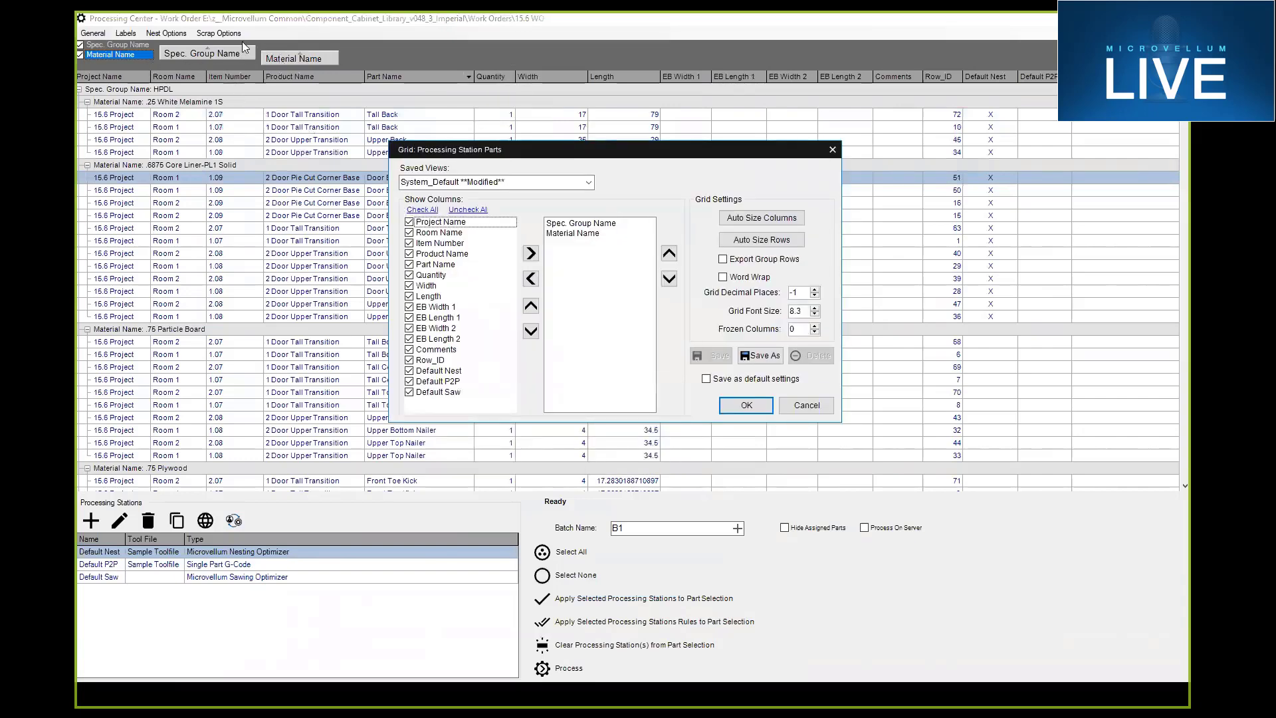
{"action": "left_click_drag", "start_coordinate": [579, 153], "coordinate": [591, 140]}
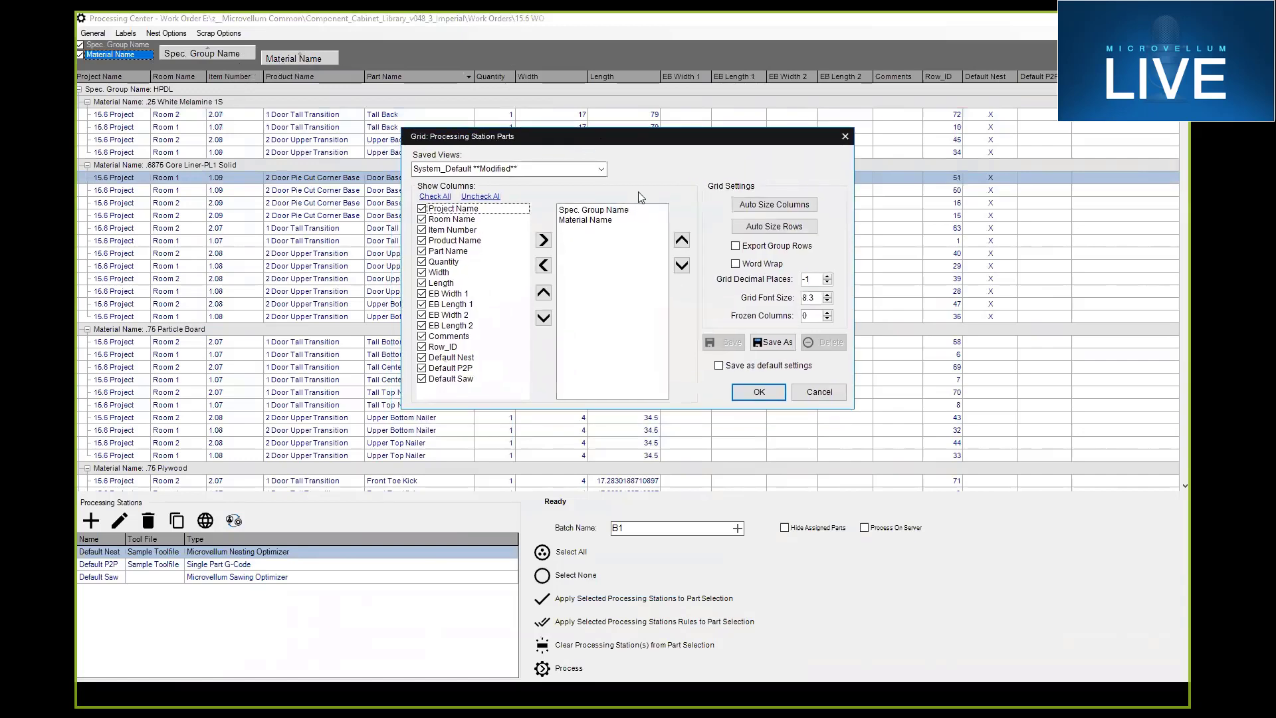
{"action": "left_click", "coordinate": [757, 365]}
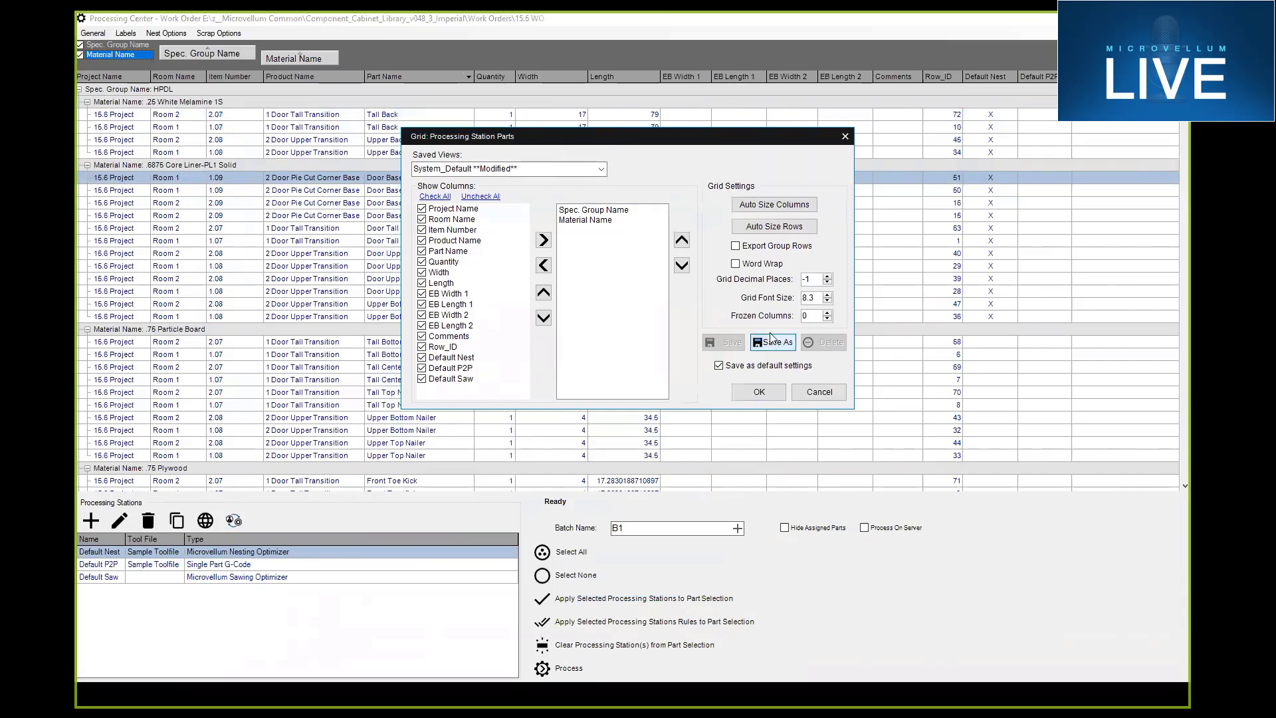
- Save the current grid layout as a new view named "Spec Group By Material"
{"action": "left_click", "coordinate": [772, 341]}
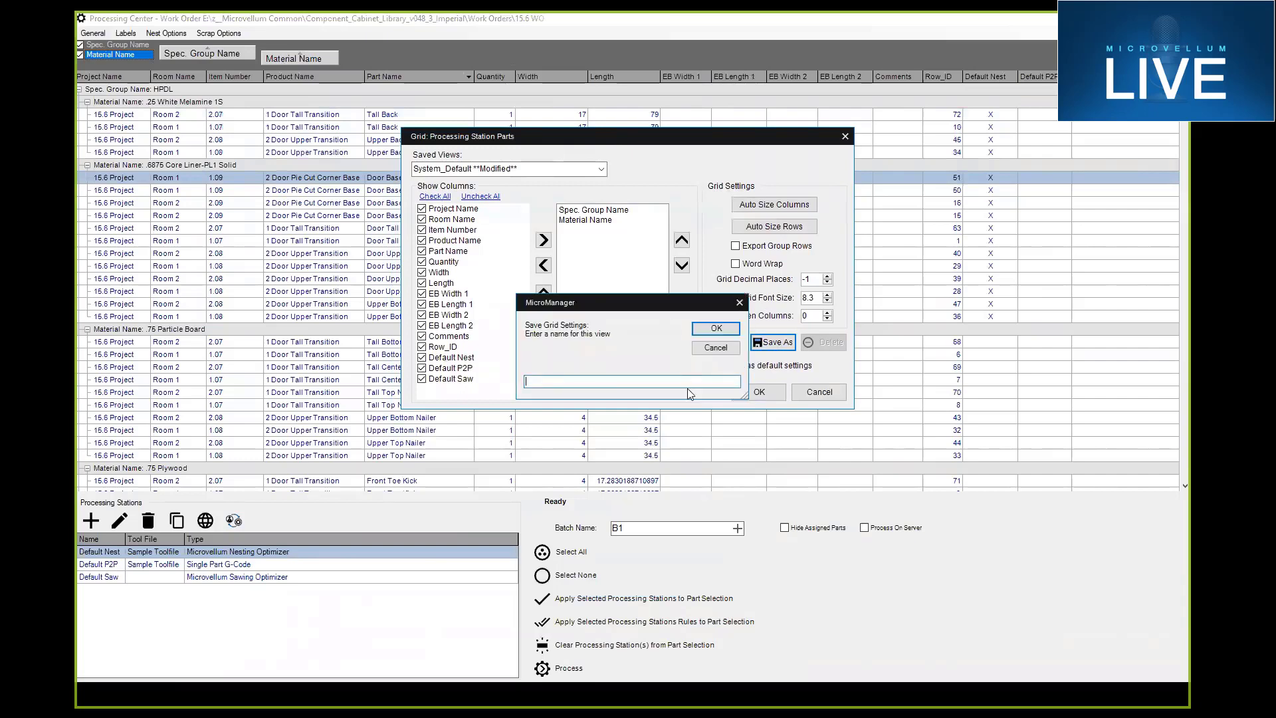
{"action": "type", "text": "Spec Group By Matwerail"}
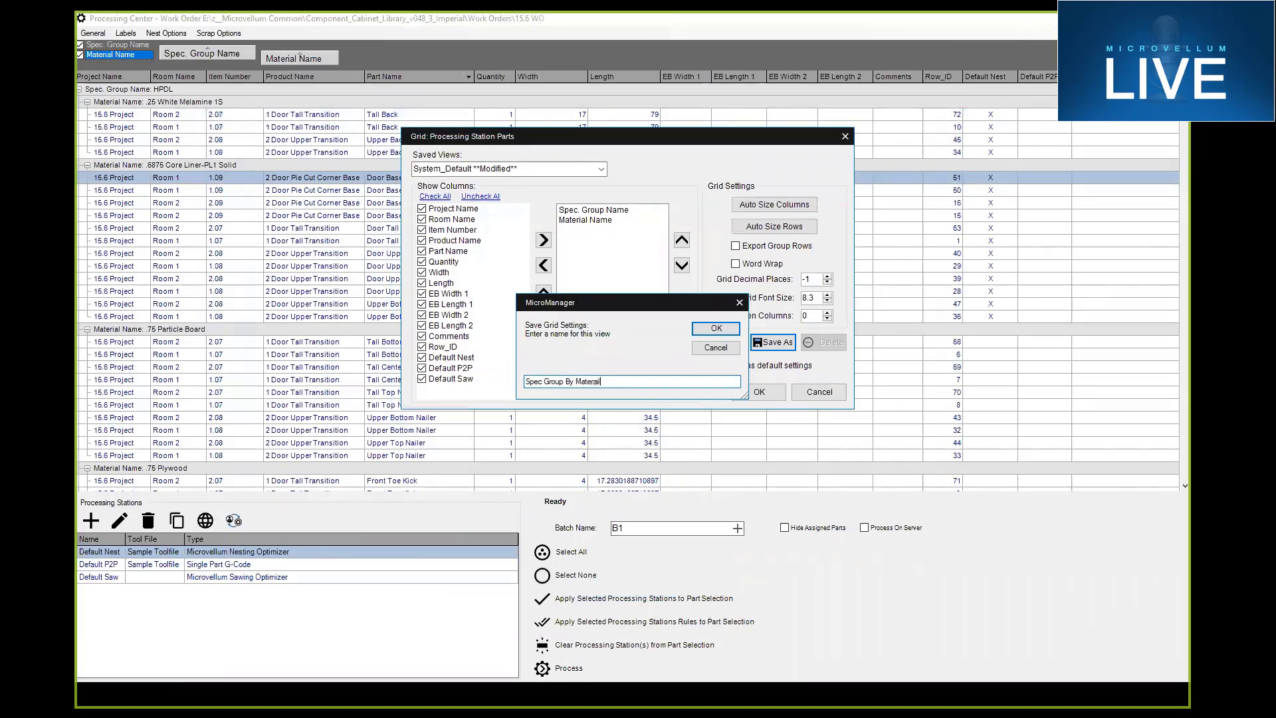
{"action": "key", "text": "BackSpace"}
{"action": "key", "text": "BackSpace"}
{"action": "key", "text": "BackSpace"}
{"action": "type", "text": "ial"}
{"action": "left_click", "coordinate": [713, 332]}
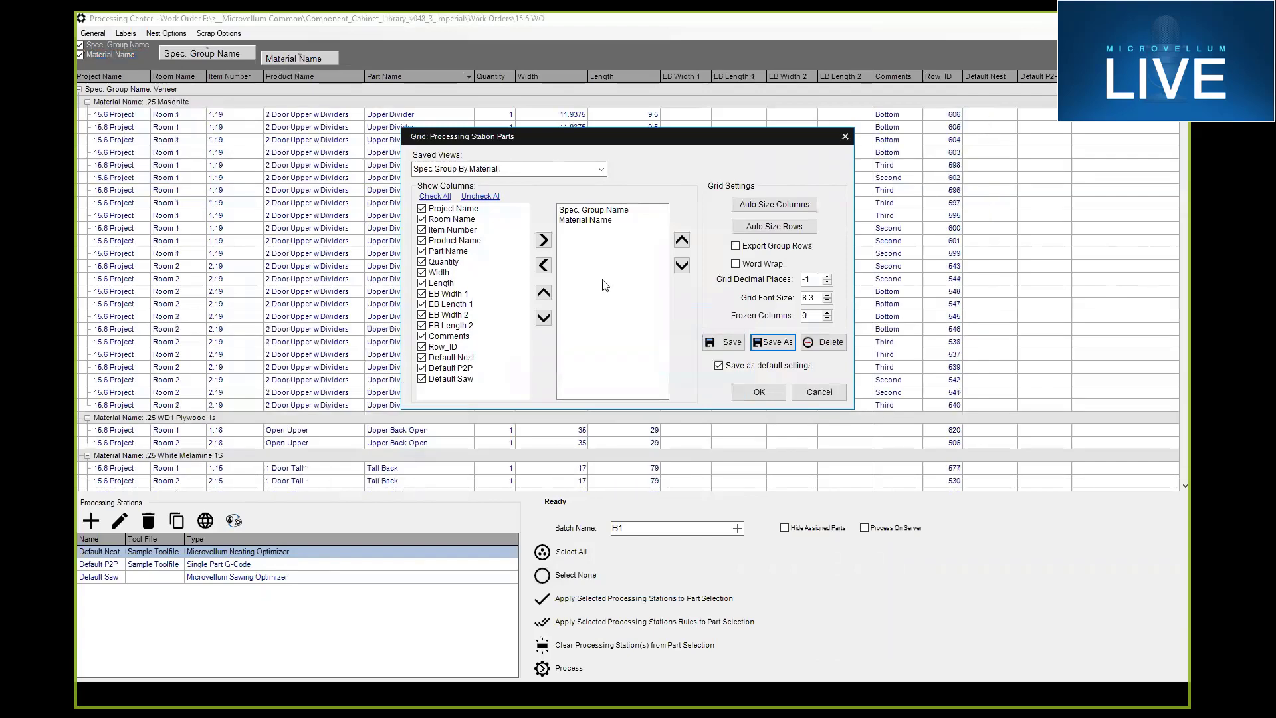
- Select the saved view "Spec Group By Material" for the parts grid and confirm the grid settings
{"action": "left_click", "coordinate": [602, 169]}
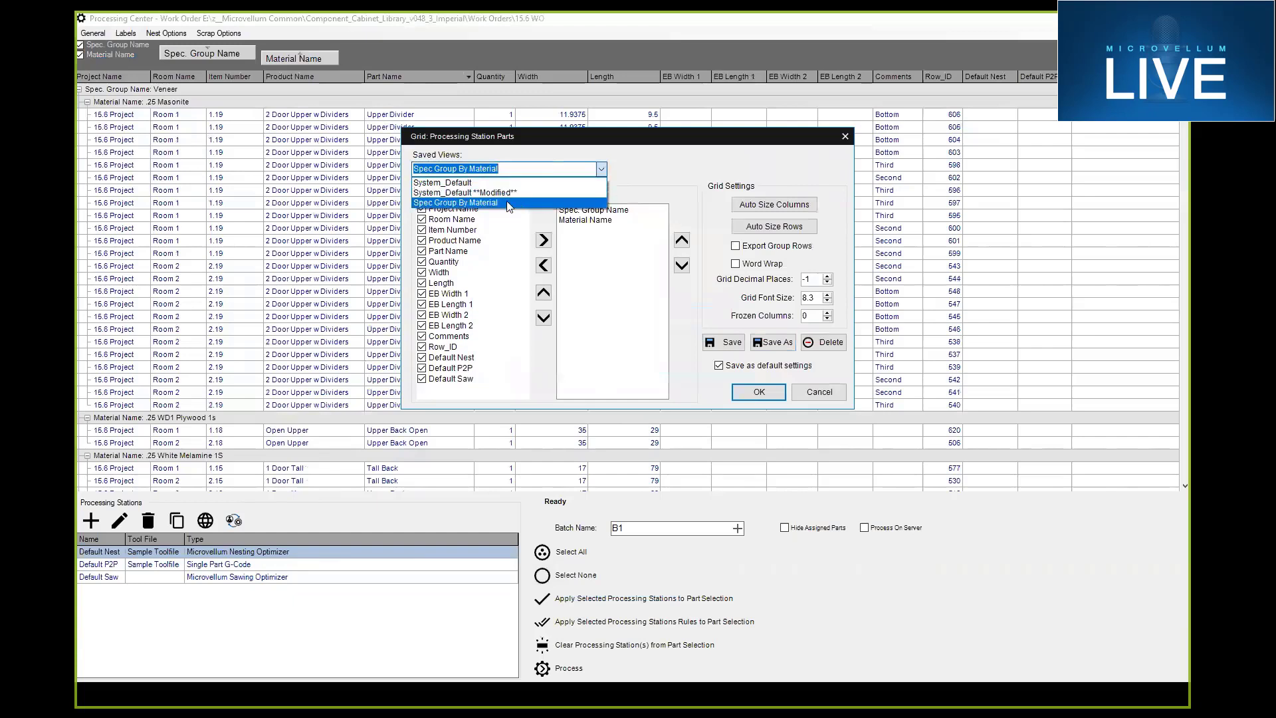
{"action": "left_click", "coordinate": [598, 204]}
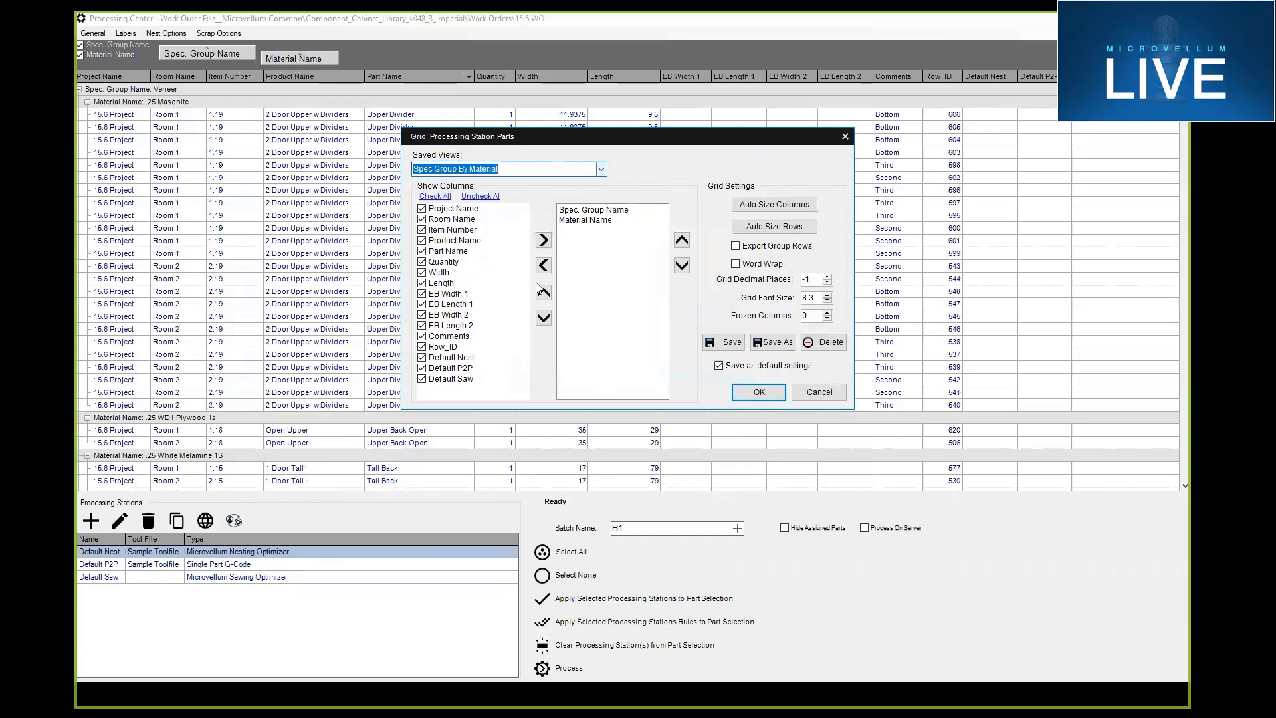
{"action": "left_click", "coordinate": [761, 393]}
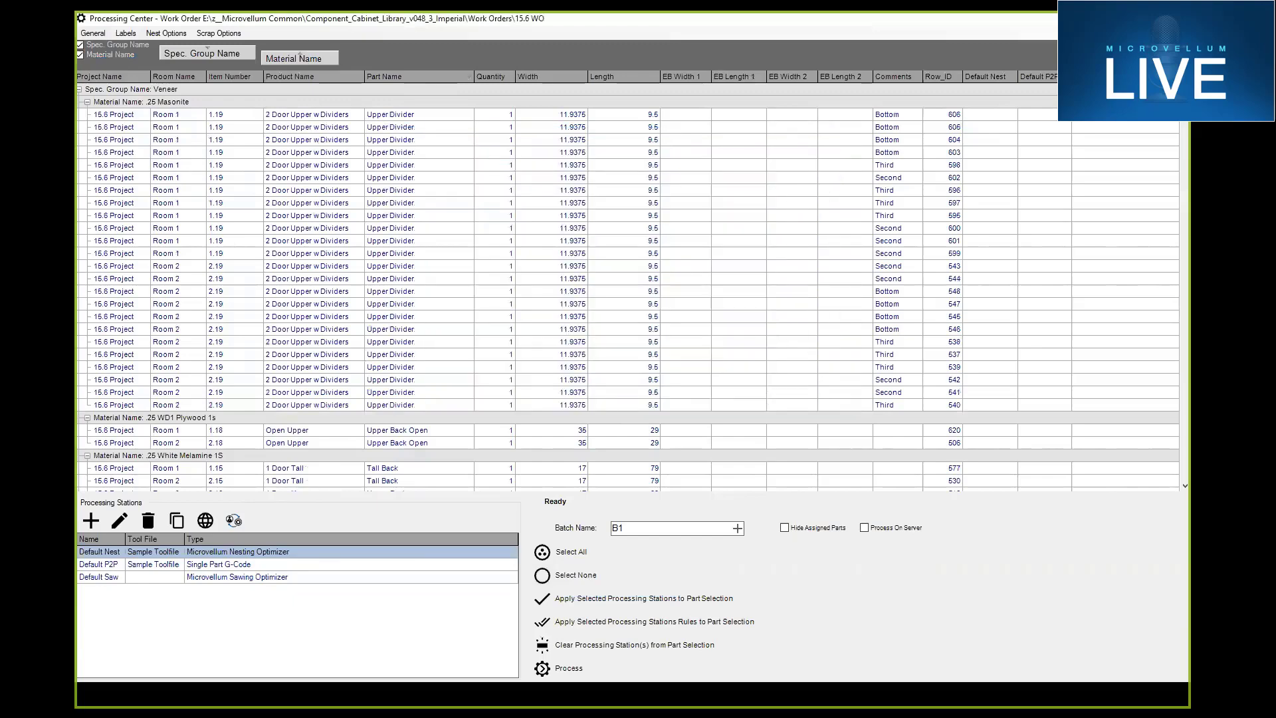
- Close the Processing Center for 15.6 WO and open work order WO1 instead
{"action": "left_click", "coordinate": [1178, 18]}
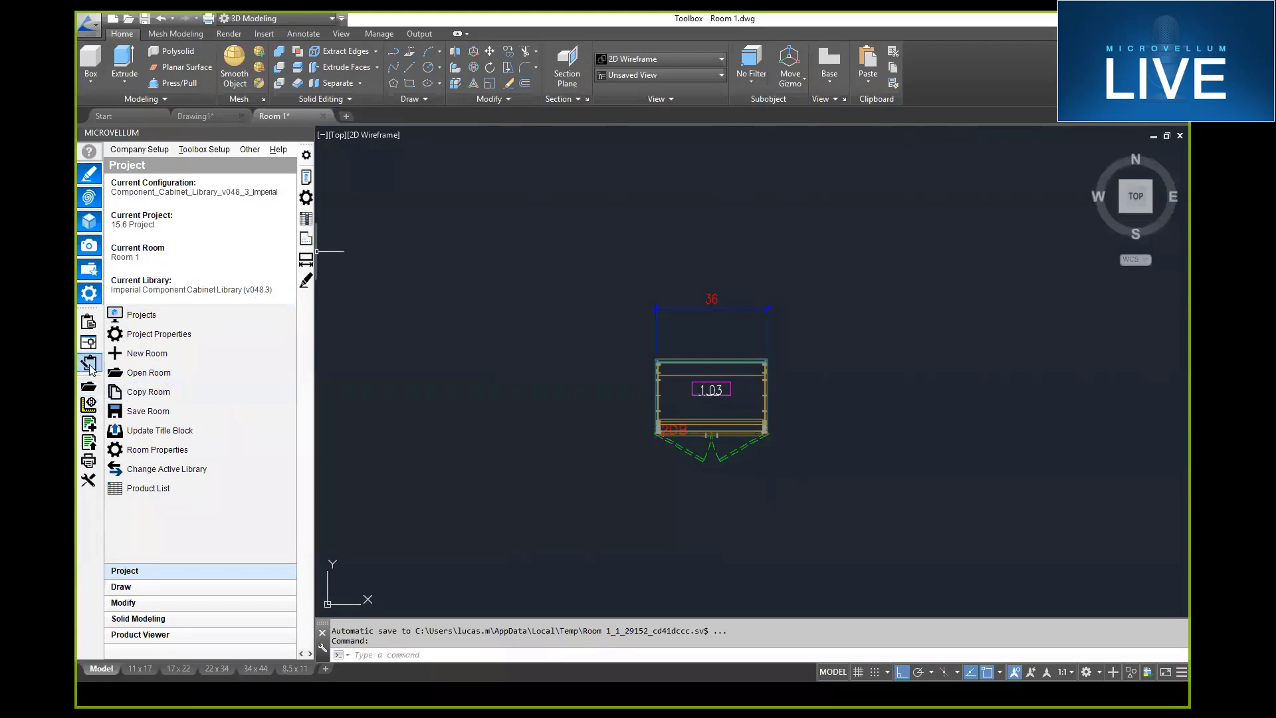
{"action": "left_click", "coordinate": [213, 371]}
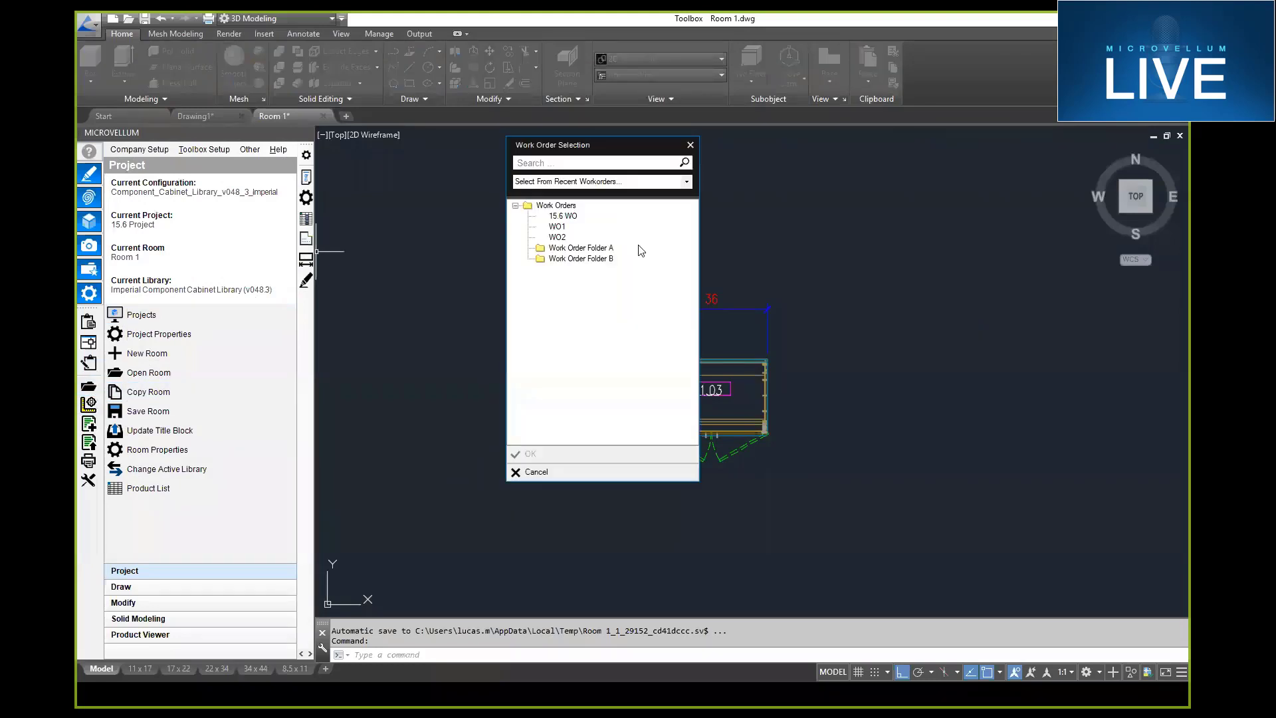
{"action": "left_click", "coordinate": [557, 226]}
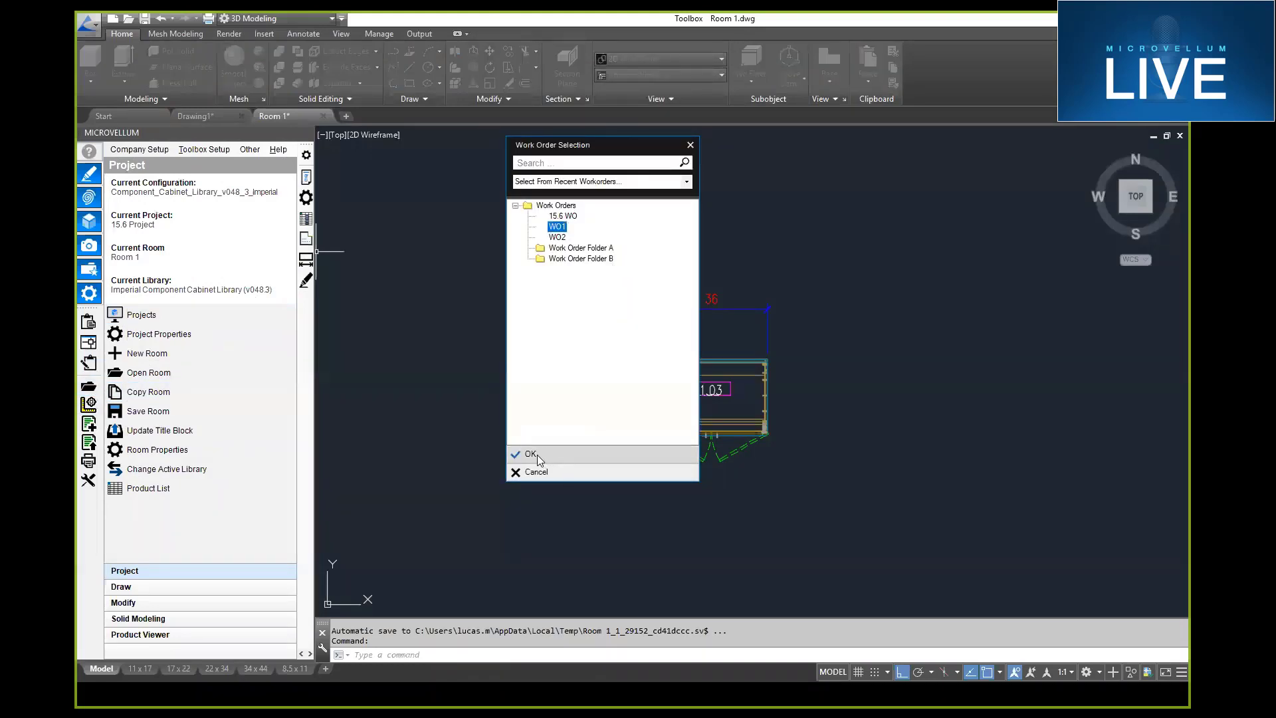
{"action": "left_click", "coordinate": [531, 455]}
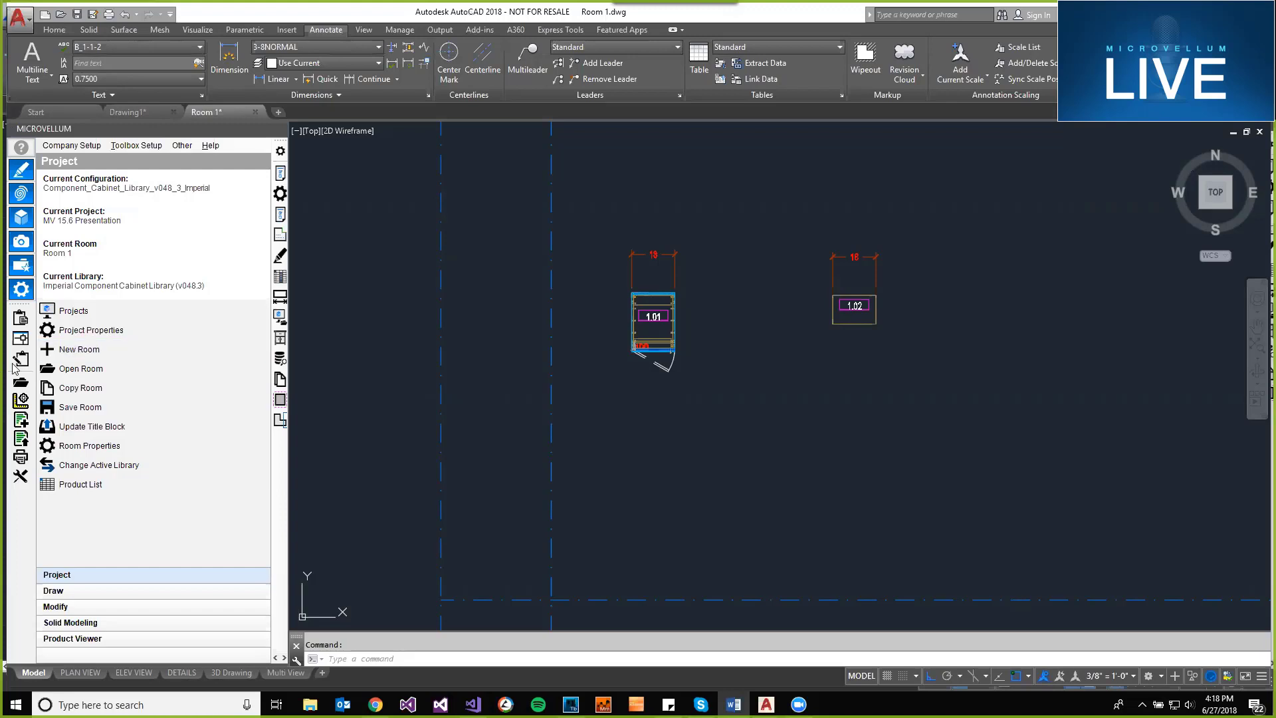
- Set Suspended Cabinet Height to 10 in the Base Products defaults of the HPDL project specification group's global variables
{"action": "left_click", "coordinate": [130, 144]}
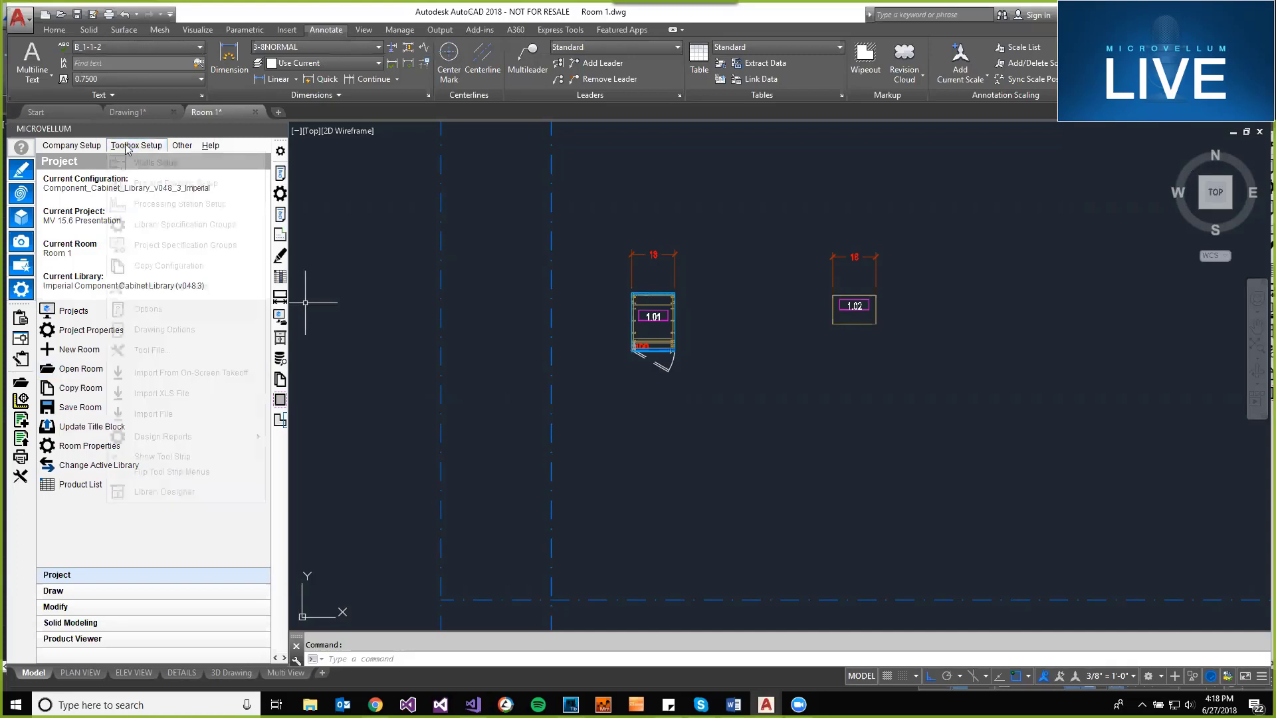
{"action": "left_click", "coordinate": [190, 250]}
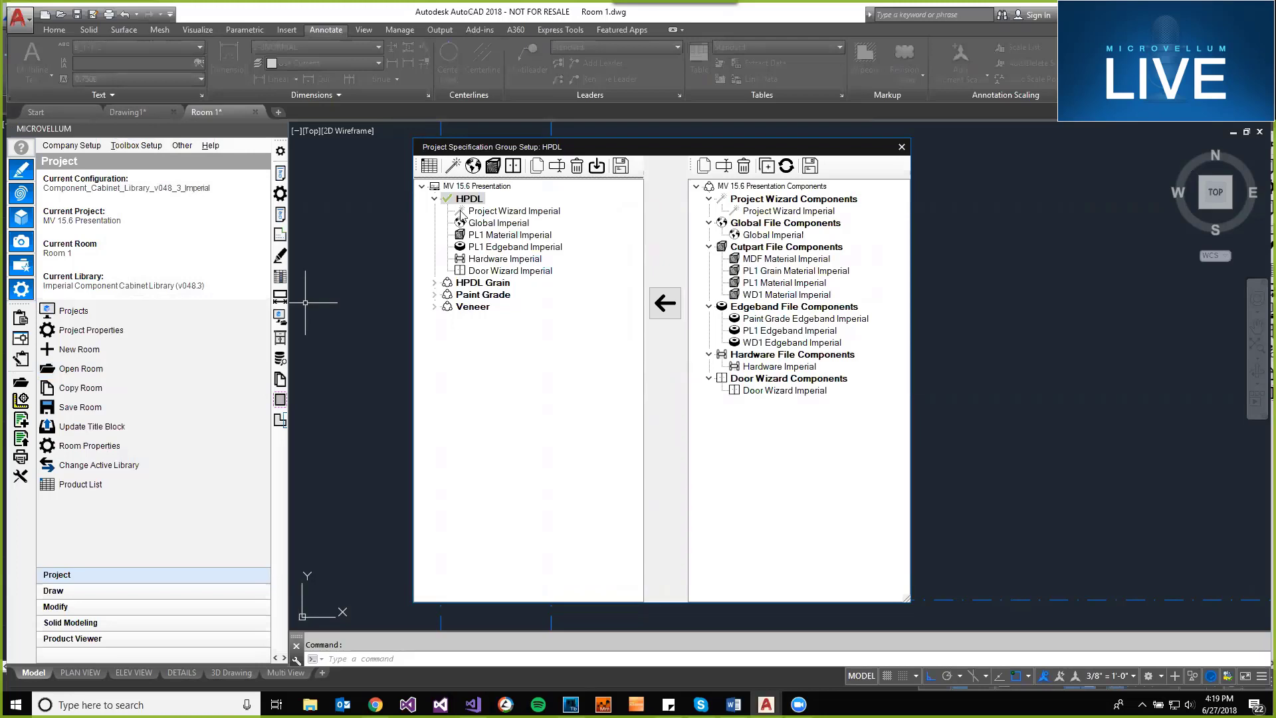
{"action": "left_click", "coordinate": [474, 166]}
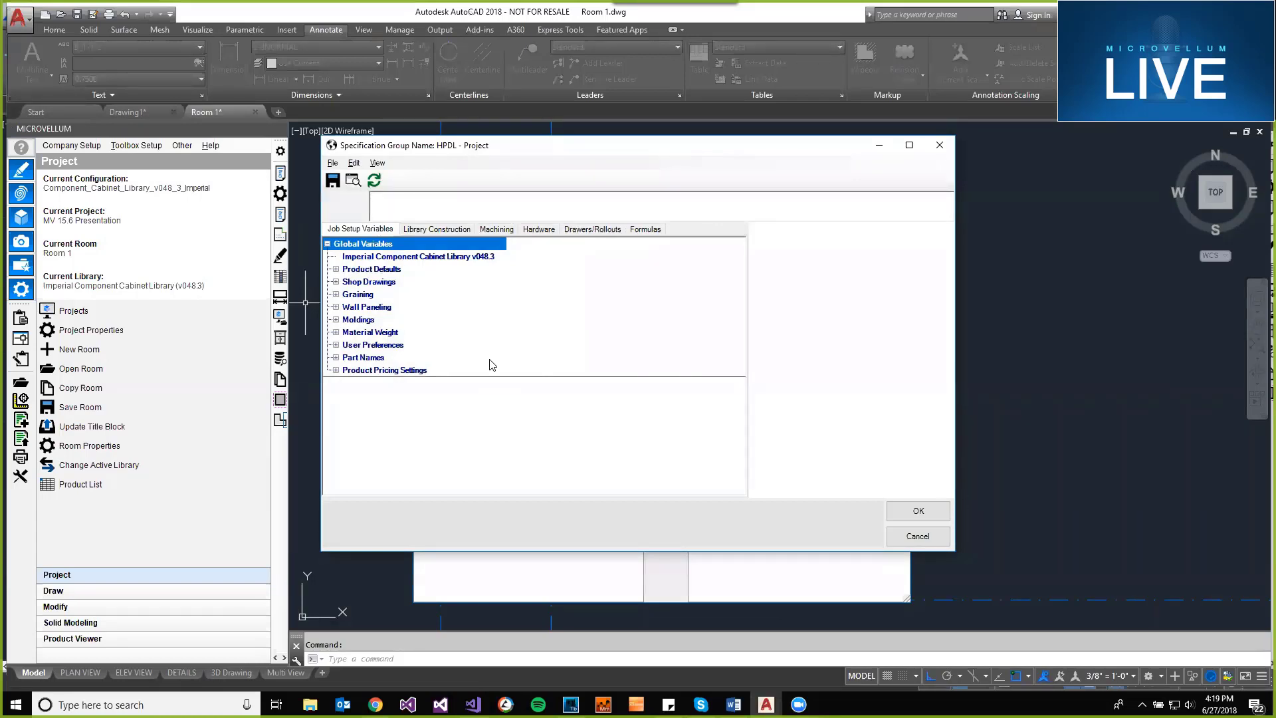
{"action": "left_click", "coordinate": [336, 269]}
{"action": "left_click", "coordinate": [346, 285]}
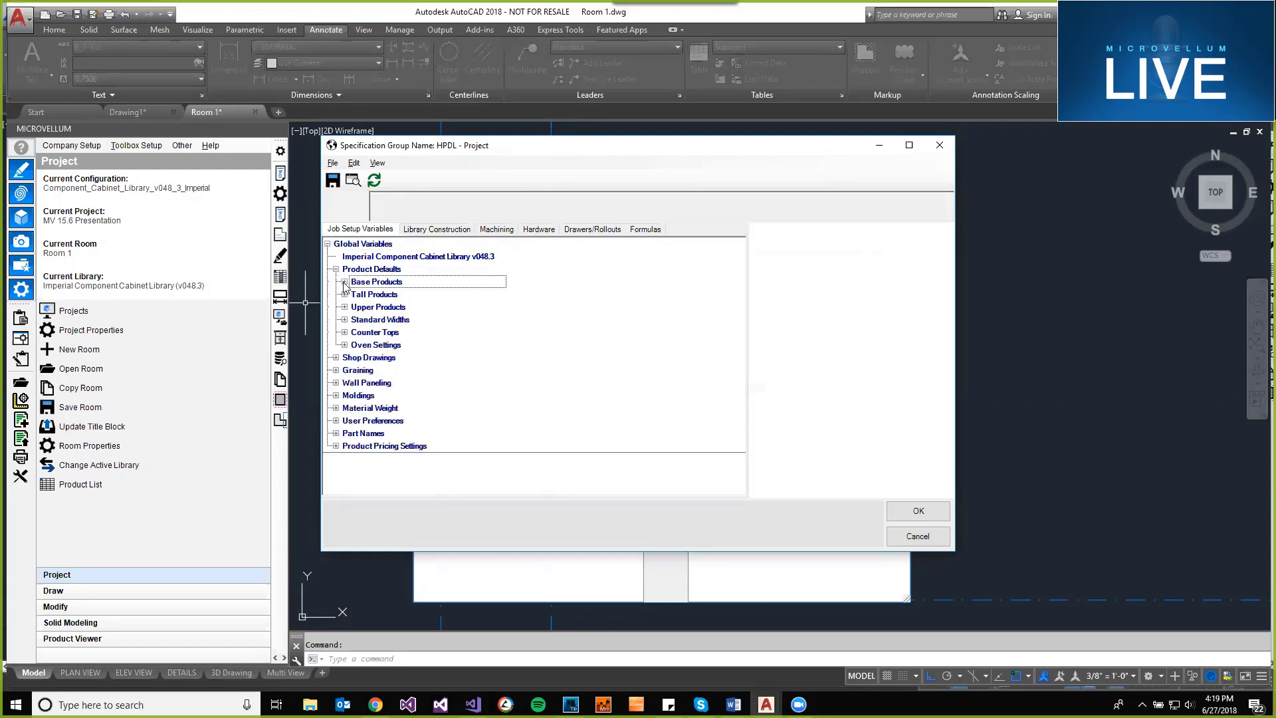
{"action": "left_click", "coordinate": [345, 282]}
{"action": "left_click", "coordinate": [529, 320]}
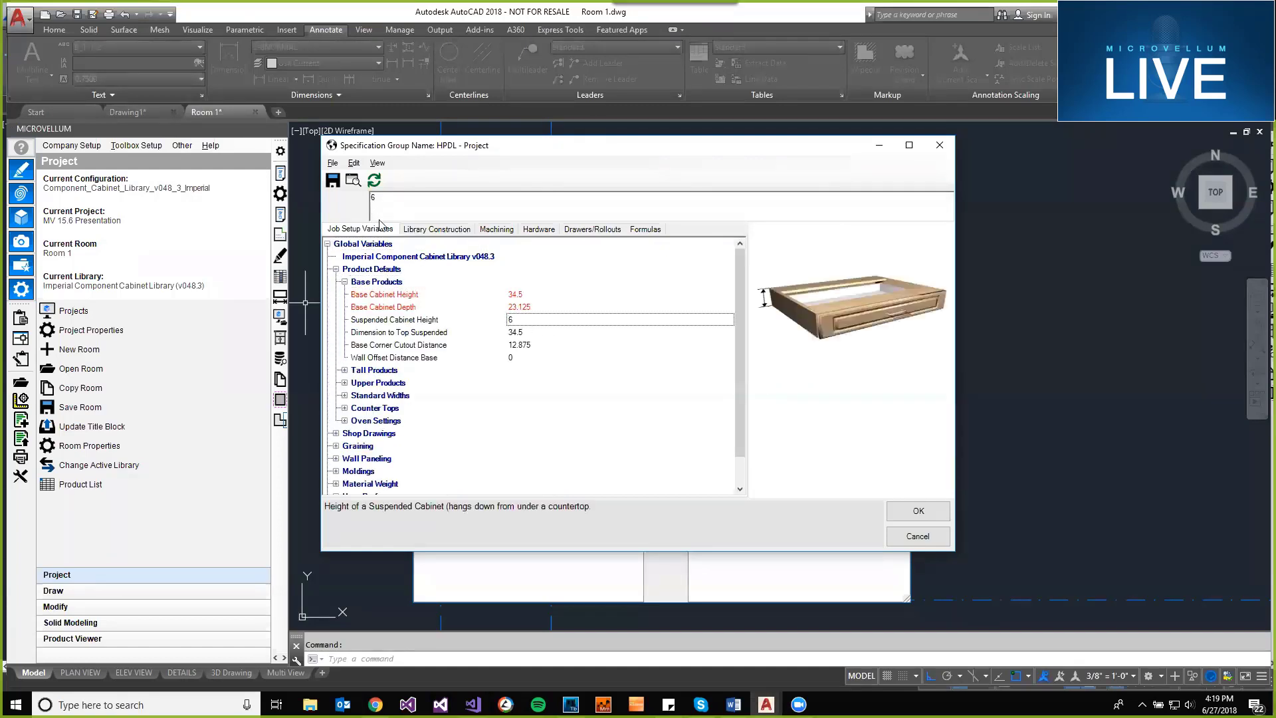
{"action": "type", "text": "10"}
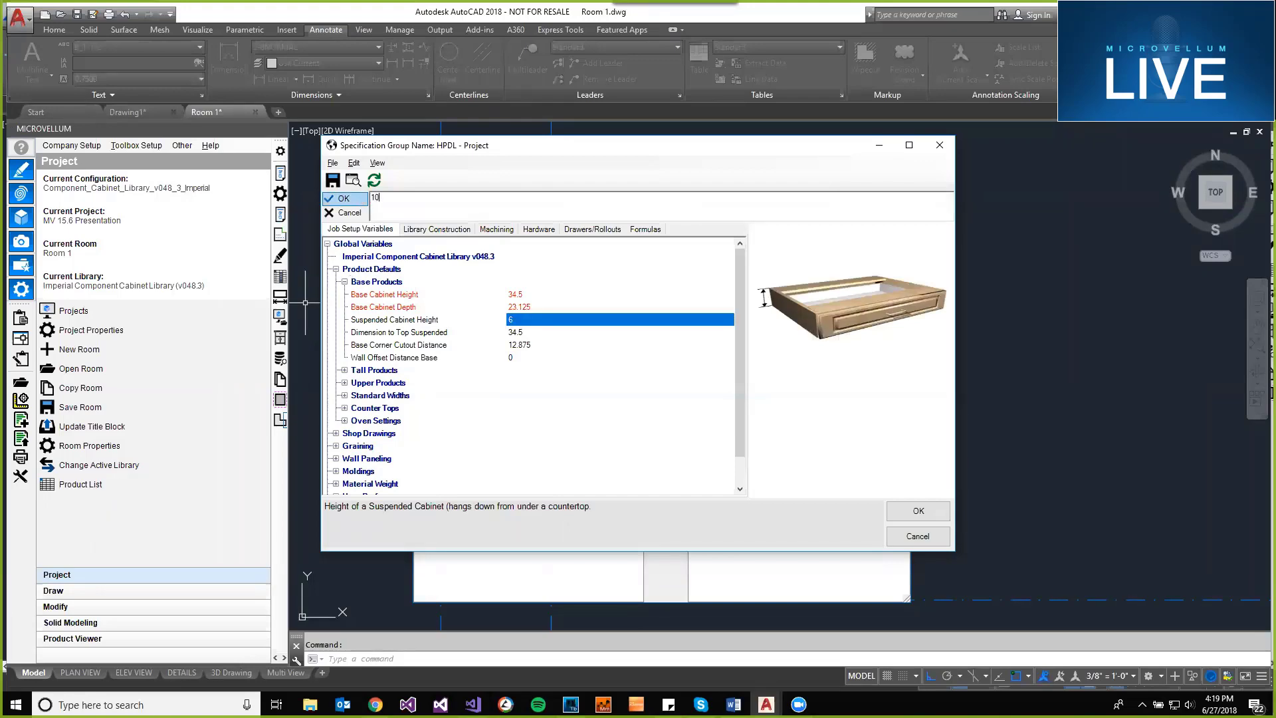
{"action": "left_click", "coordinate": [342, 198]}
{"action": "left_click", "coordinate": [919, 510]}
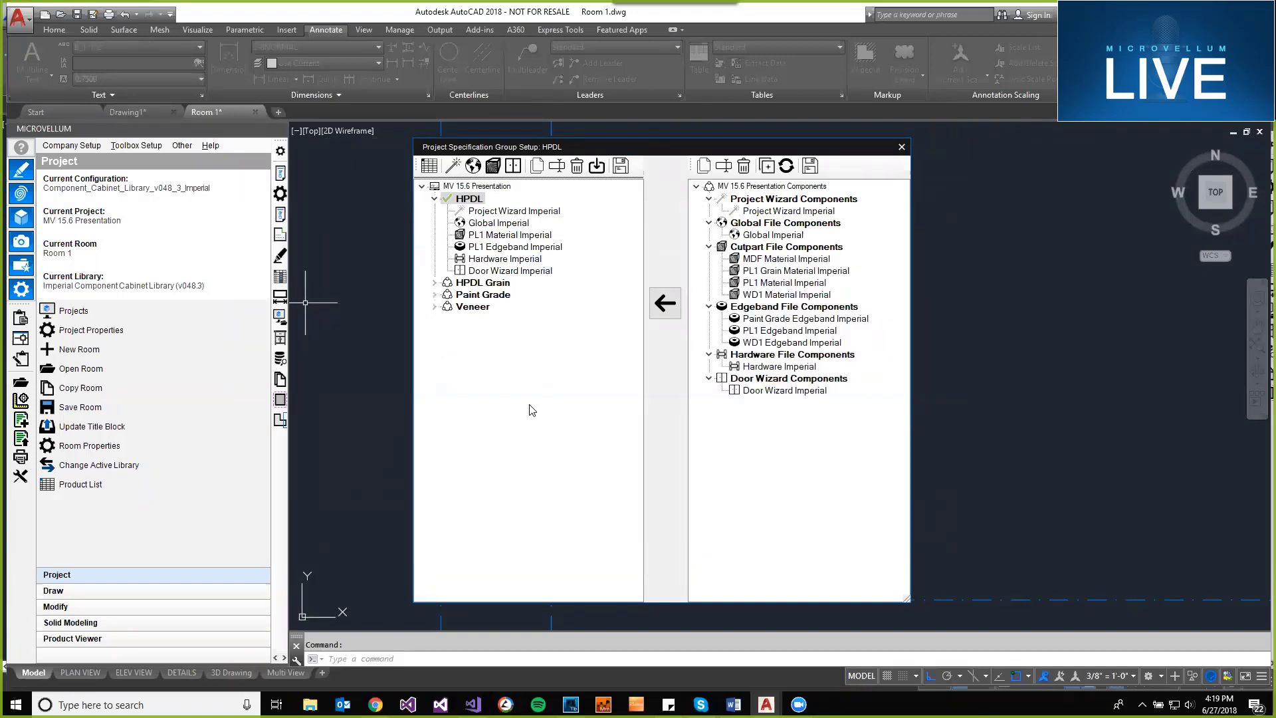
- Copy the Hardware Imperial component as "Hardware Imperial 1" and close the project specification group setup
{"action": "left_click", "coordinate": [778, 368]}
{"action": "right_click", "coordinate": [778, 369]}
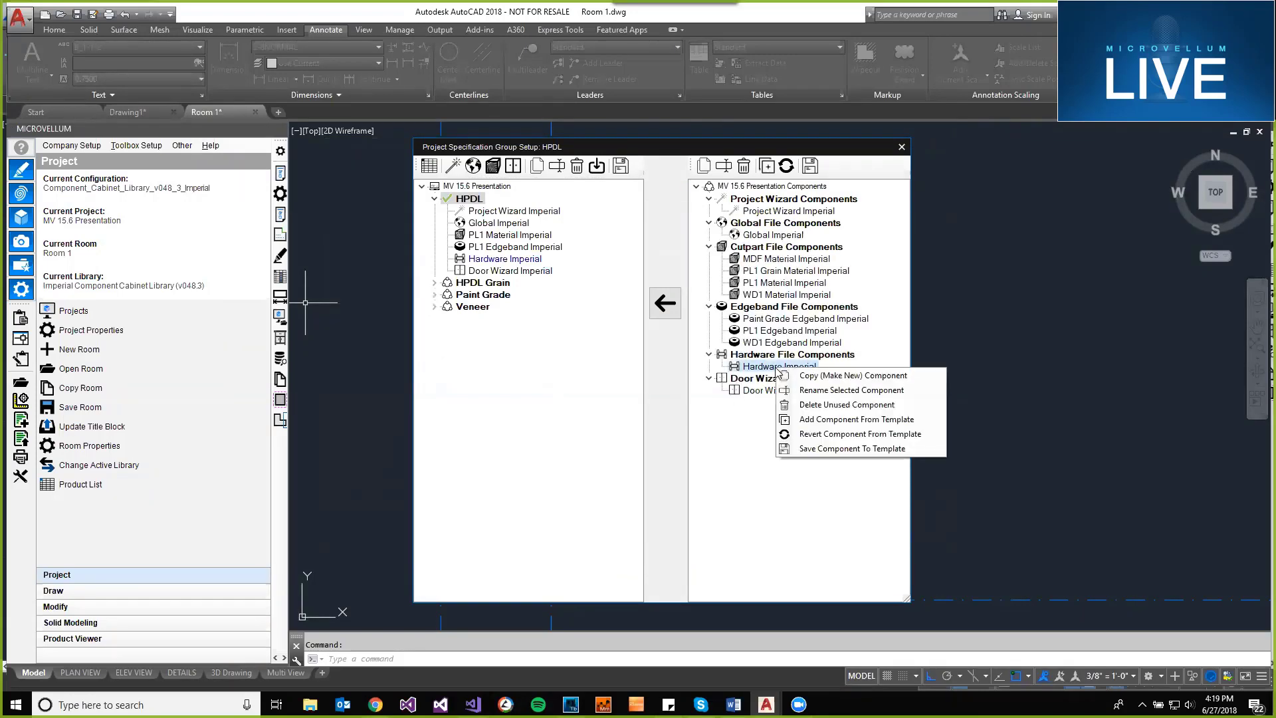
{"action": "left_click", "coordinate": [832, 377]}
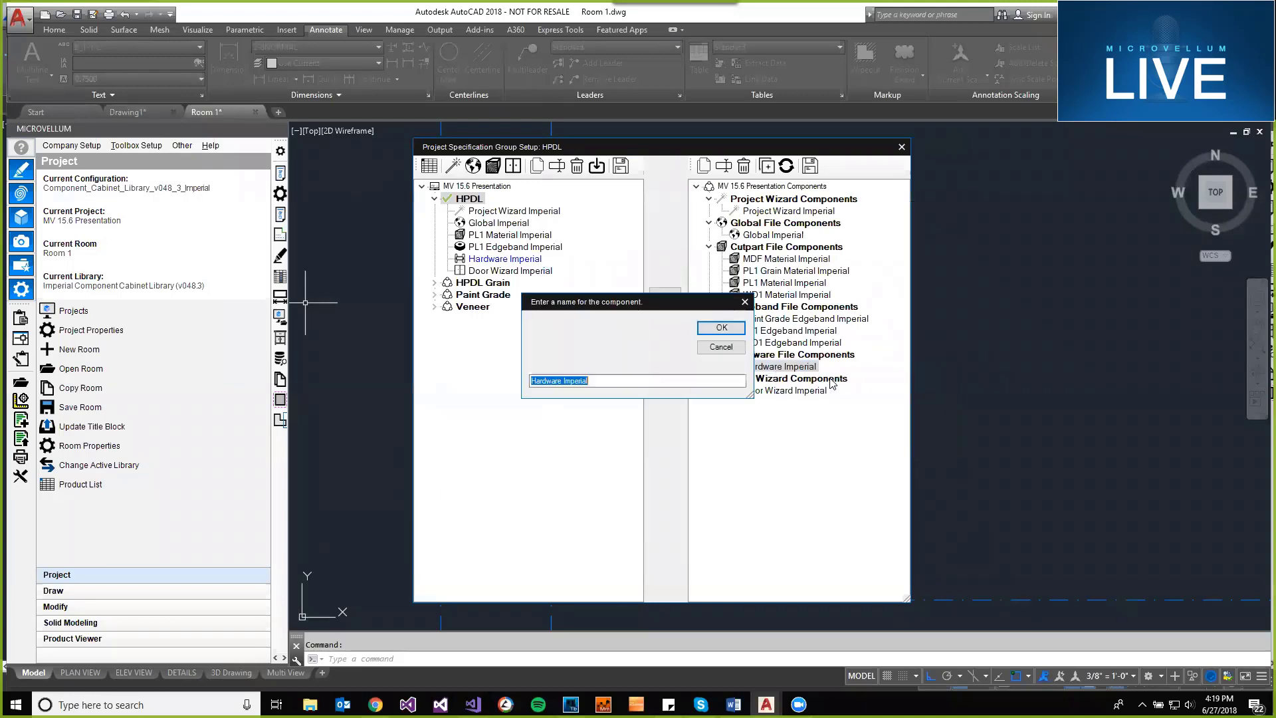
{"action": "left_click", "coordinate": [656, 379]}
{"action": "type", "text": "1"}
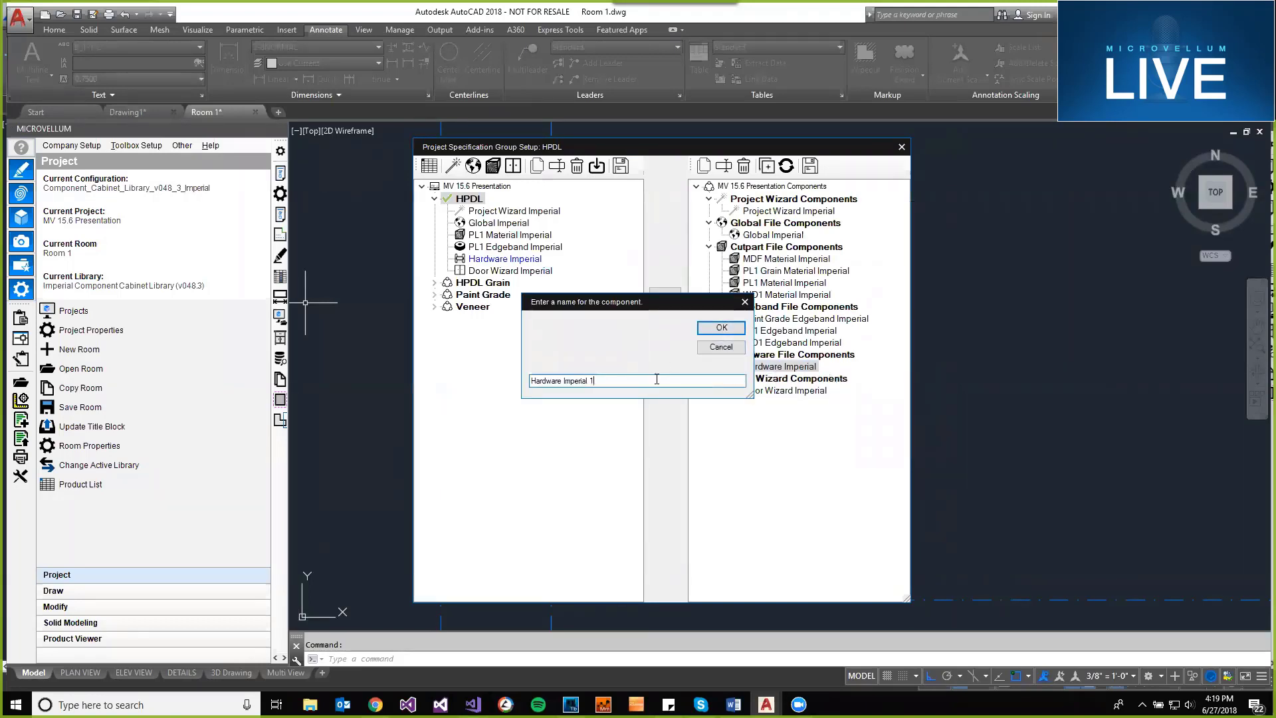
{"action": "left_click", "coordinate": [721, 327]}
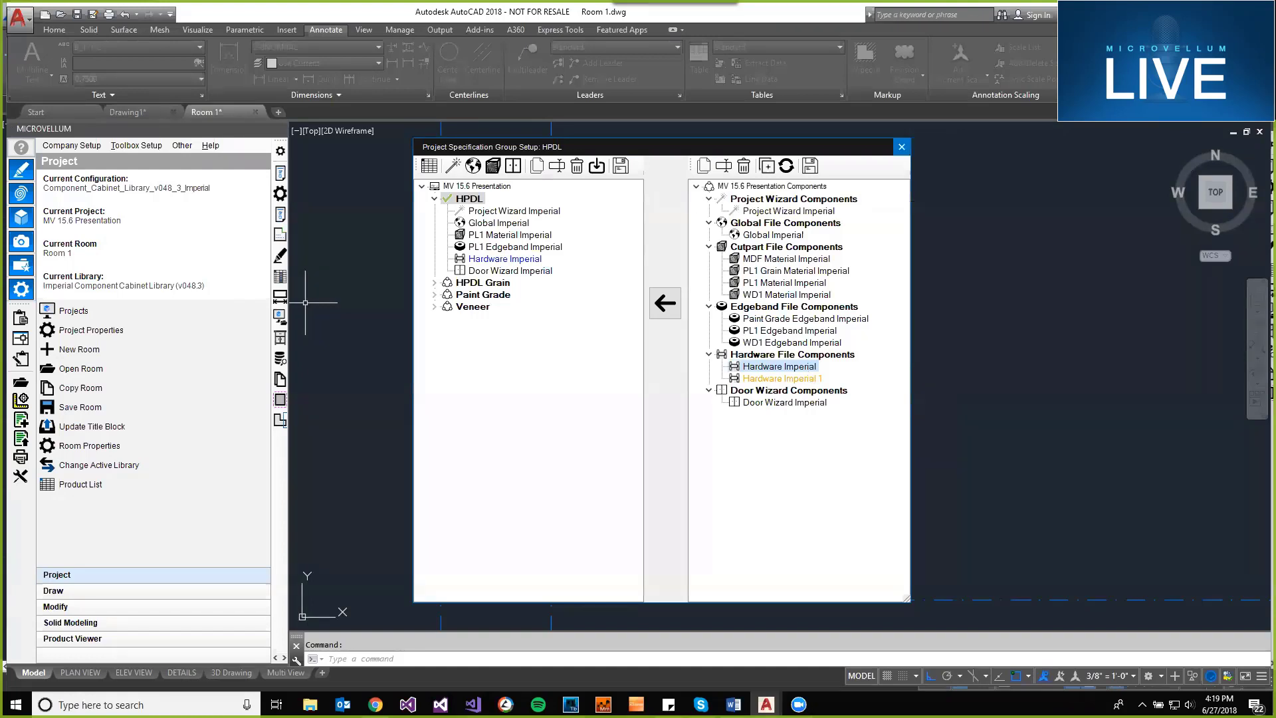
{"action": "left_click", "coordinate": [902, 146]}
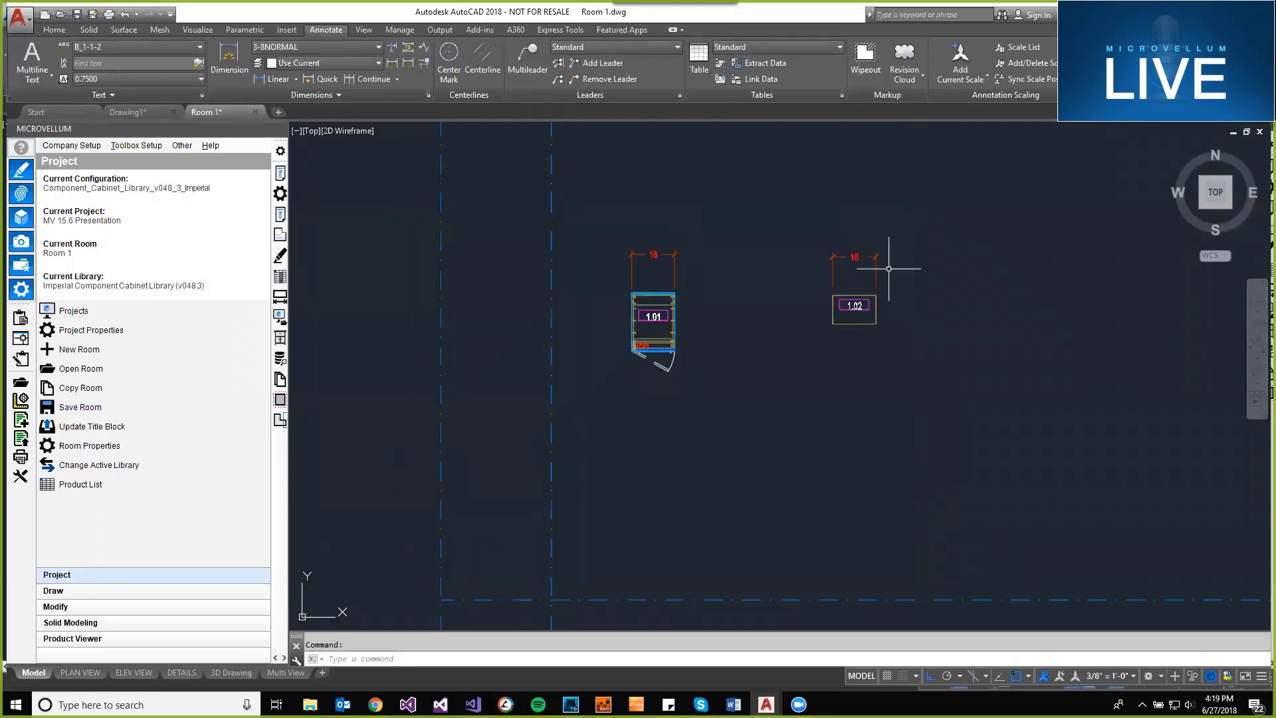
- Examine the event log entries with the Message, Parent and Grand Parent columns widened, and close the log
{"action": "left_click", "coordinate": [212, 146]}
{"action": "left_click", "coordinate": [255, 181]}
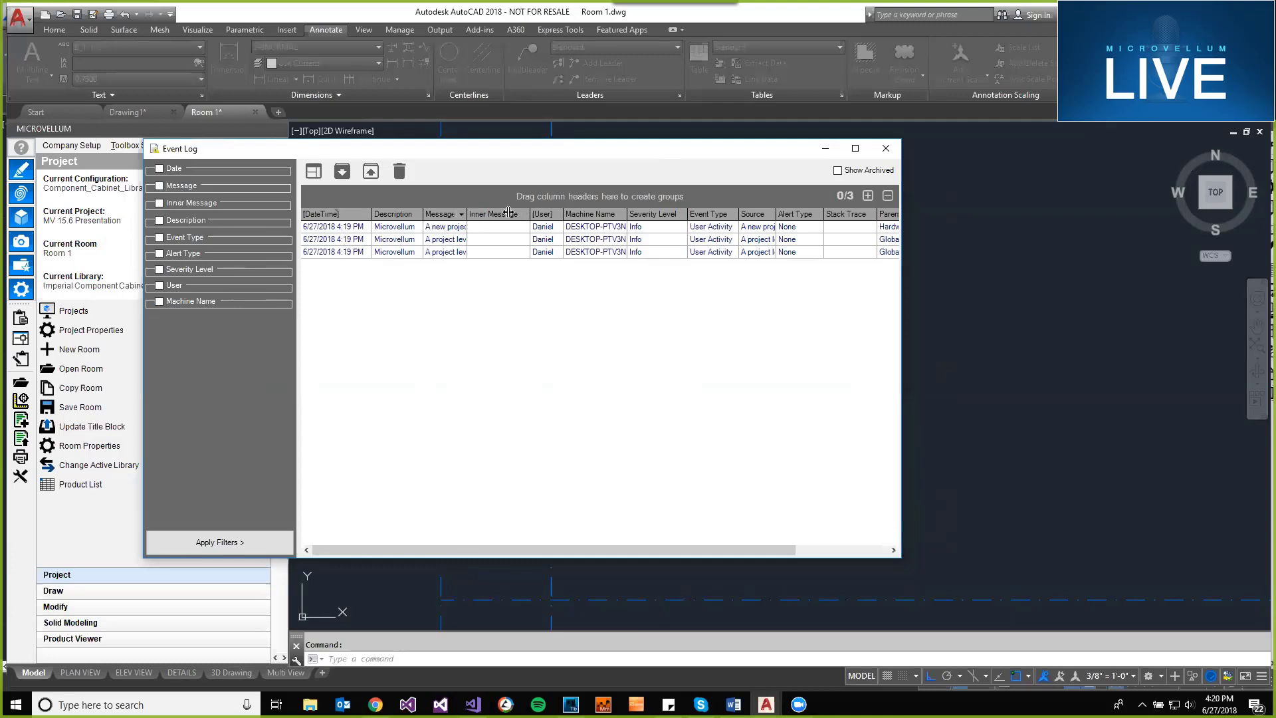
{"action": "left_click_drag", "start_coordinate": [598, 211], "coordinate": [603, 211]}
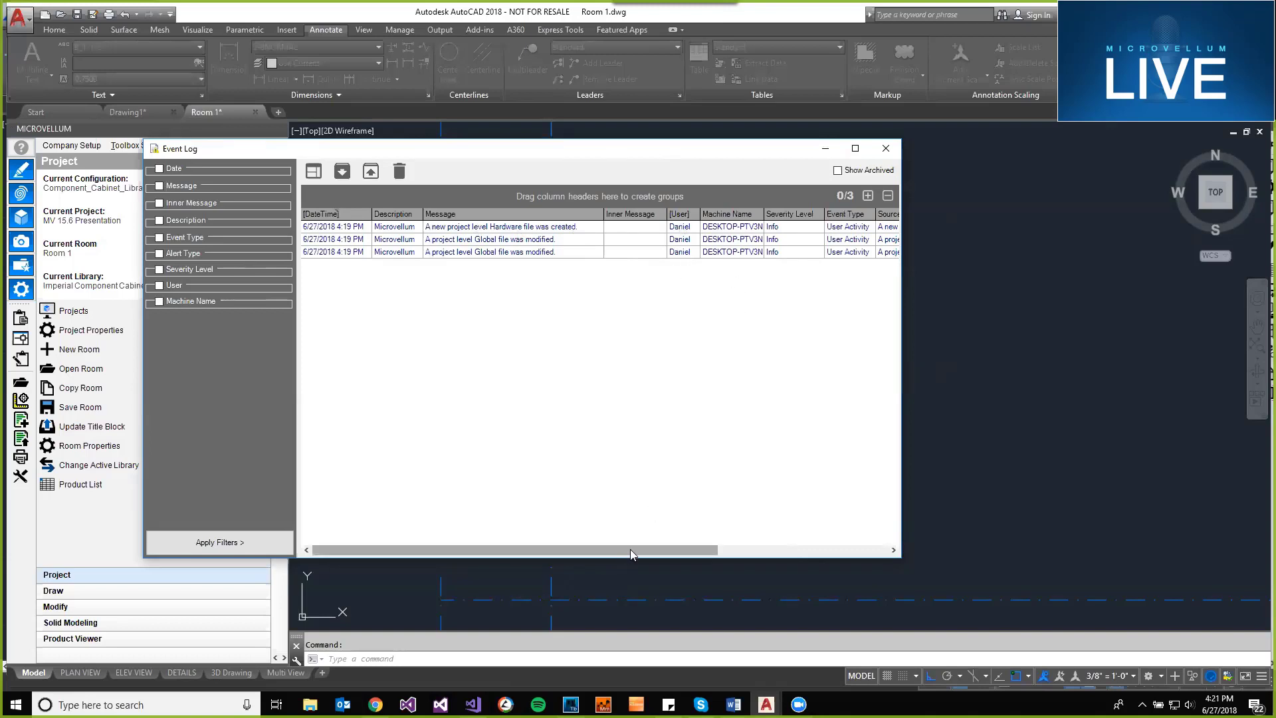
{"action": "left_click_drag", "start_coordinate": [631, 550], "coordinate": [815, 549]}
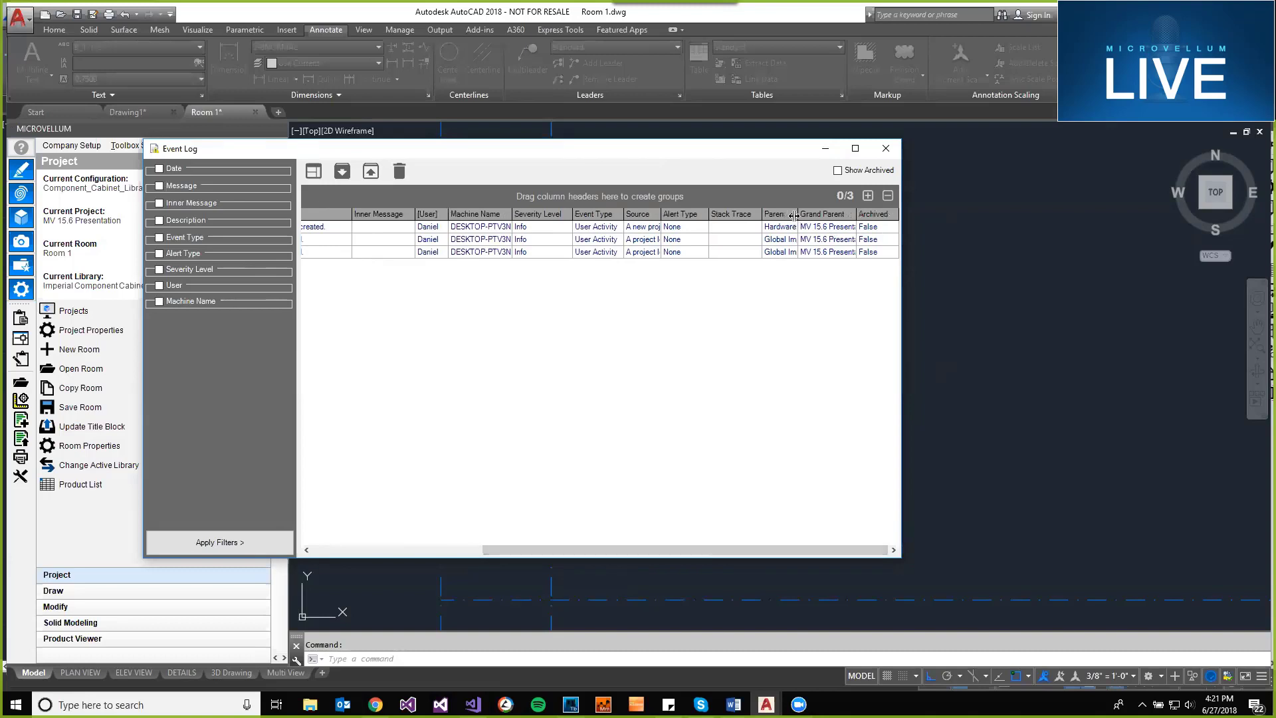
{"action": "left_click_drag", "start_coordinate": [845, 214], "coordinate": [831, 226]}
{"action": "left_click_drag", "start_coordinate": [776, 550], "coordinate": [798, 550]}
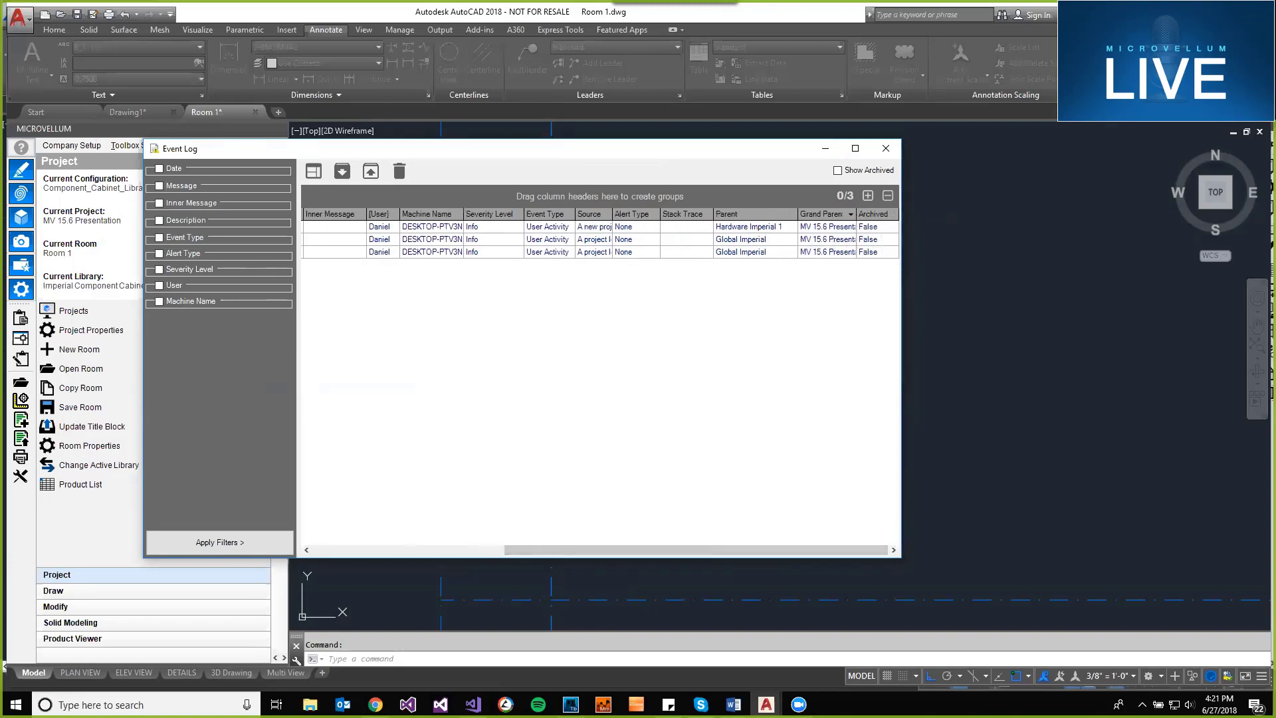
{"action": "left_click_drag", "start_coordinate": [856, 213], "coordinate": [876, 213]}
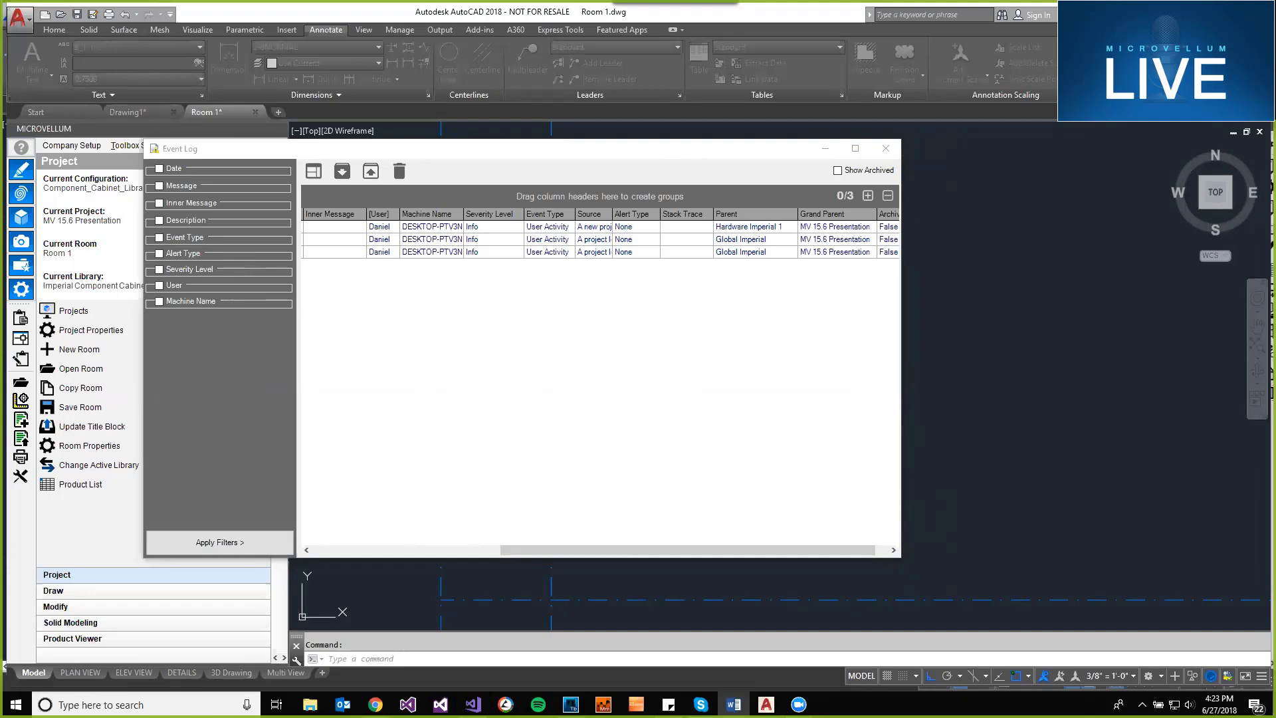
{"action": "left_click", "coordinate": [887, 148]}
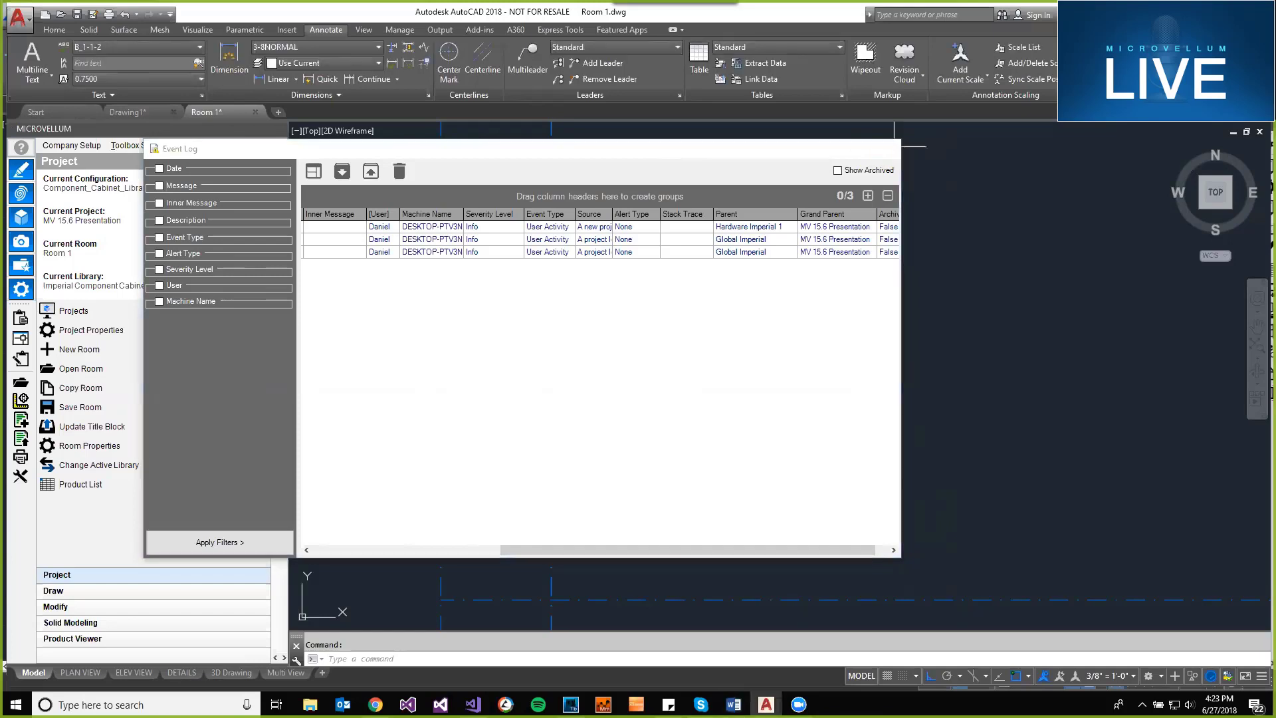
- Create and process a work order containing only product 1.02, Misc Starter Part, from the Room 1 drawing
{"action": "mouse_move", "coordinate": [816, 353]}
{"action": "middle_mouse_down"}
{"action": "mouse_move", "coordinate": [729, 345]}
{"action": "mouse_move", "coordinate": [742, 316]}
{"action": "middle_mouse_up"}
{"action": "scroll", "coordinate": [730, 345], "scroll_direction": "up", "scroll_amount": 2}
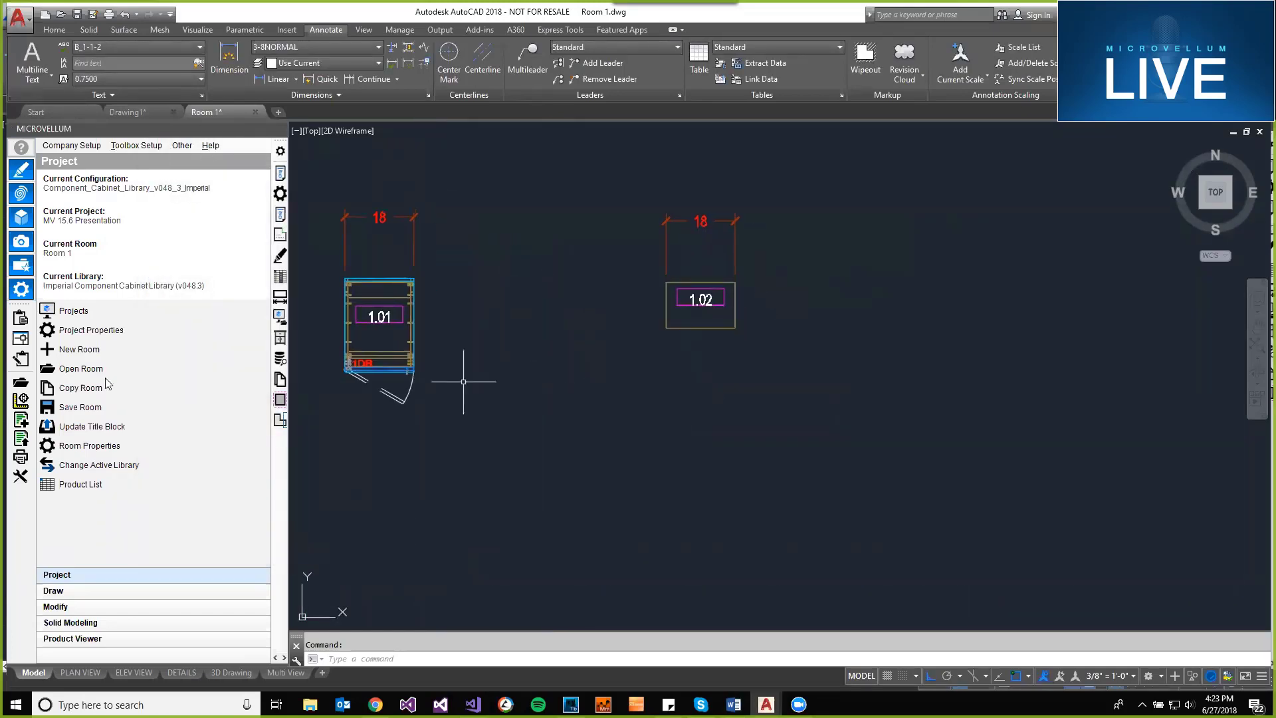
{"action": "left_click", "coordinate": [30, 338]}
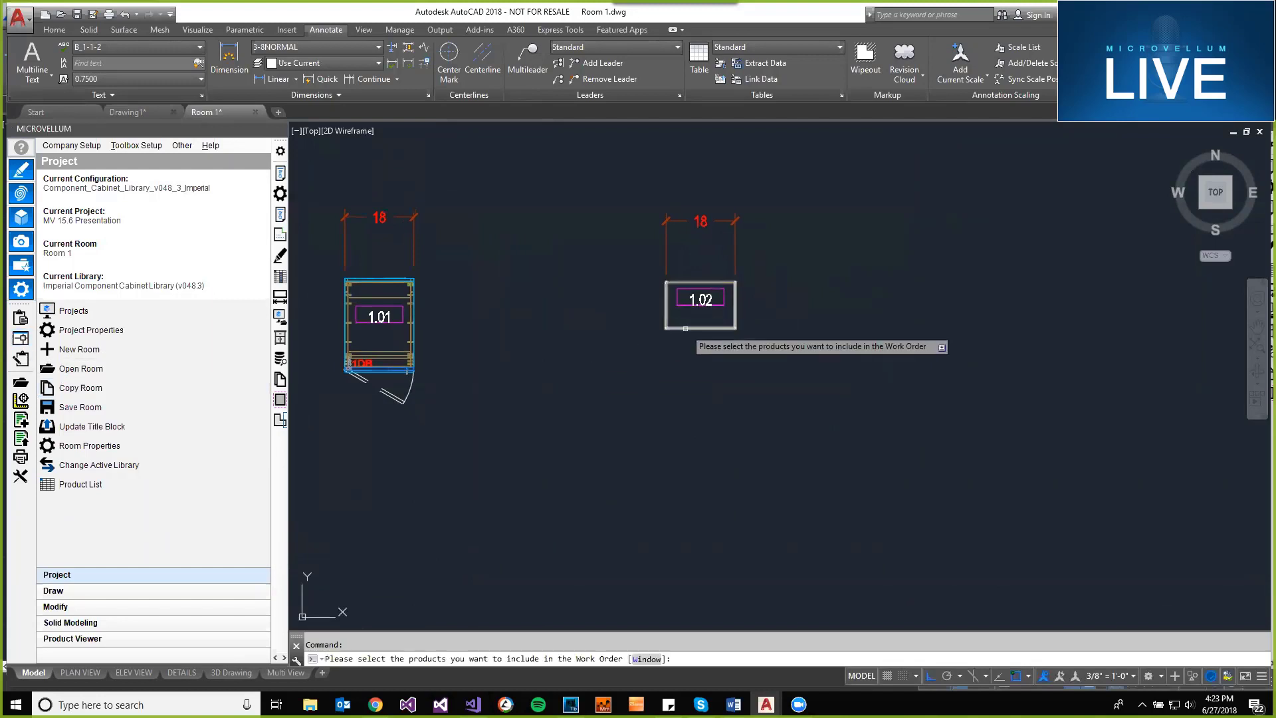
{"action": "key", "text": "Return"}
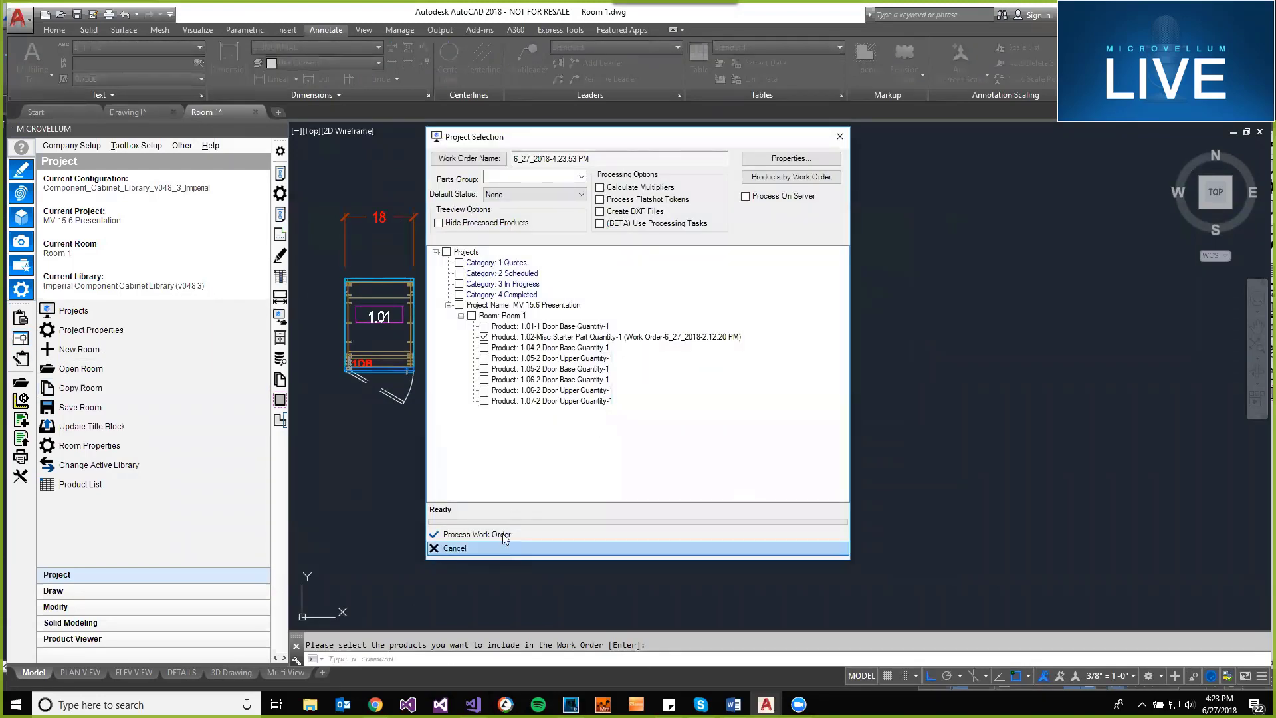
{"action": "left_click", "coordinate": [505, 536]}
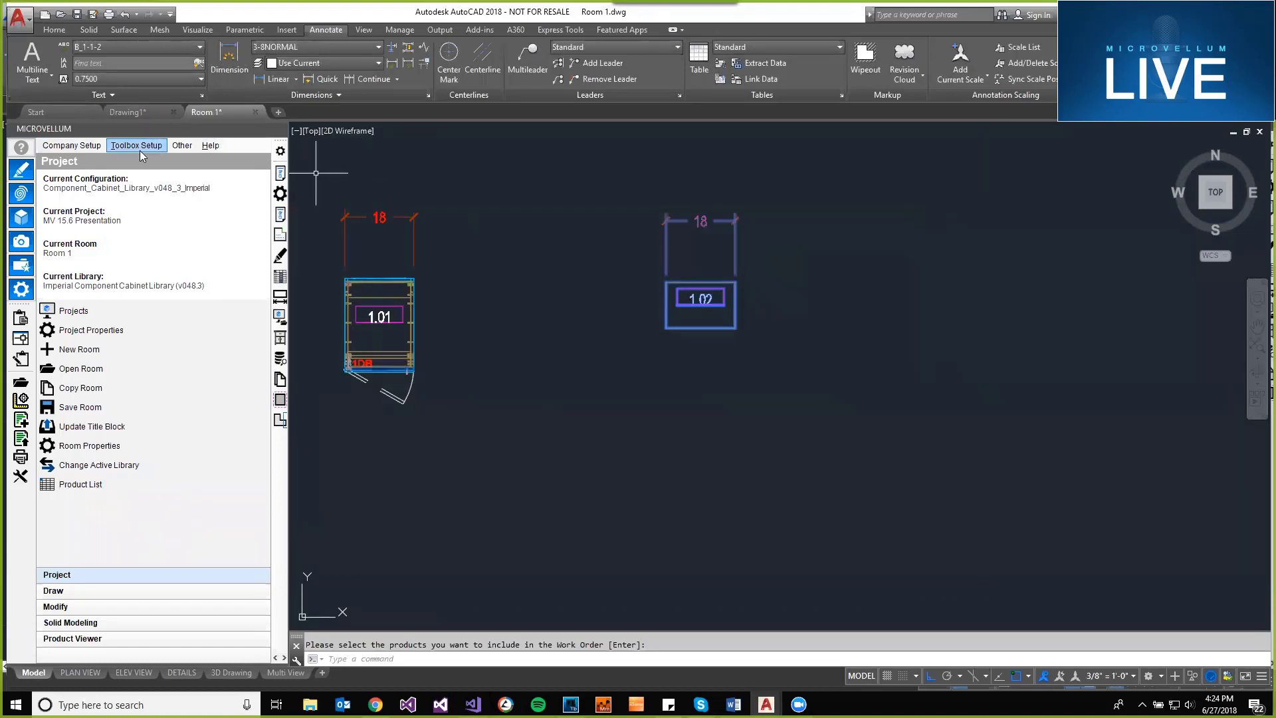
- Stop keeping the hidden message boxes hidden in the general configuration options and close the Configuration Editor
{"action": "left_click", "coordinate": [136, 146]}
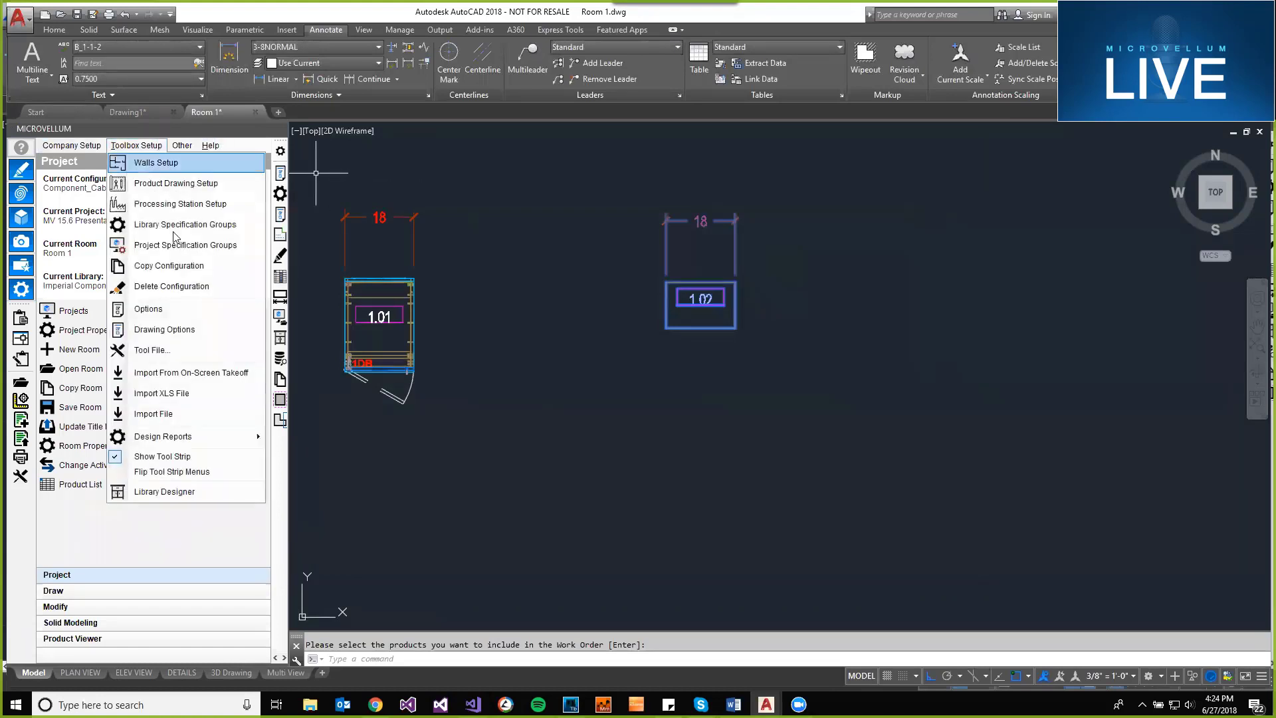
{"action": "left_click", "coordinate": [148, 309]}
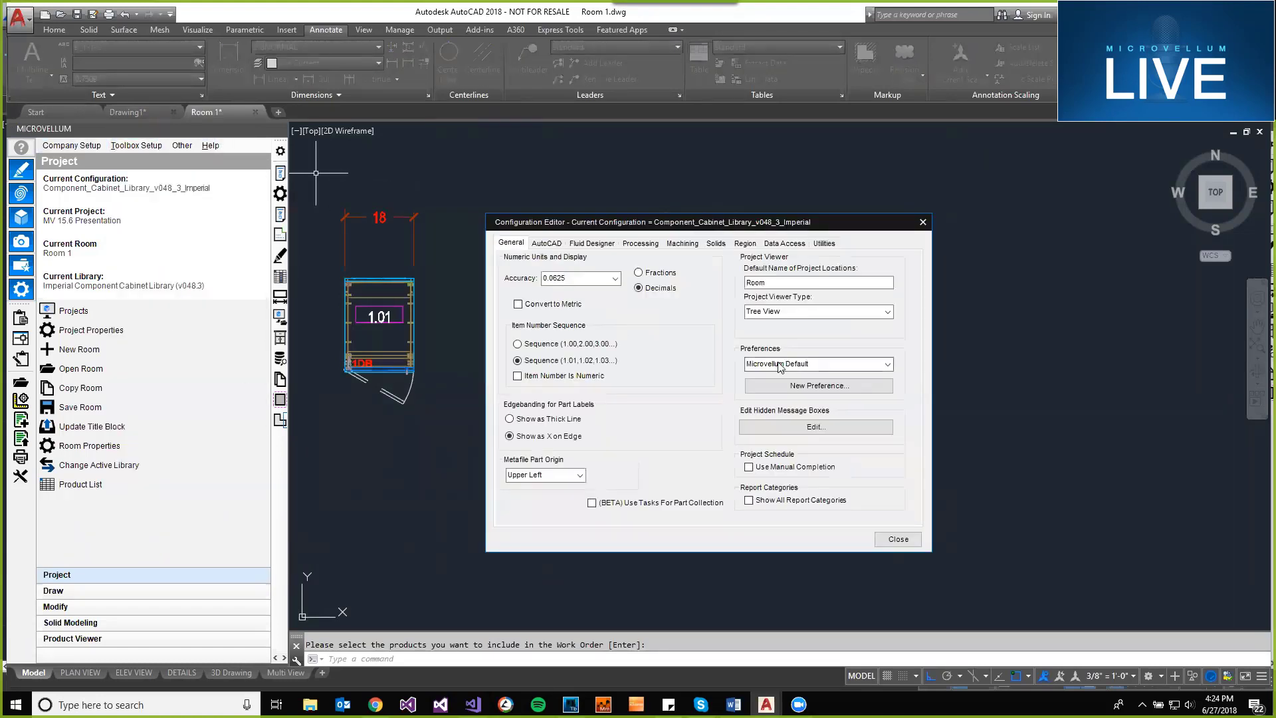
{"action": "left_click", "coordinate": [805, 425]}
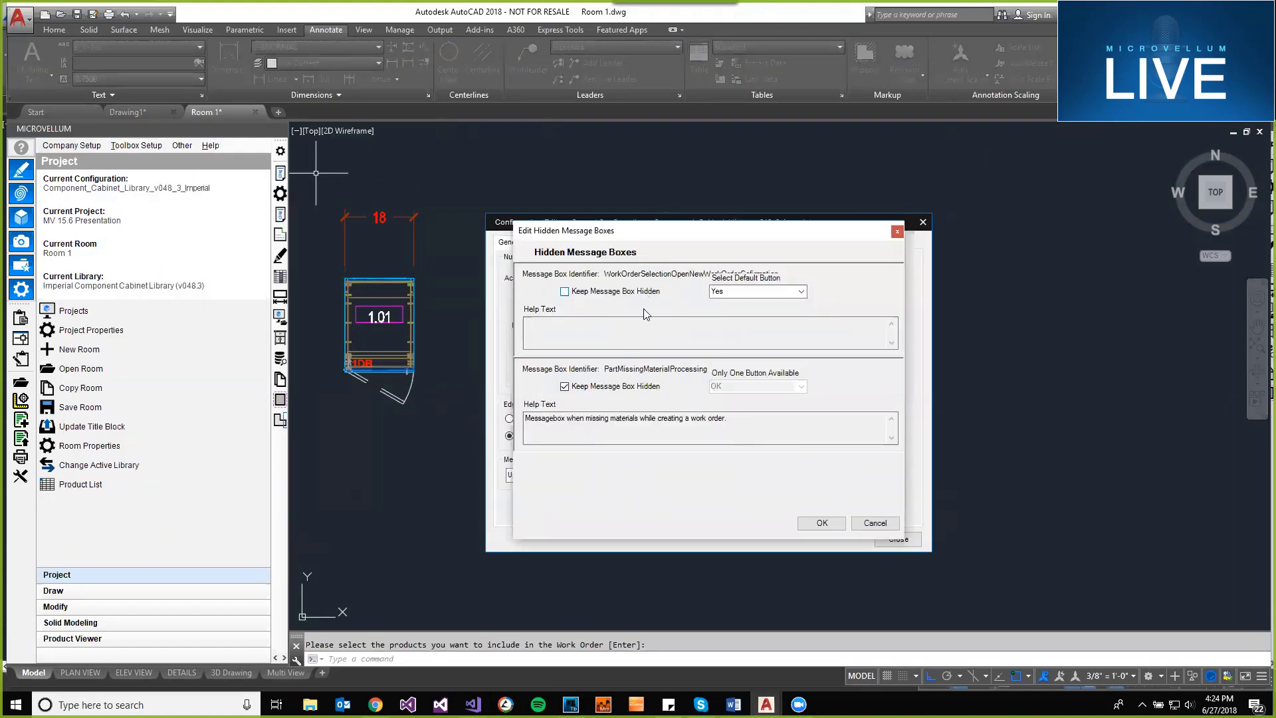
{"action": "left_click", "coordinate": [822, 523]}
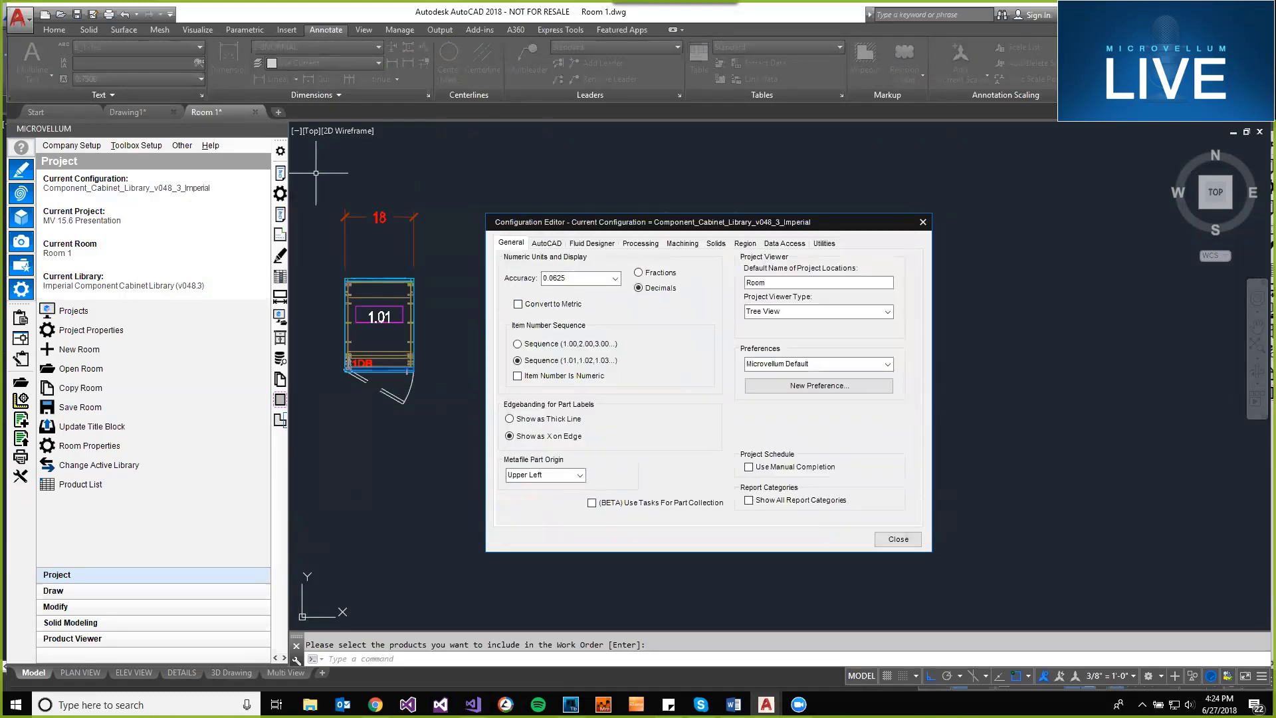
{"action": "left_click", "coordinate": [923, 222]}
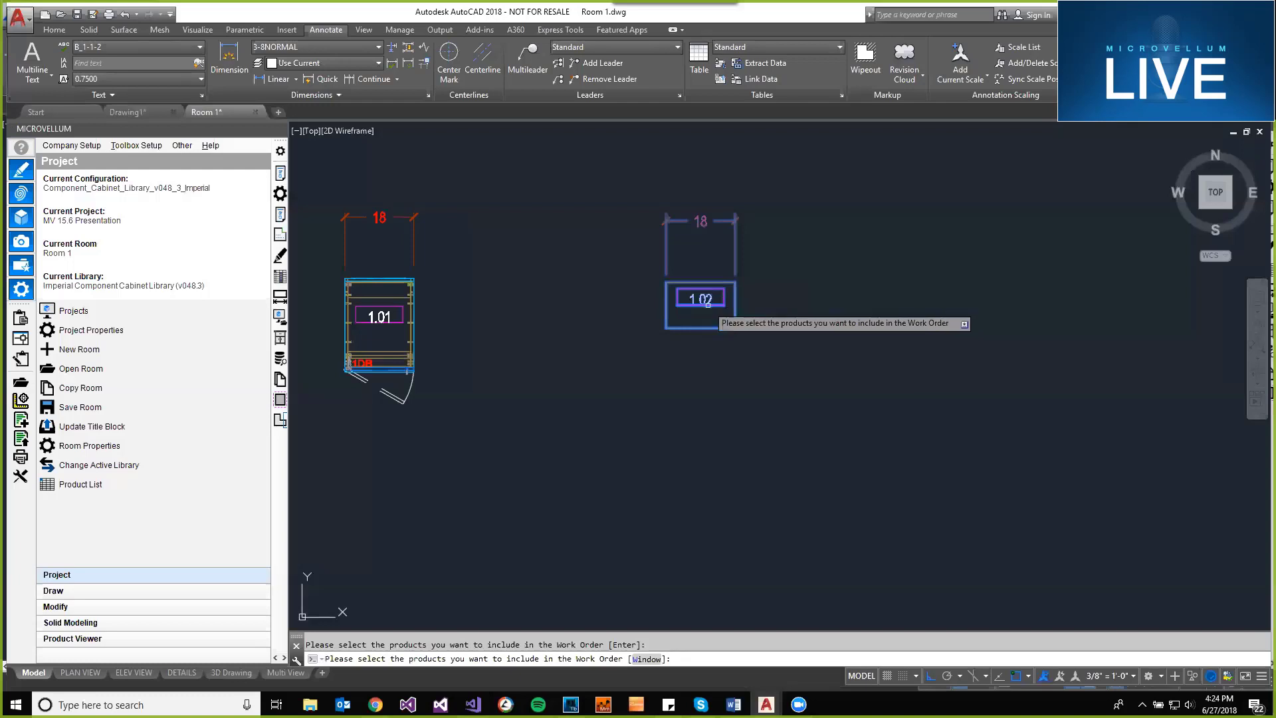
- Process a work order for product 1.02, Misc Starter Part, and suppress the PartMissingMaterialProcessing message box
{"action": "key", "text": "Return"}
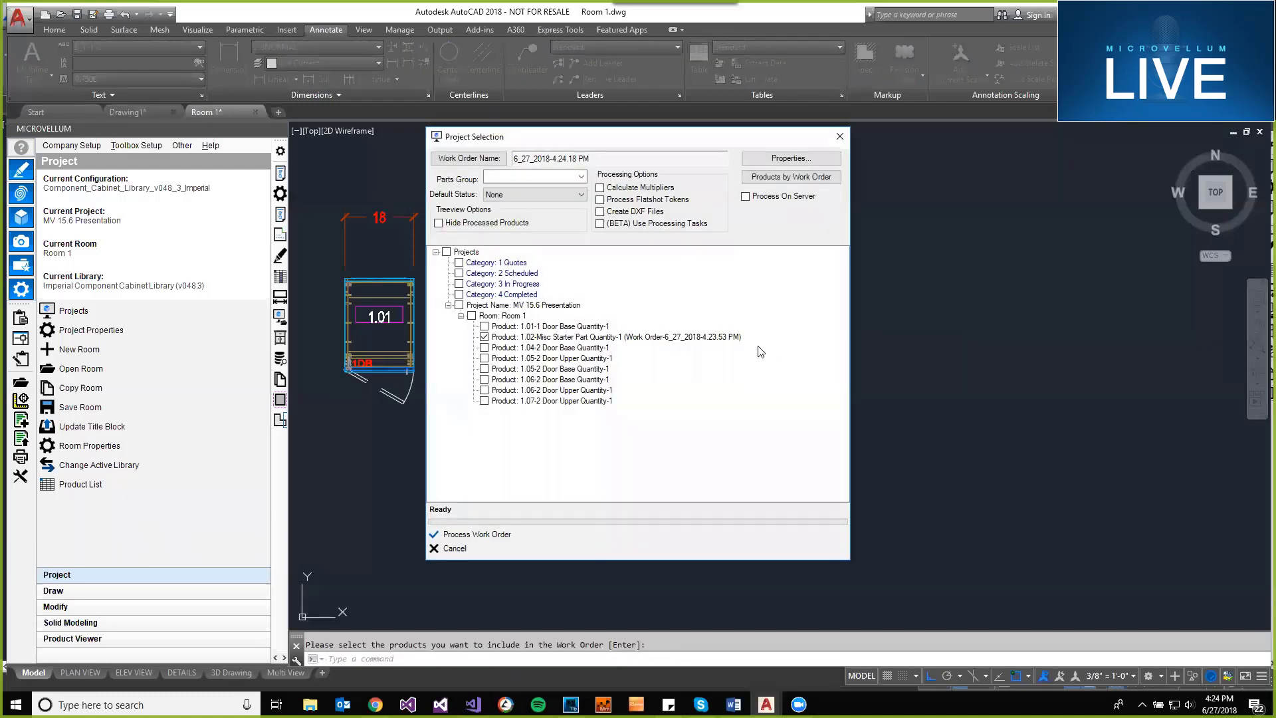
{"action": "left_click", "coordinate": [516, 536]}
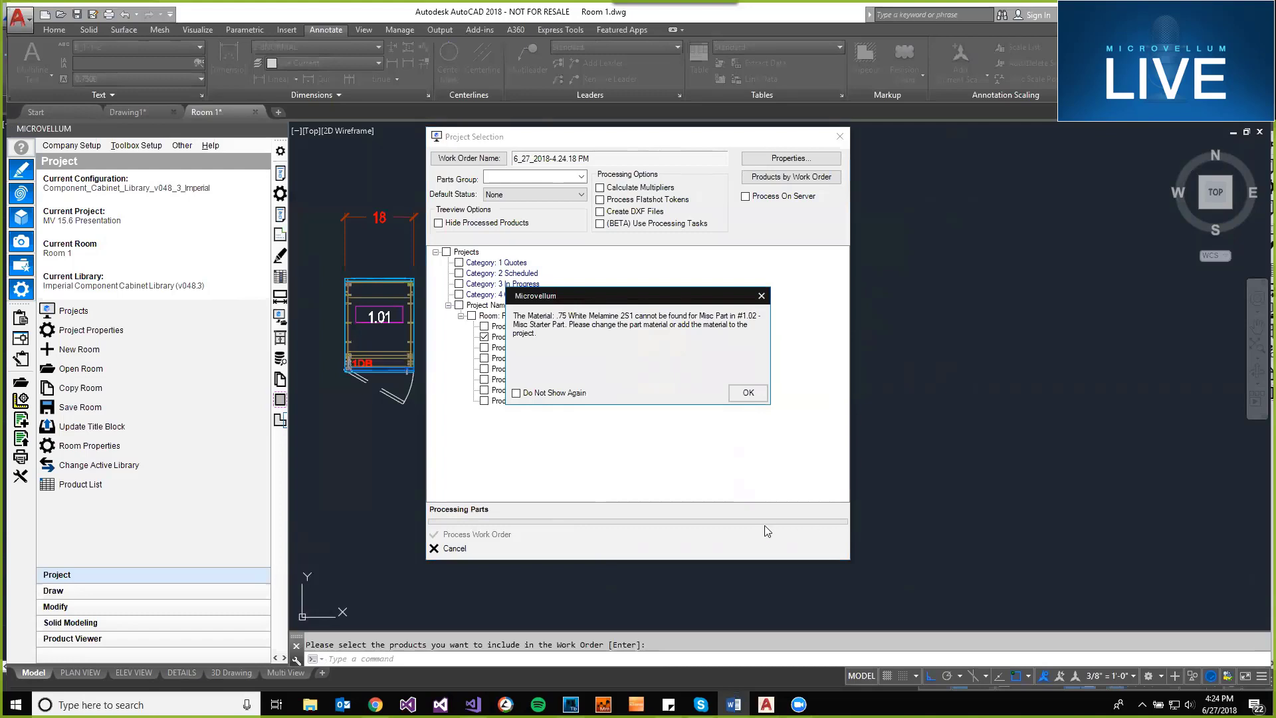
{"action": "left_click", "coordinate": [545, 397]}
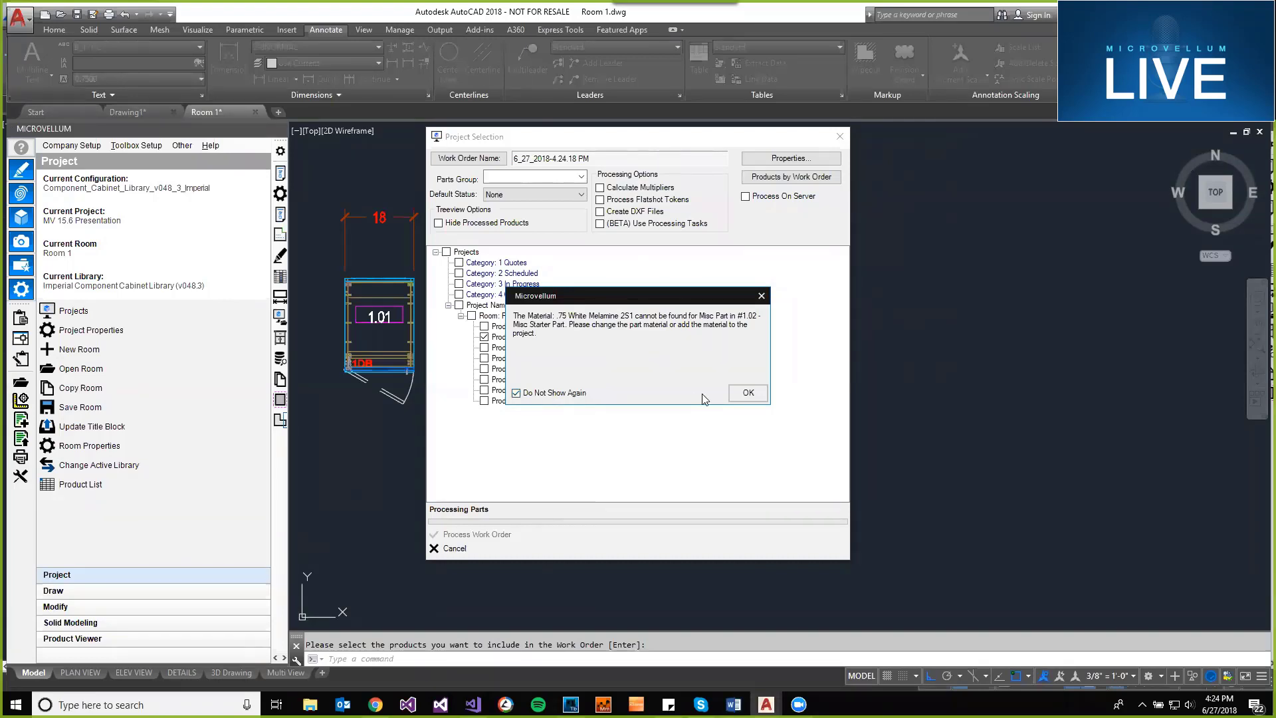
{"action": "left_click", "coordinate": [749, 395]}
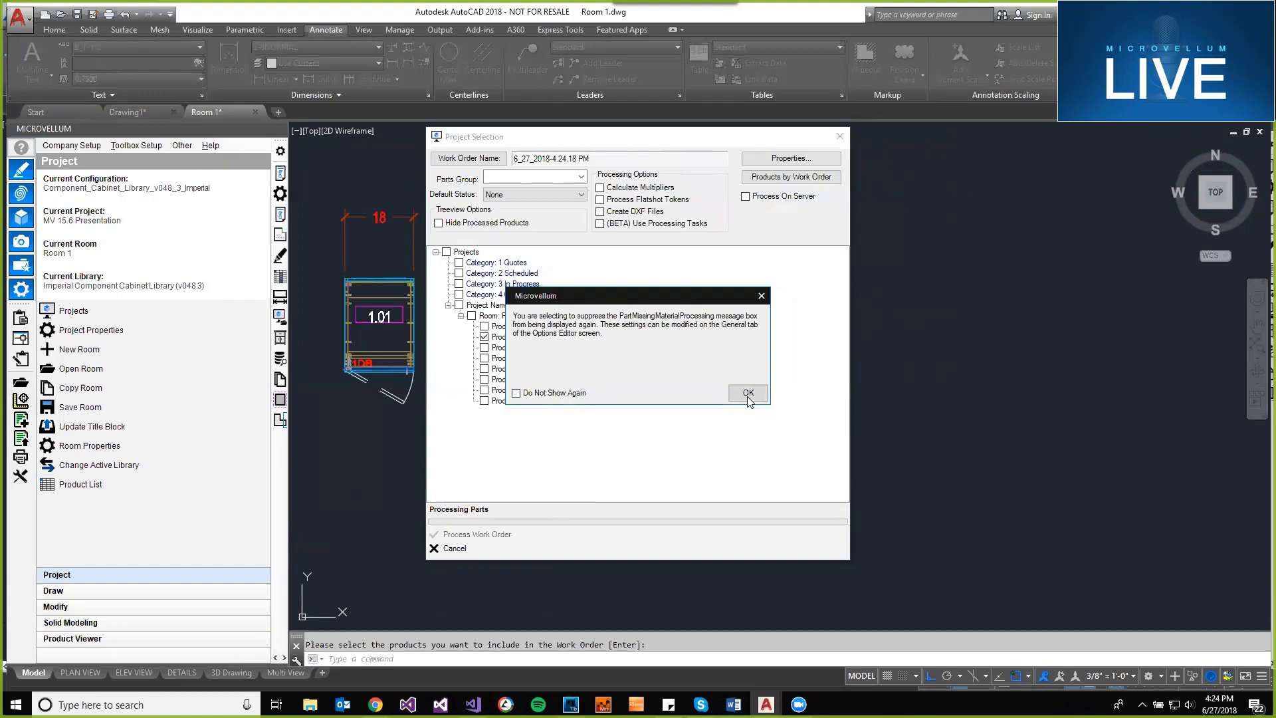
{"action": "left_click", "coordinate": [745, 393]}
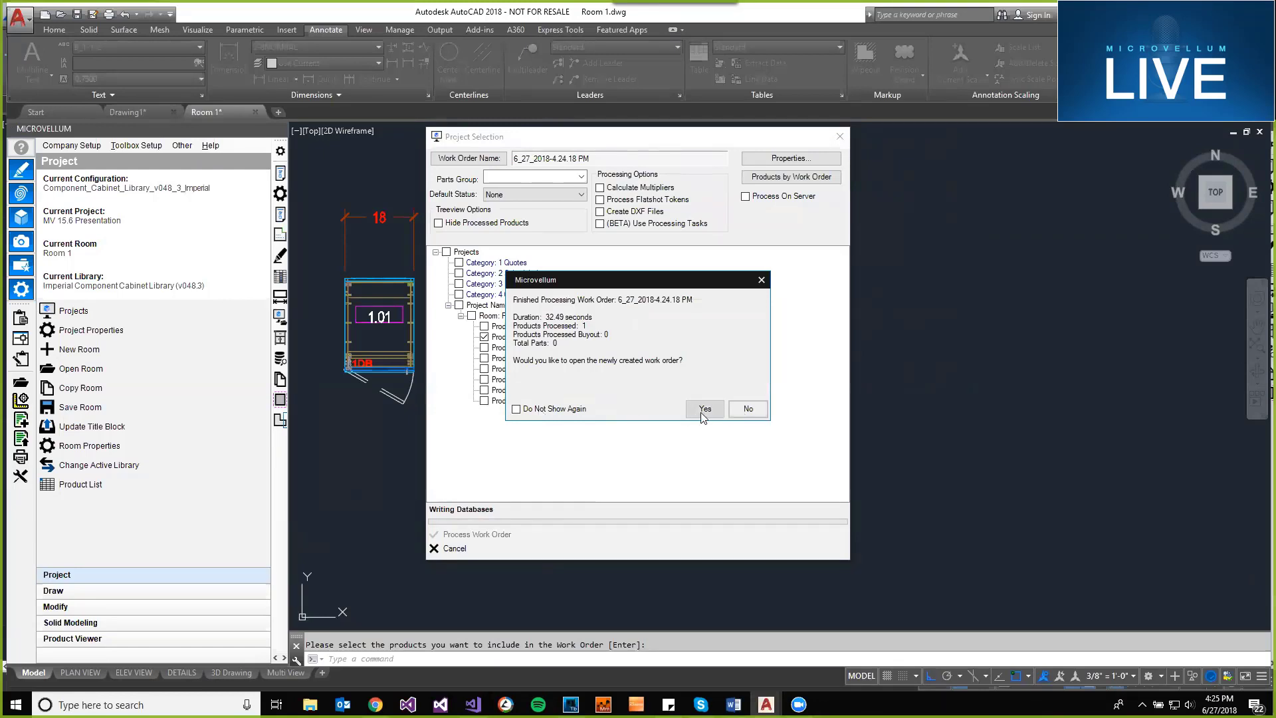
- Suppress the finished-processing message box while accepting opening the new work order, and close its Processing Center
{"action": "left_click", "coordinate": [528, 409]}
{"action": "left_click", "coordinate": [705, 411]}
{"action": "left_click", "coordinate": [747, 393]}
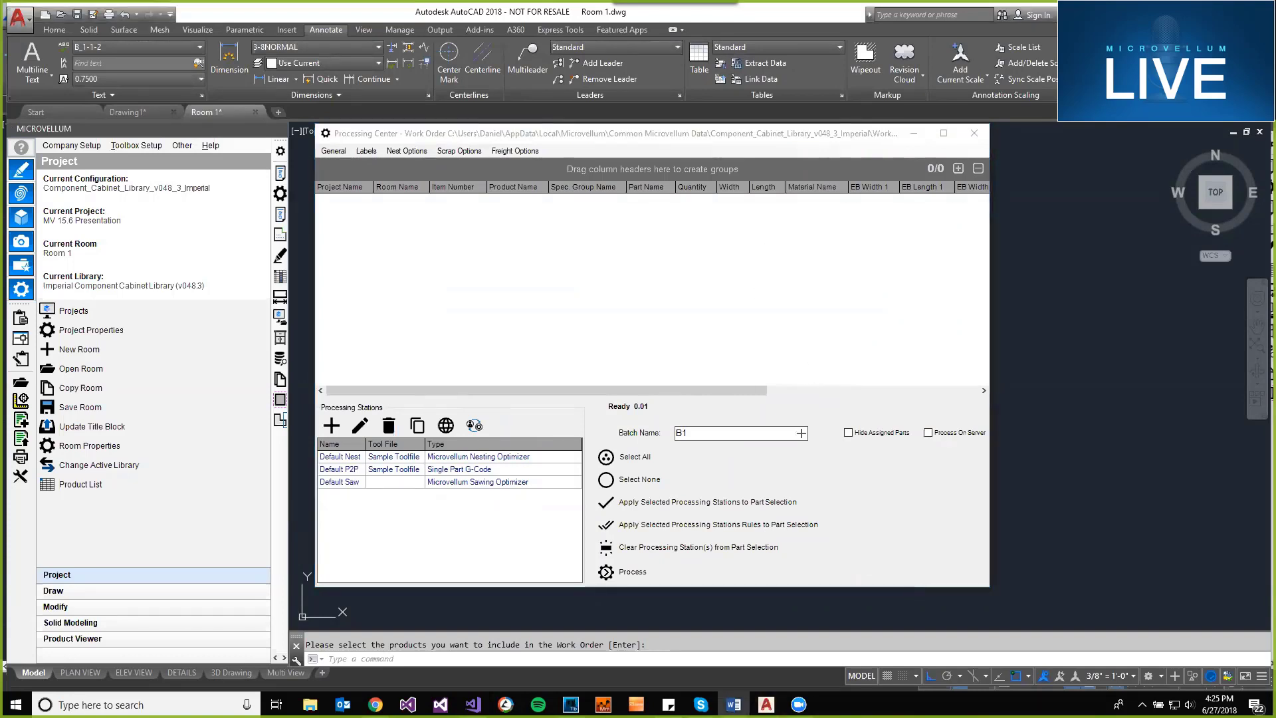
{"action": "left_click", "coordinate": [516, 353]}
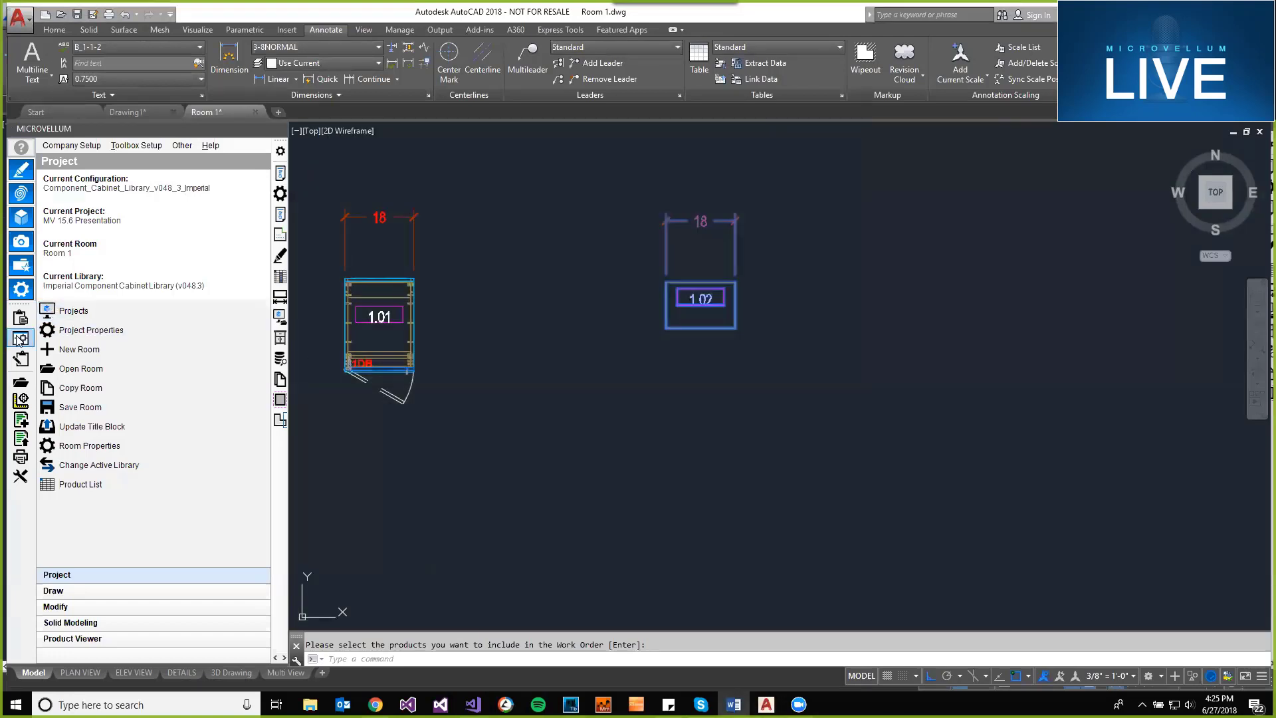
- Process another work order for product 1.02 from the drawing and close its Processing Center
{"action": "left_click", "coordinate": [699, 304]}
{"action": "key", "text": "Return"}
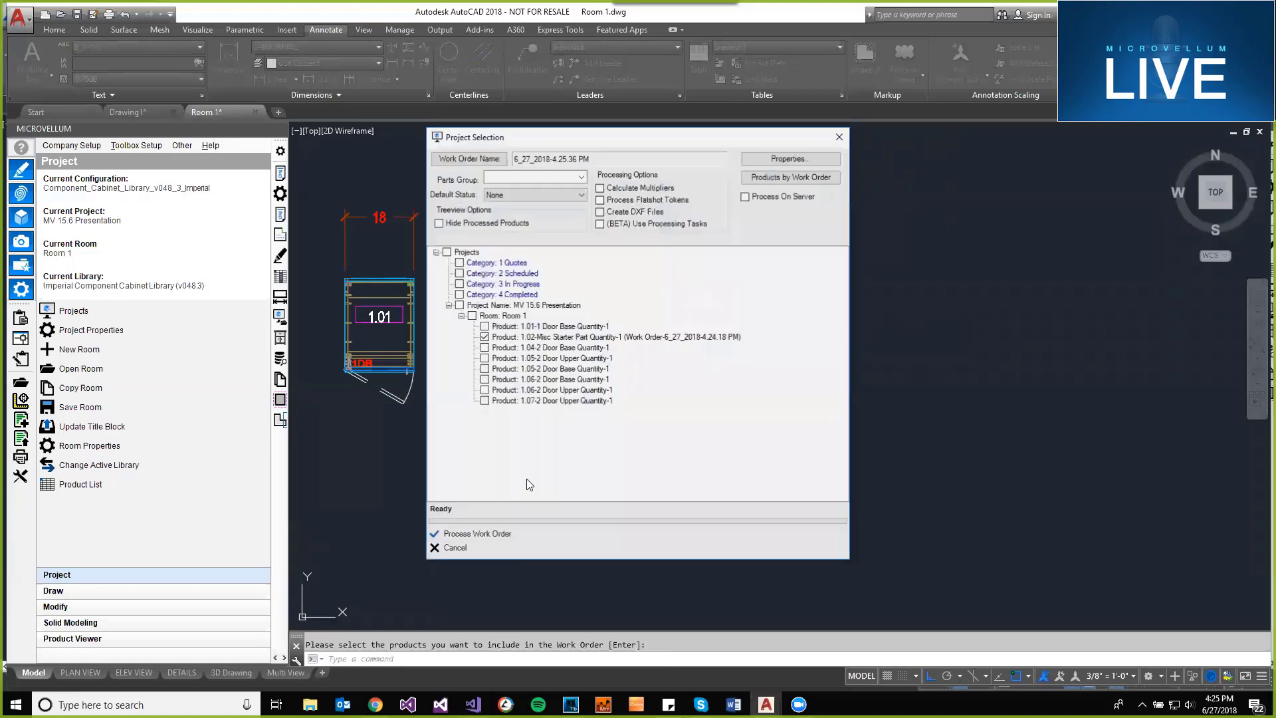
{"action": "left_click", "coordinate": [493, 539]}
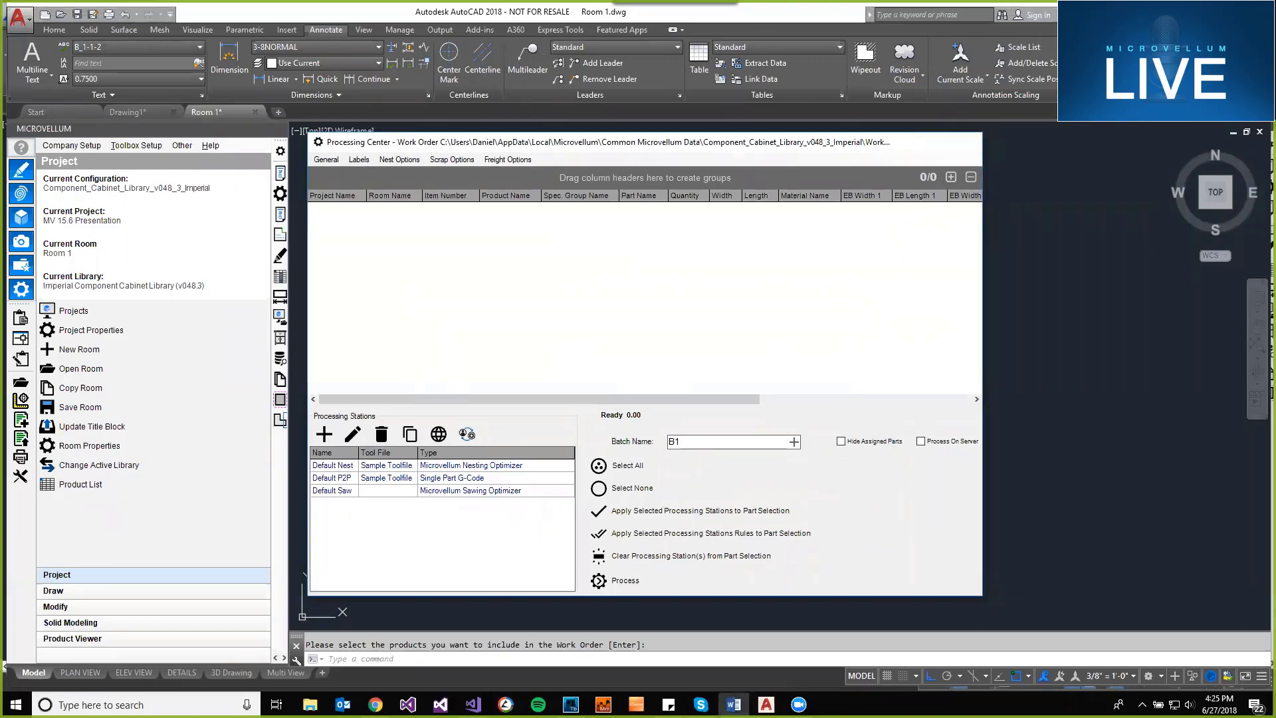
{"action": "left_click", "coordinate": [966, 142]}
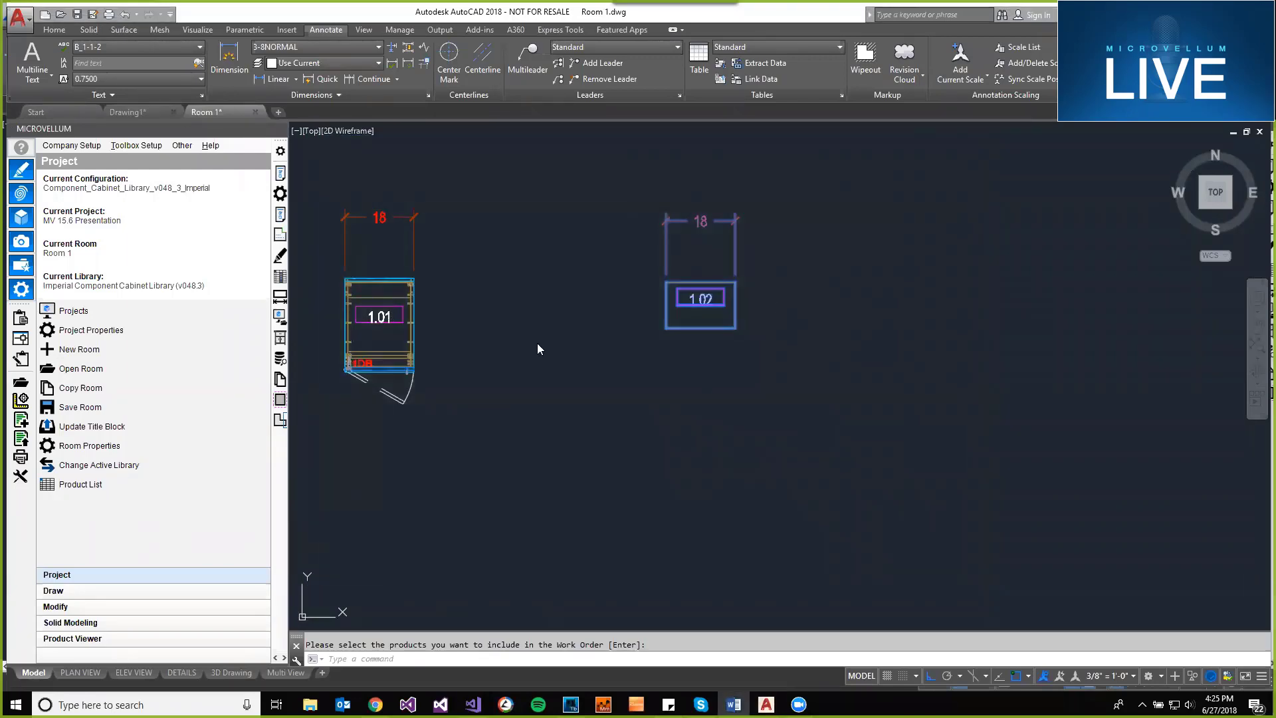
- Examine the work order and missing-material entries in the event log with the Message column widened
{"action": "left_click", "coordinate": [216, 147]}
{"action": "left_click", "coordinate": [247, 183]}
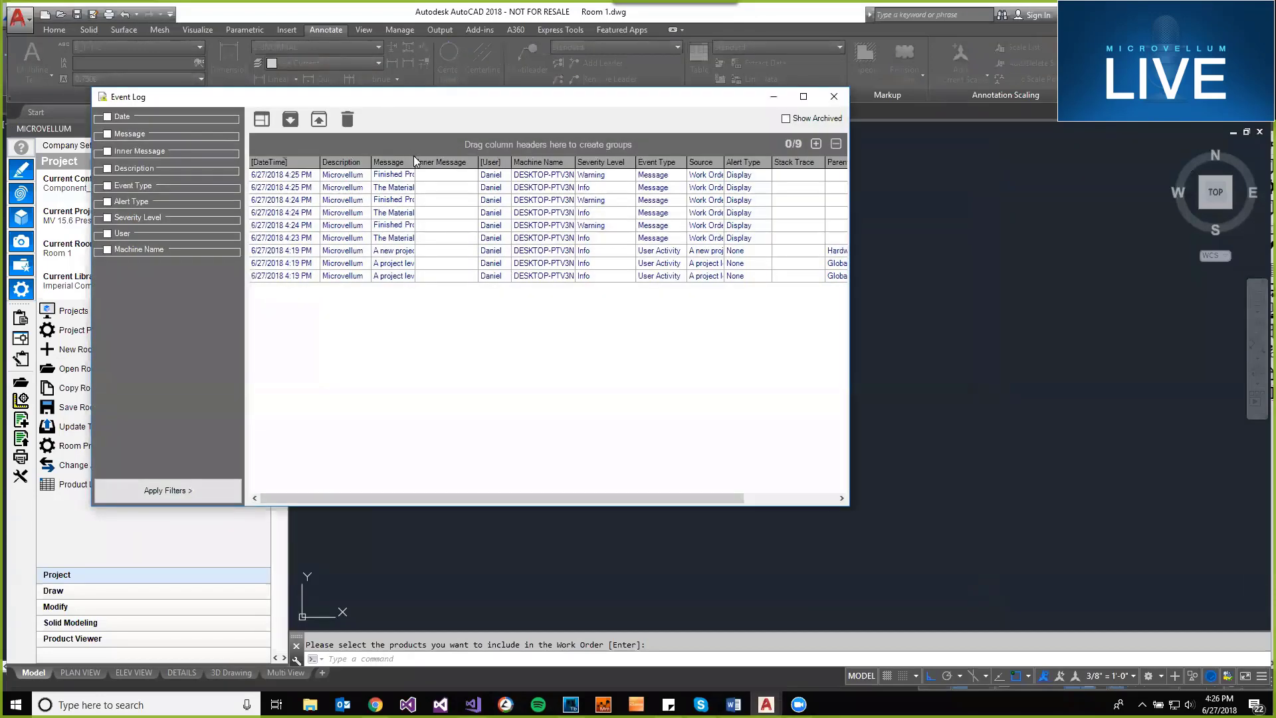
{"action": "left_click_drag", "start_coordinate": [416, 160], "coordinate": [564, 161]}
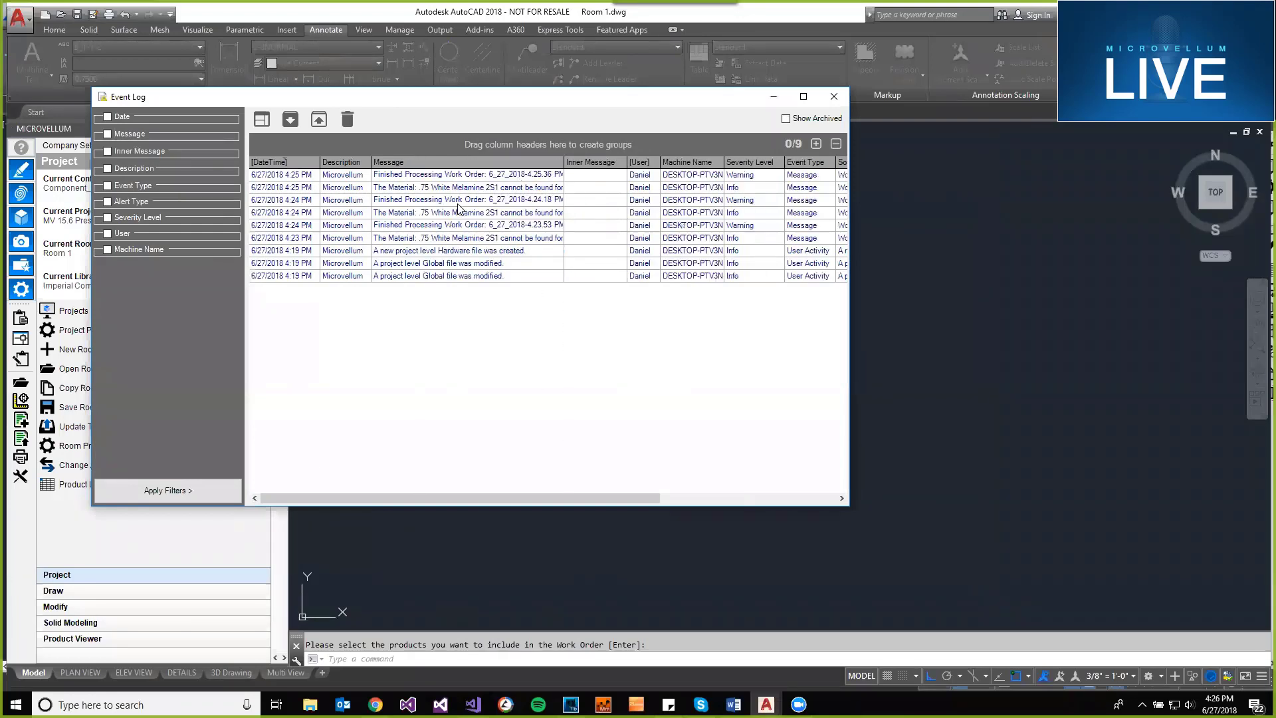
{"action": "left_click_drag", "start_coordinate": [458, 199], "coordinate": [457, 175]}
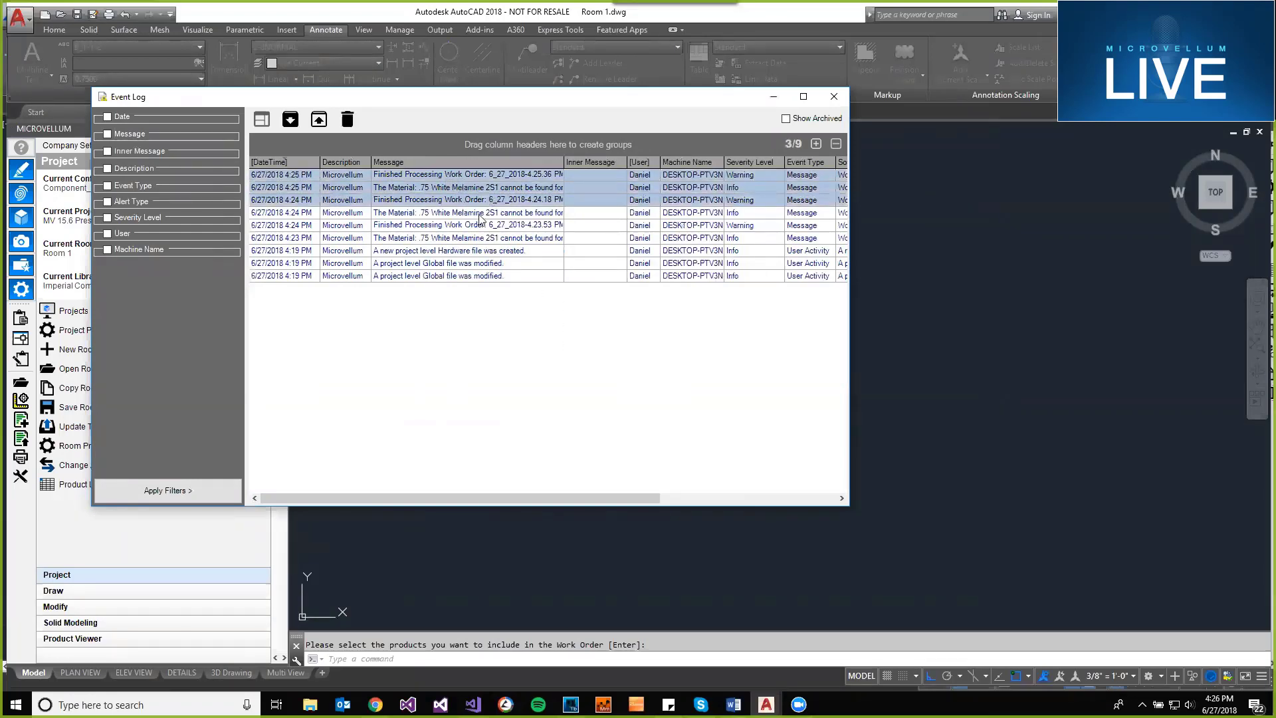
{"action": "left_click", "coordinate": [413, 188]}
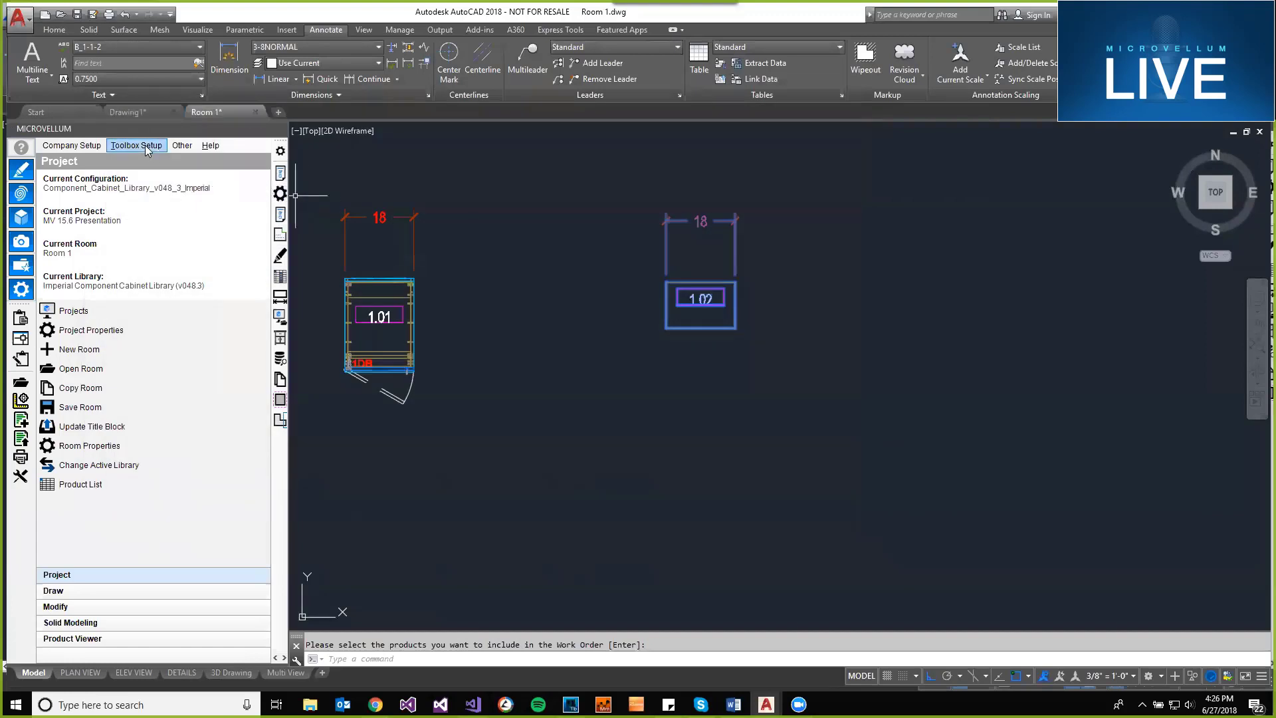
- In the hidden message box options, stop keeping PartMissingMaterialProcessing hidden and set the new-work-order confirmation's default button to No
{"action": "left_click", "coordinate": [136, 145]}
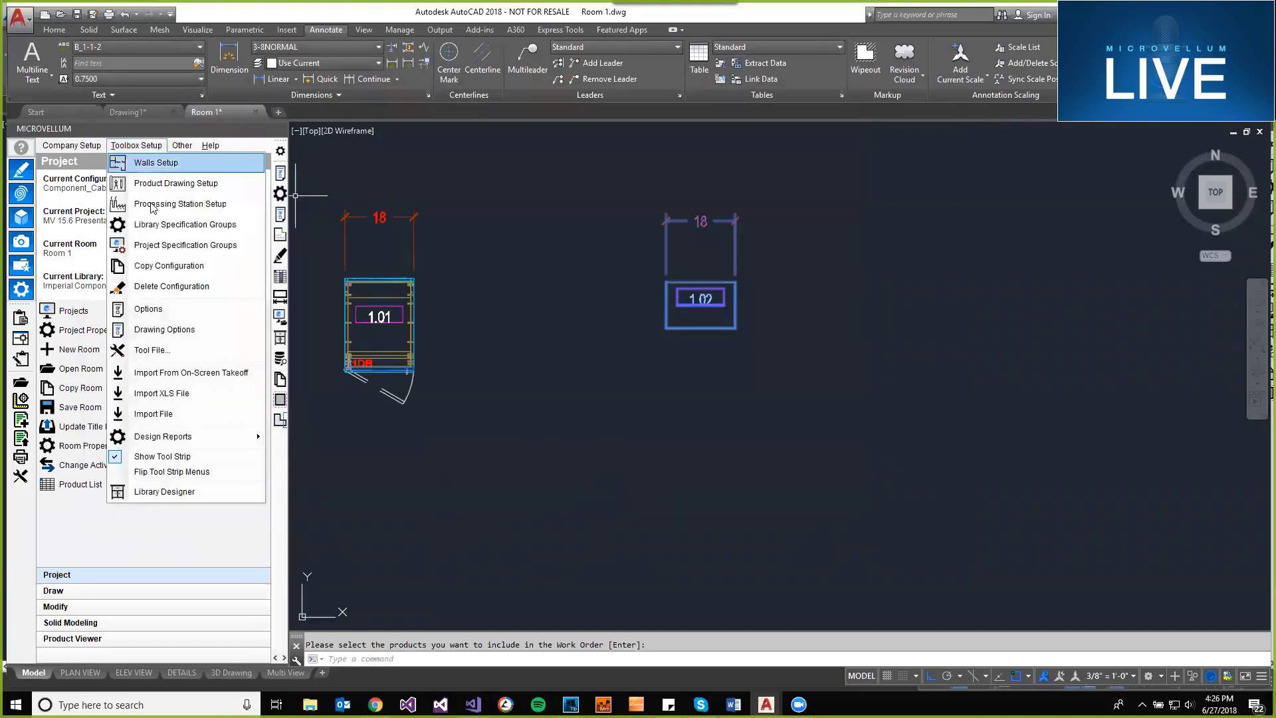
{"action": "left_click", "coordinate": [165, 312]}
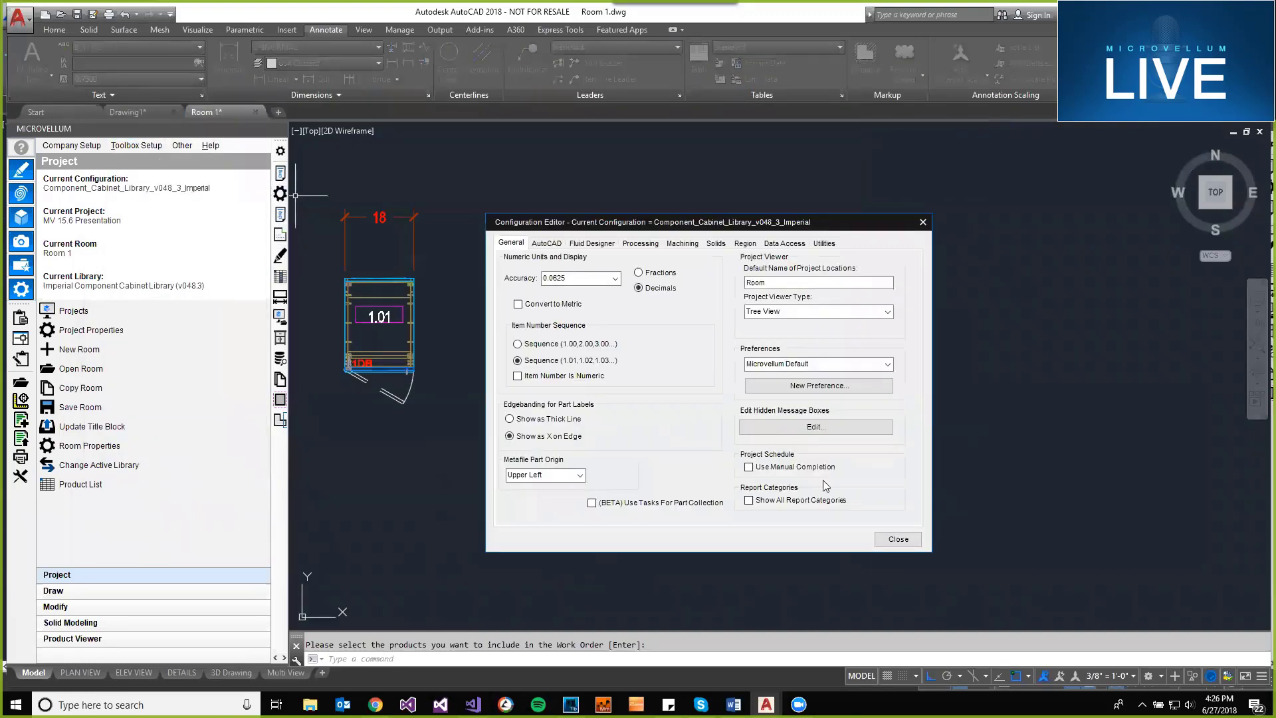
{"action": "left_click", "coordinate": [766, 428]}
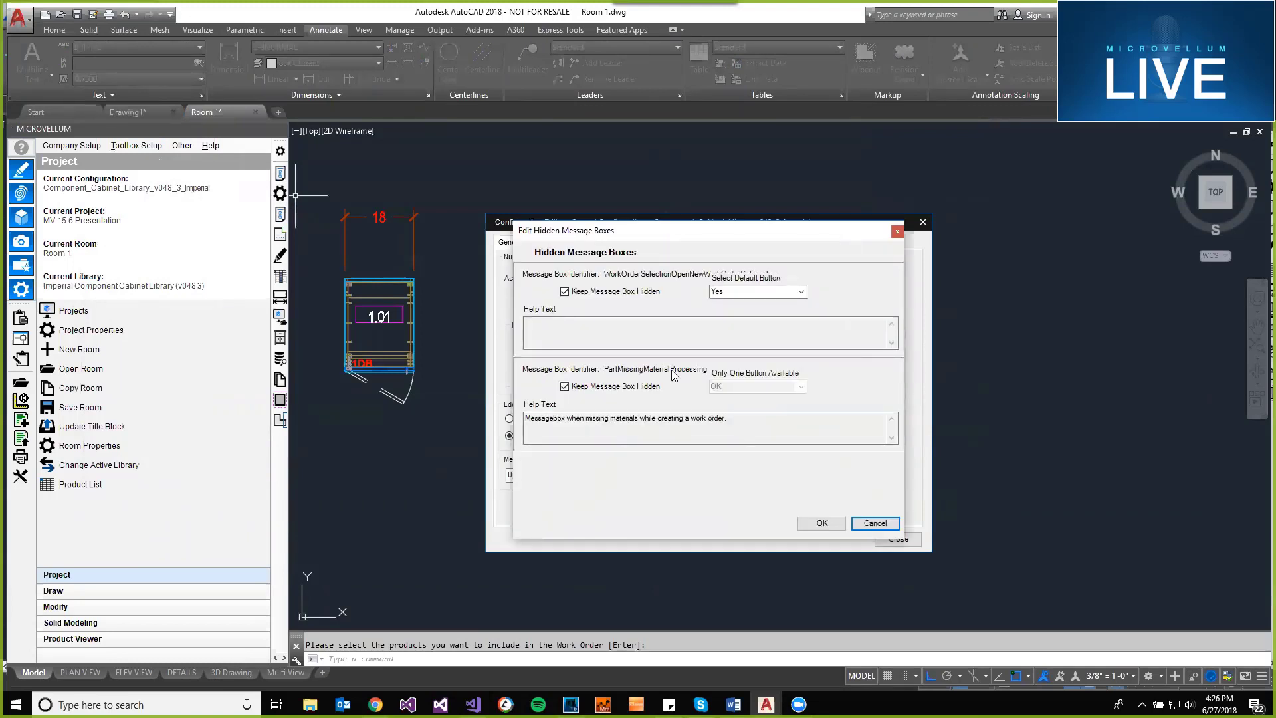
{"action": "left_click", "coordinate": [610, 391]}
{"action": "left_click", "coordinate": [802, 292]}
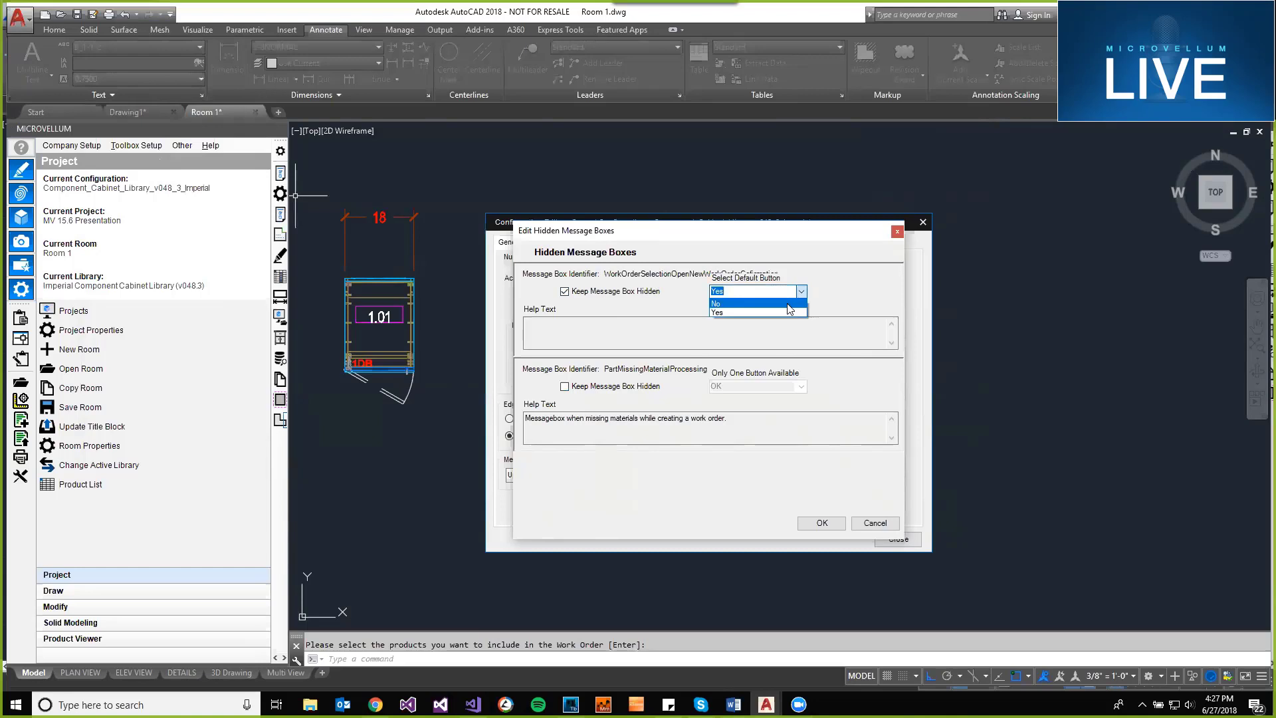
{"action": "left_click", "coordinate": [779, 303]}
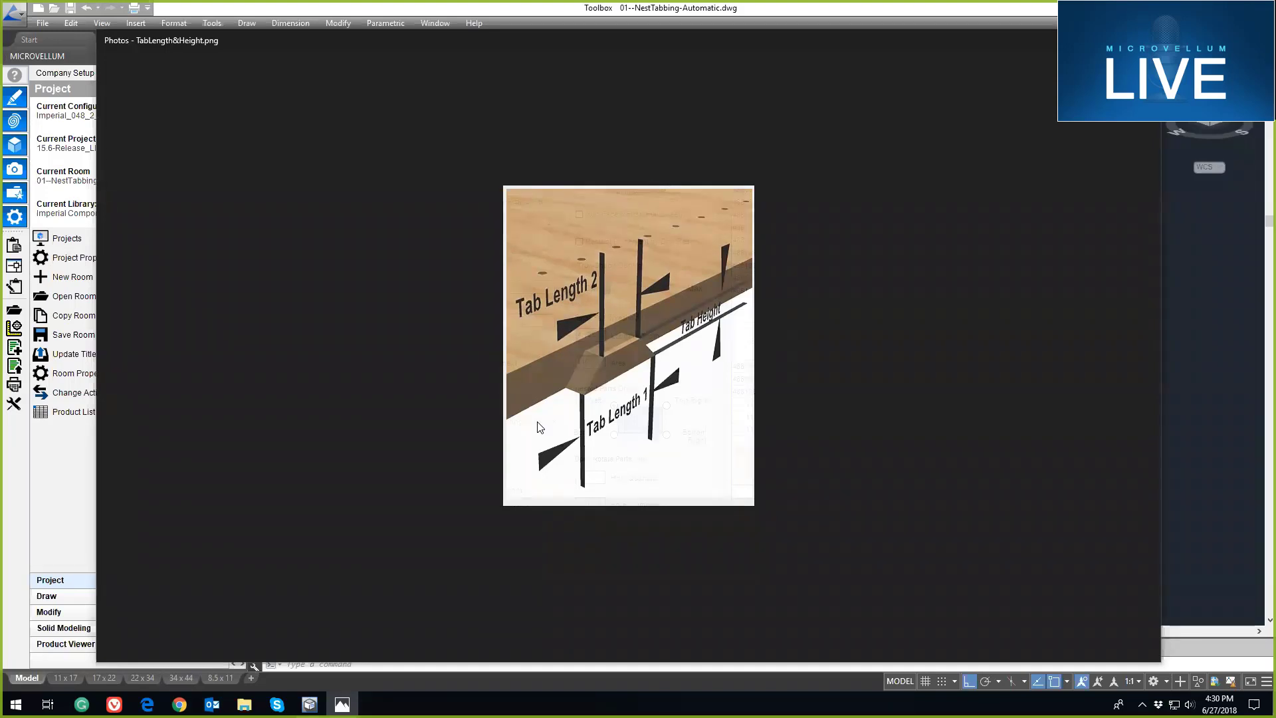
- Switch to the 01--NestTabbing-Automatic drawing's Processing Center and review the Nest settings of the IPP_Sample_NEST station
{"action": "key", "text": "alt+Tab"}
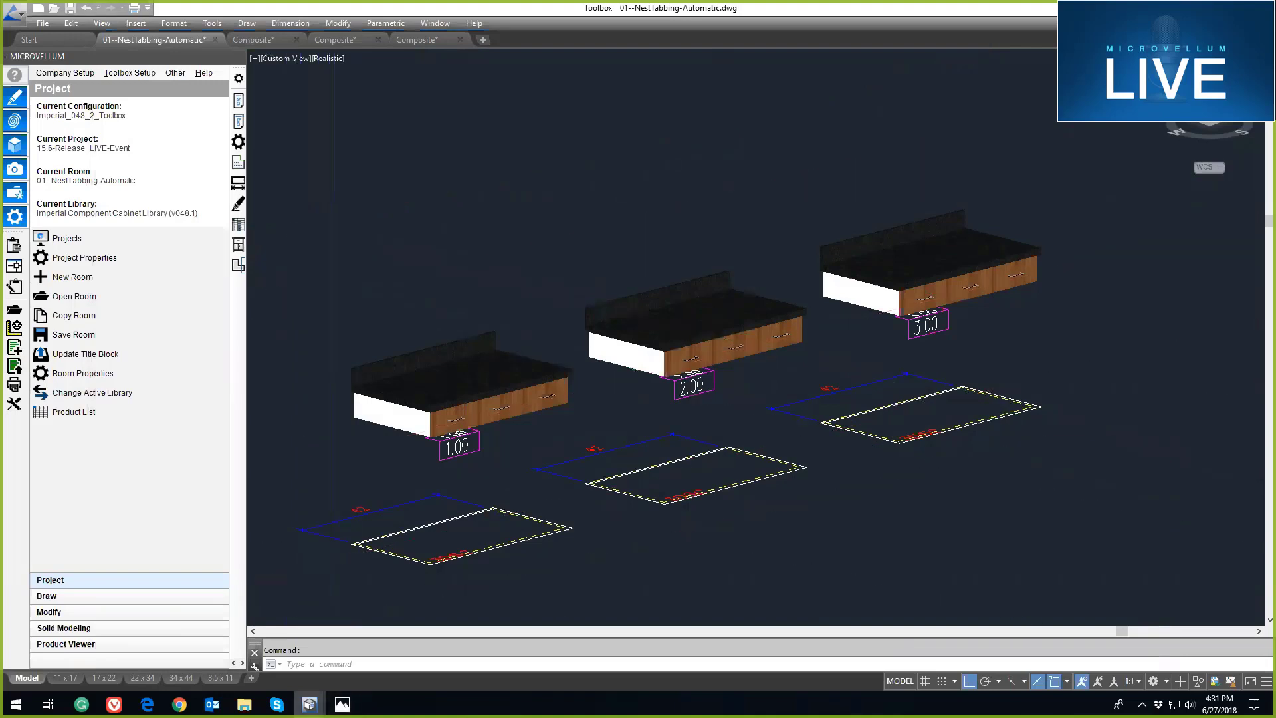
{"action": "mouse_move", "coordinate": [309, 704]}
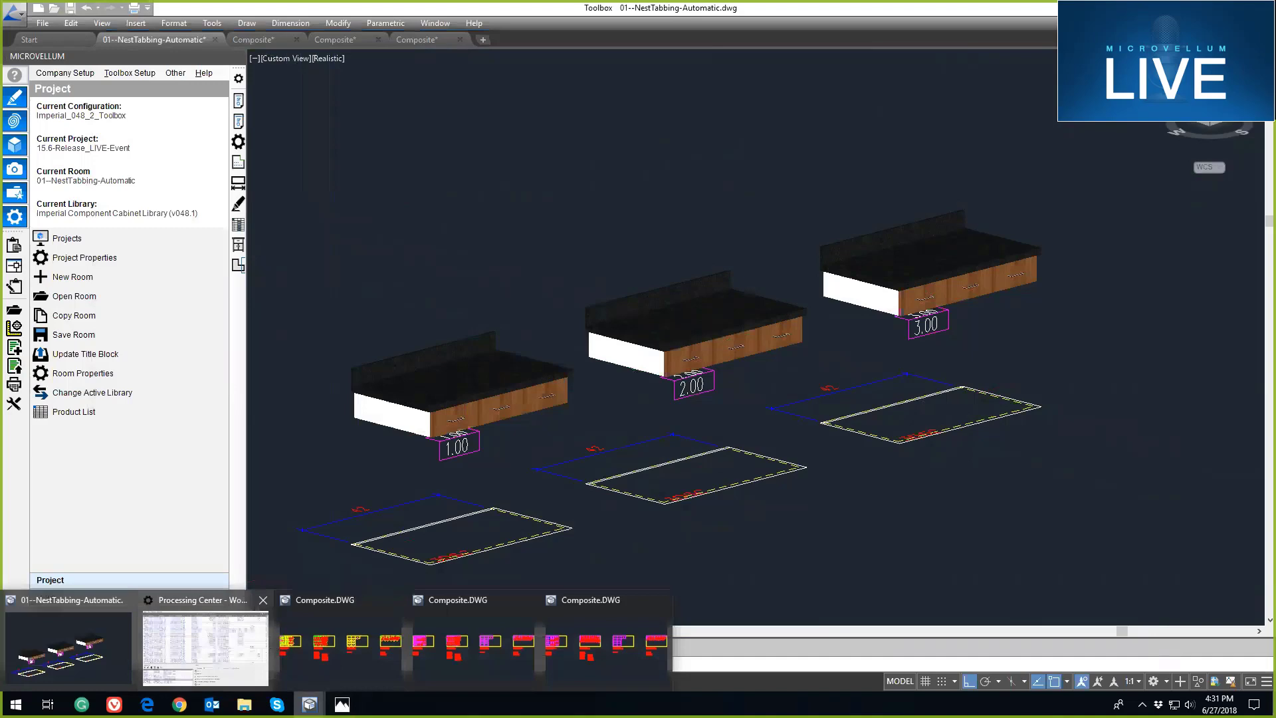
{"action": "left_click", "coordinate": [206, 646]}
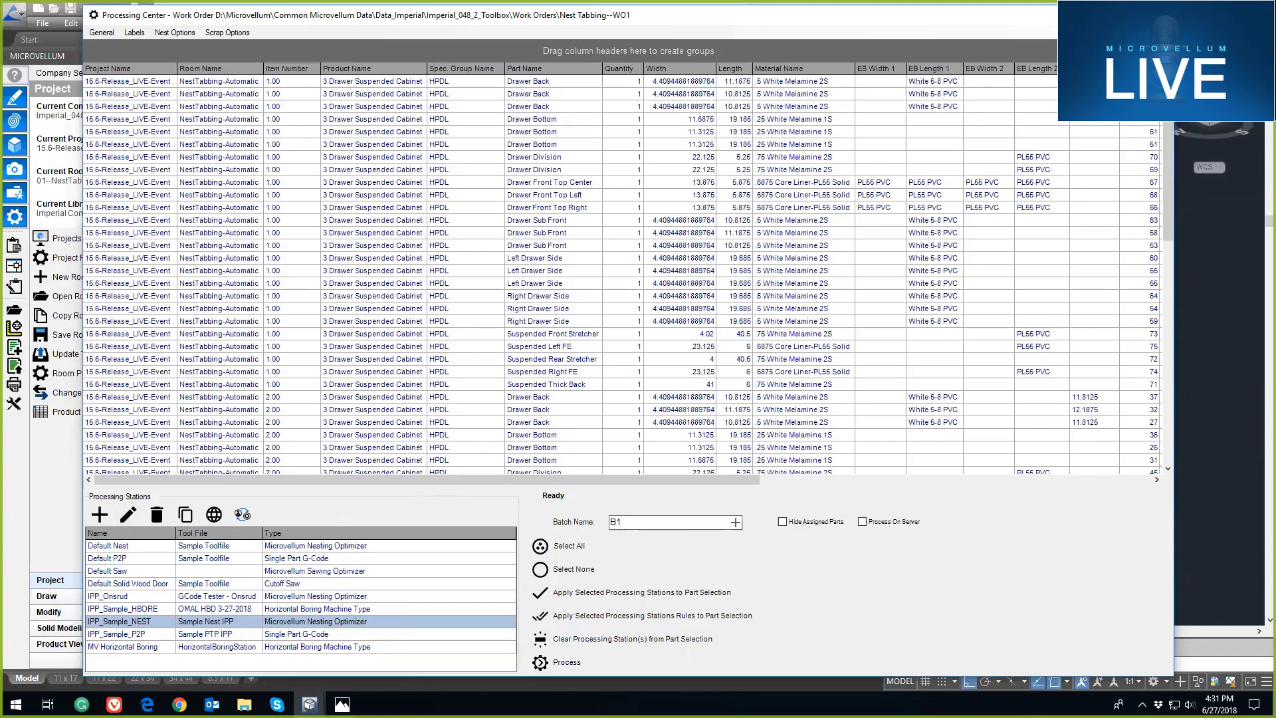
{"action": "double_click", "coordinate": [126, 621]}
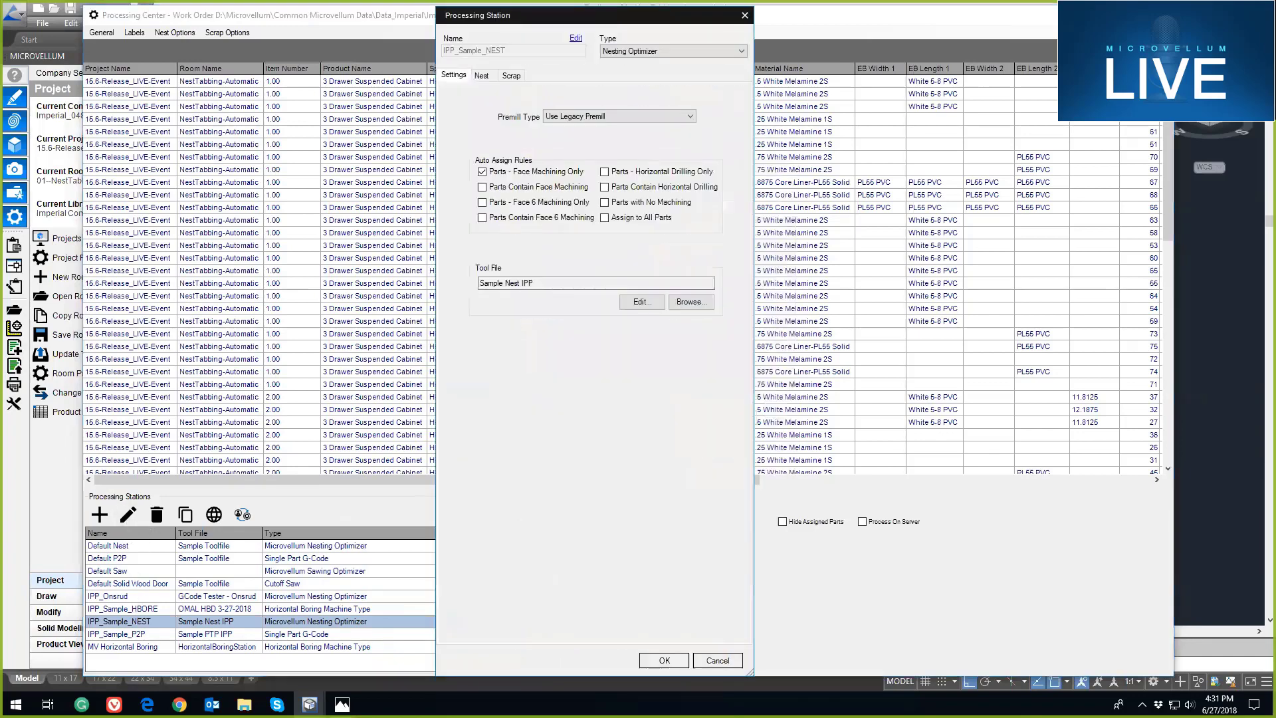
{"action": "left_click", "coordinate": [490, 77]}
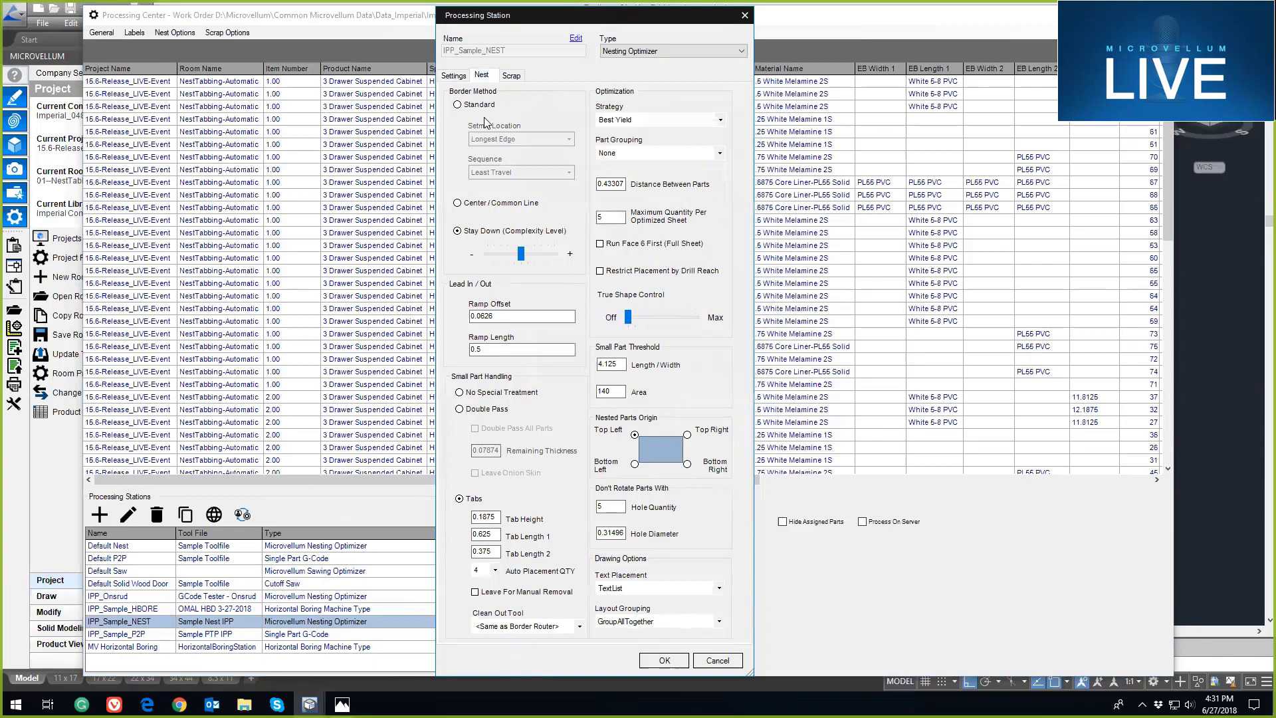
{"action": "mouse_move", "coordinate": [460, 110]}
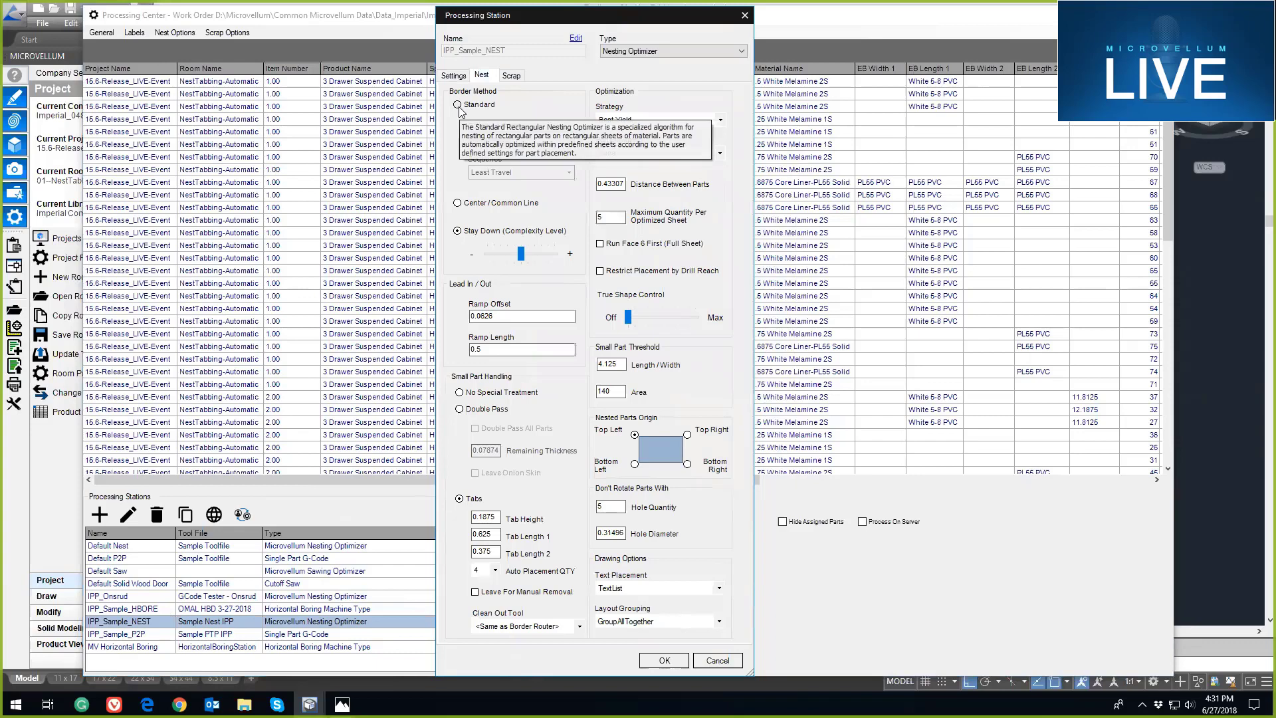
{"action": "mouse_move", "coordinate": [459, 210]}
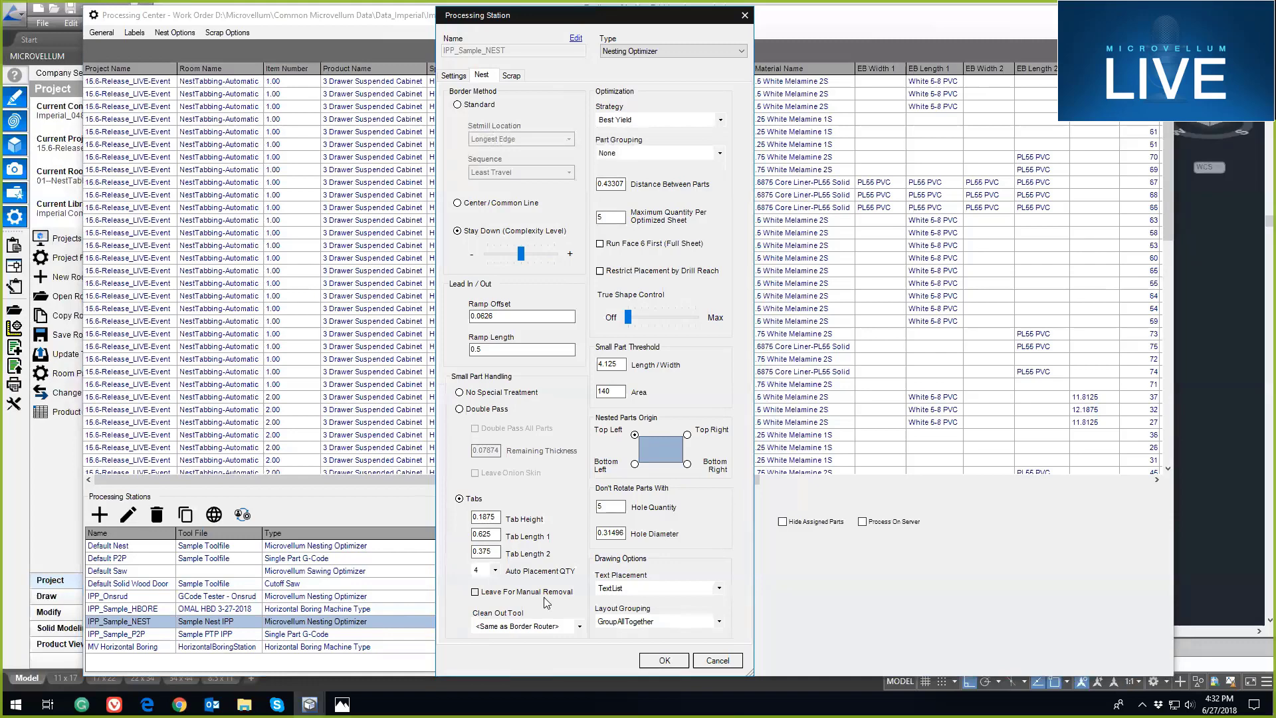
- Review the Auto Placement QTY choices for small-part tabs and close the processing station without saving changes
{"action": "left_click", "coordinate": [496, 571]}
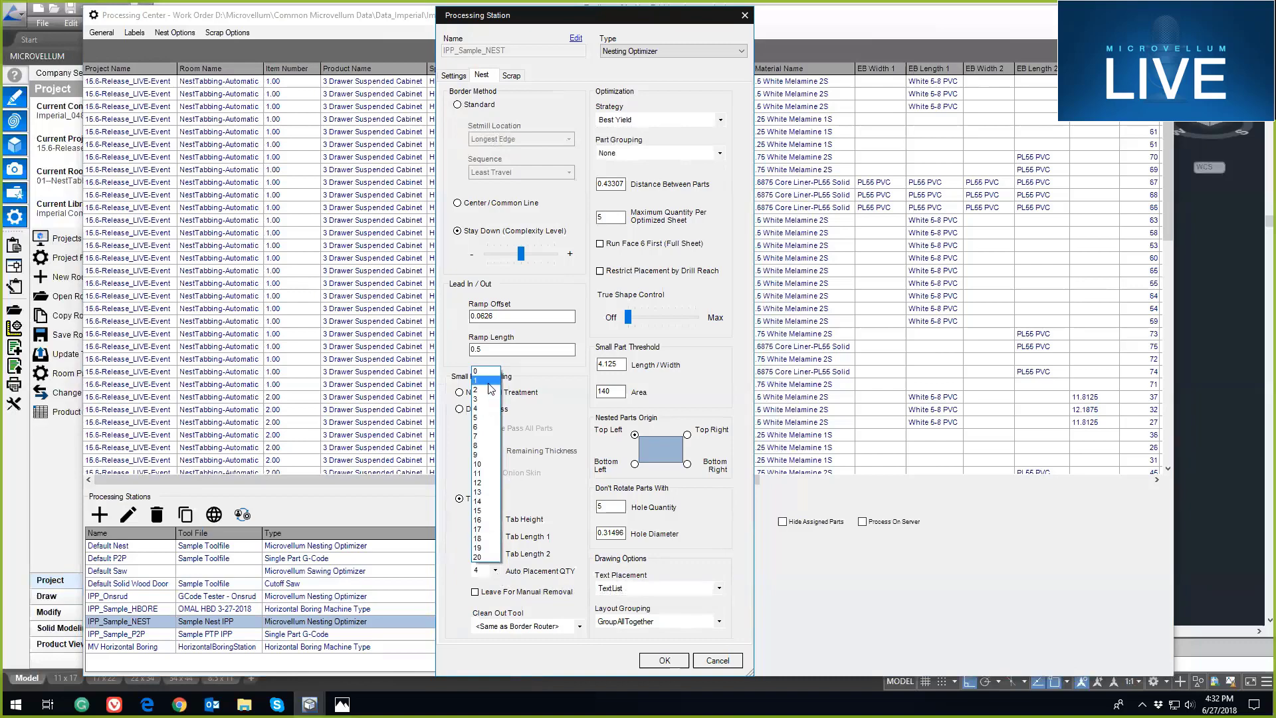
{"action": "left_click", "coordinate": [463, 591]}
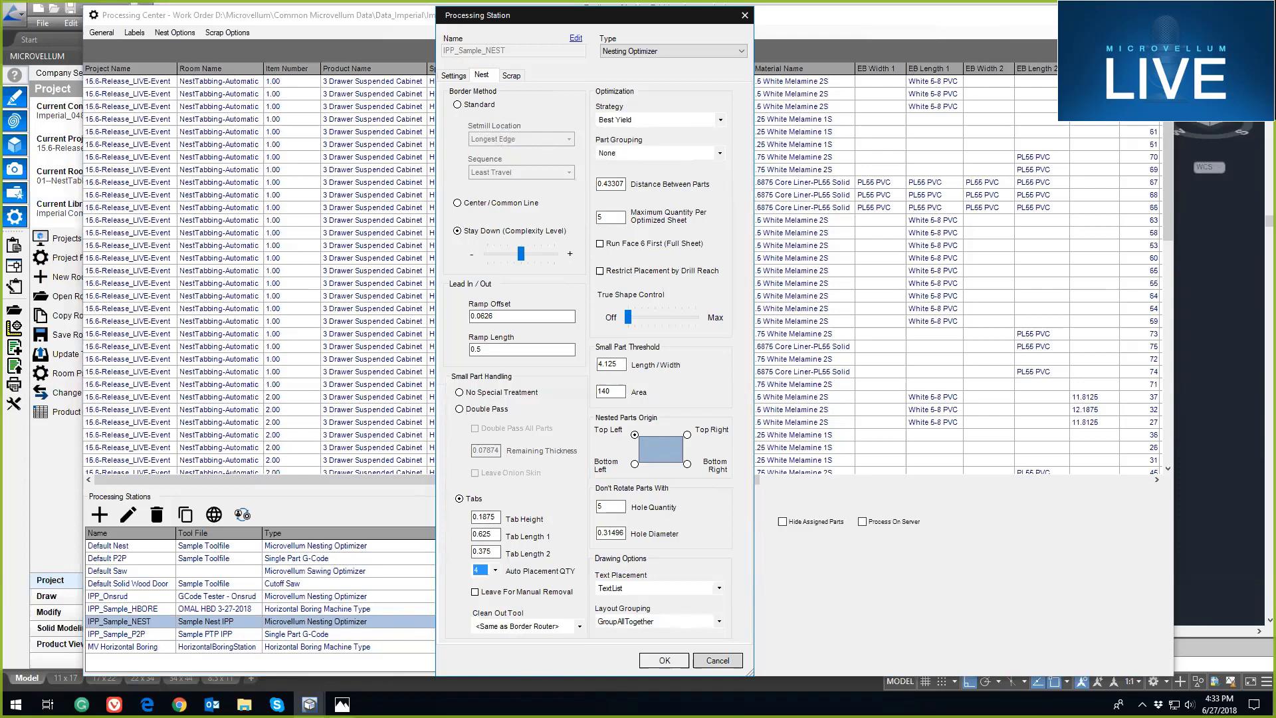
{"action": "left_click", "coordinate": [718, 660]}
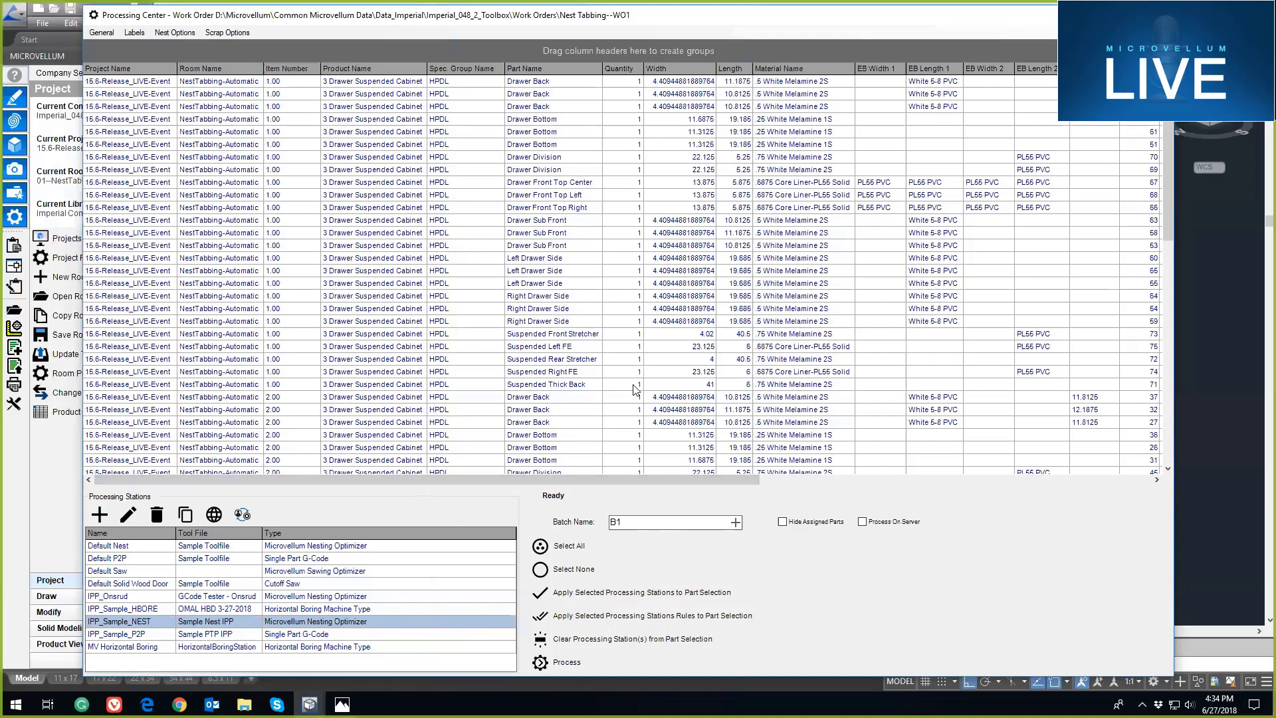
- Leave the Processing Center and examine the tab placement around the small parts on the Border-Standard1001 sheet in the first composite drawing
{"action": "left_click", "coordinate": [180, 36]}
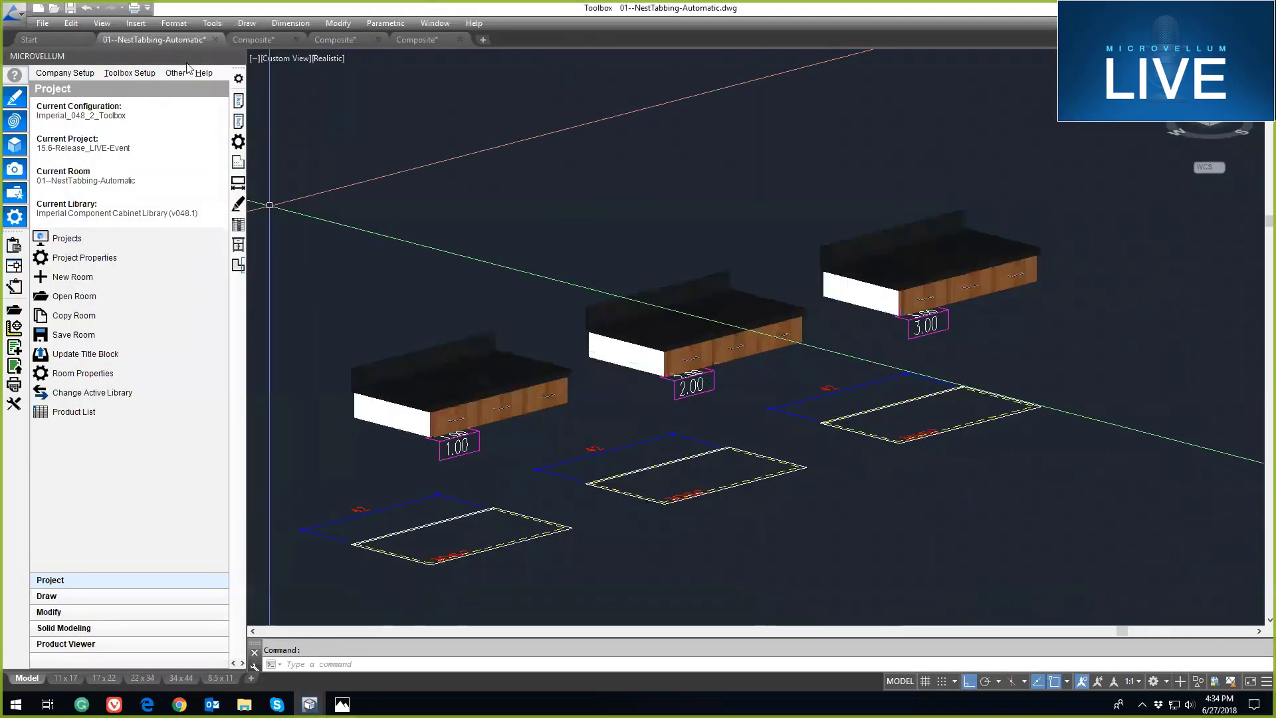
{"action": "left_click", "coordinate": [242, 39]}
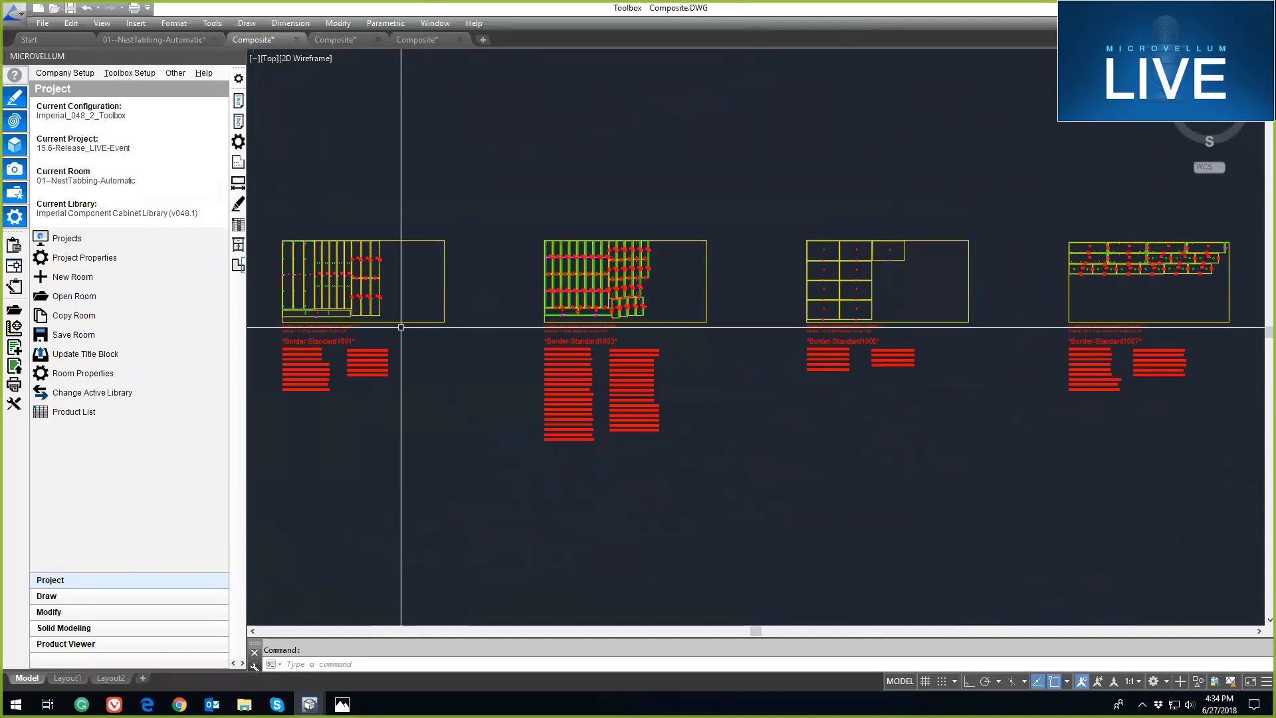
{"action": "scroll", "coordinate": [342, 296], "scroll_direction": "up", "scroll_amount": 5}
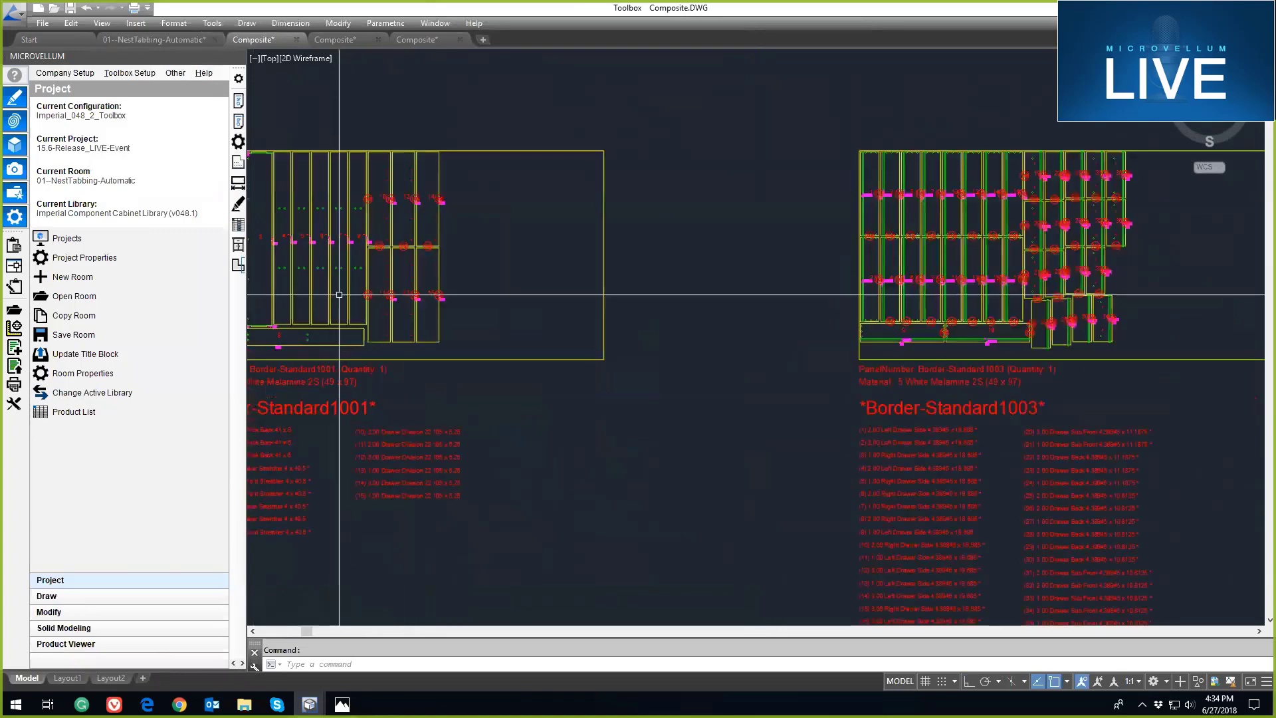
{"action": "middle_click_drag", "start_coordinate": [350, 296], "coordinate": [484, 319]}
{"action": "scroll", "coordinate": [581, 328], "scroll_direction": "up", "scroll_amount": 5}
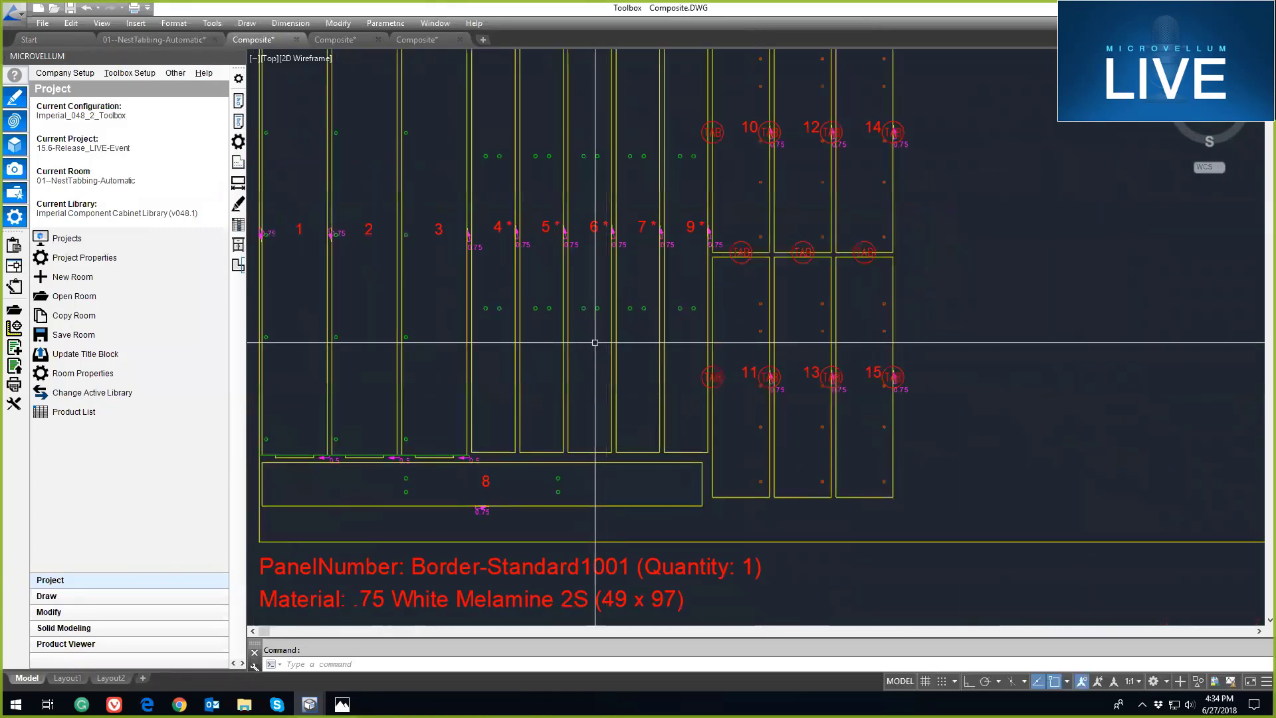
{"action": "scroll", "coordinate": [581, 329], "scroll_direction": "down", "scroll_amount": 3}
{"action": "scroll", "coordinate": [598, 343], "scroll_direction": "up", "scroll_amount": 1}
{"action": "scroll", "coordinate": [613, 349], "scroll_direction": "down", "scroll_amount": 1}
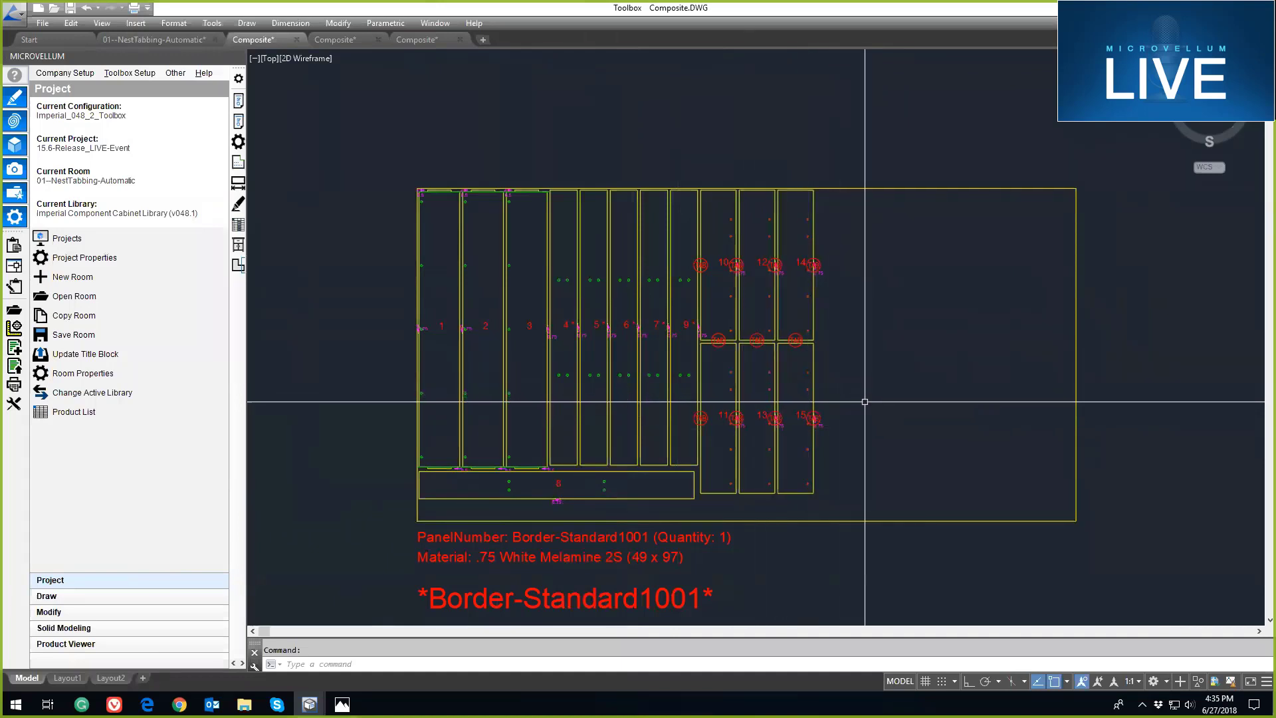
- Examine the automatic tabs on the Border-Standard1003, 1005 and 1007 sheets, returning to a close view of sheet 1003
{"action": "middle_click_drag", "start_coordinate": [971, 442], "coordinate": [700, 432]}
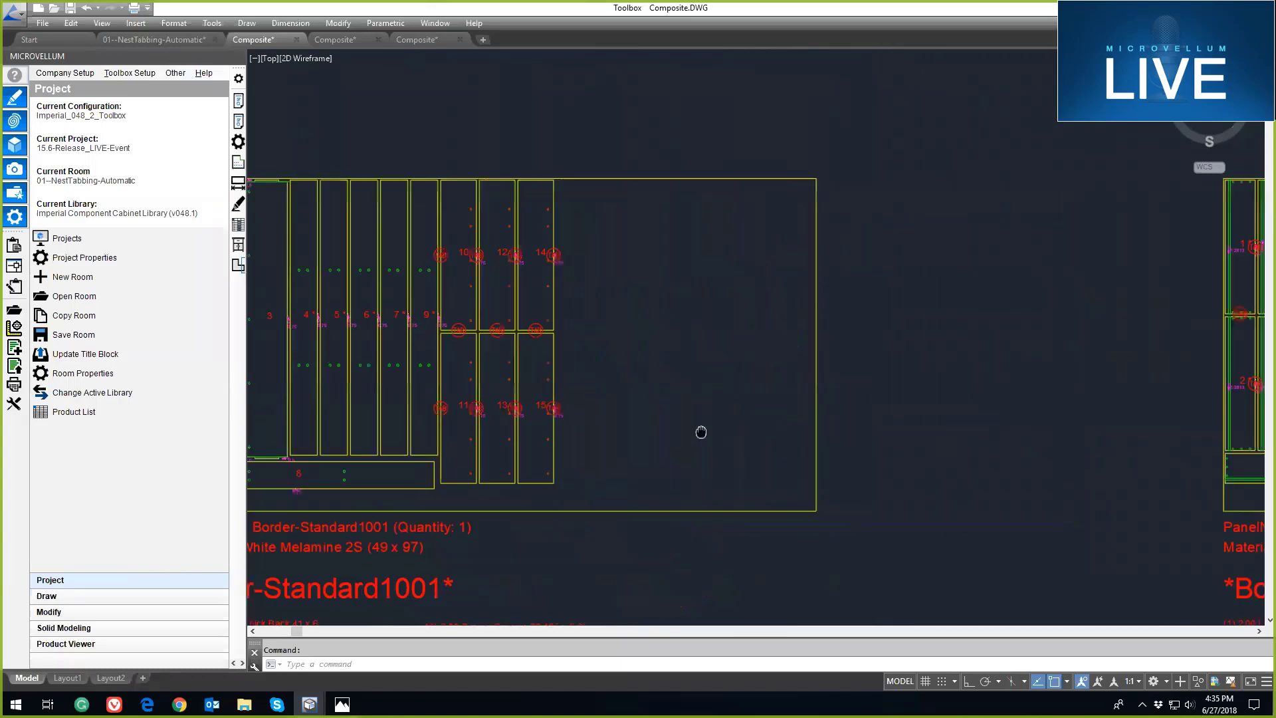
{"action": "mouse_move", "coordinate": [1090, 451]}
{"action": "middle_mouse_down"}
{"action": "mouse_move", "coordinate": [851, 412]}
{"action": "mouse_move", "coordinate": [833, 398]}
{"action": "mouse_move", "coordinate": [551, 406]}
{"action": "middle_mouse_up"}
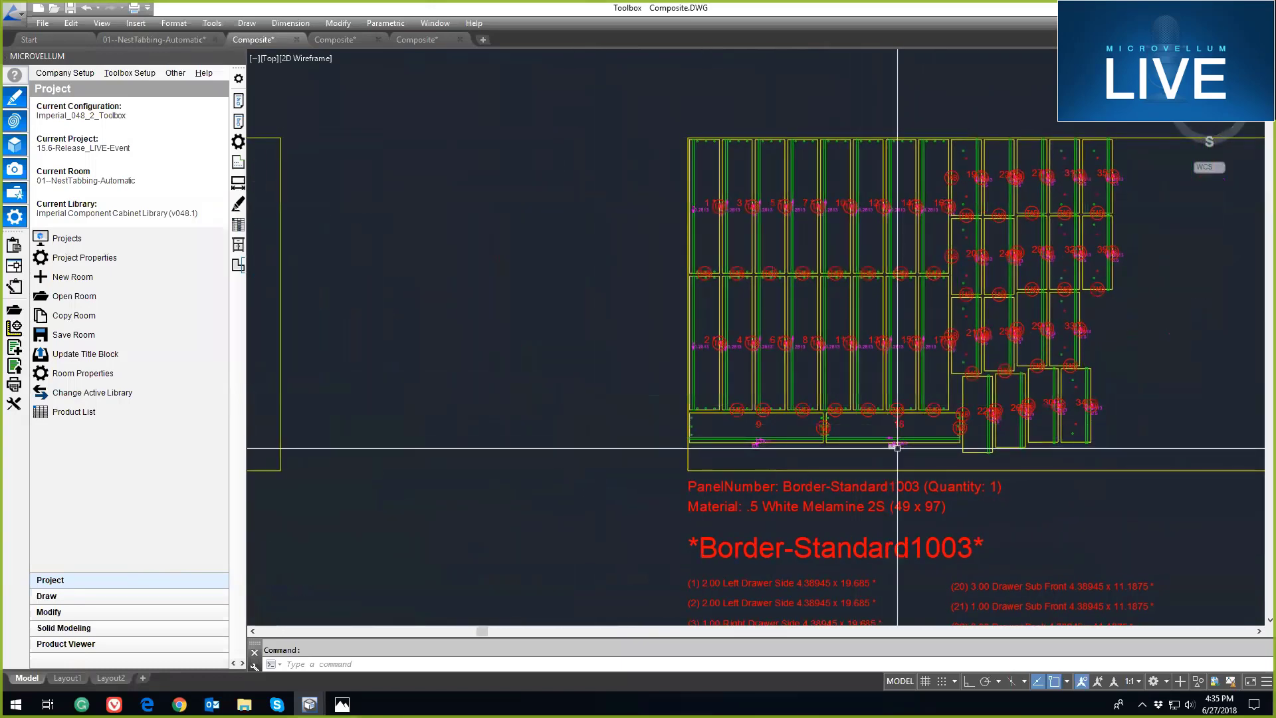
{"action": "middle_click_drag", "start_coordinate": [891, 442], "coordinate": [765, 470]}
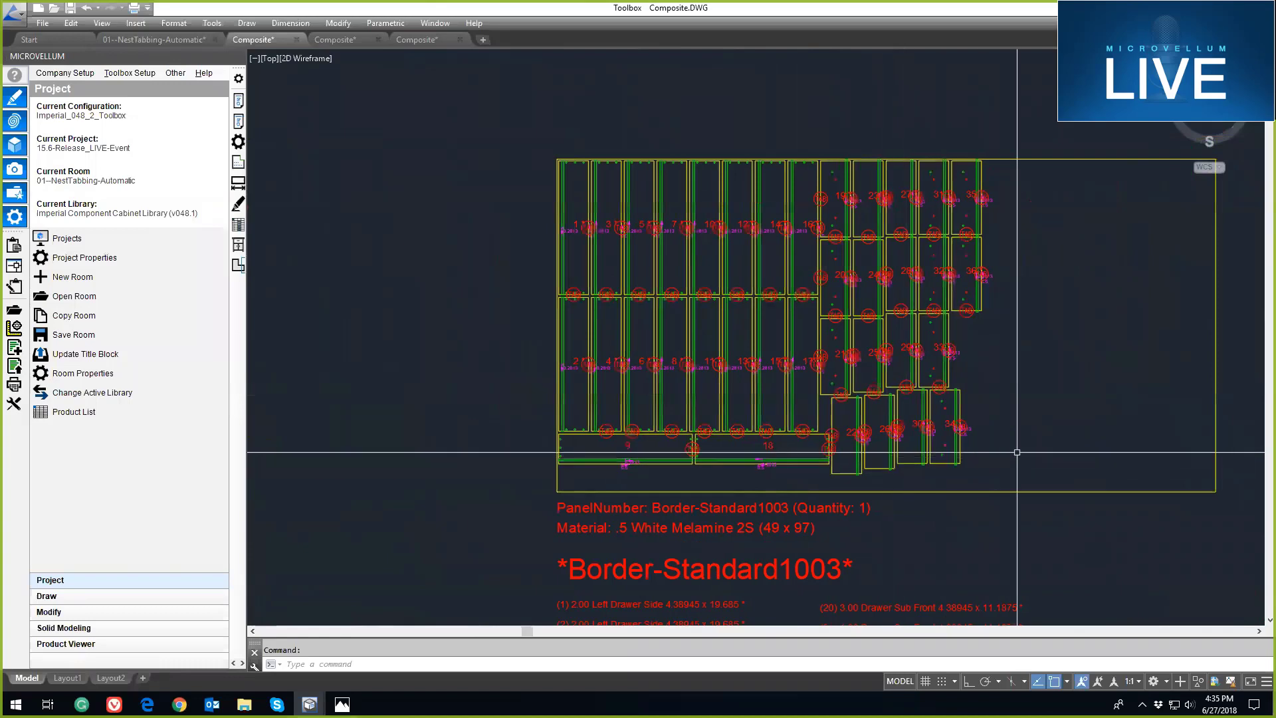
{"action": "mouse_move", "coordinate": [1011, 447]}
{"action": "middle_mouse_down"}
{"action": "mouse_move", "coordinate": [808, 461]}
{"action": "mouse_move", "coordinate": [488, 413]}
{"action": "middle_mouse_up"}
{"action": "middle_click_drag", "start_coordinate": [940, 421], "coordinate": [553, 460]}
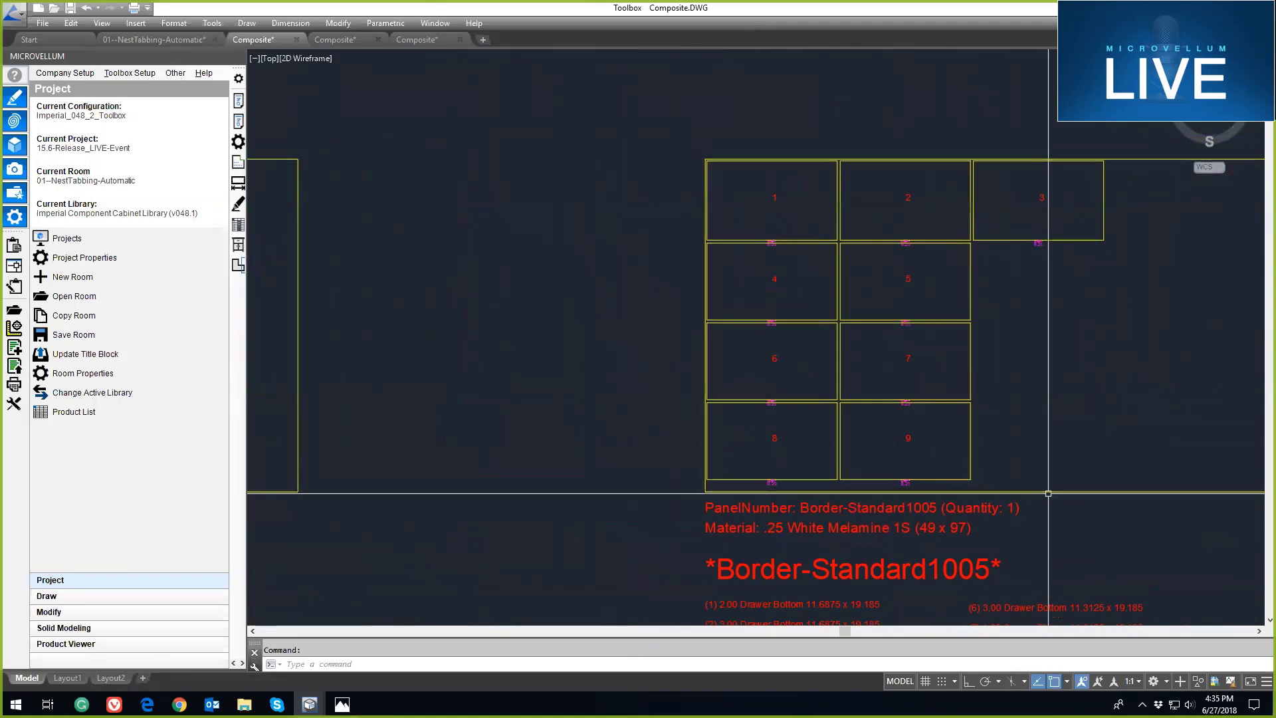
{"action": "mouse_move", "coordinate": [1003, 488]}
{"action": "middle_mouse_down"}
{"action": "mouse_move", "coordinate": [943, 485]}
{"action": "mouse_move", "coordinate": [969, 474]}
{"action": "mouse_move", "coordinate": [561, 490]}
{"action": "middle_mouse_up"}
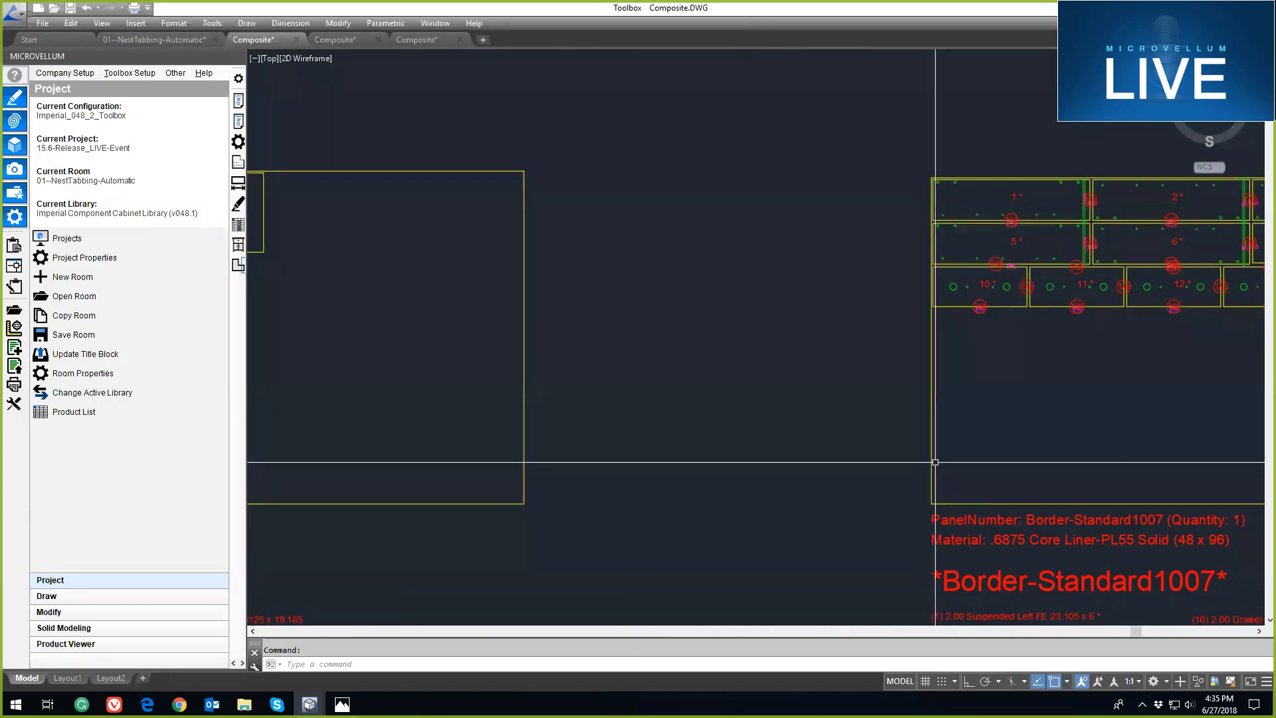
{"action": "middle_click_drag", "start_coordinate": [935, 465], "coordinate": [744, 478]}
{"action": "scroll", "coordinate": [750, 480], "scroll_direction": "down", "scroll_amount": 5}
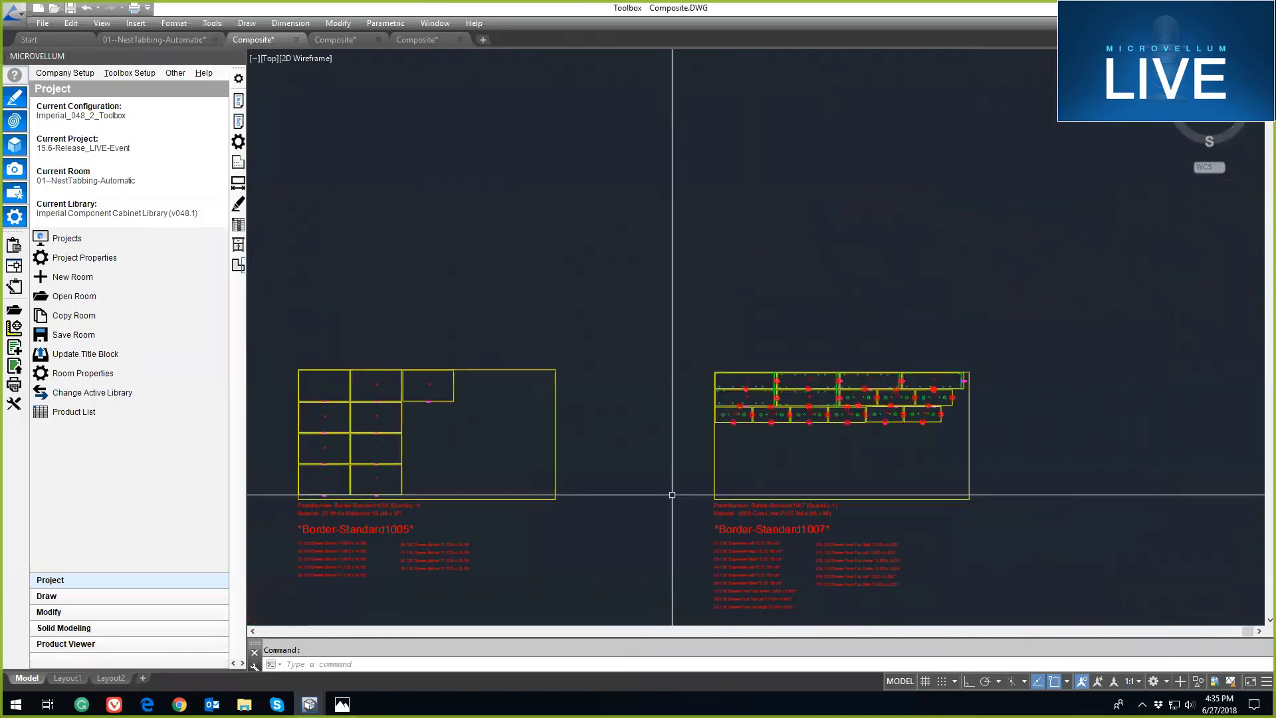
{"action": "middle_click_drag", "start_coordinate": [555, 497], "coordinate": [918, 453]}
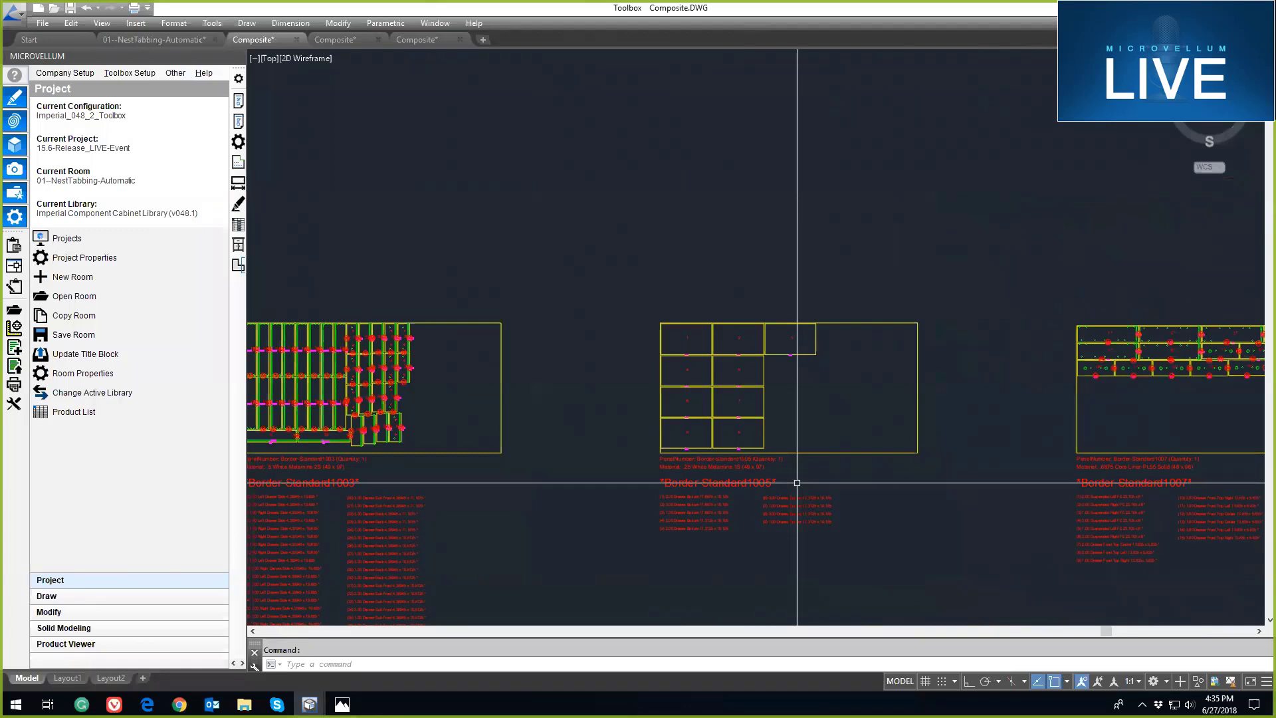
{"action": "scroll", "coordinate": [698, 459], "scroll_direction": "down", "scroll_amount": 3}
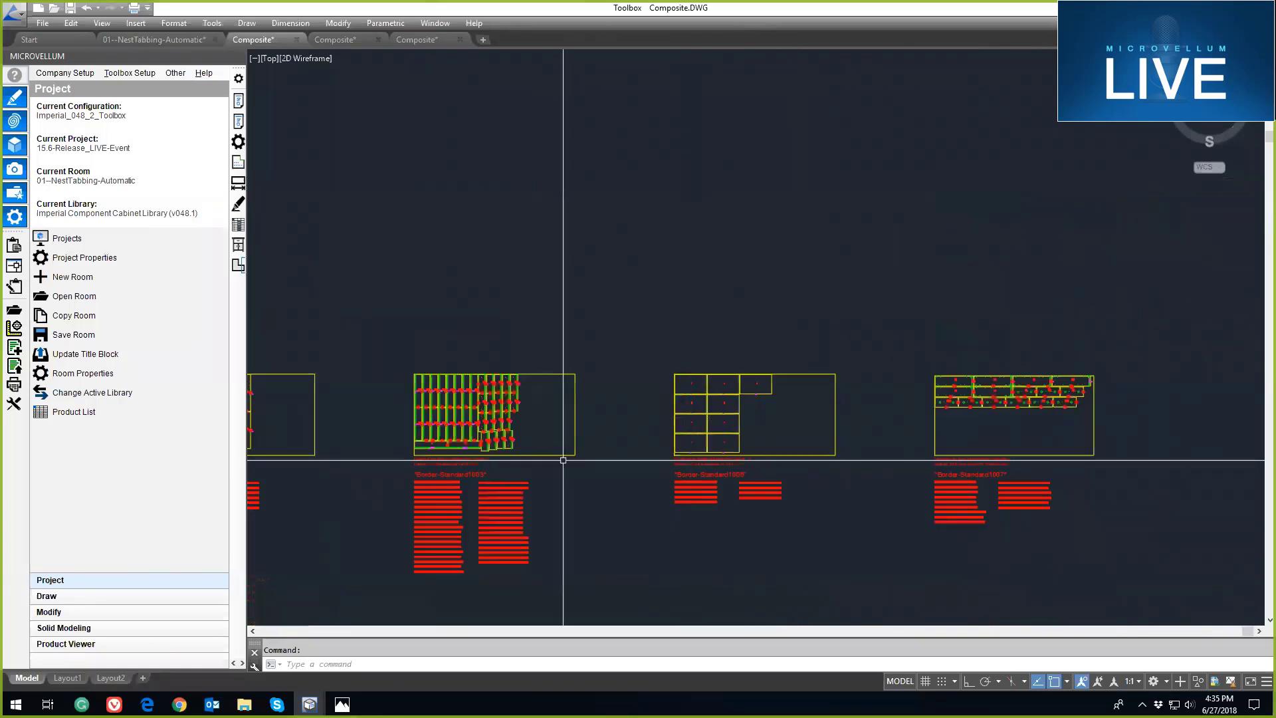
{"action": "middle_click_drag", "start_coordinate": [513, 442], "coordinate": [687, 458]}
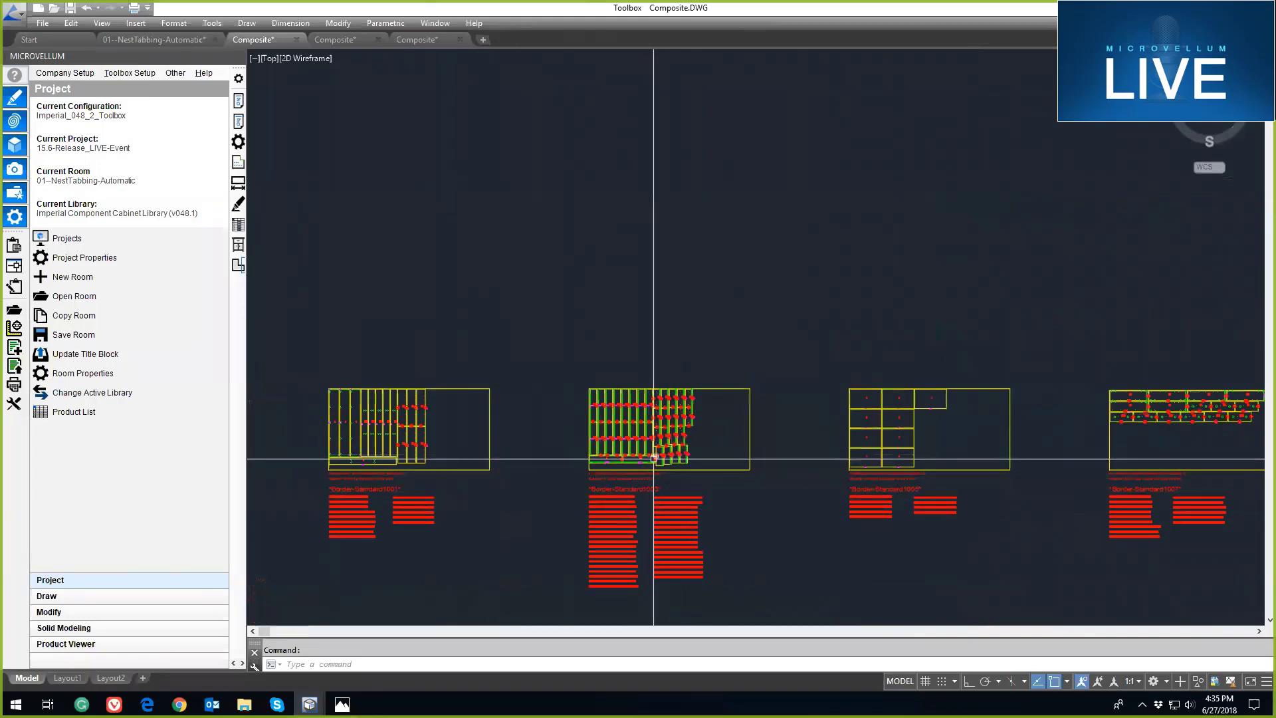
{"action": "scroll", "coordinate": [653, 459], "scroll_direction": "up", "scroll_amount": 4}
{"action": "scroll", "coordinate": [654, 459], "scroll_direction": "up", "scroll_amount": 2}
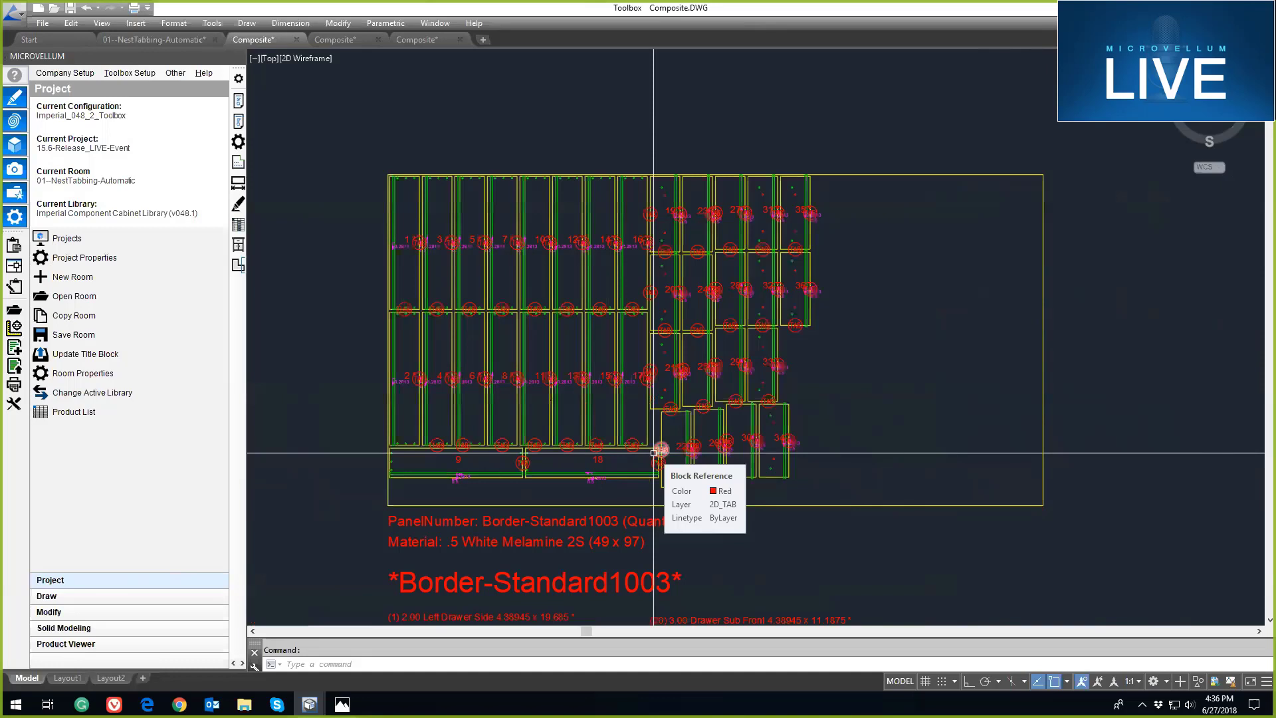
- Switch to the Border-StayDown composite drawing and examine the tab placement on its sheets from 1001 through 1007
{"action": "left_click", "coordinate": [335, 39]}
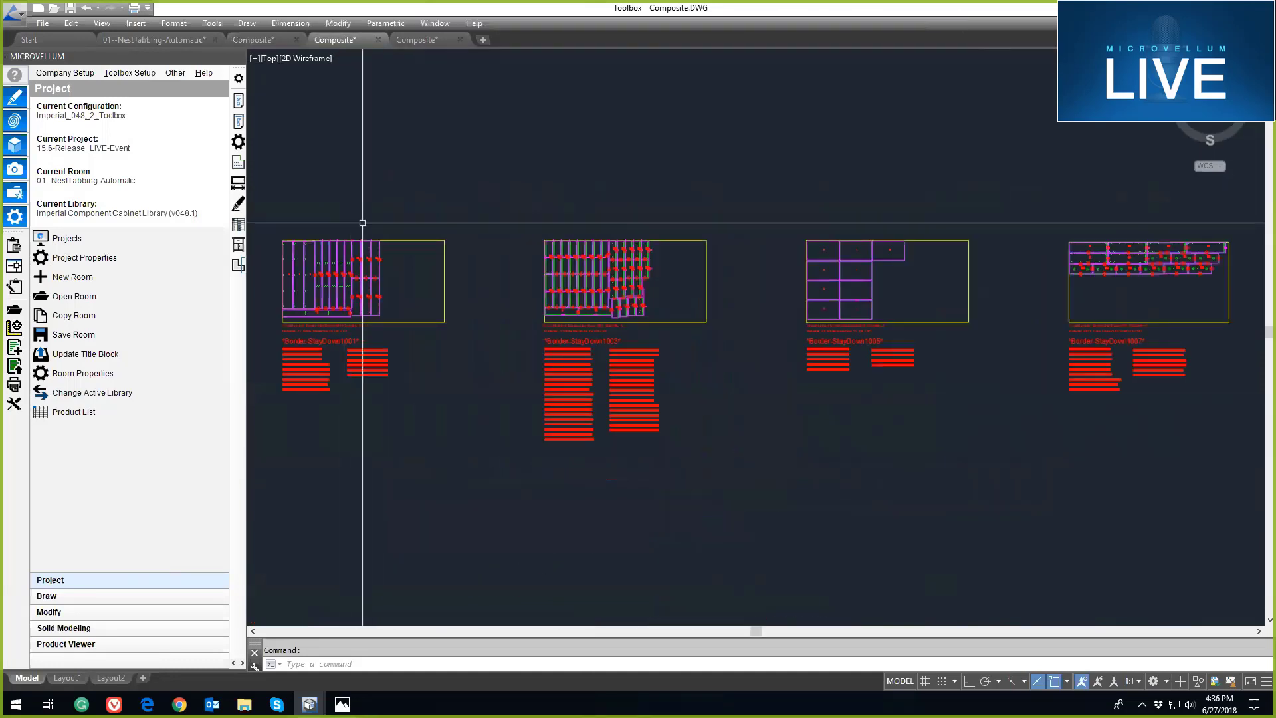
{"action": "scroll", "coordinate": [337, 319], "scroll_direction": "up", "scroll_amount": 8}
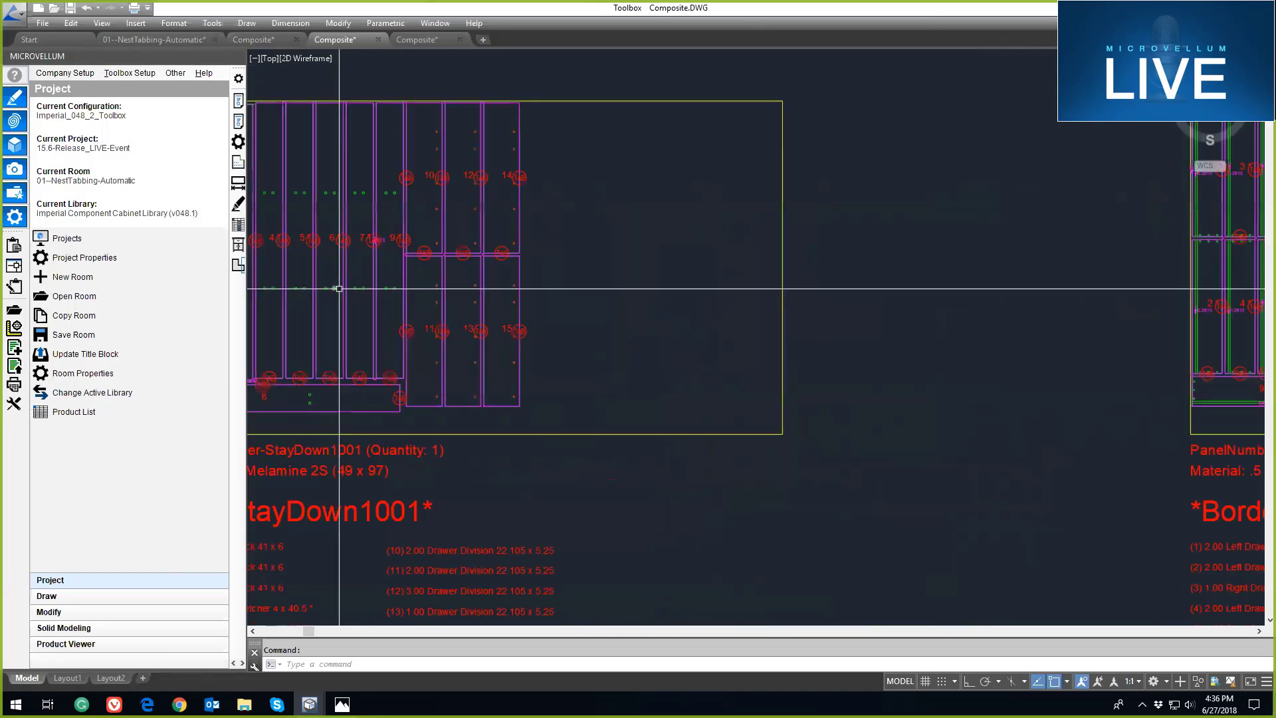
{"action": "middle_click_drag", "start_coordinate": [339, 289], "coordinate": [753, 397]}
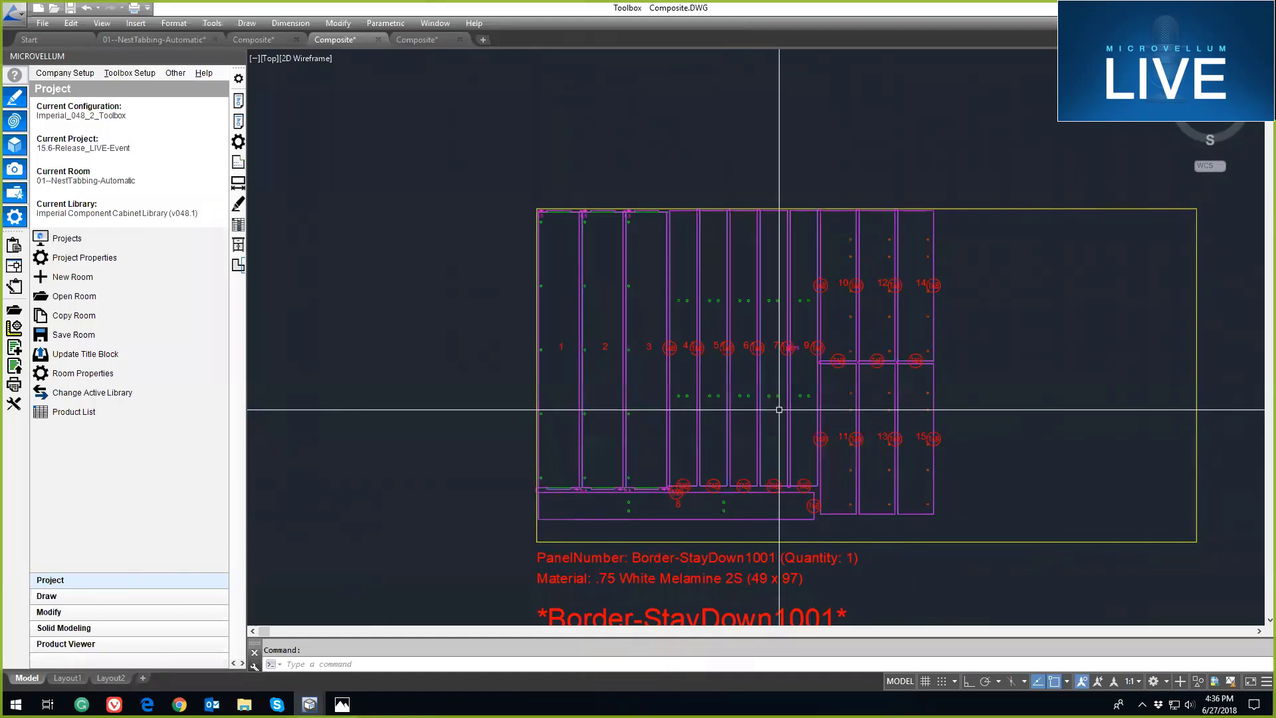
{"action": "scroll", "coordinate": [781, 415], "scroll_direction": "down", "scroll_amount": 2}
{"action": "mouse_move", "coordinate": [925, 428]}
{"action": "middle_mouse_down"}
{"action": "mouse_move", "coordinate": [543, 415]}
{"action": "mouse_move", "coordinate": [266, 385]}
{"action": "middle_mouse_up"}
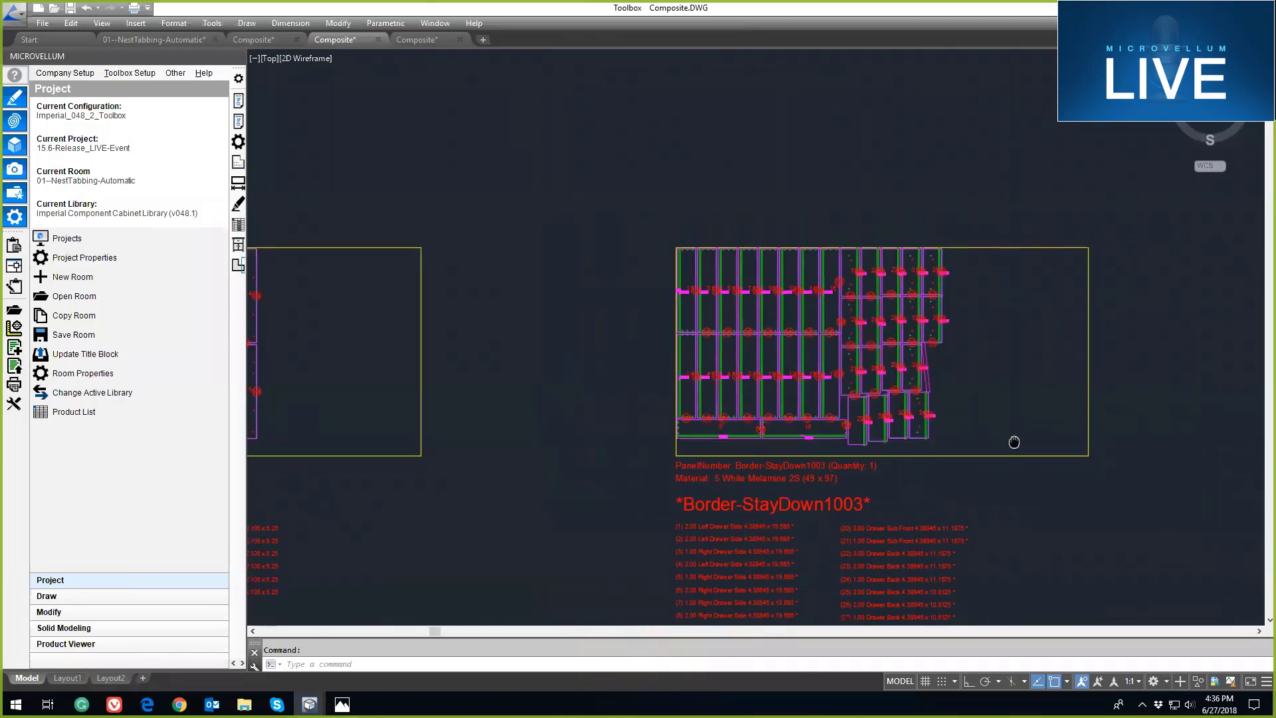
{"action": "middle_click_drag", "start_coordinate": [1014, 442], "coordinate": [681, 443]}
{"action": "middle_click_drag", "start_coordinate": [1024, 492], "coordinate": [682, 497]}
{"action": "middle_click_drag", "start_coordinate": [975, 469], "coordinate": [936, 465]}
{"action": "scroll", "coordinate": [864, 432], "scroll_direction": "up", "scroll_amount": 5}
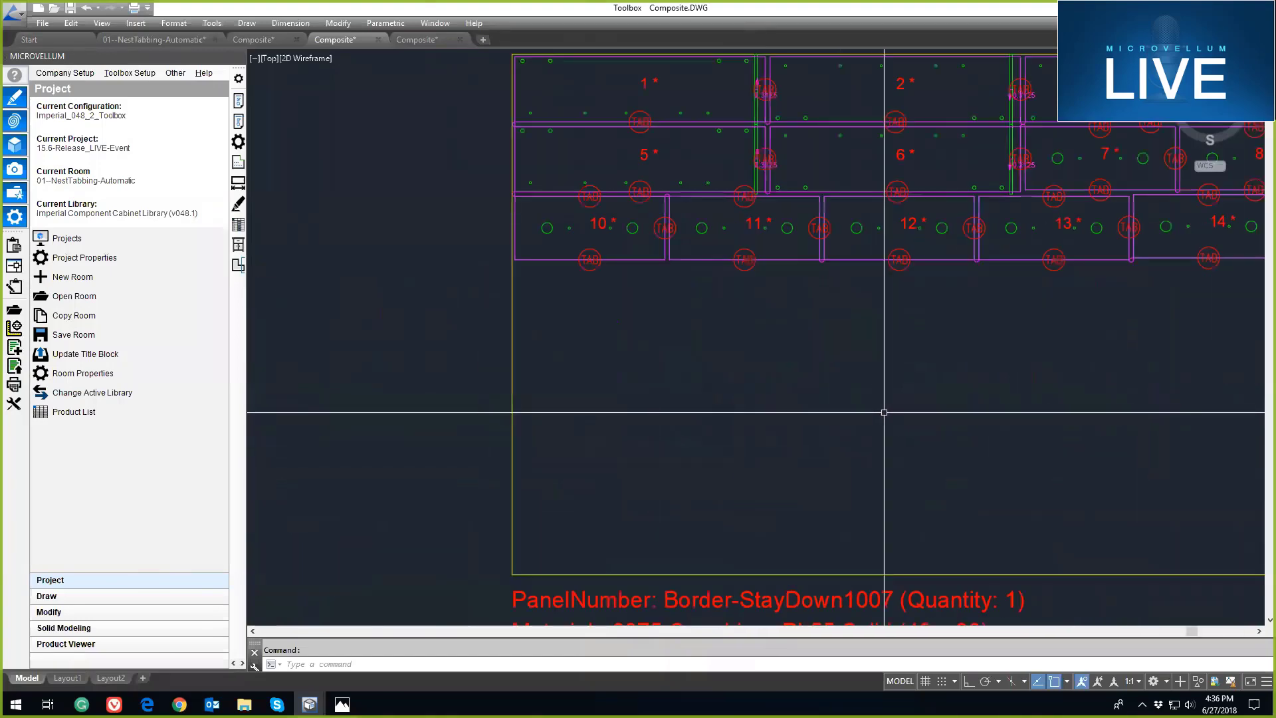
{"action": "scroll", "coordinate": [884, 413], "scroll_direction": "down", "scroll_amount": 4}
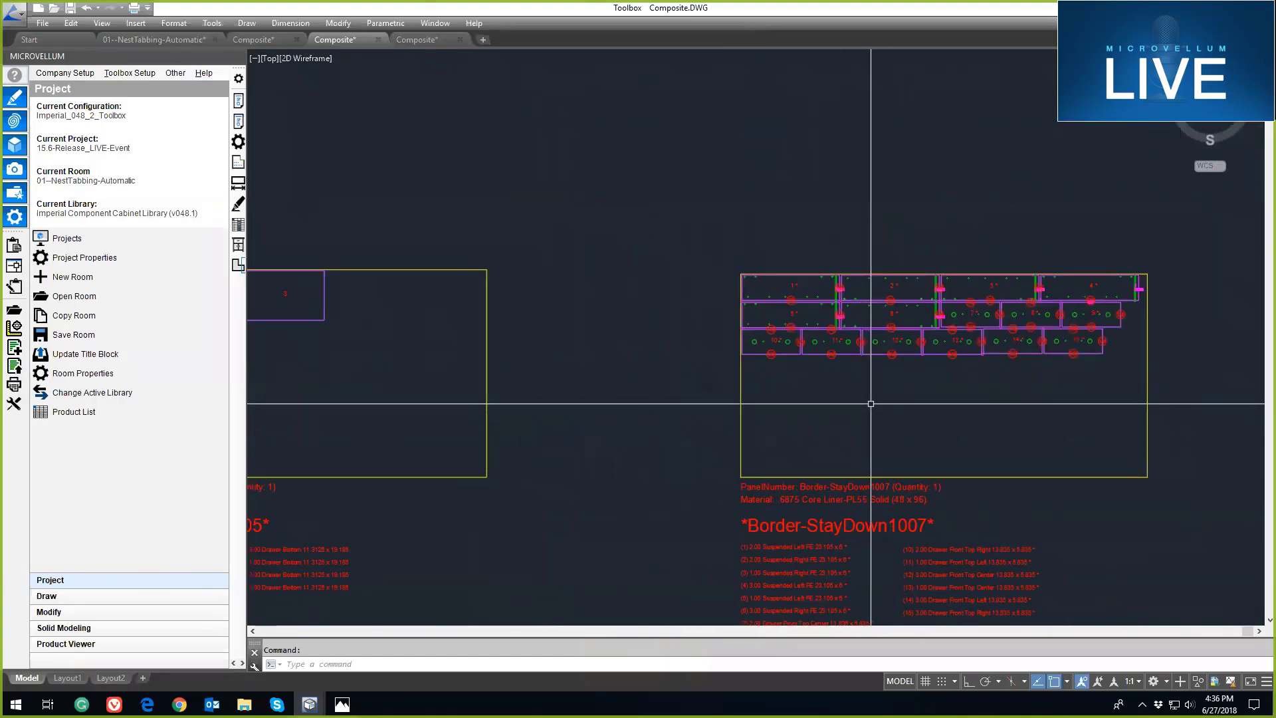
- Switch to the Border-CommonLine composite drawing and examine the tabs along the shared cut lines on sheets 1001 through 1007
{"action": "left_click", "coordinate": [416, 39]}
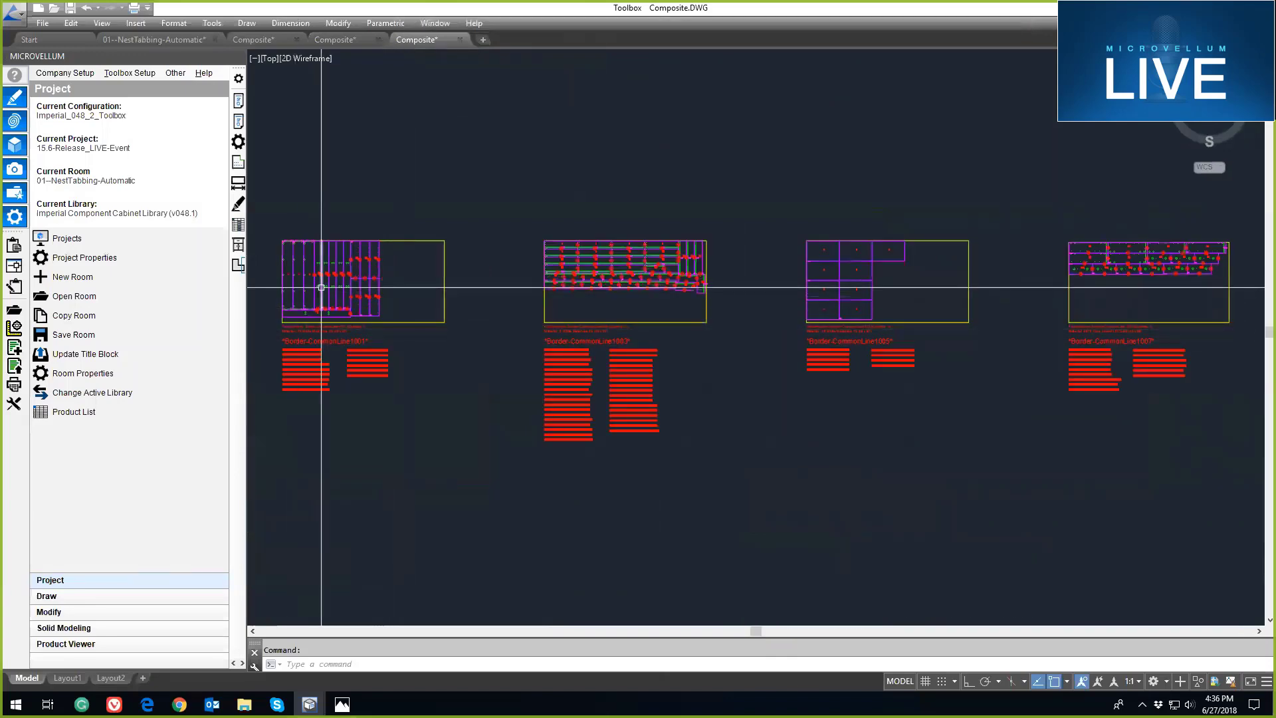
{"action": "scroll", "coordinate": [321, 288], "scroll_direction": "up", "scroll_amount": 6}
{"action": "middle_click_drag", "start_coordinate": [321, 287], "coordinate": [606, 287]}
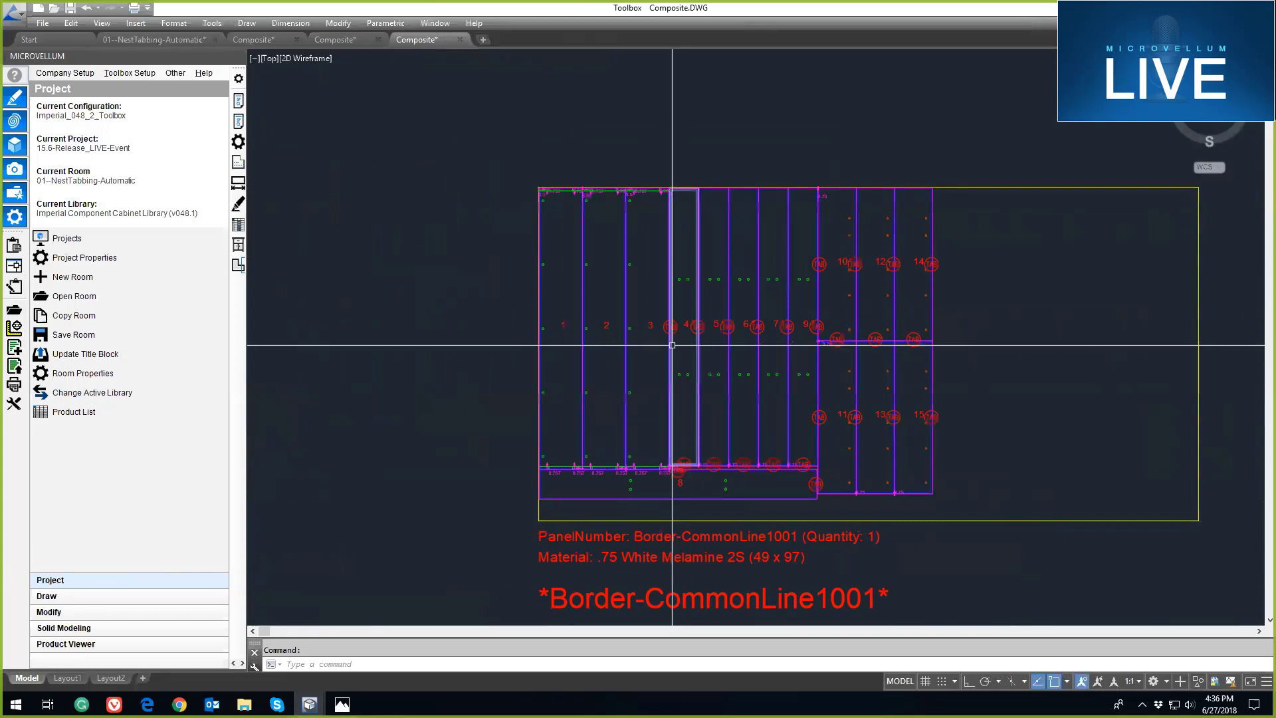
{"action": "mouse_move", "coordinate": [673, 345]}
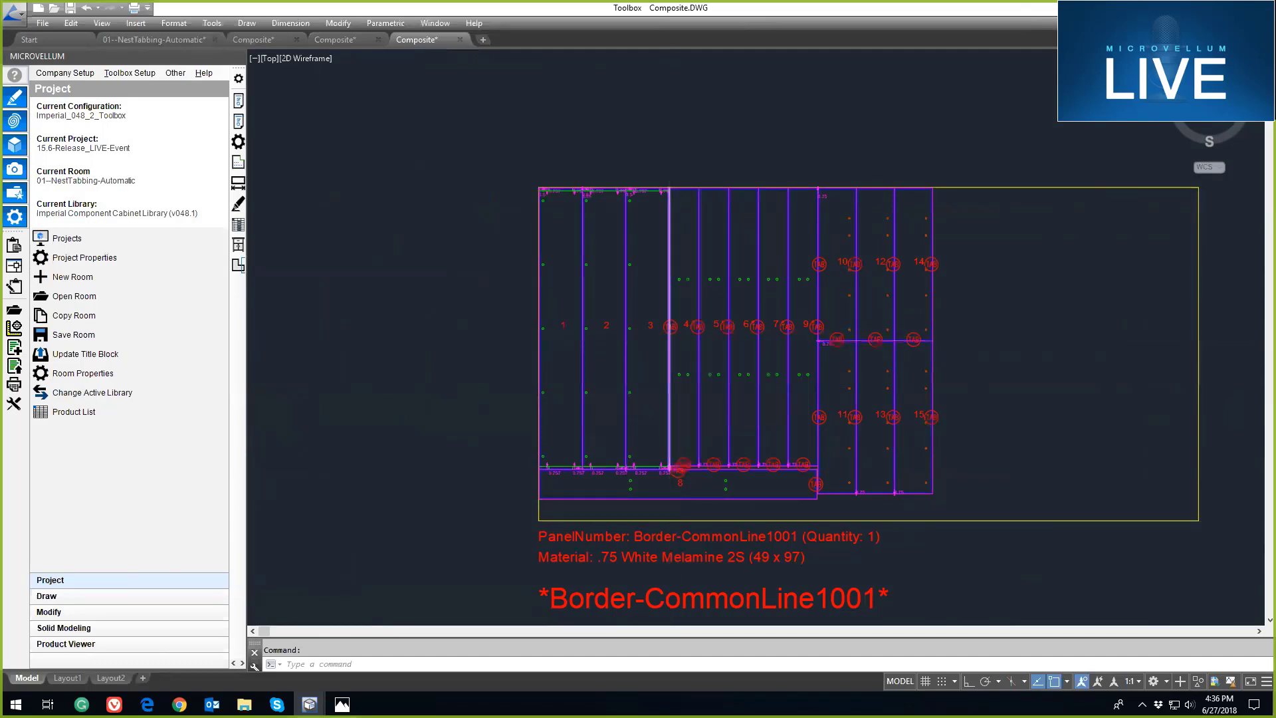
{"action": "scroll", "coordinate": [672, 345], "scroll_direction": "up", "scroll_amount": 2}
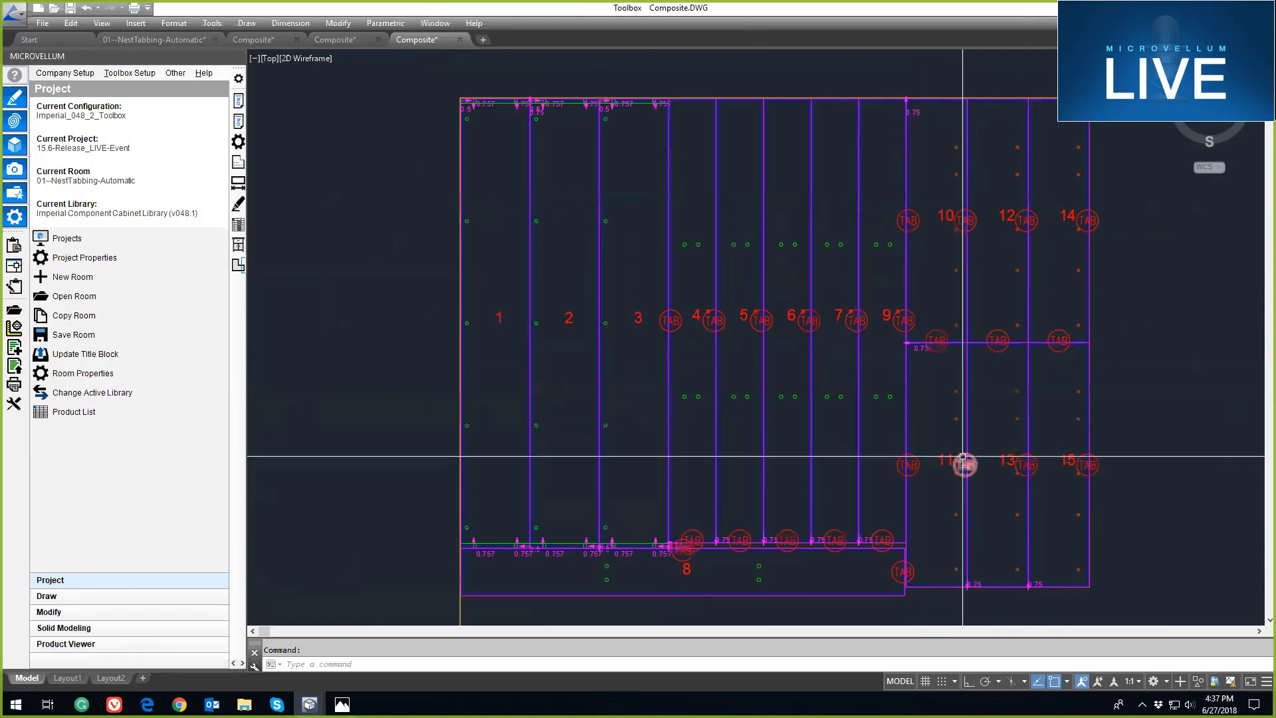
{"action": "scroll", "coordinate": [949, 427], "scroll_direction": "down", "scroll_amount": 2}
{"action": "scroll", "coordinate": [950, 427], "scroll_direction": "down", "scroll_amount": 1}
{"action": "middle_click_drag", "start_coordinate": [1017, 418], "coordinate": [538, 339]}
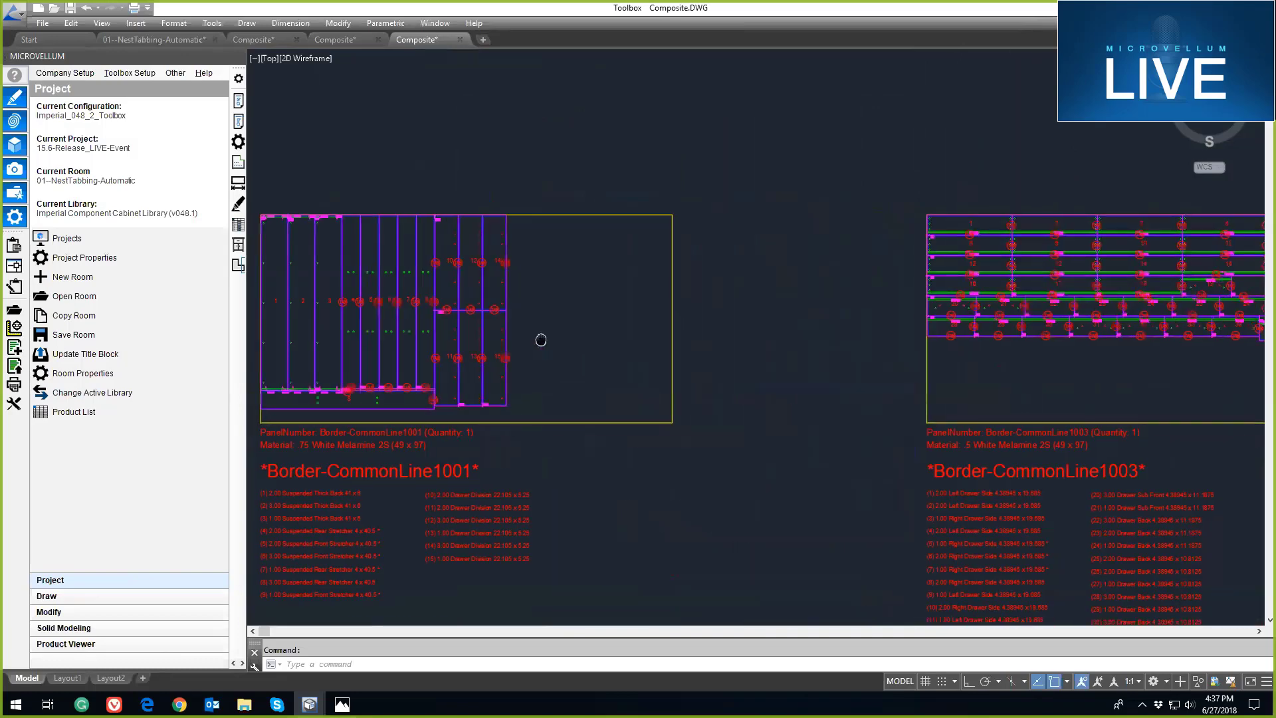
{"action": "middle_click_drag", "start_coordinate": [1053, 365], "coordinate": [806, 401]}
{"action": "middle_click_drag", "start_coordinate": [1230, 385], "coordinate": [609, 393]}
{"action": "mouse_move", "coordinate": [1117, 378]}
{"action": "middle_mouse_down"}
{"action": "mouse_move", "coordinate": [684, 358]}
{"action": "mouse_move", "coordinate": [924, 373]}
{"action": "mouse_move", "coordinate": [708, 401]}
{"action": "mouse_move", "coordinate": [646, 391]}
{"action": "middle_mouse_up"}
{"action": "scroll", "coordinate": [665, 389], "scroll_direction": "up", "scroll_amount": 2}
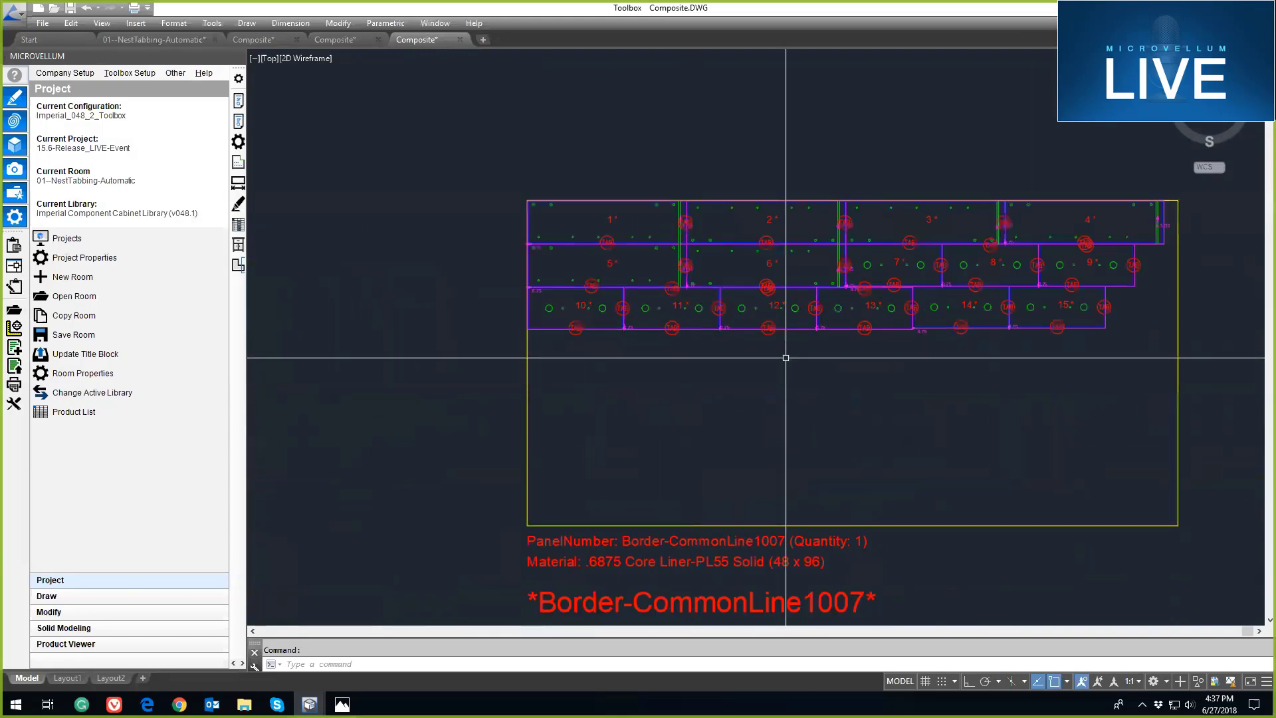
- Erase the tab on the lower edge of part 14 on the Border-CommonLine1007 sheet
{"action": "middle_click_drag", "start_coordinate": [789, 353], "coordinate": [747, 365]}
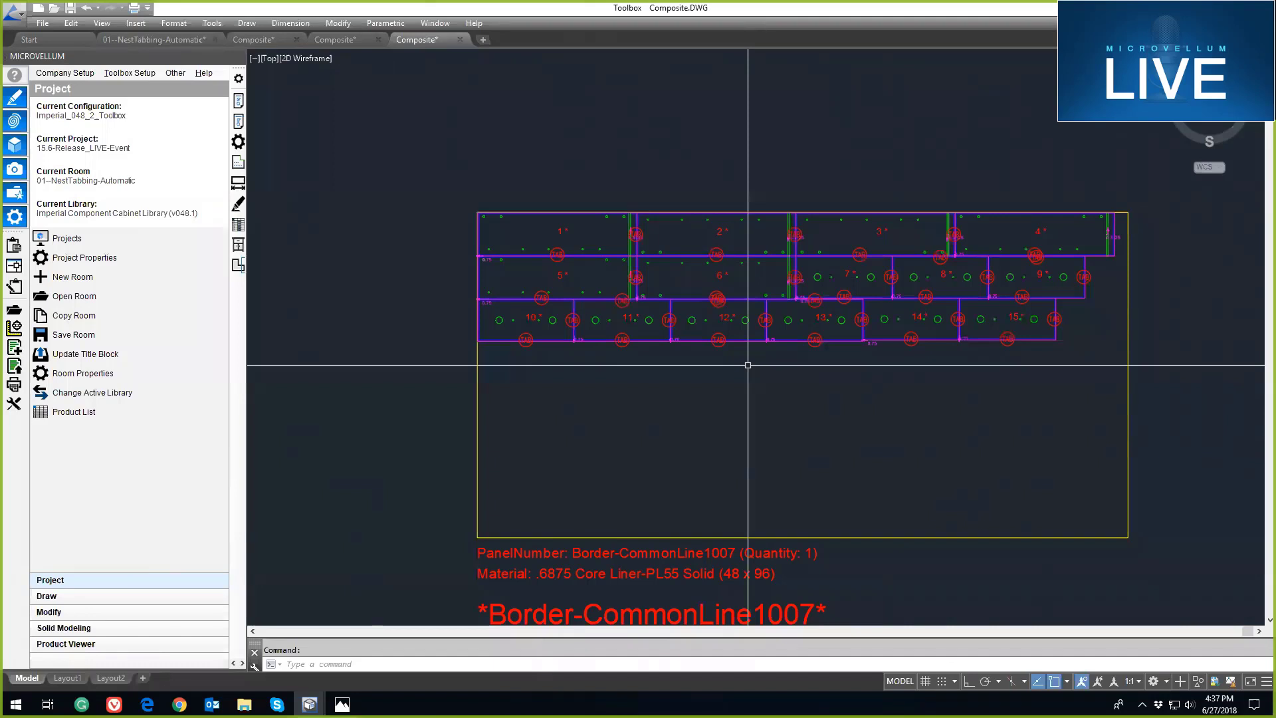
{"action": "scroll", "coordinate": [893, 355], "scroll_direction": "up", "scroll_amount": 2}
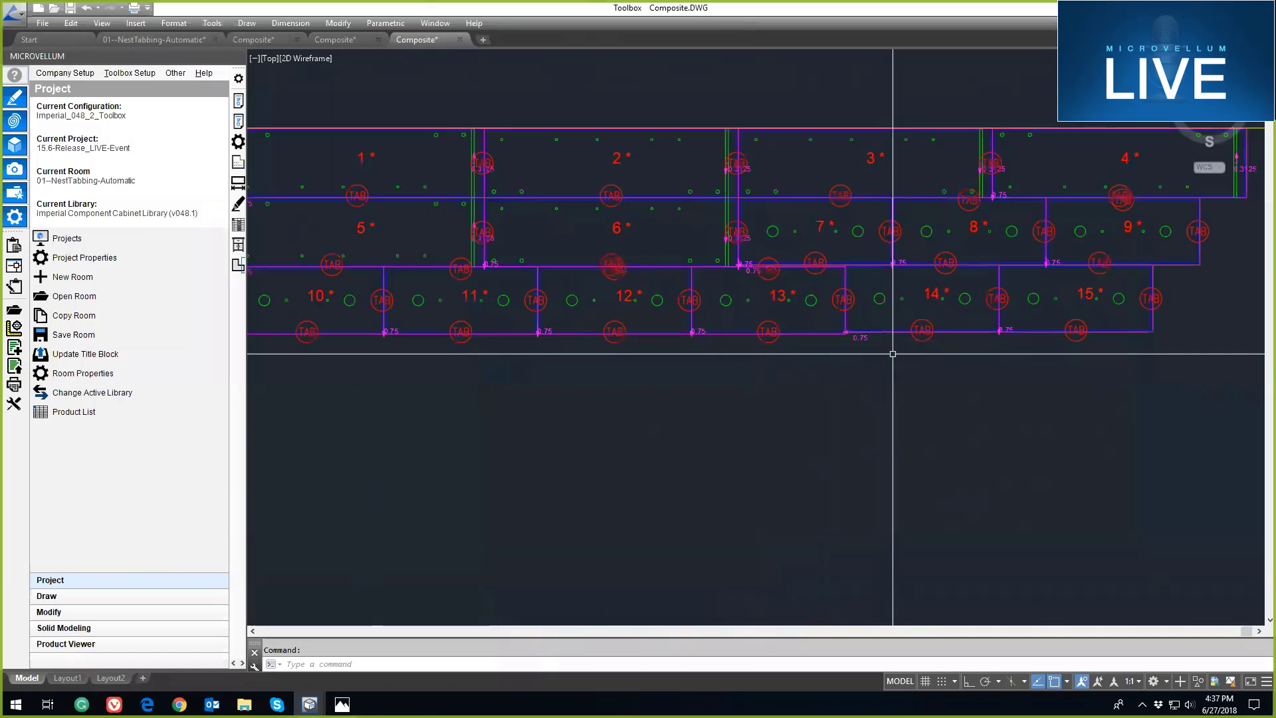
{"action": "middle_click_drag", "start_coordinate": [917, 341], "coordinate": [851, 373]}
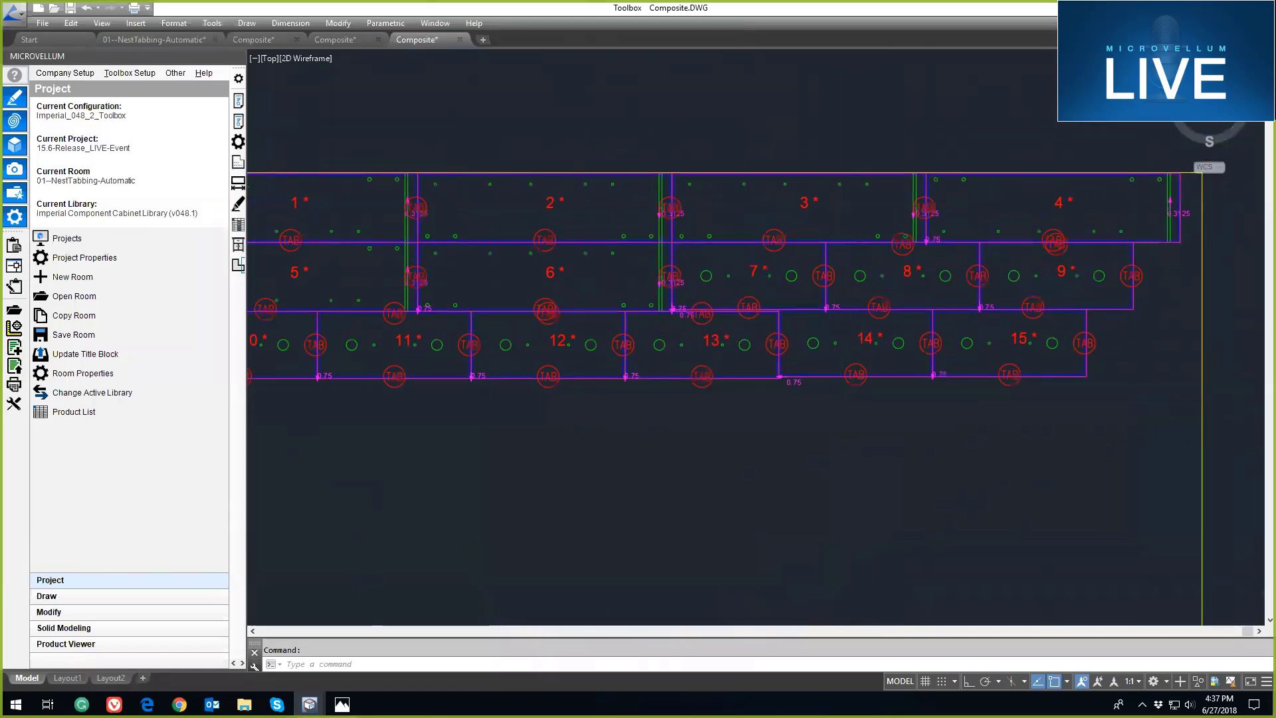
{"action": "key", "text": "Delete"}
{"action": "left_click", "coordinate": [831, 391]}
{"action": "left_click", "coordinate": [887, 374]}
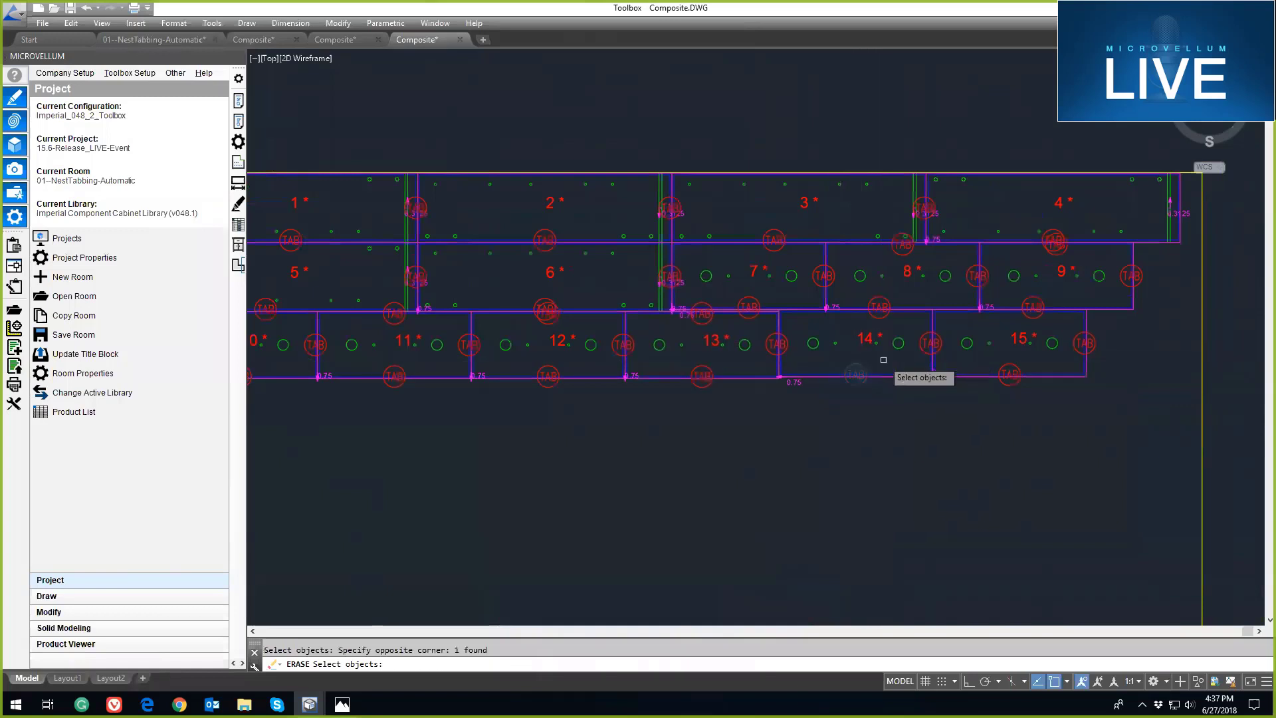
{"action": "key", "text": "Return"}
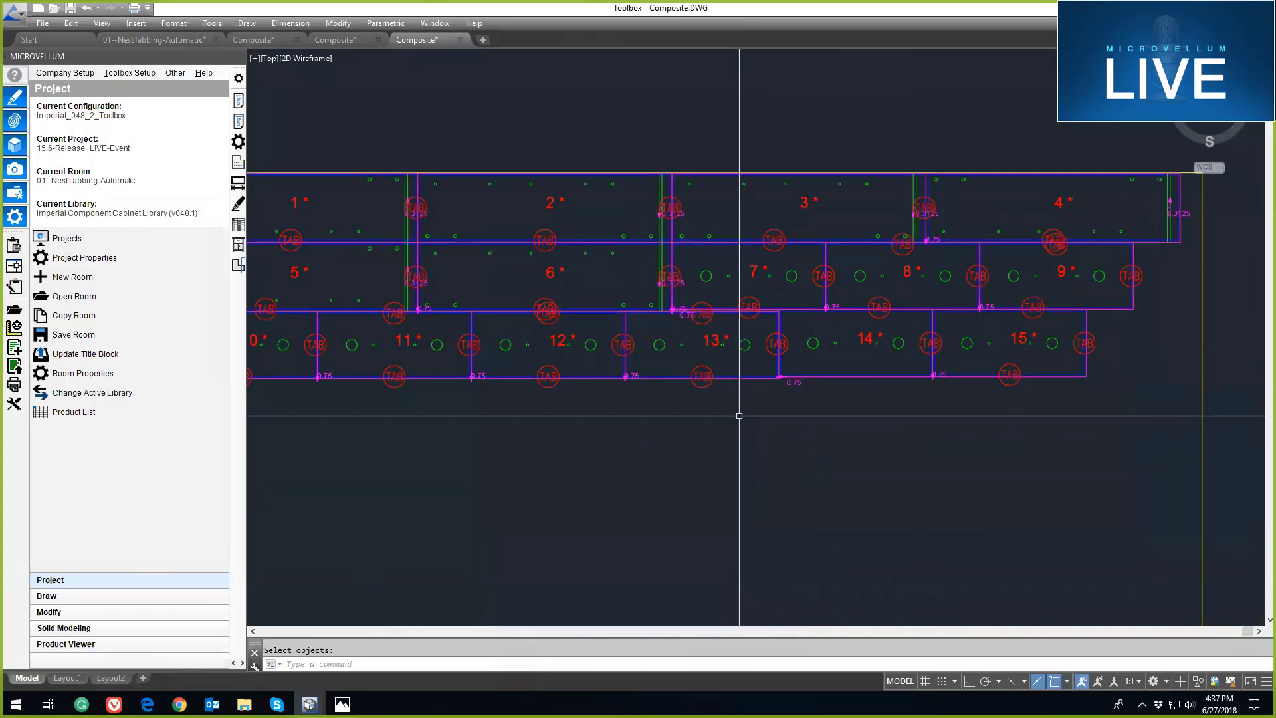
- Copy the tab on part 13's lower edge about 12.64 units horizontally onto the lower edge of part 14
{"action": "type", "text": "c"}
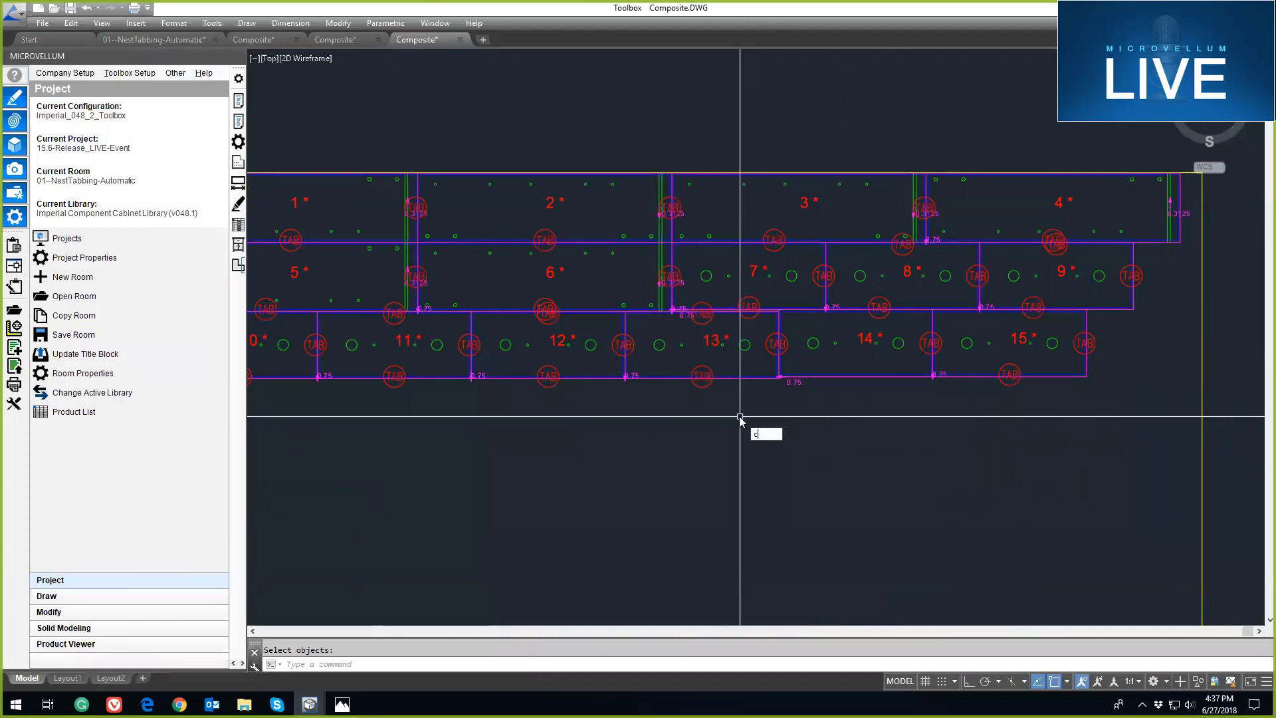
{"action": "key", "text": "BackSpace"}
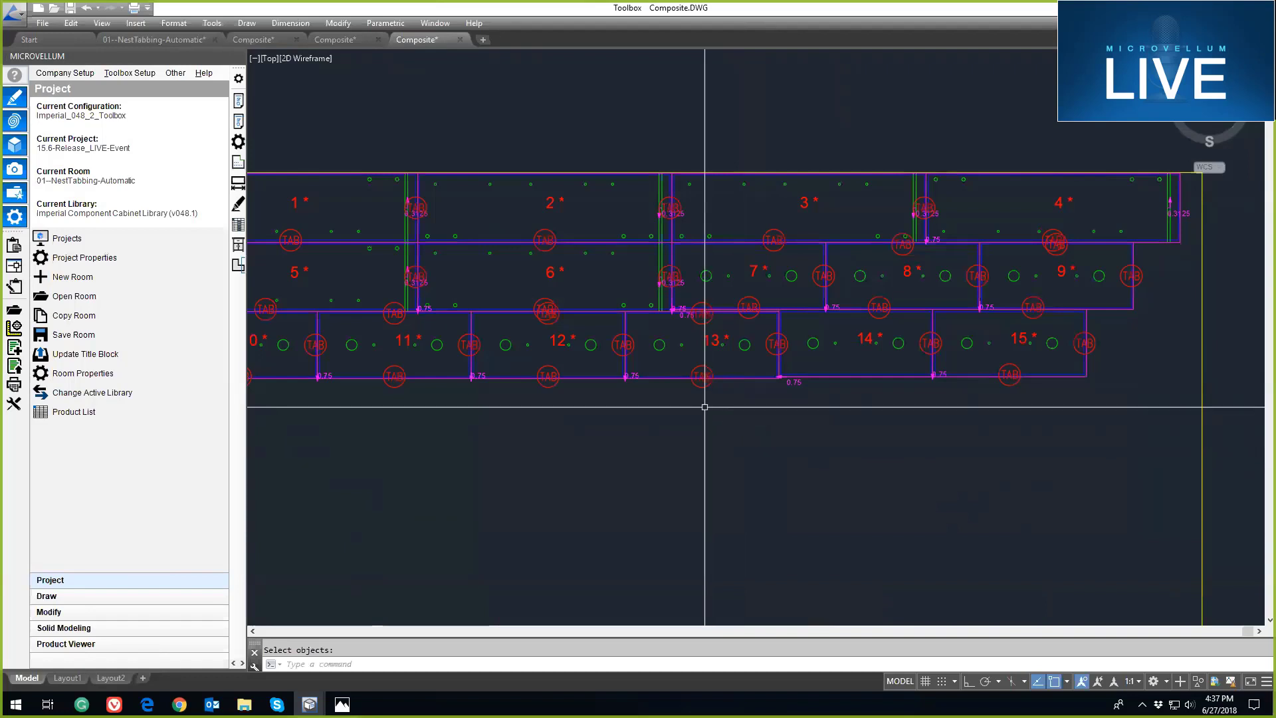
{"action": "type", "text": "co"}
{"action": "key", "text": "Return"}
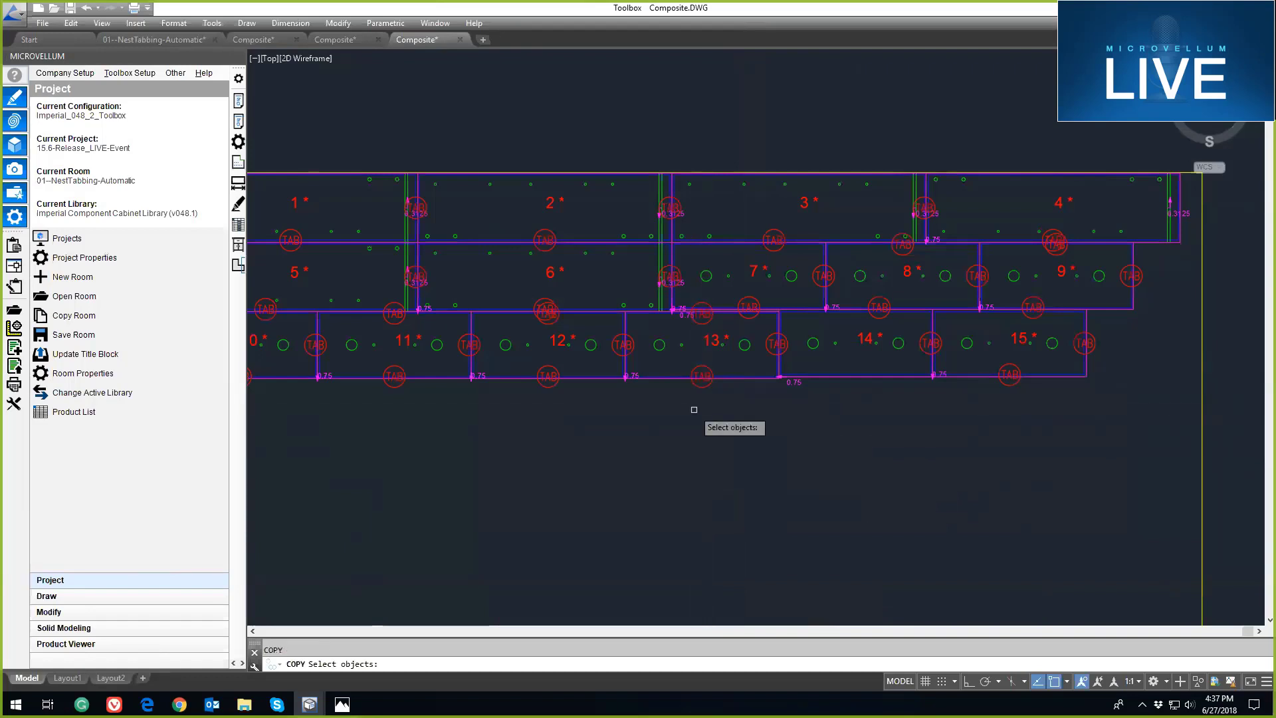
{"action": "left_click", "coordinate": [677, 395]}
{"action": "left_click", "coordinate": [731, 358]}
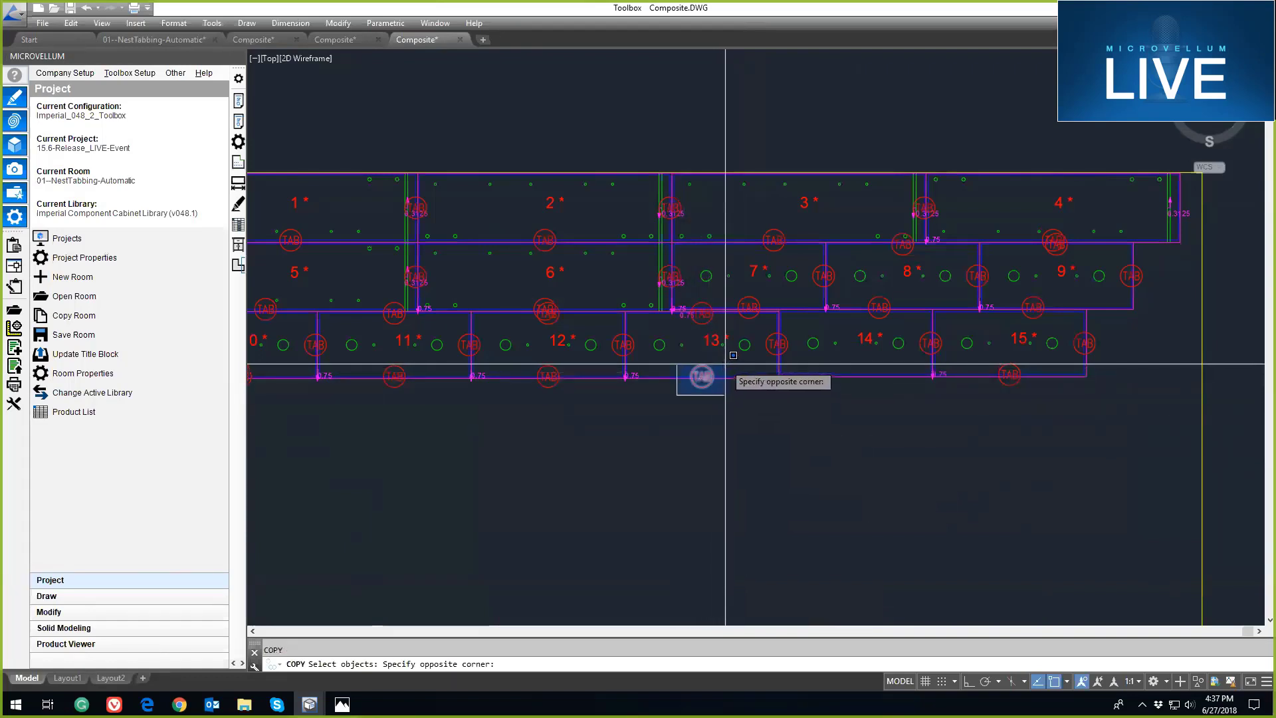
{"action": "key", "text": "Return"}
{"action": "left_click", "coordinate": [713, 416]}
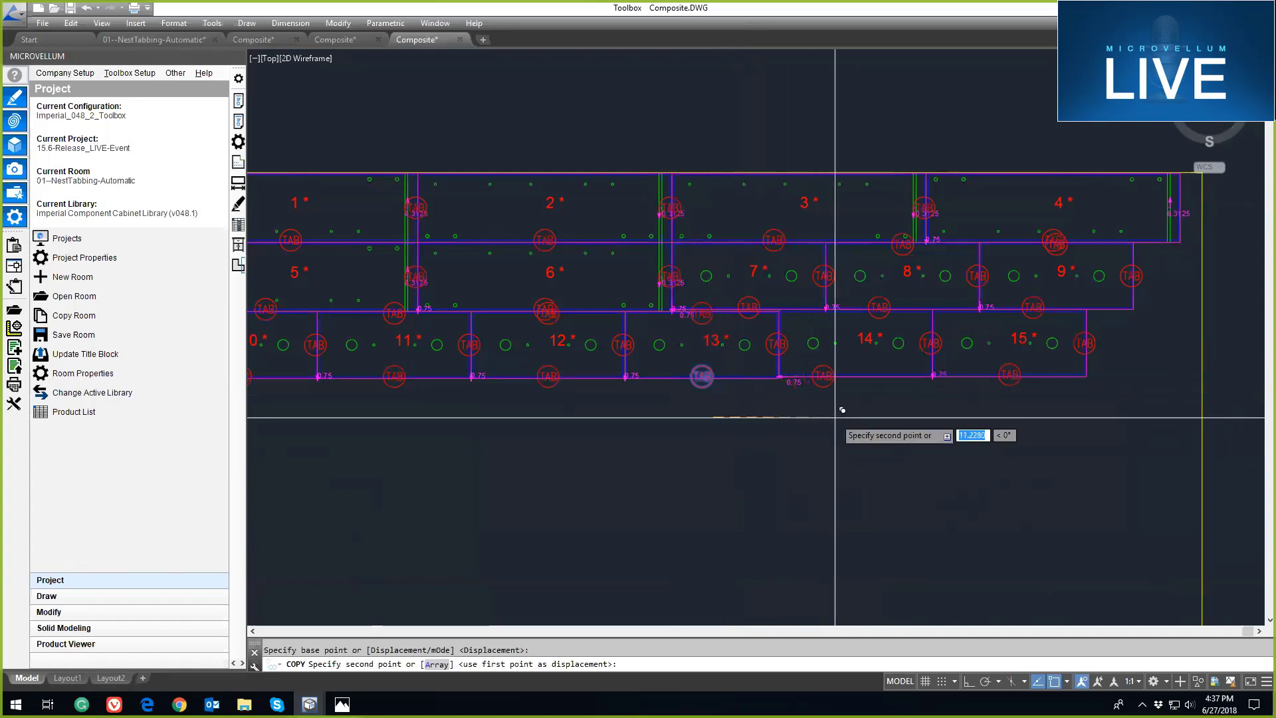
{"action": "type", "text": "12.6390"}
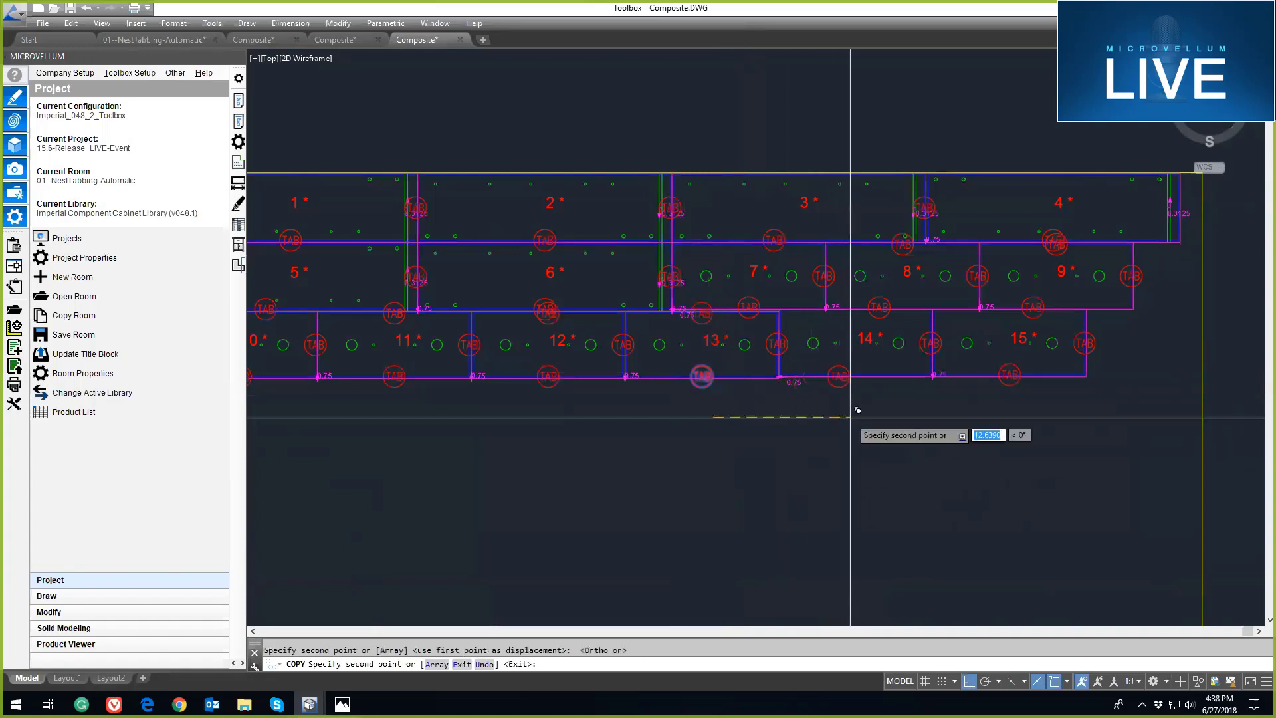
{"action": "key", "text": "Return"}
{"action": "key", "text": "Return"}
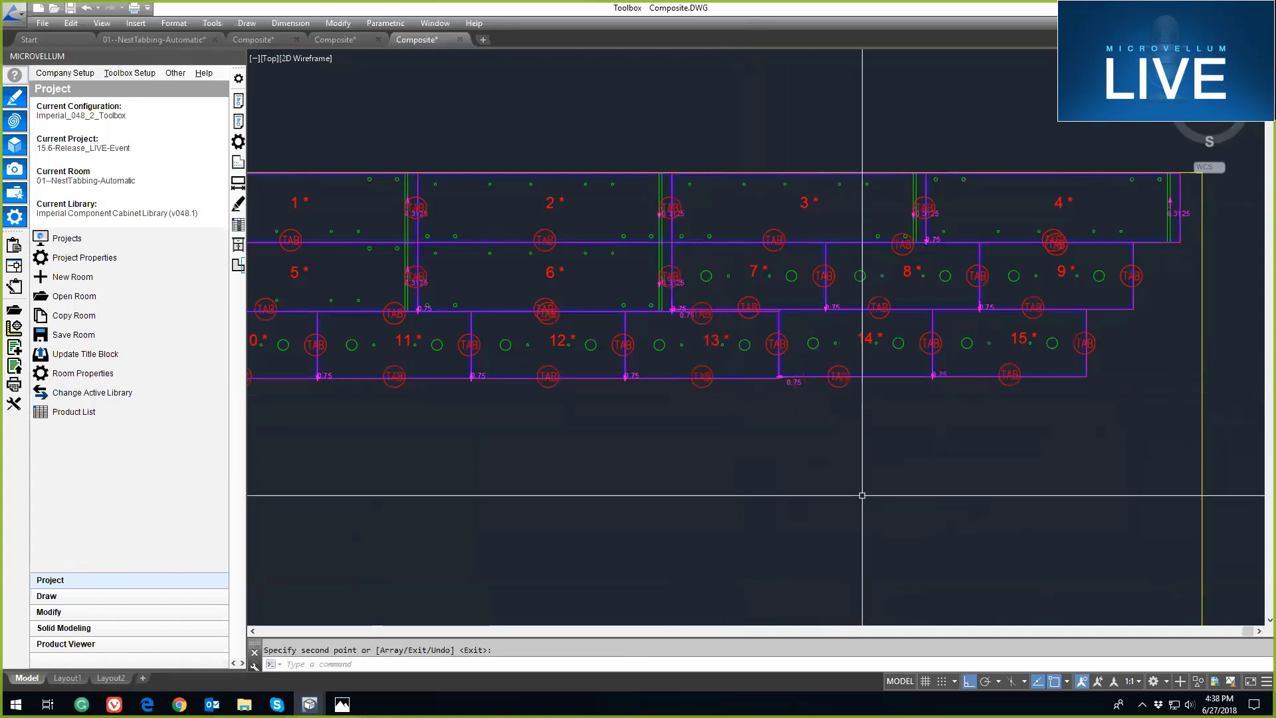
- Move the copied tab a little farther right along the lower edge of part 14
{"action": "type", "text": "m"}
{"action": "key", "text": "Return"}
{"action": "left_click", "coordinate": [824, 411]}
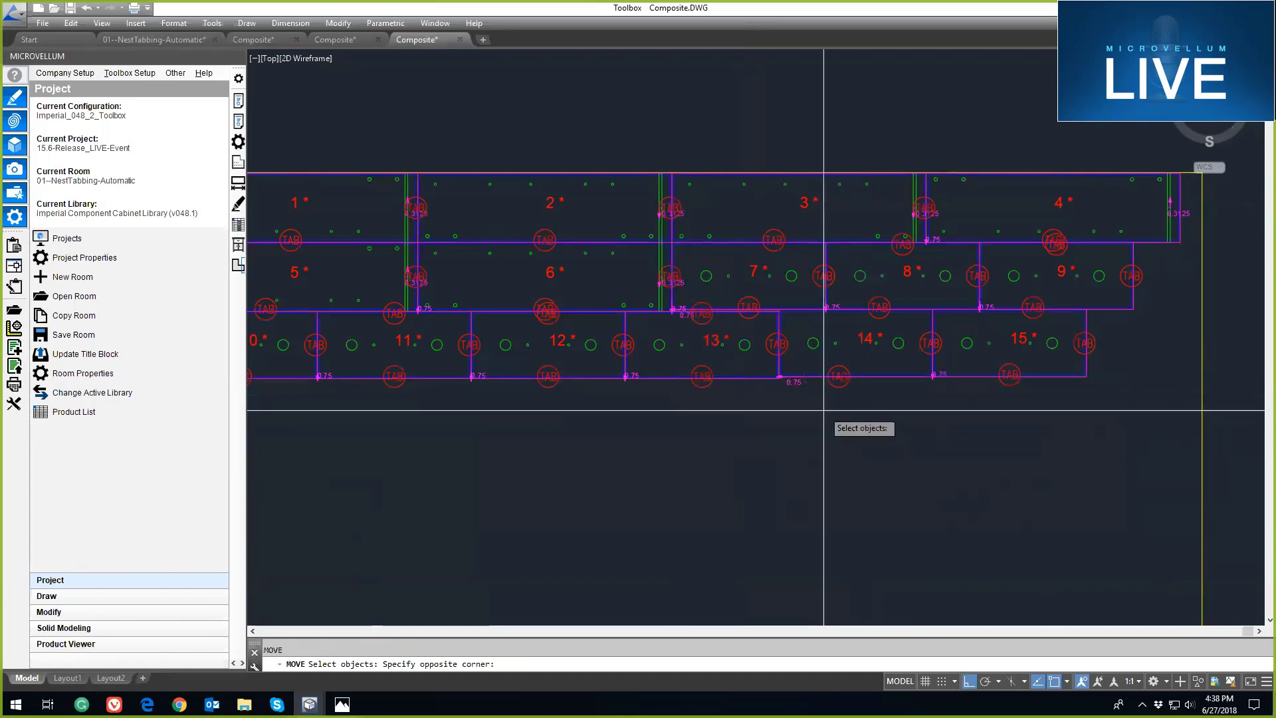
{"action": "left_click", "coordinate": [849, 370]}
{"action": "key", "text": "Return"}
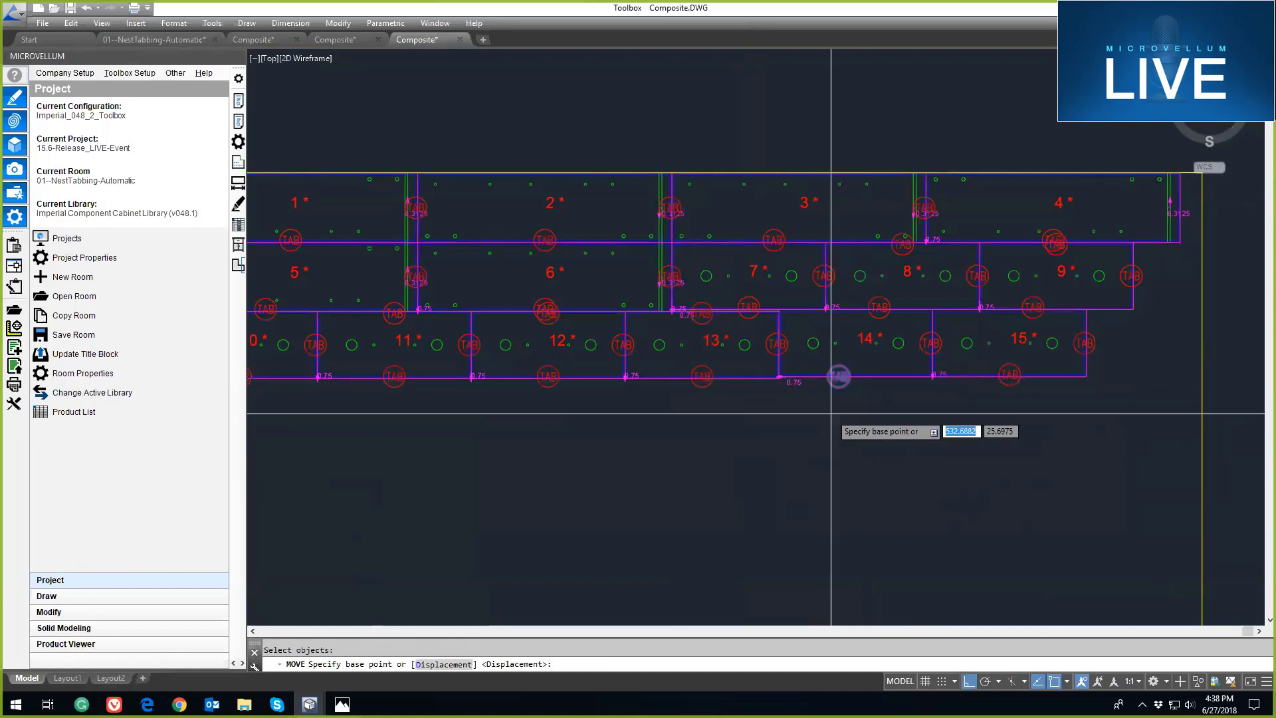
{"action": "left_click", "coordinate": [831, 416]}
{"action": "left_click", "coordinate": [881, 404]}
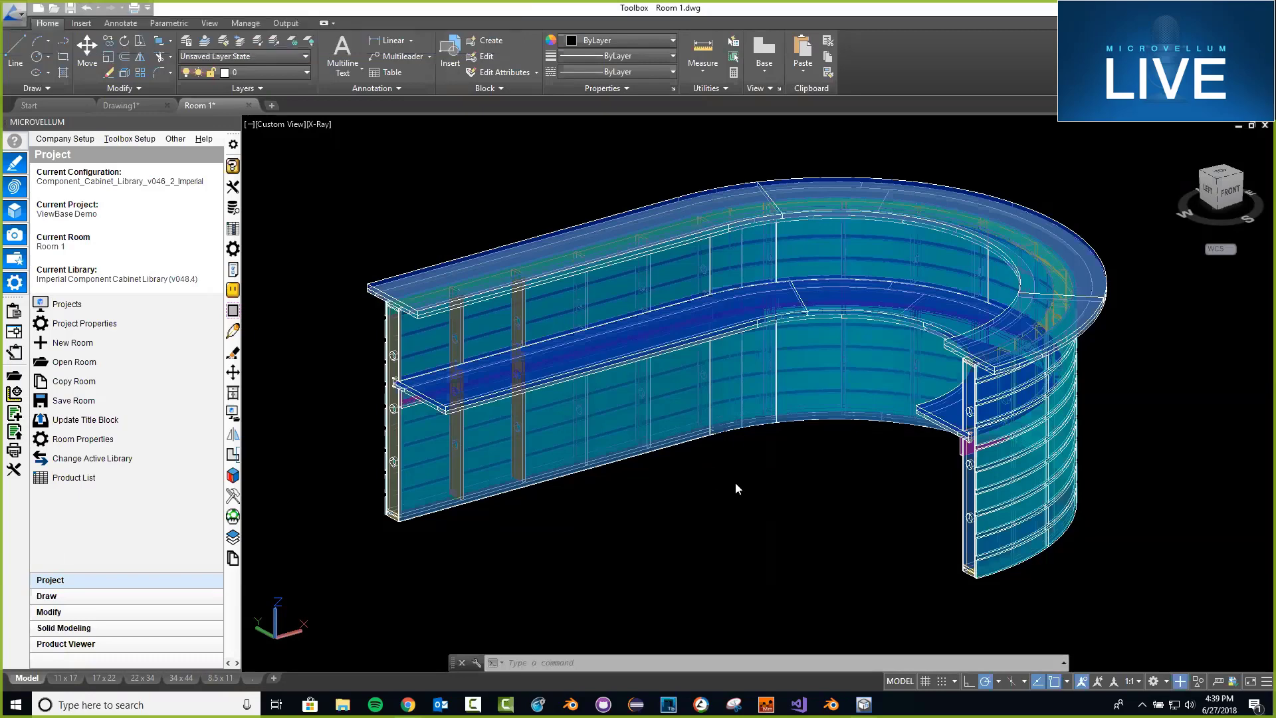
- Start a VIEWBASE drawing view from model space, using the whole curved reception desk and the 17 x 22 layout
{"action": "middle_click_drag", "start_coordinate": [751, 513], "coordinate": [747, 511], "text": "shift"}
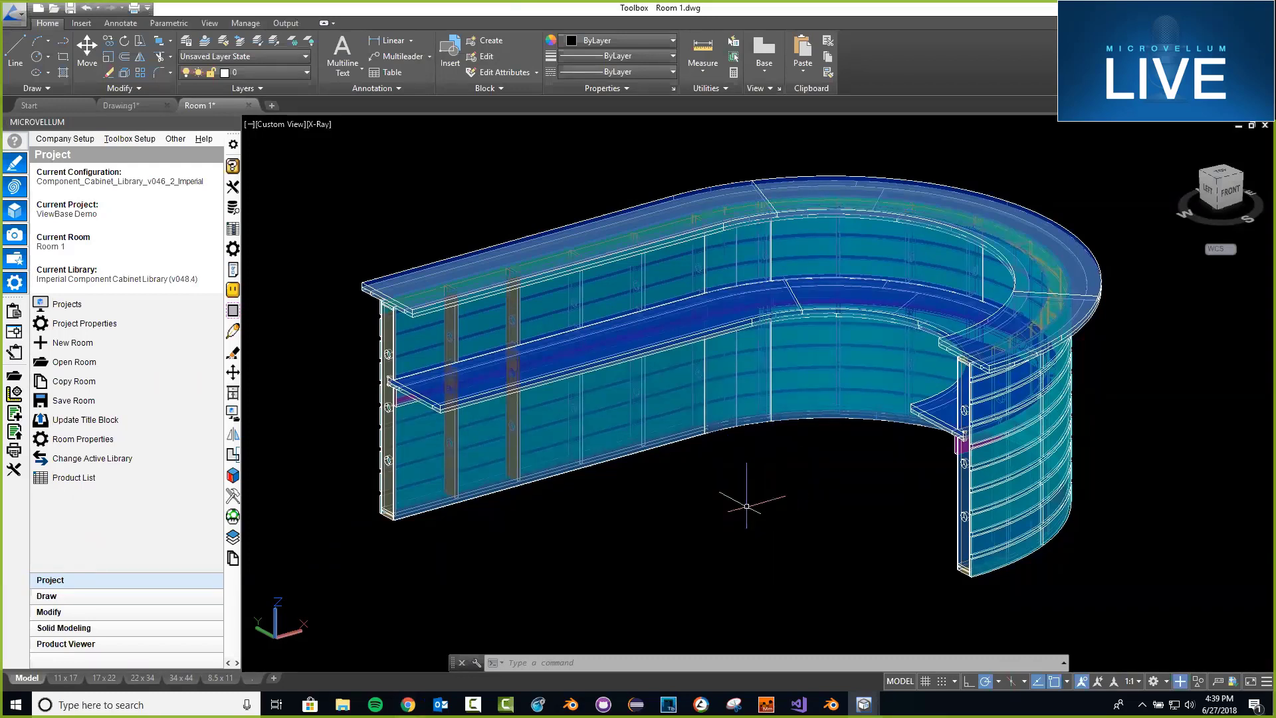
{"action": "type", "text": "VIEWBASE"}
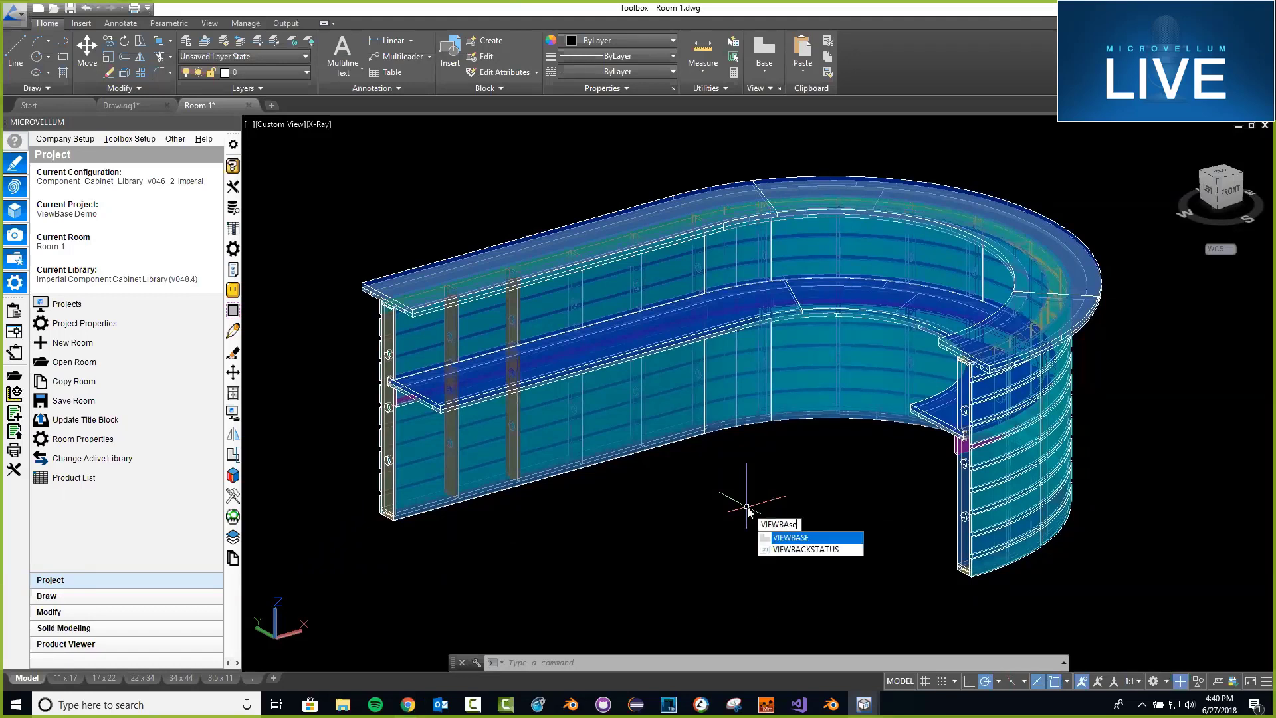
{"action": "key", "text": "Return"}
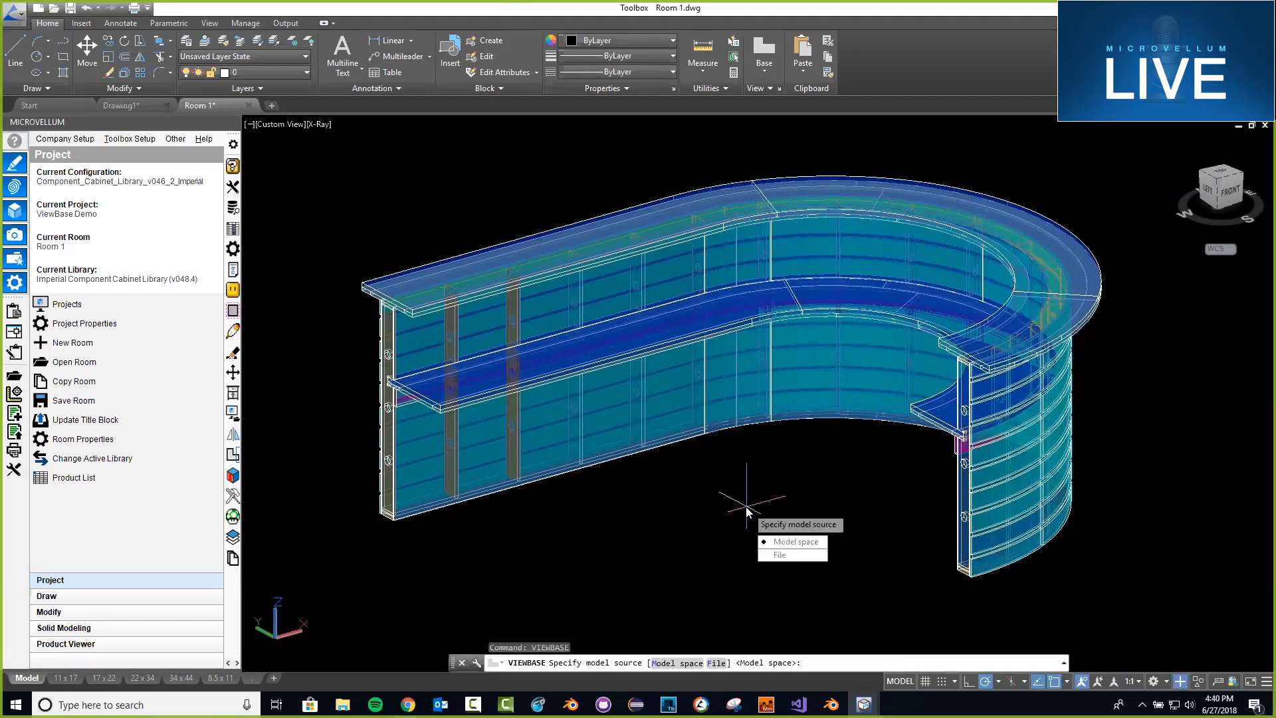
{"action": "key", "text": "Return"}
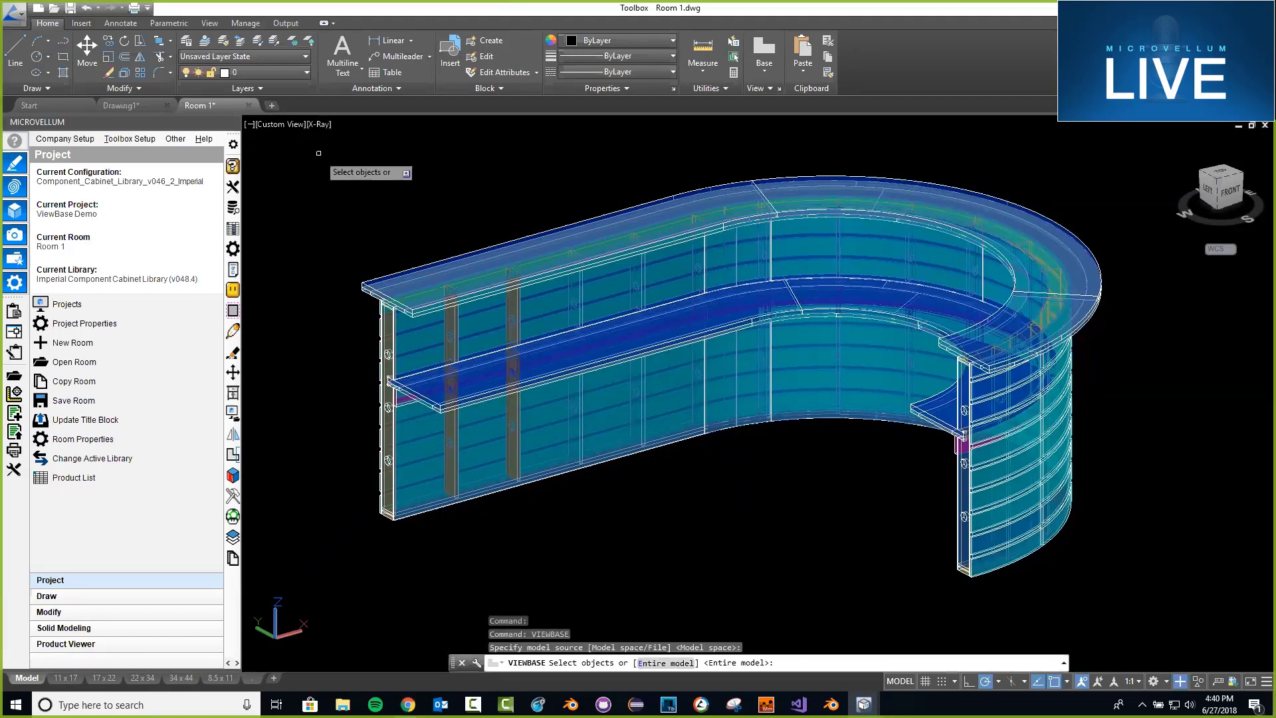
{"action": "left_click", "coordinate": [319, 150]}
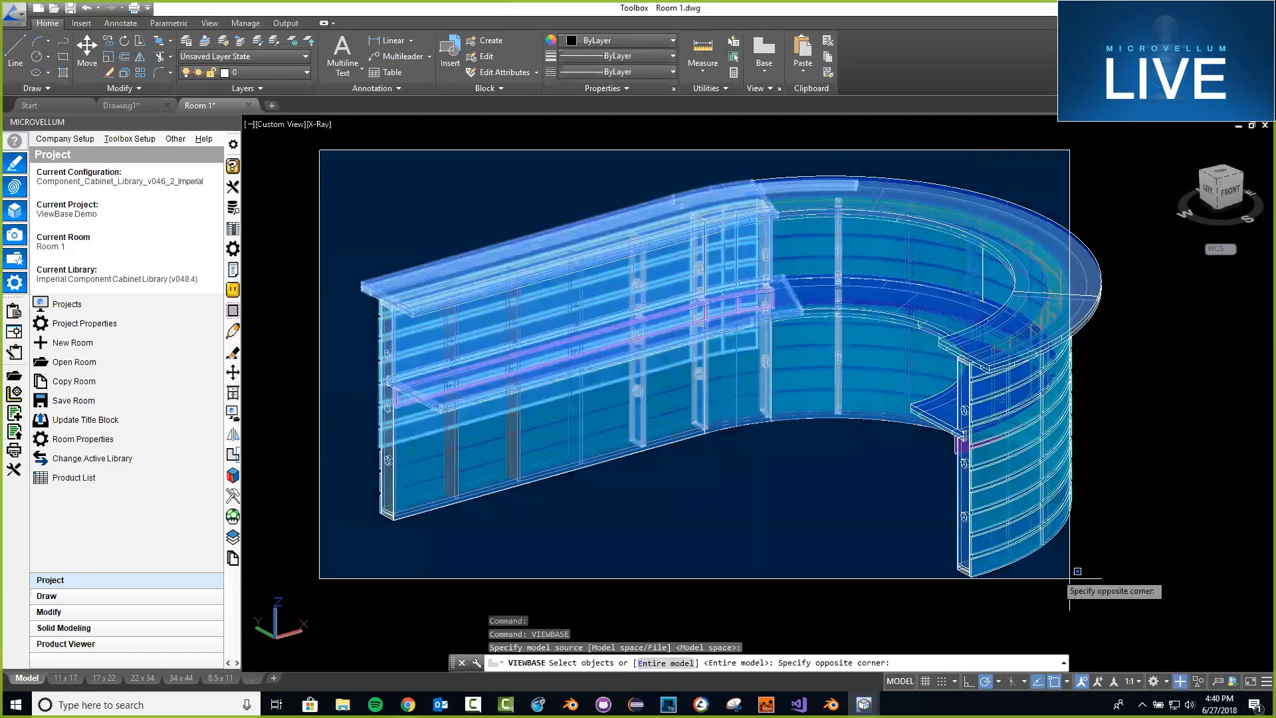
{"action": "left_click", "coordinate": [1124, 593]}
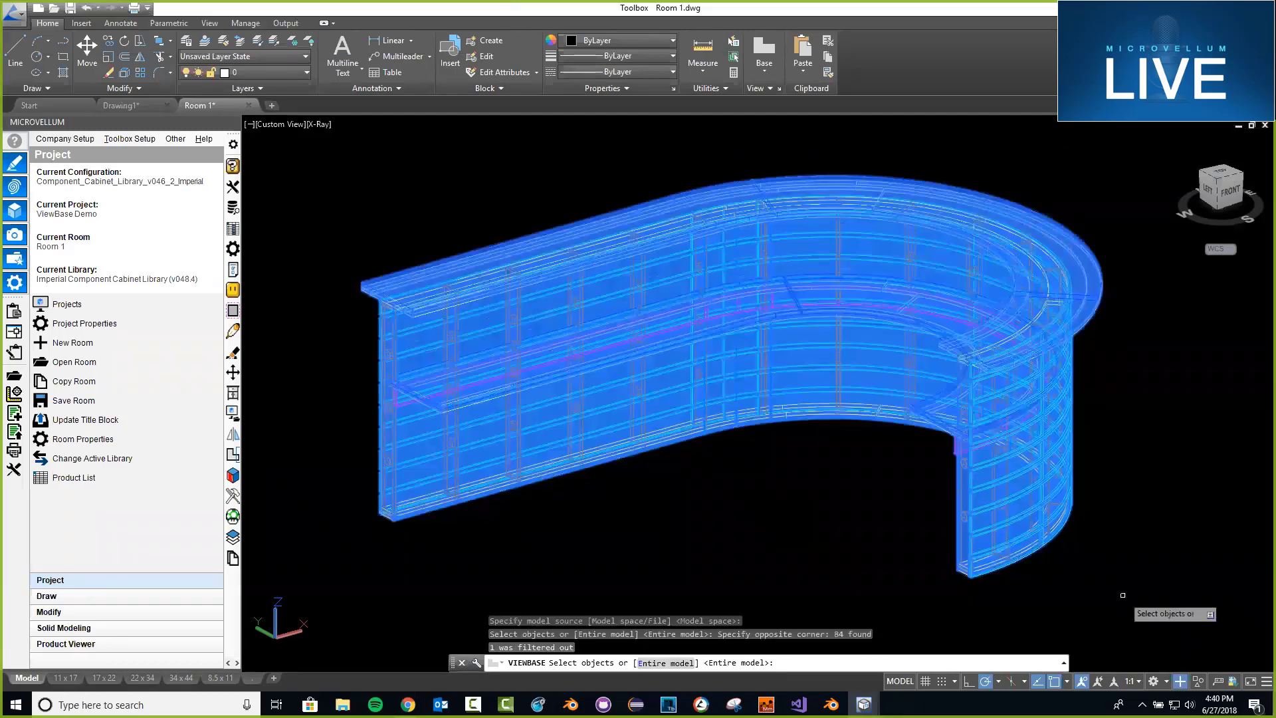
{"action": "key", "text": "Return"}
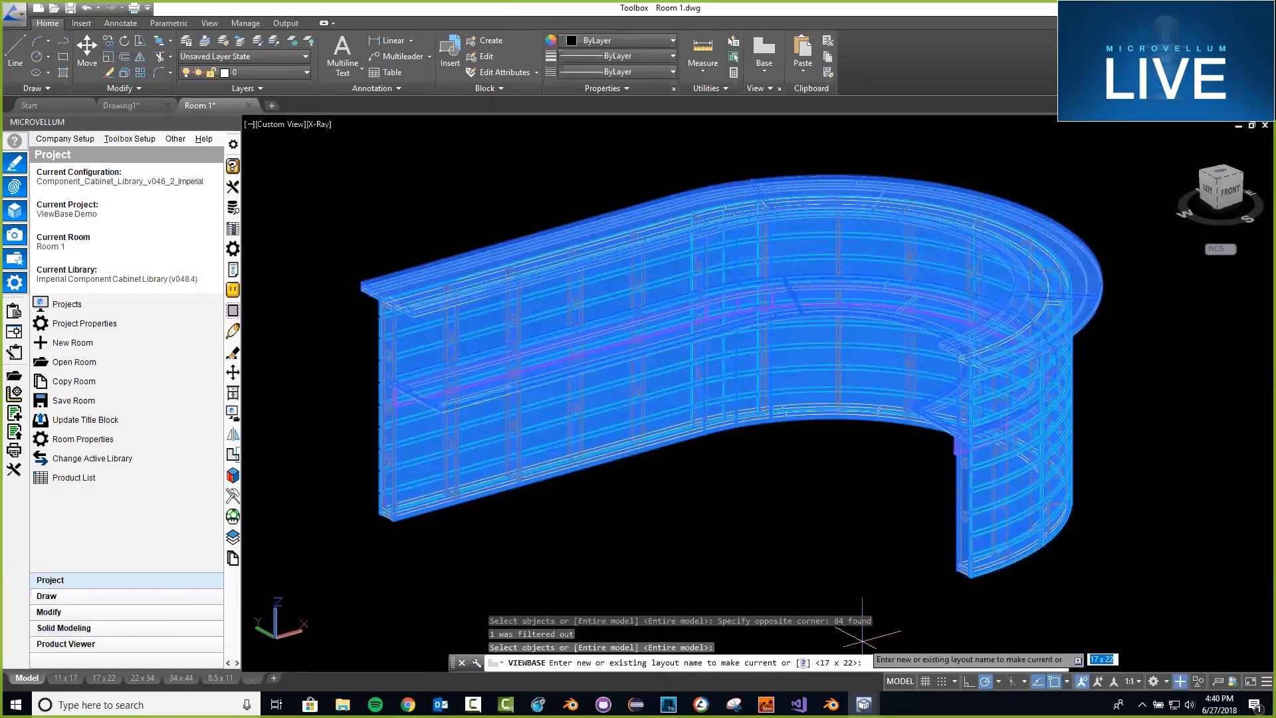
{"action": "key", "text": "Return"}
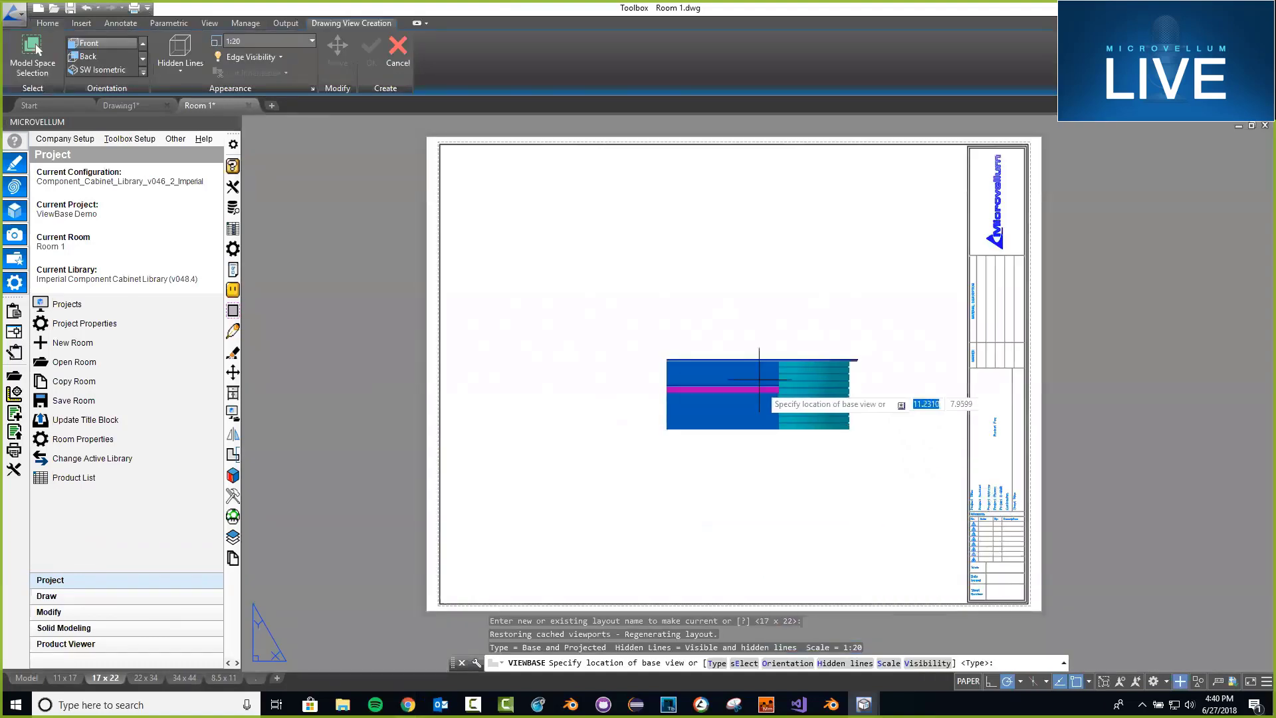
- Place the front base view in the sheet's lower-left area and set its style to visible and hidden lines
{"action": "scroll", "coordinate": [652, 480], "scroll_direction": "down", "scroll_amount": 2}
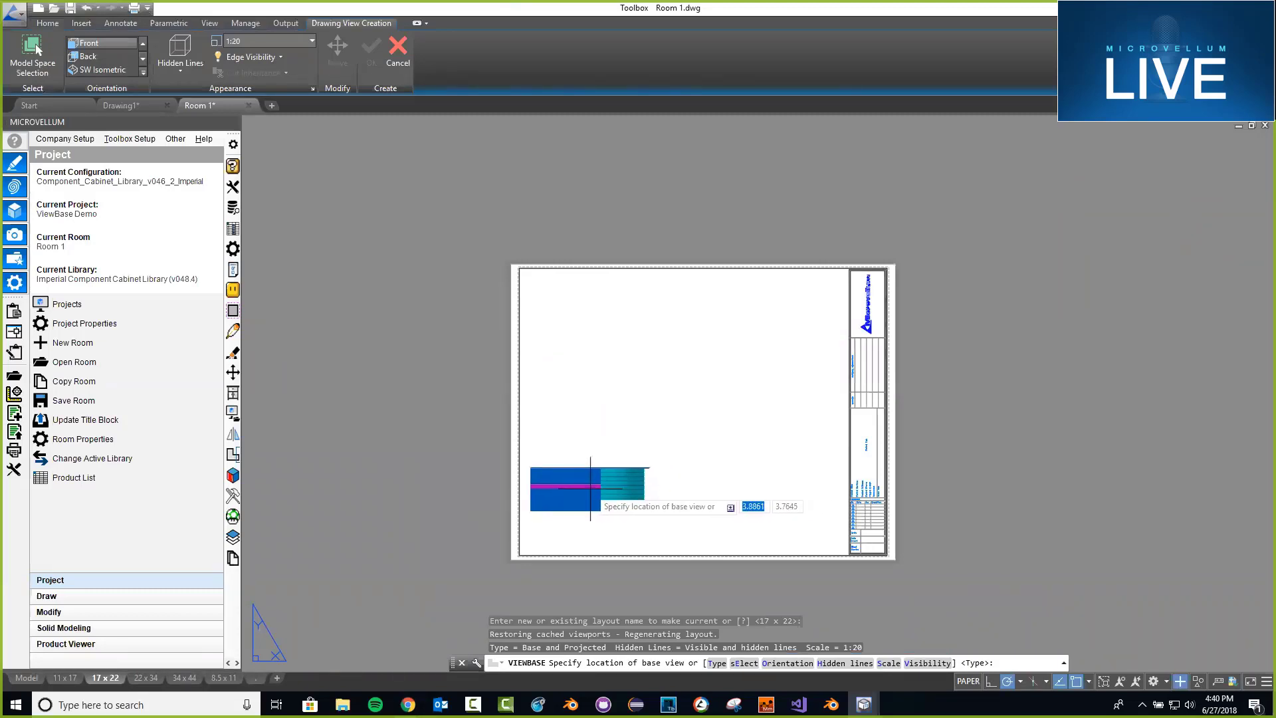
{"action": "left_click", "coordinate": [591, 492]}
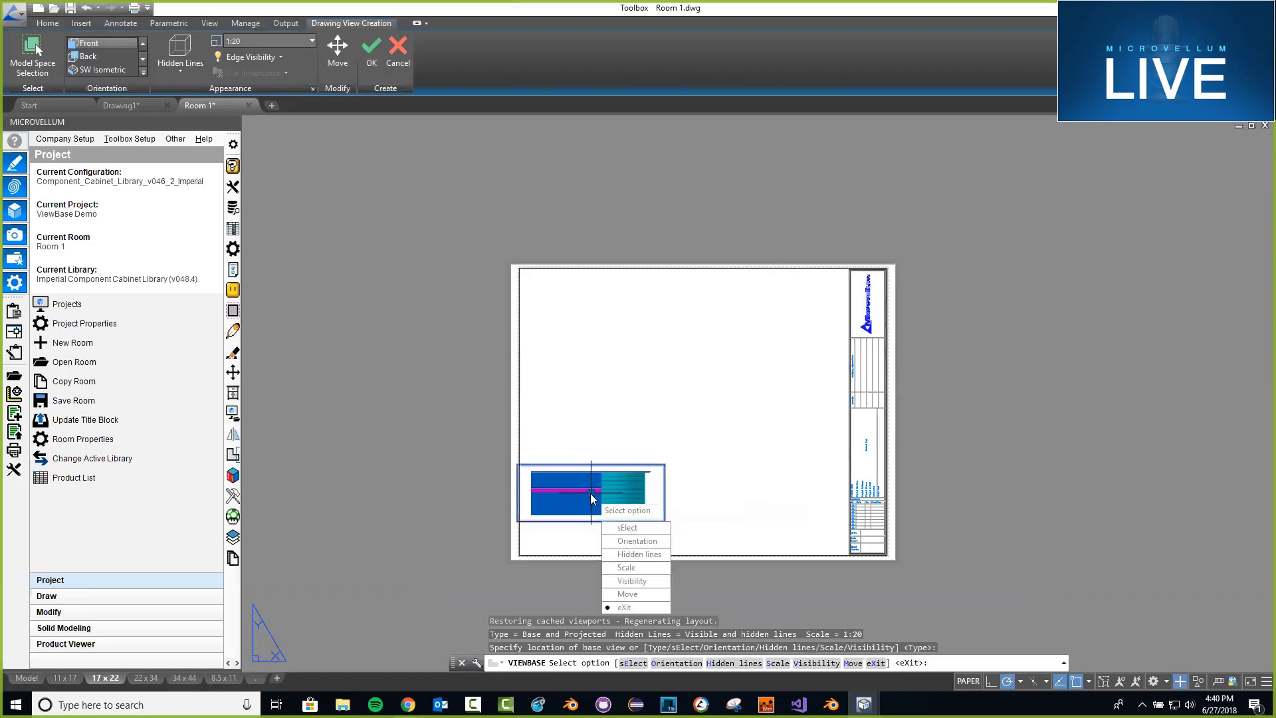
{"action": "left_click", "coordinate": [636, 554]}
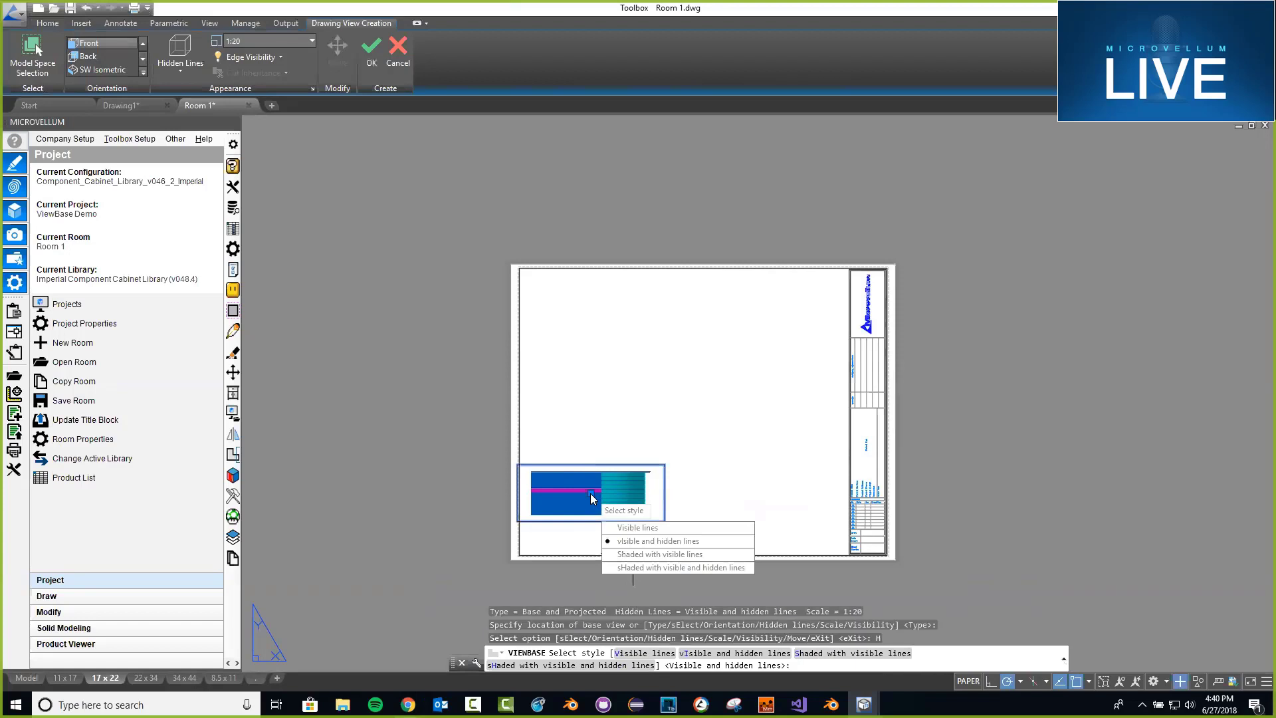
{"action": "left_click", "coordinate": [638, 544]}
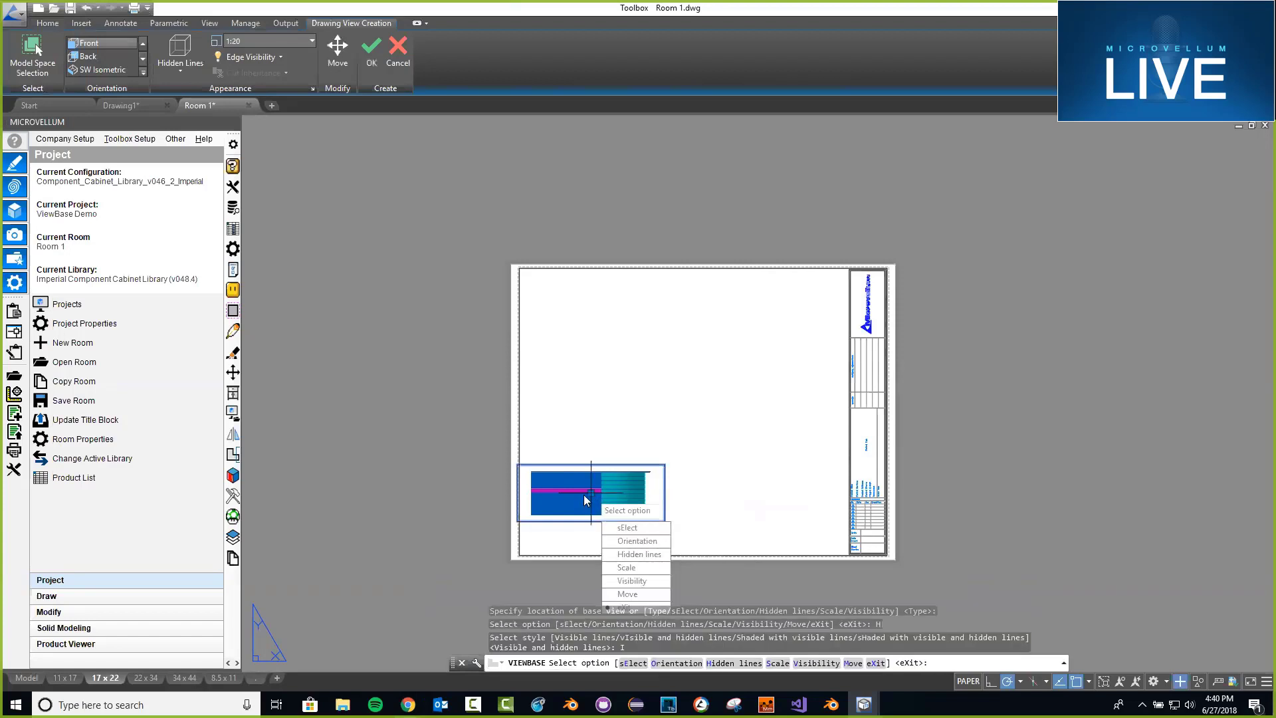
{"action": "key", "text": "Return"}
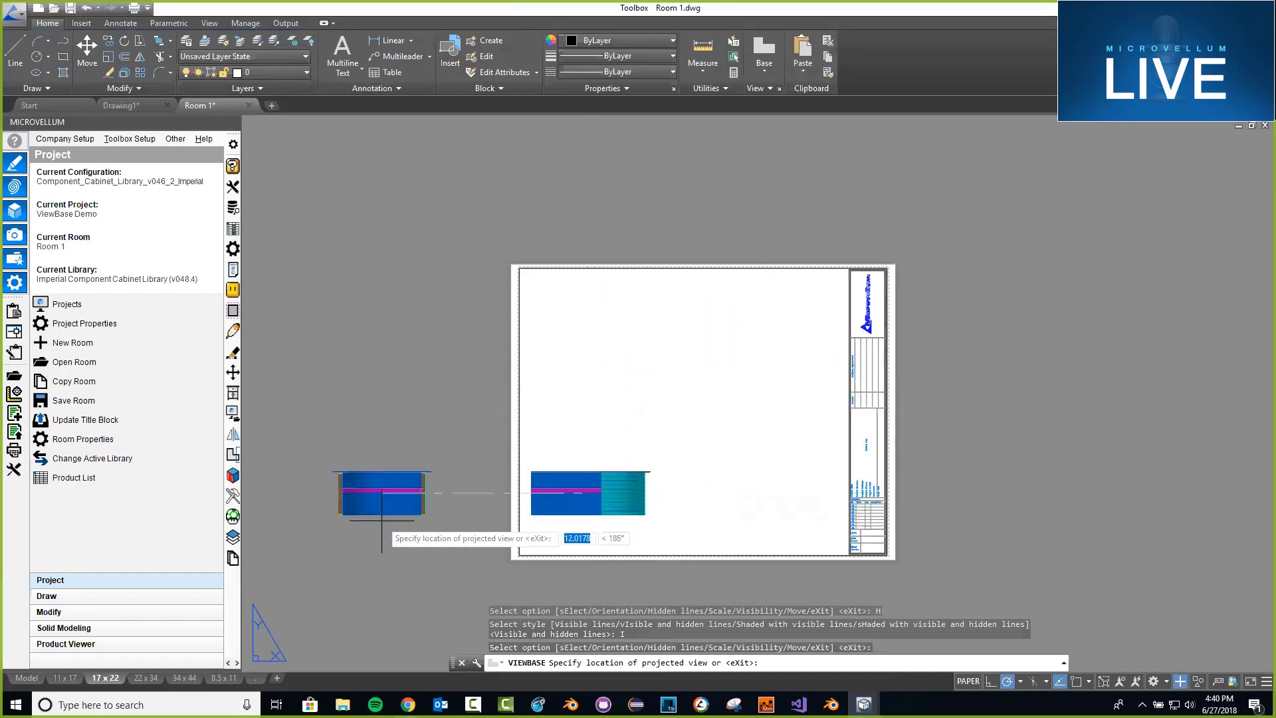
- Project a plan view above the base view, an isometric view diagonally up to its right, and a side view to its right
{"action": "left_click", "coordinate": [591, 330]}
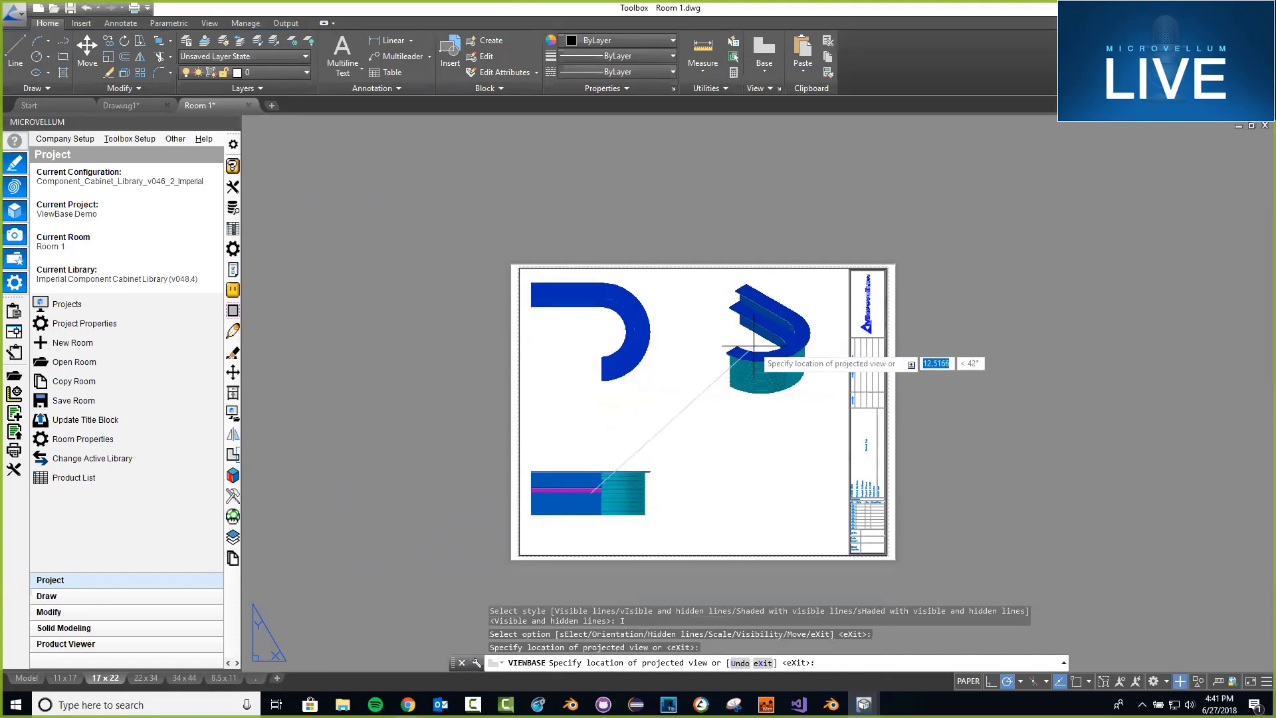
{"action": "left_click", "coordinate": [755, 347]}
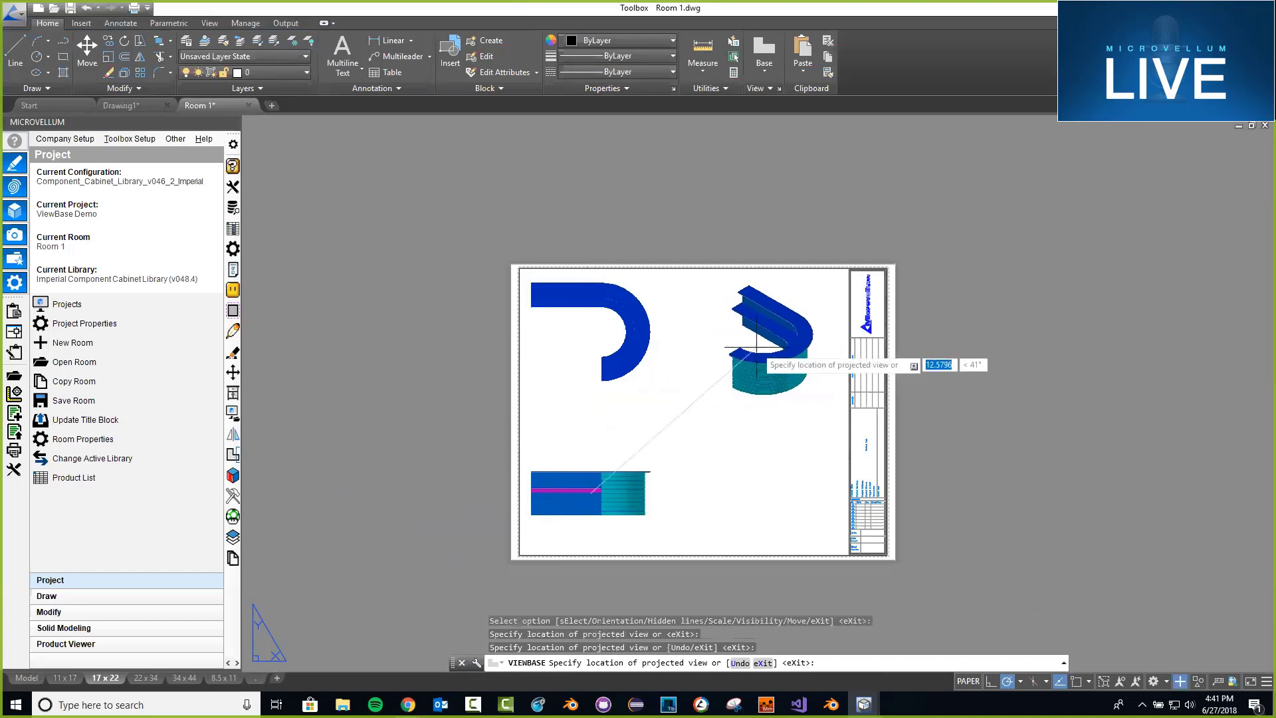
{"action": "left_click", "coordinate": [753, 493]}
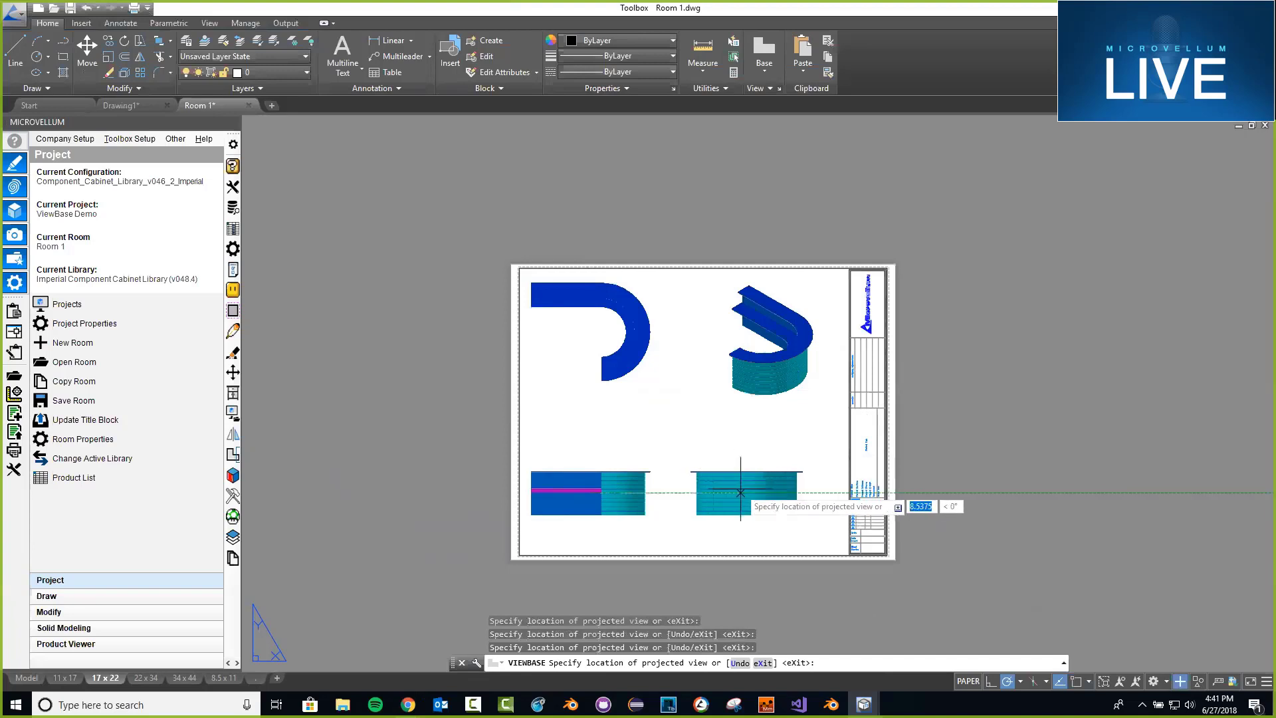
{"action": "key", "text": "Return"}
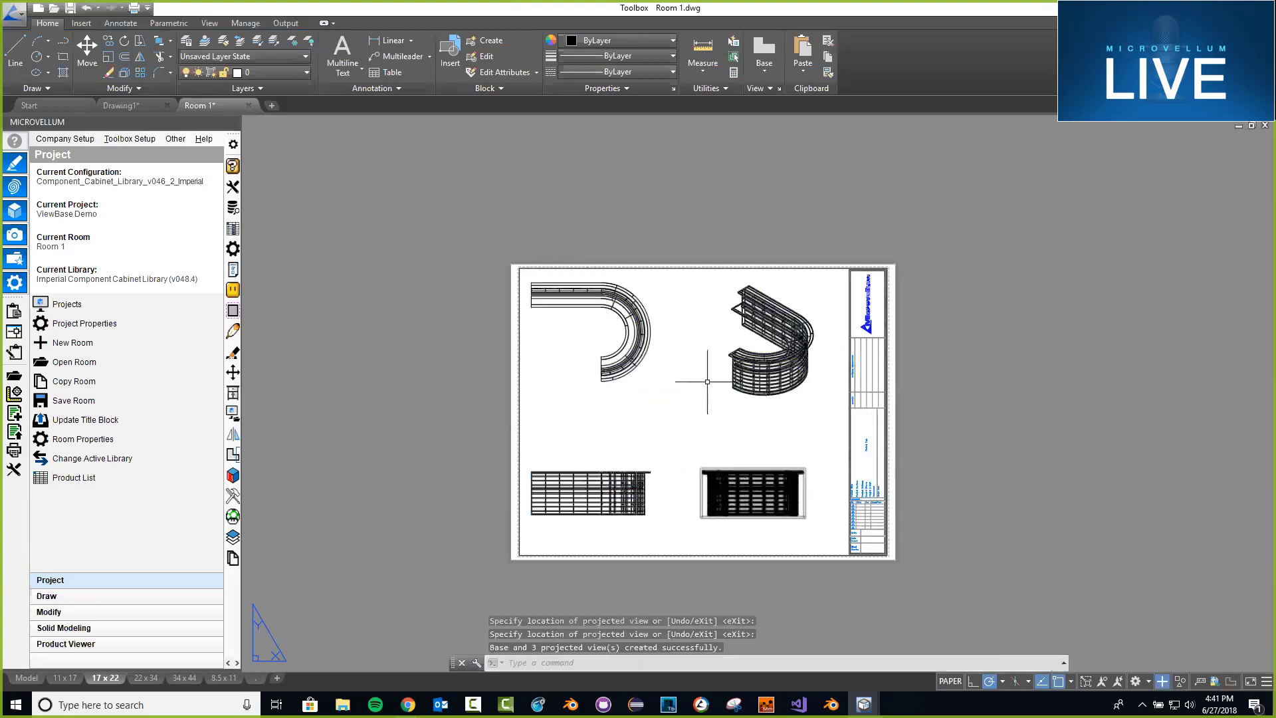
- Create a circular VIEWDETAIL view of the isometric view's front counter end, placing it between the plan and isometric views
{"action": "scroll", "coordinate": [666, 432], "scroll_direction": "up", "scroll_amount": 2}
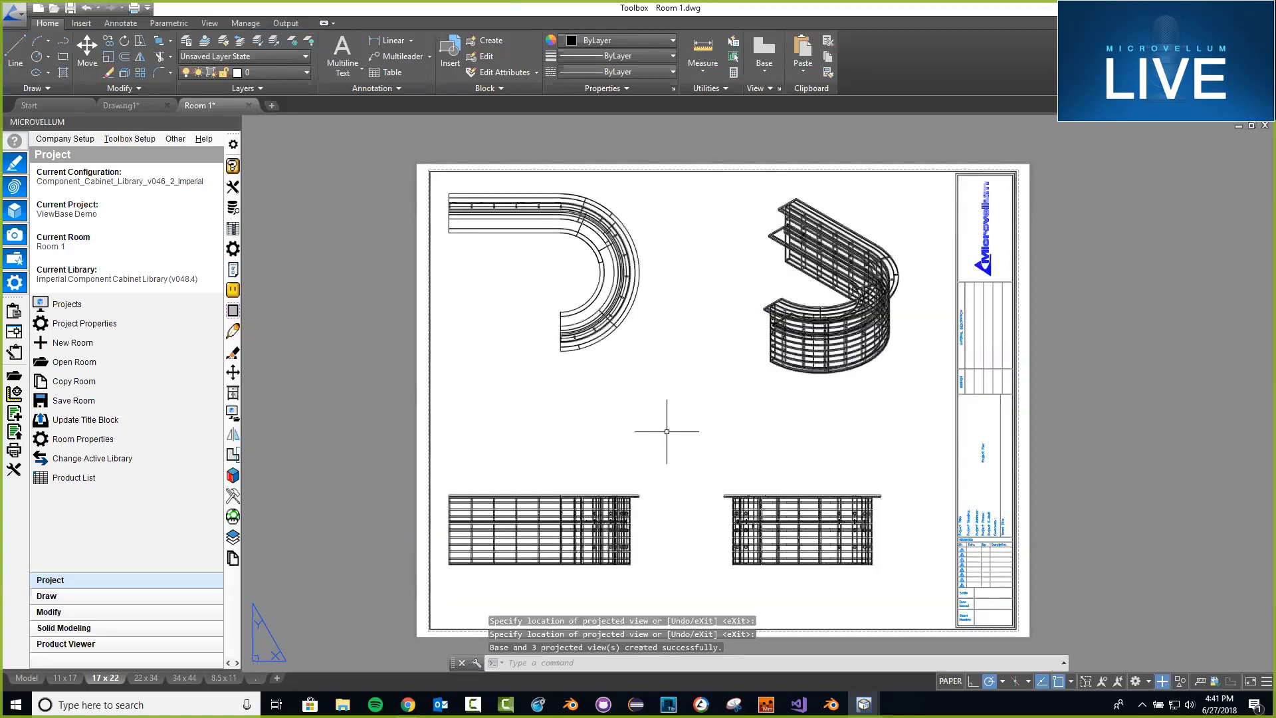
{"action": "middle_click_drag", "start_coordinate": [683, 411], "coordinate": [669, 388]}
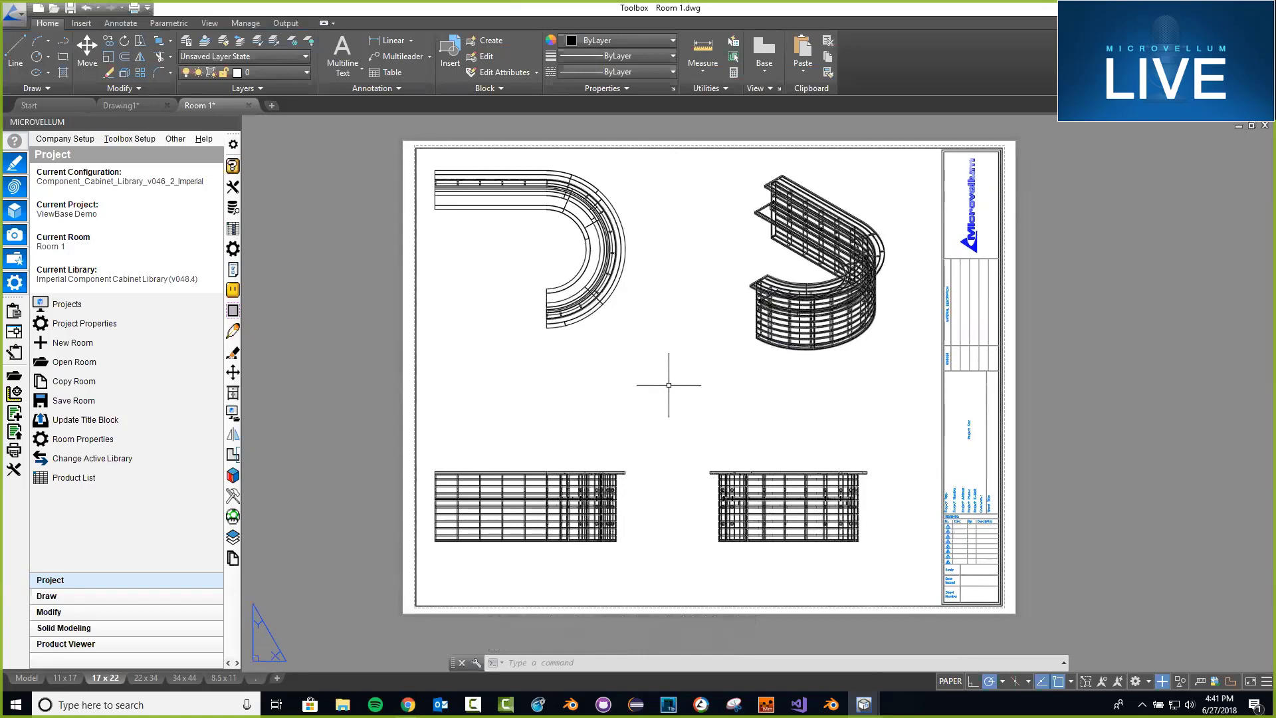
{"action": "type", "text": "VIEWDETAIL"}
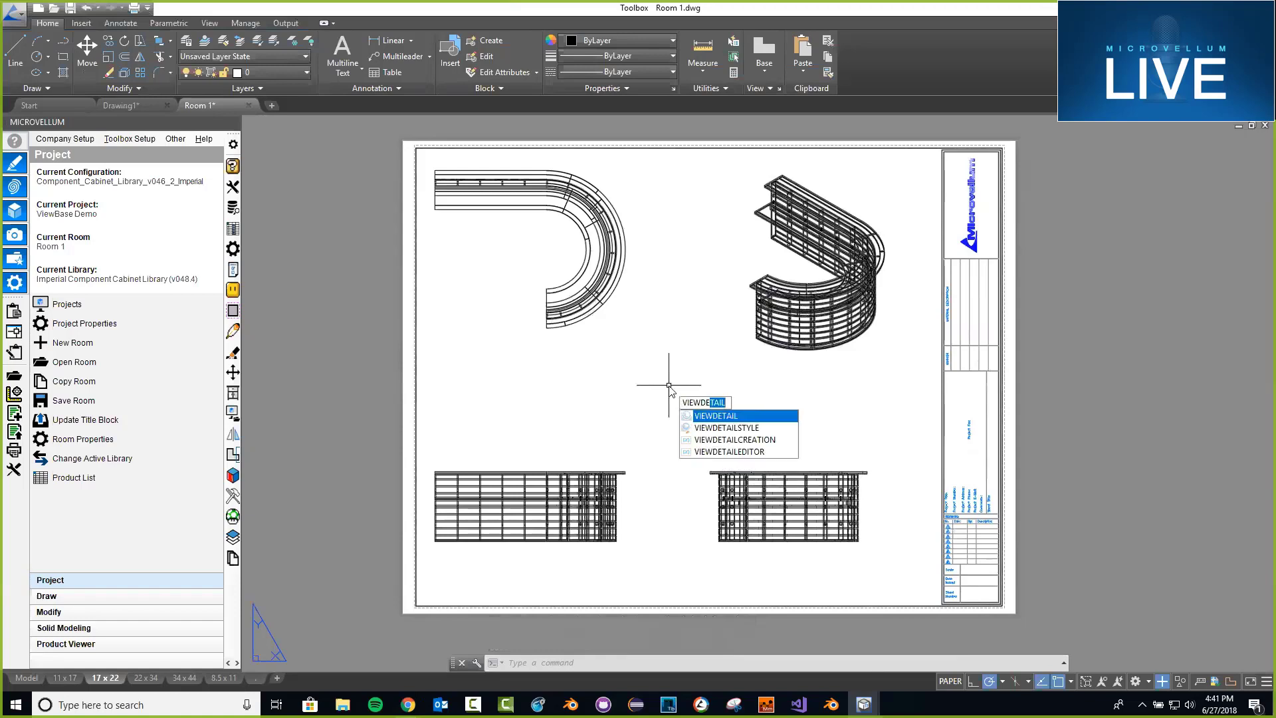
{"action": "key", "text": "Return"}
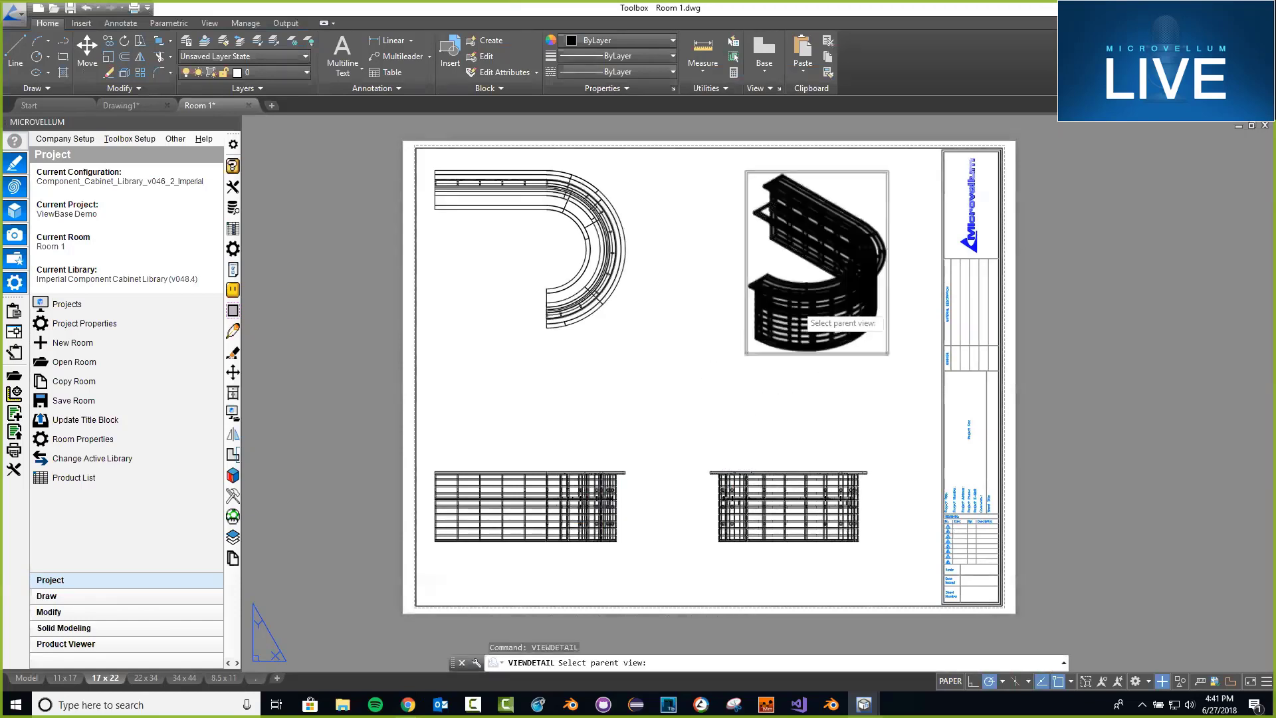
{"action": "left_click", "coordinate": [769, 307]}
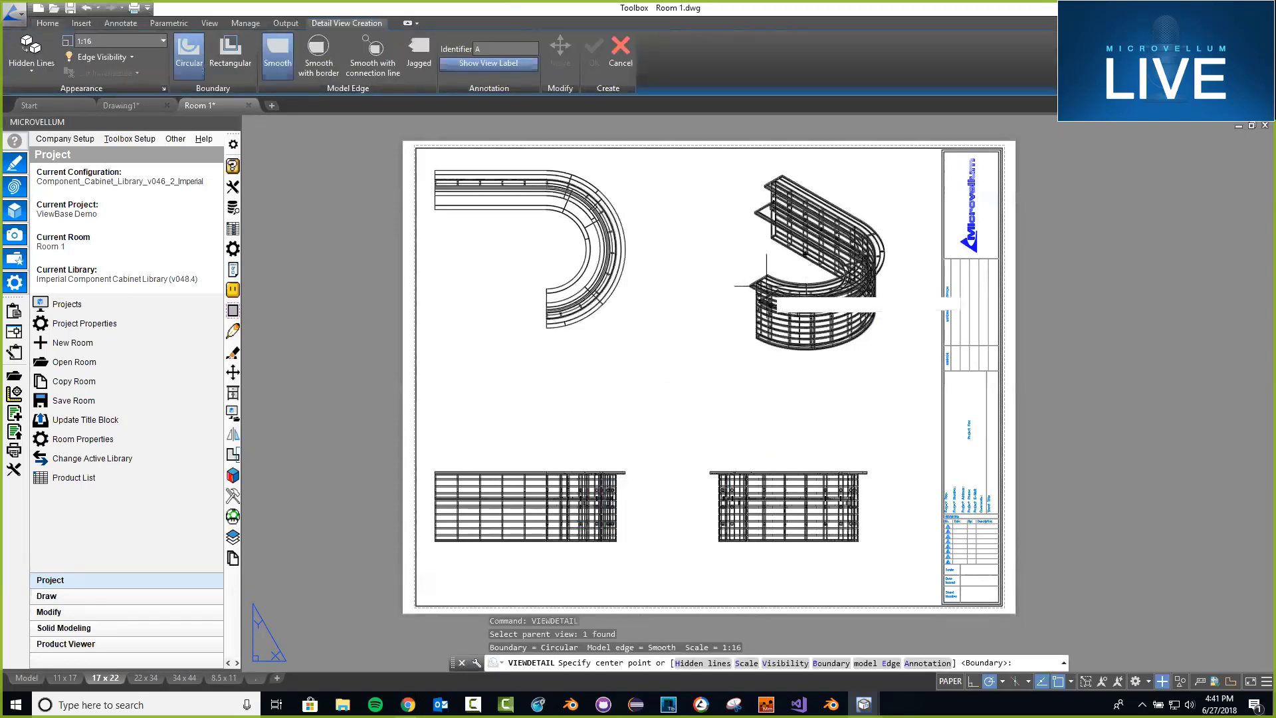
{"action": "left_click", "coordinate": [766, 286]}
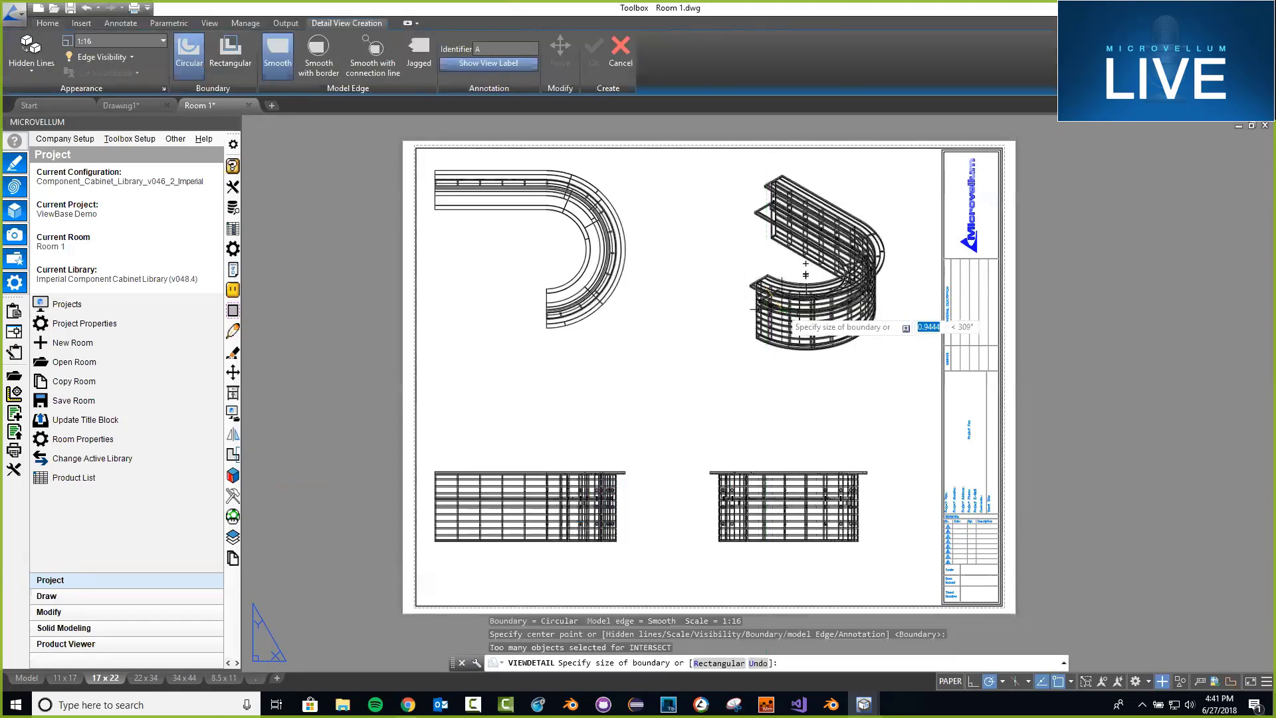
{"action": "left_click", "coordinate": [787, 317]}
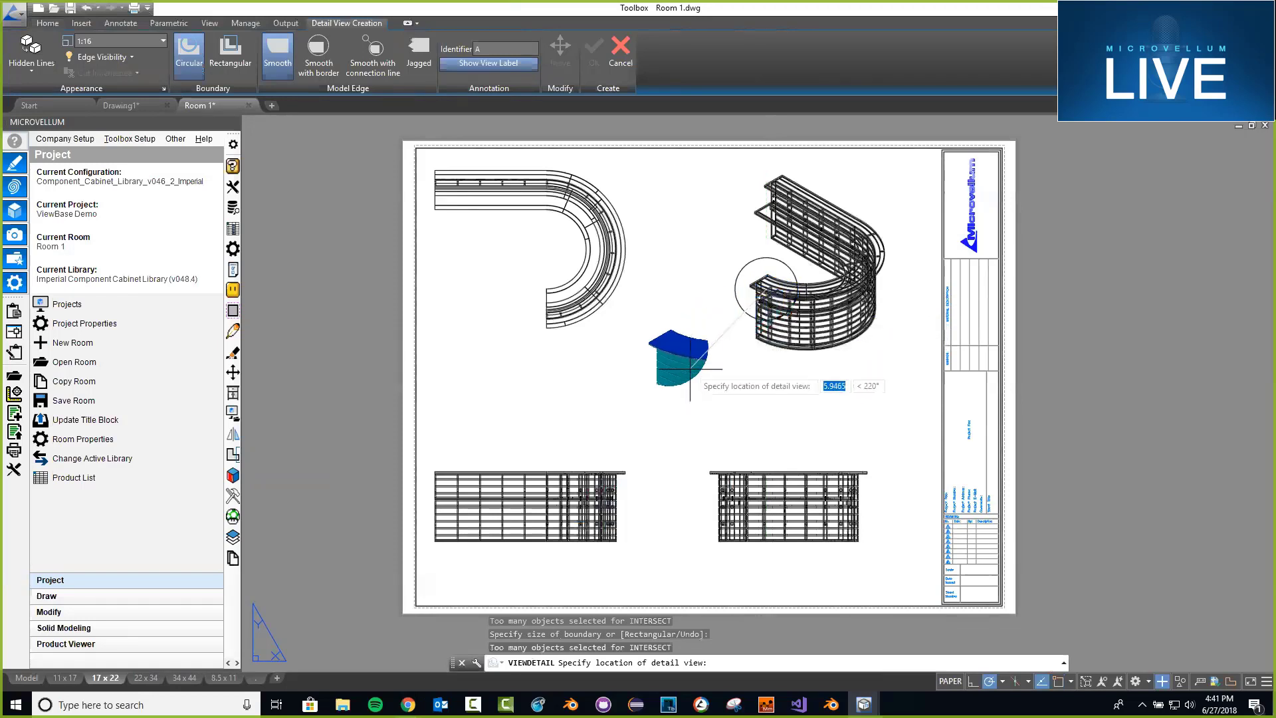
{"action": "left_click", "coordinate": [689, 343]}
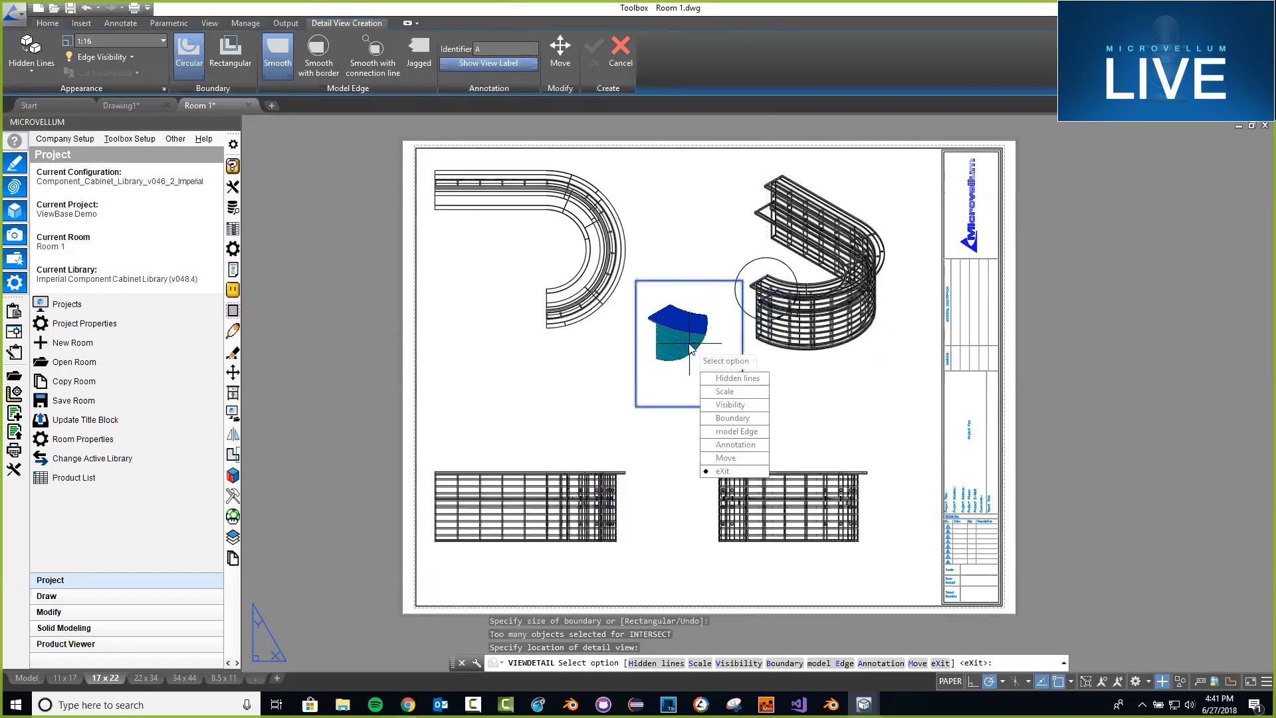
{"action": "key", "text": "Return"}
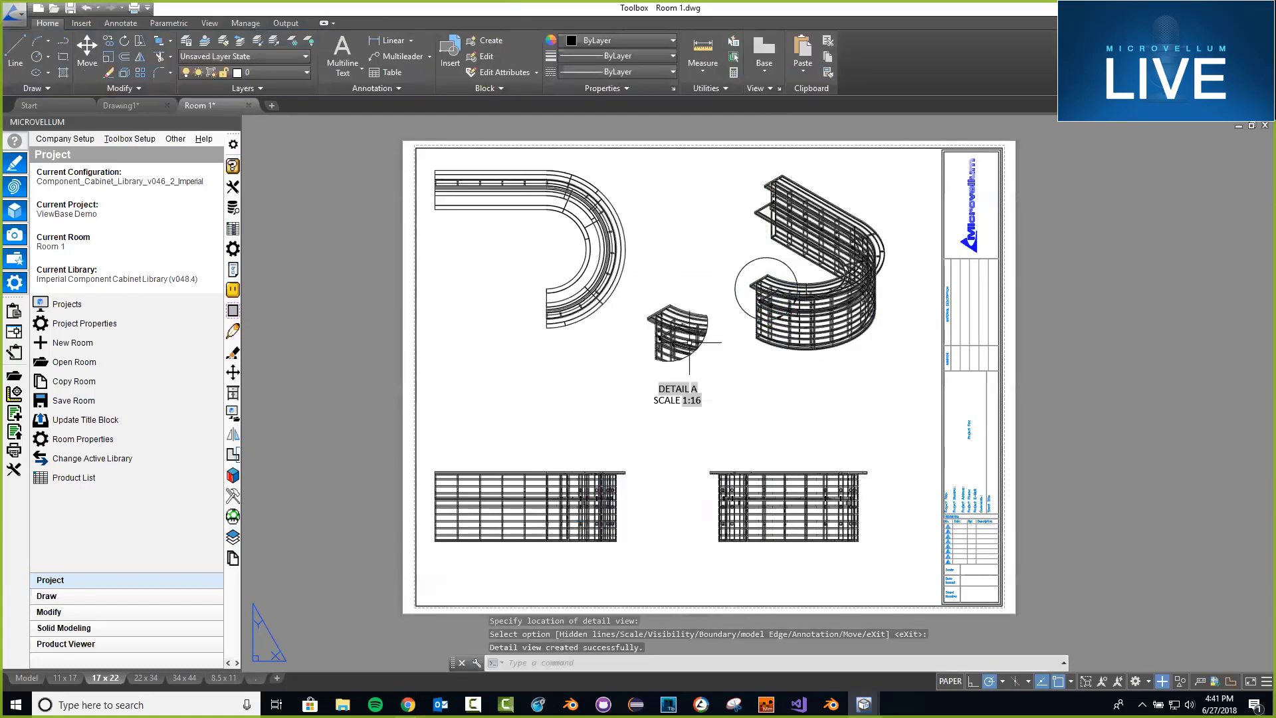
{"action": "scroll", "coordinate": [677, 343], "scroll_direction": "up", "scroll_amount": 2}
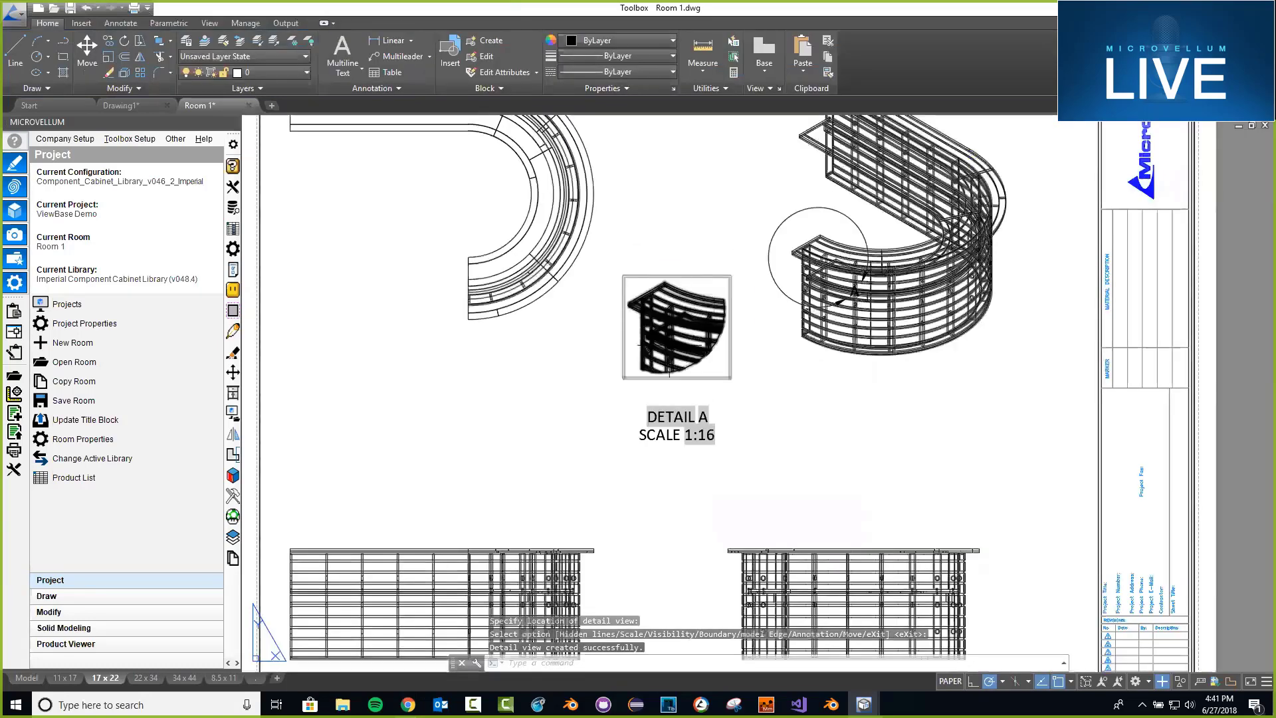
{"action": "scroll", "coordinate": [769, 379], "scroll_direction": "down", "scroll_amount": 3}
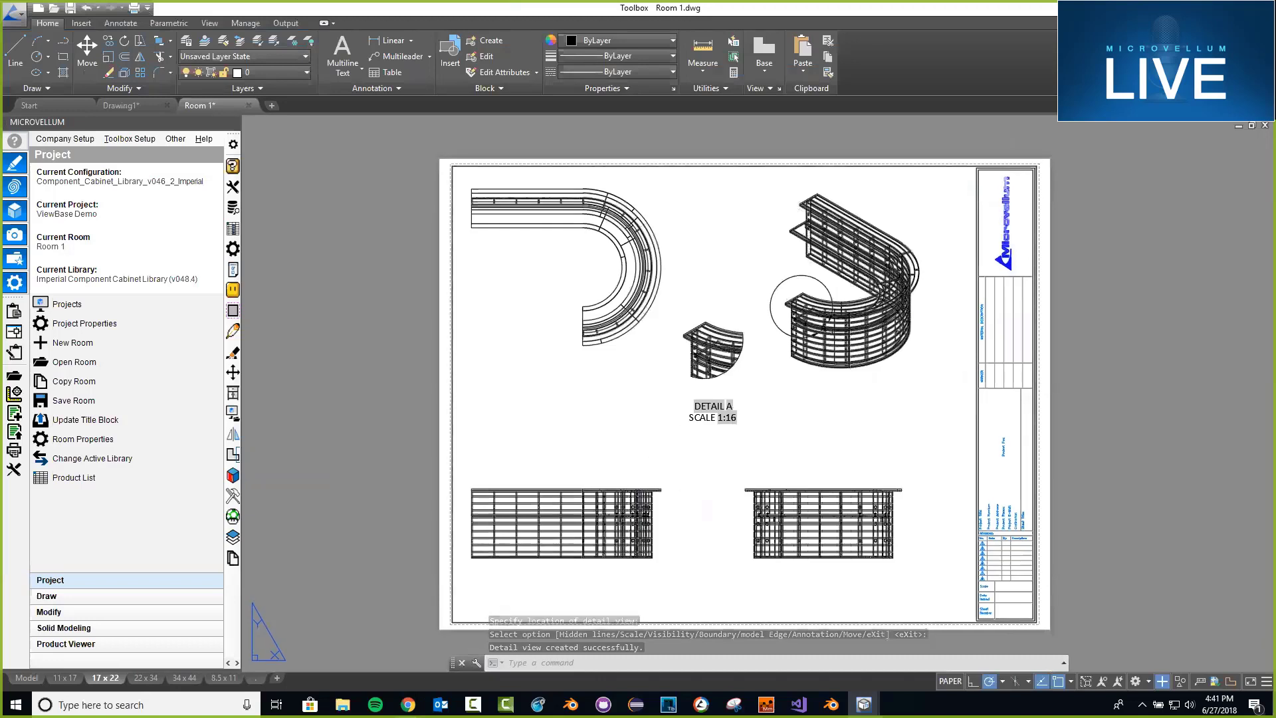
- Create a VIEWSECTION view from a vertical cut through the front base view, placing it between the front and side views
{"action": "type", "text": "vi"}
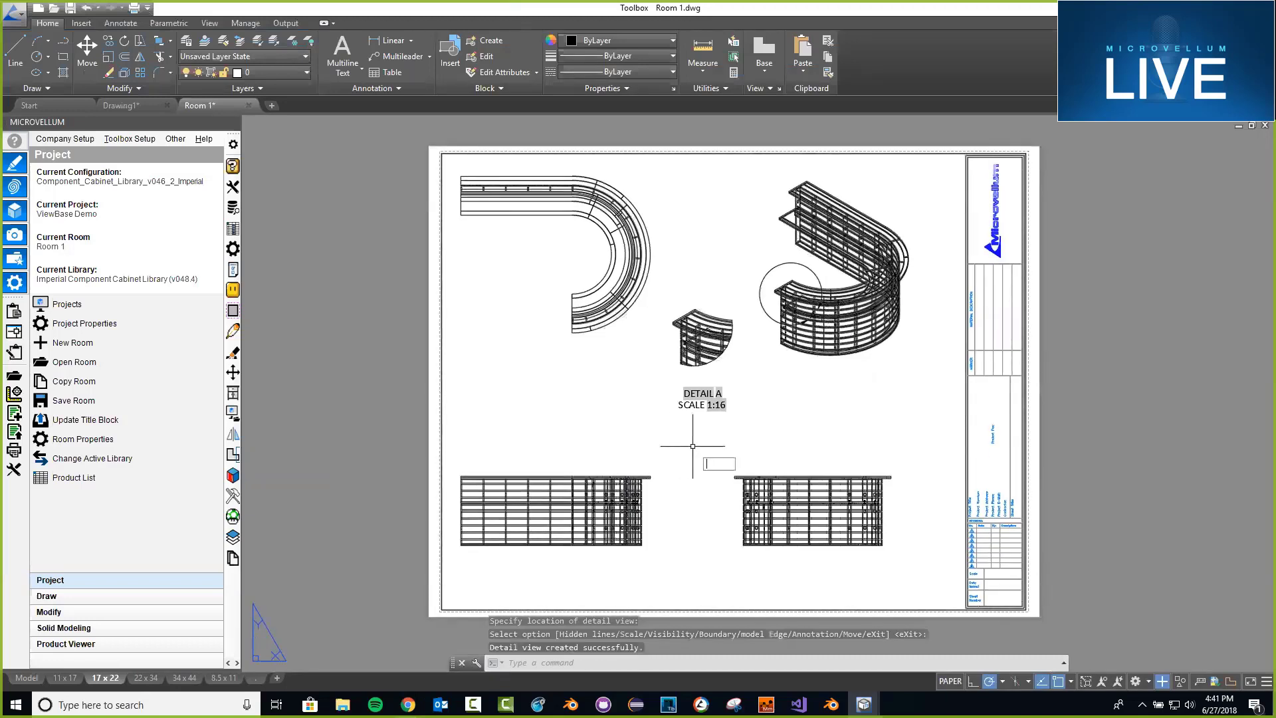
{"action": "type", "text": "ewsection"}
{"action": "key", "text": "Return"}
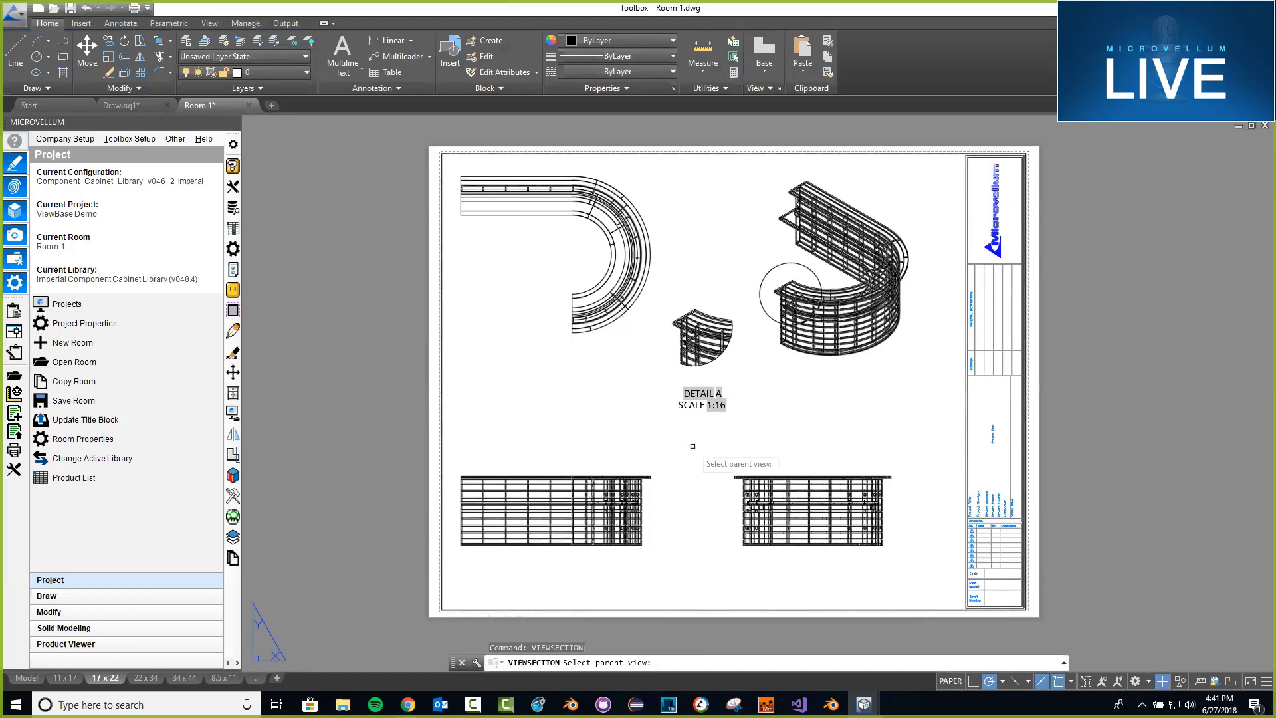
{"action": "left_click", "coordinate": [529, 512]}
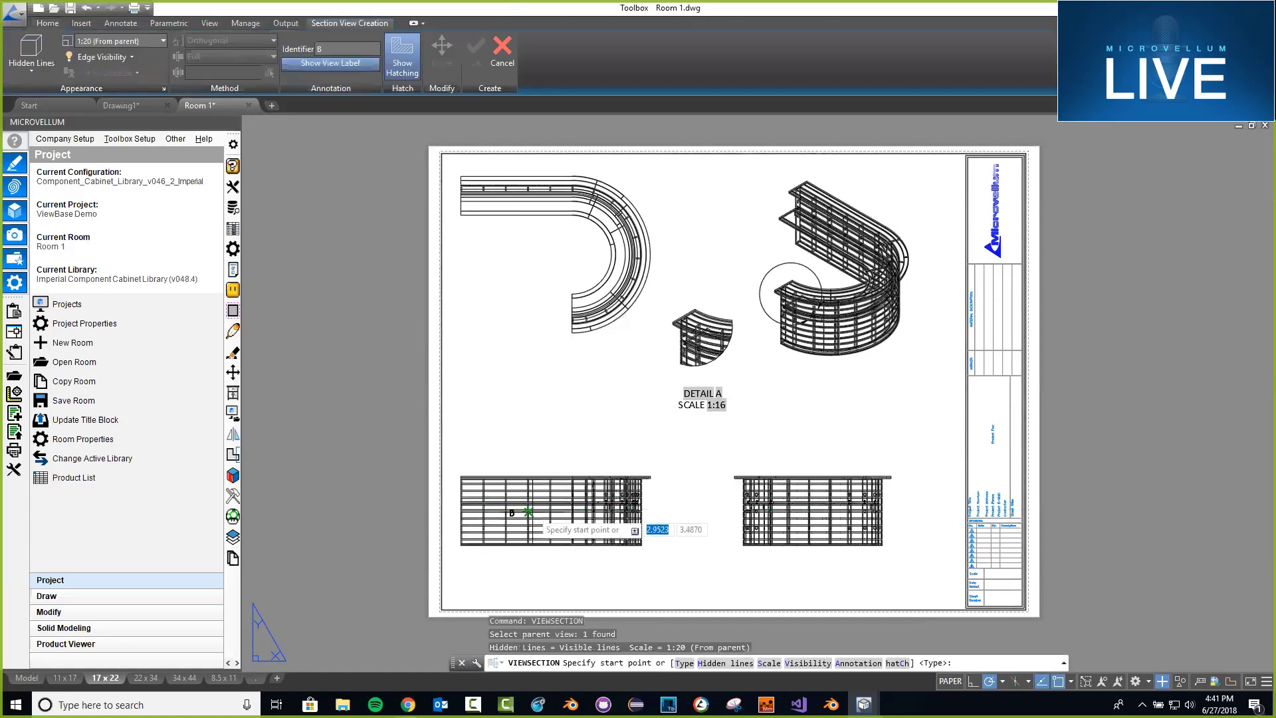
{"action": "left_click", "coordinate": [528, 455]}
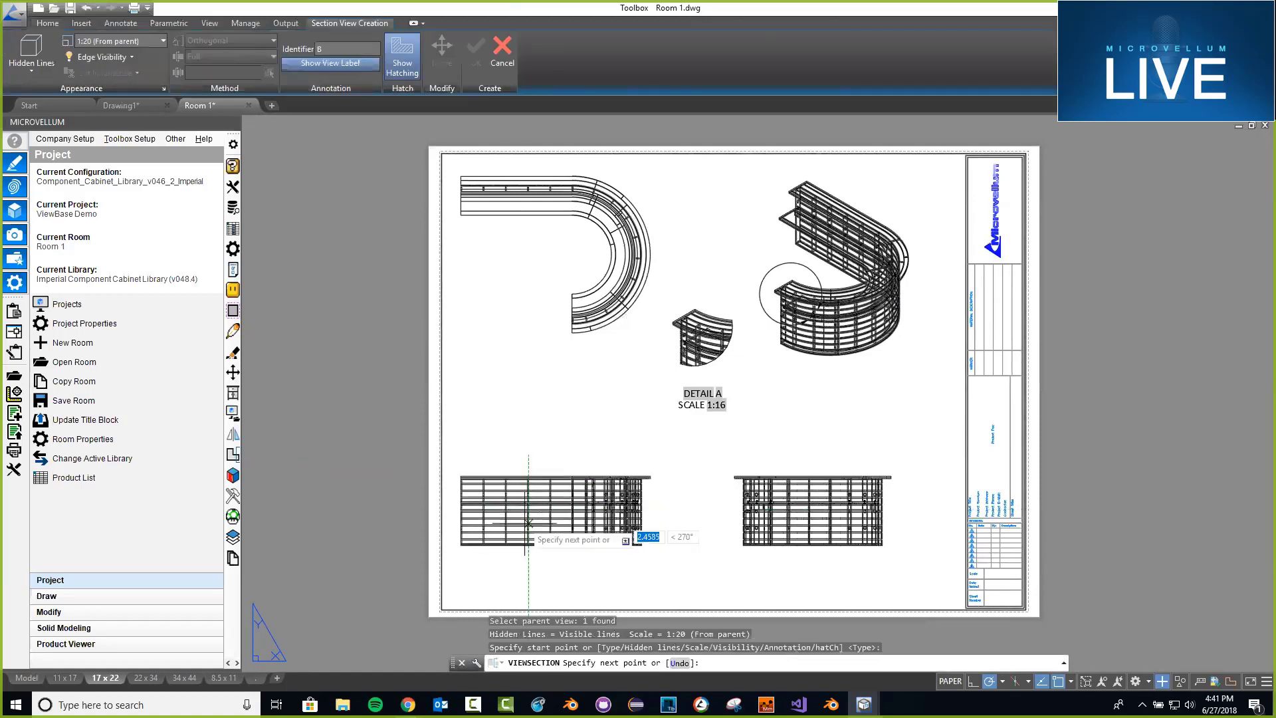
{"action": "left_click", "coordinate": [528, 553]}
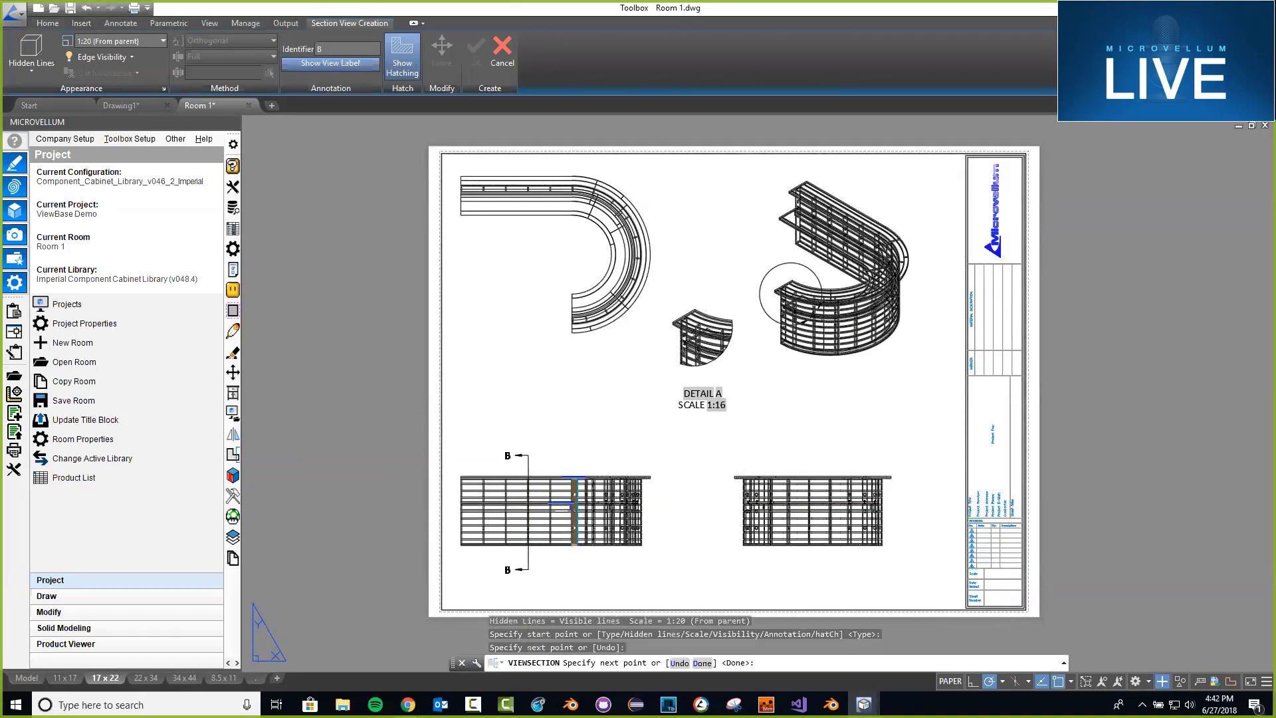
{"action": "key", "text": "Return"}
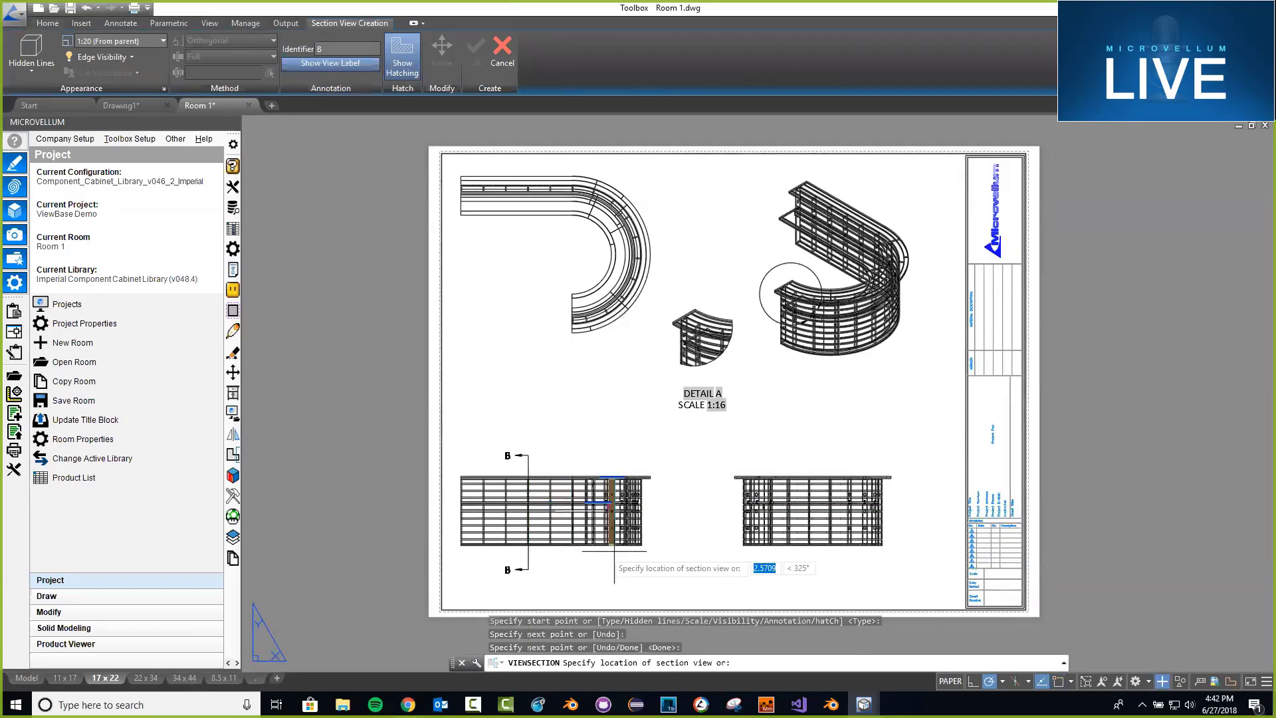
{"action": "left_click", "coordinate": [691, 558]}
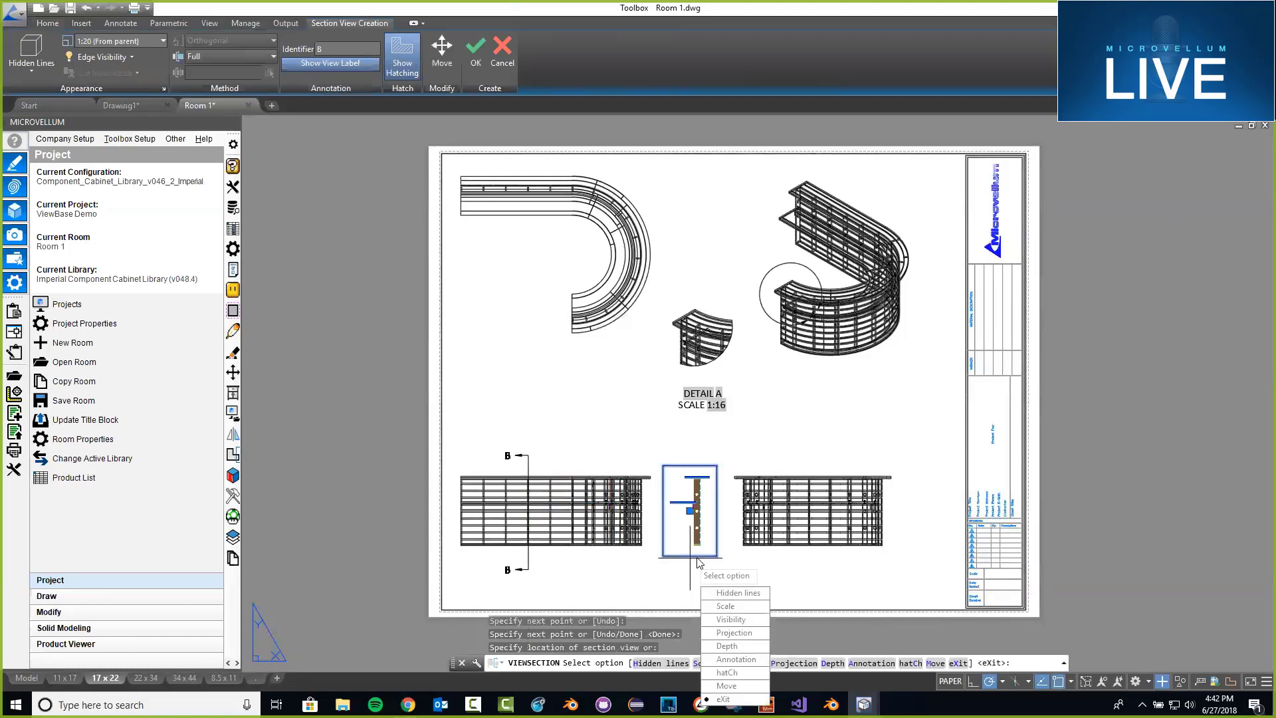
{"action": "key", "text": "Return"}
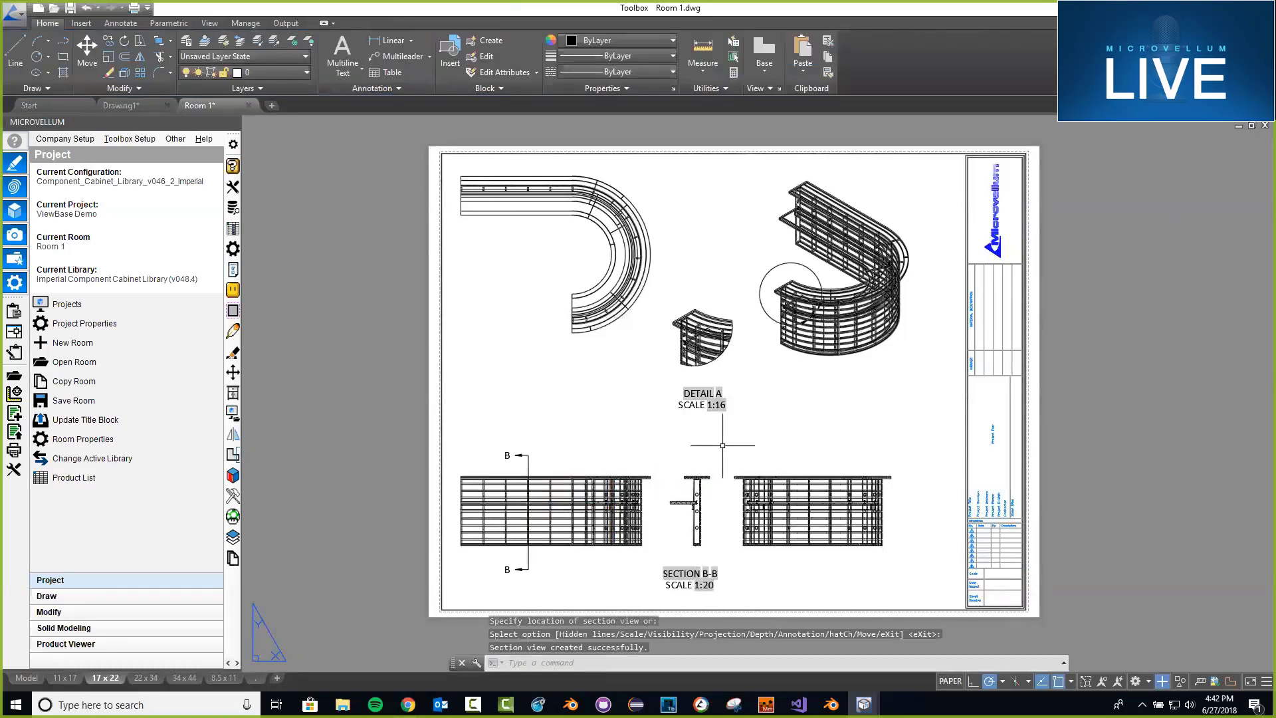
{"action": "middle_click_drag", "start_coordinate": [785, 438], "coordinate": [767, 436]}
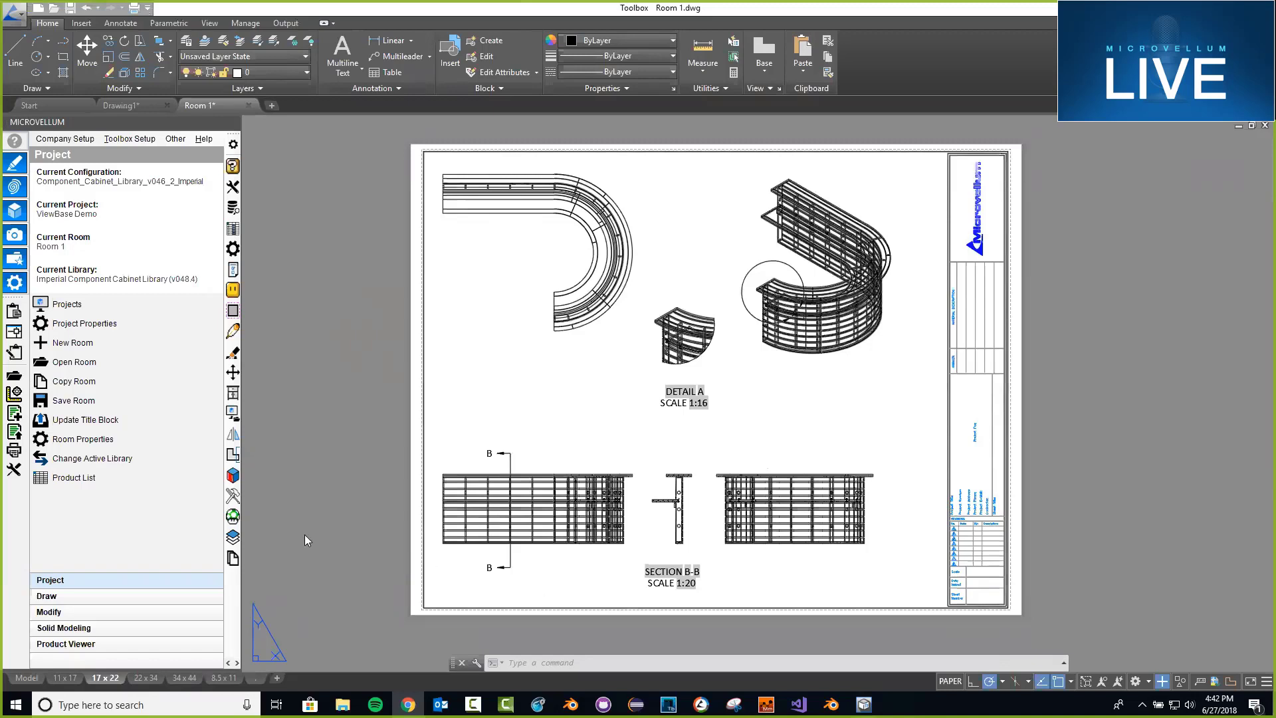
- Open the Library Designer and expand the imperial library's Products down to the frameless Base Cabinets
{"action": "left_click", "coordinate": [129, 139]}
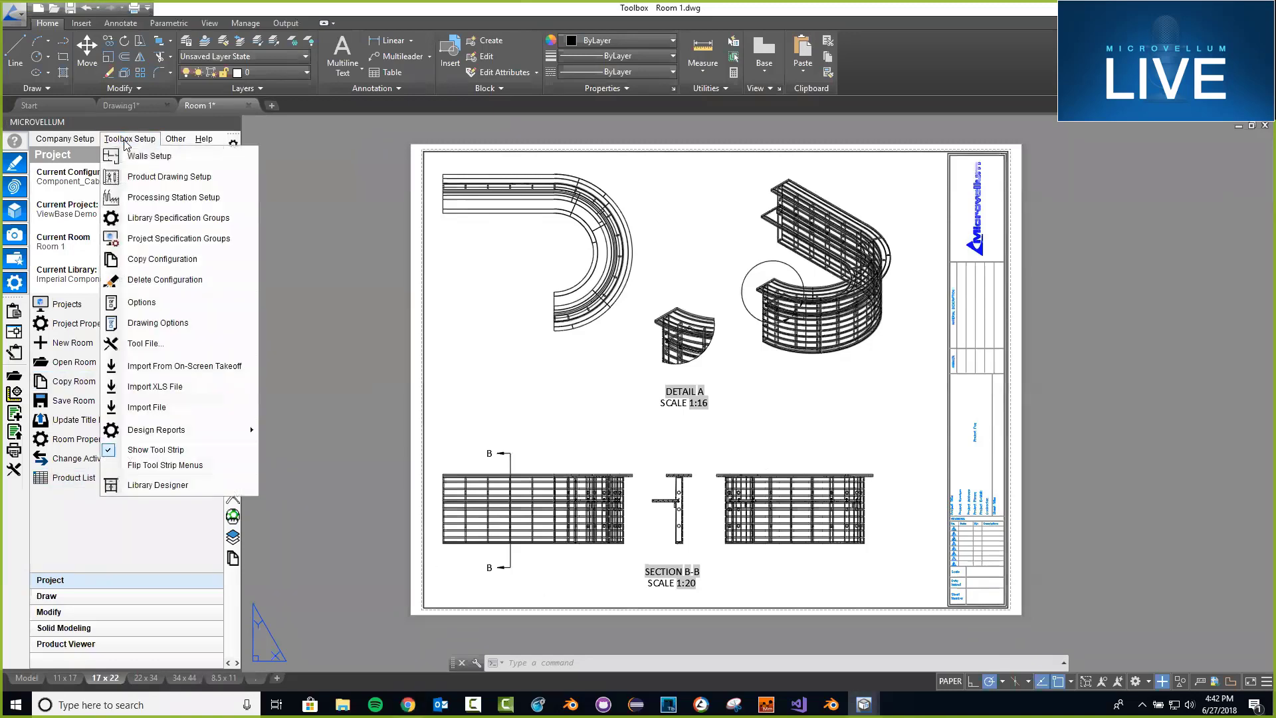
{"action": "left_click", "coordinate": [176, 486]}
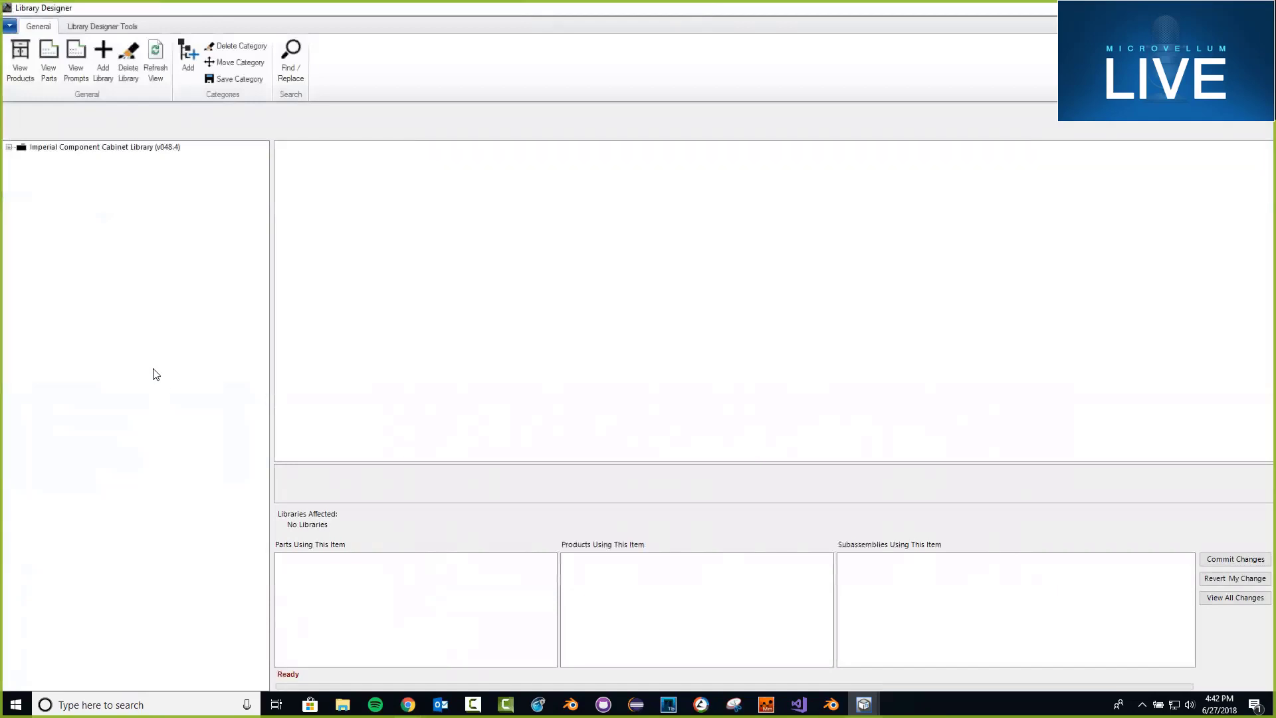
{"action": "double_click", "coordinate": [21, 148]}
{"action": "left_click", "coordinate": [21, 158]}
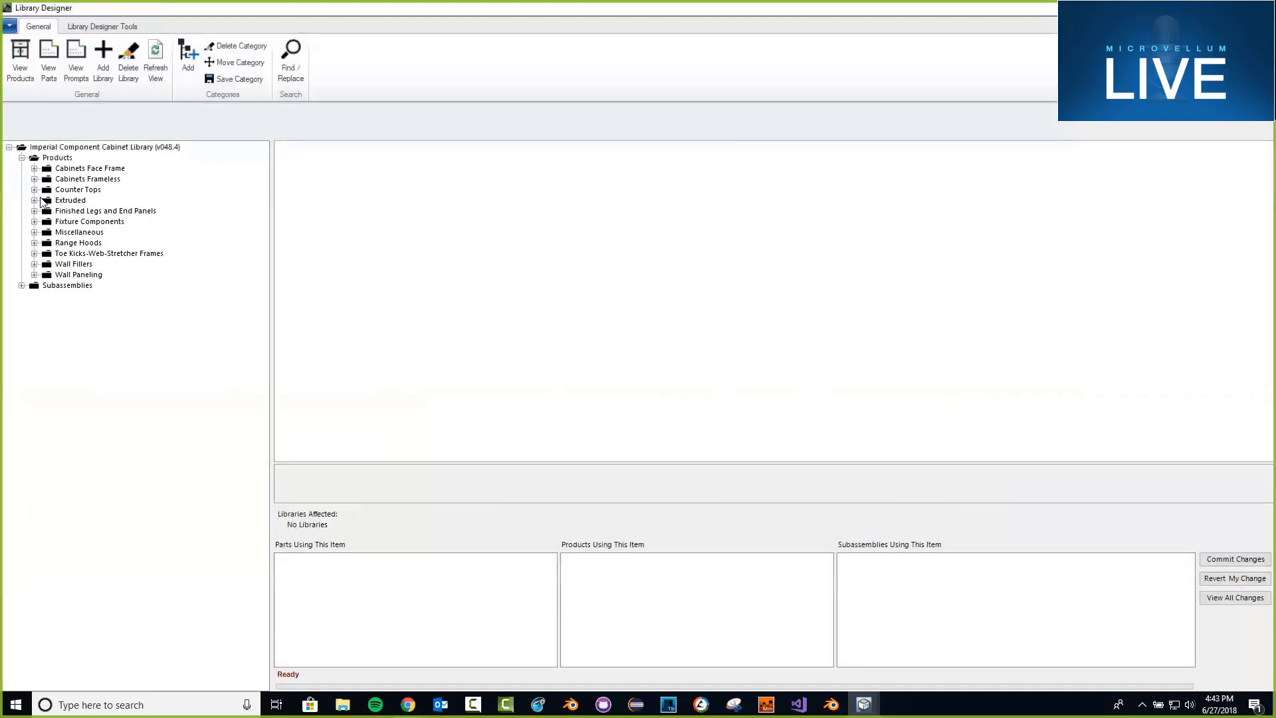
{"action": "double_click", "coordinate": [58, 178]}
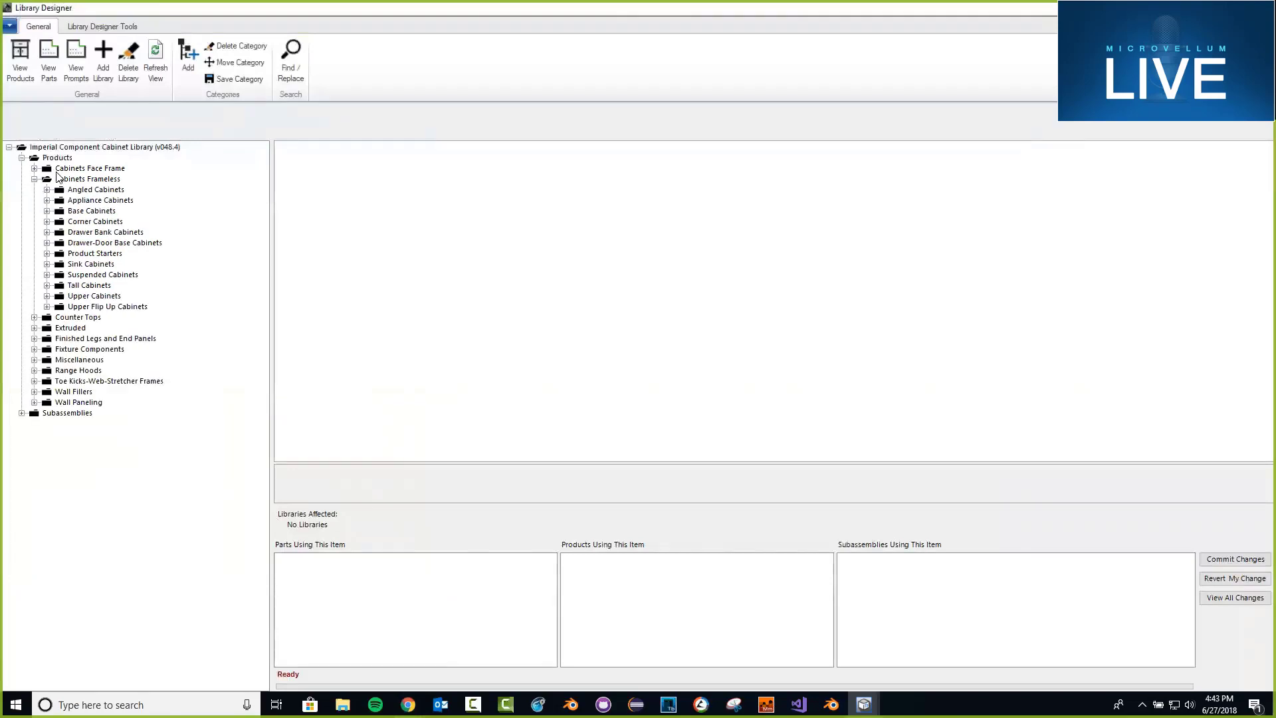
{"action": "left_click", "coordinate": [47, 211]}
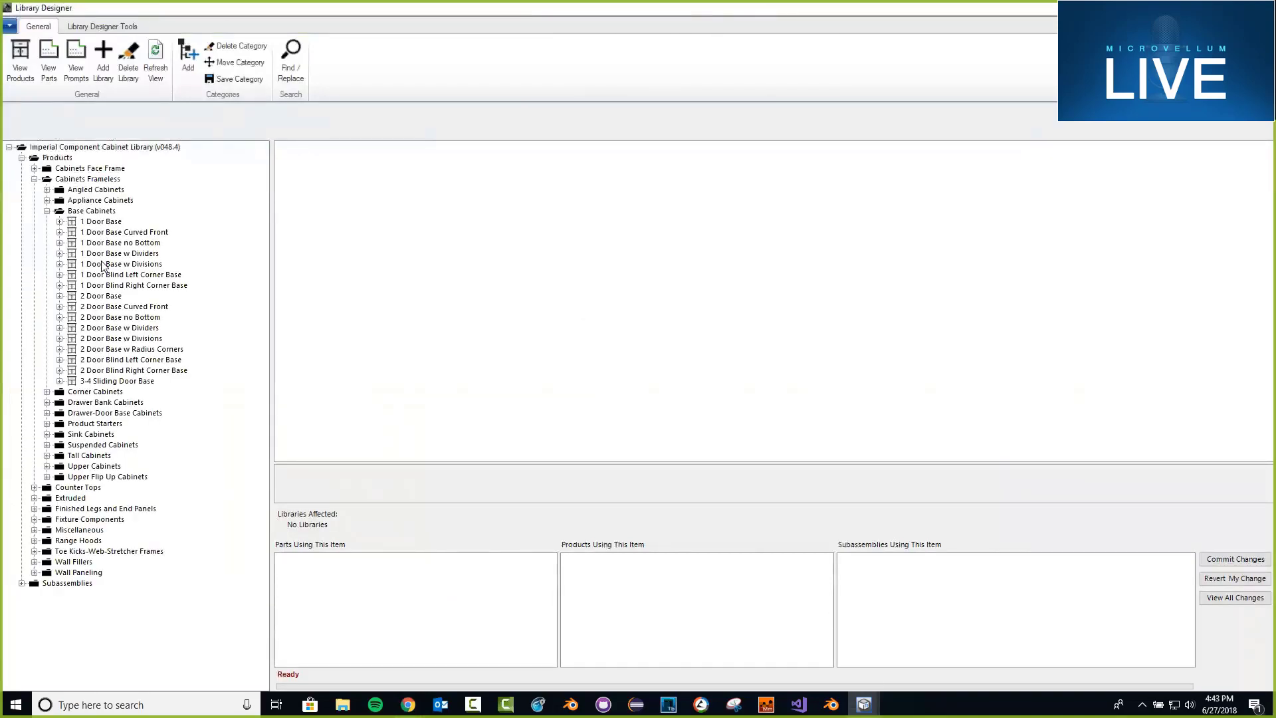
- Switch the Library Designer to its parts view and expand the Parts list
{"action": "left_click", "coordinate": [48, 60]}
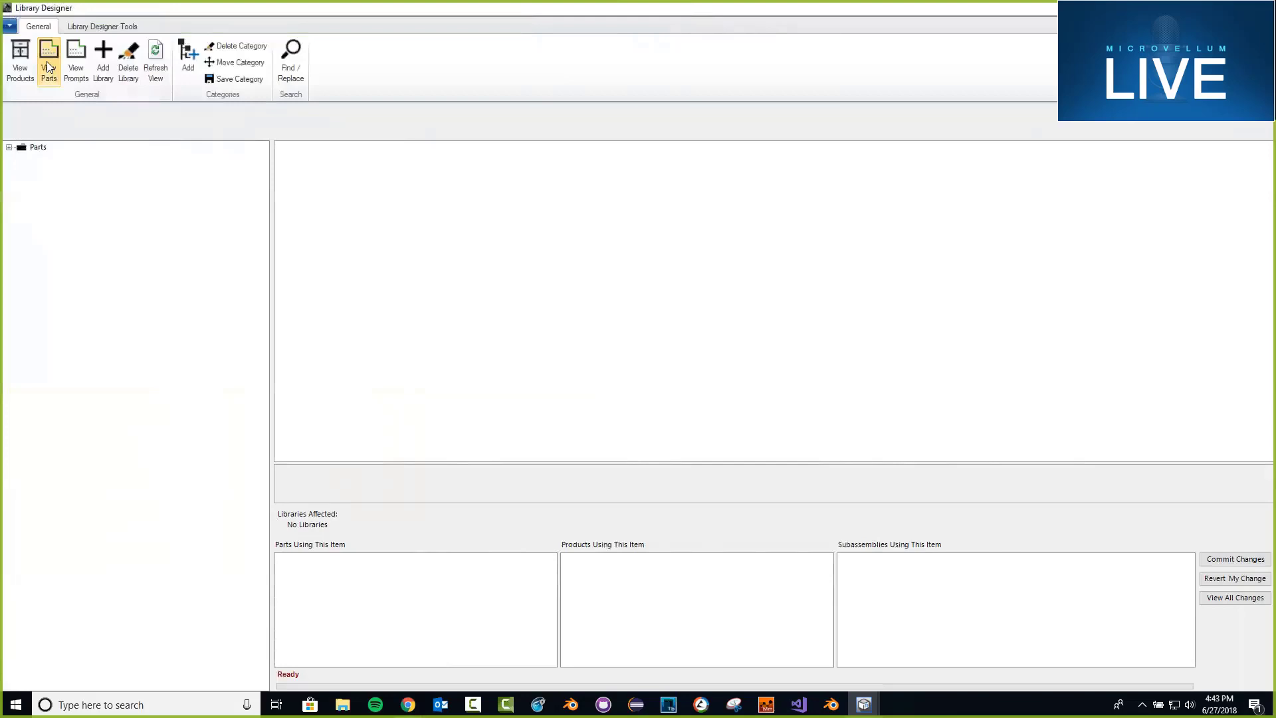
{"action": "left_click", "coordinate": [10, 146]}
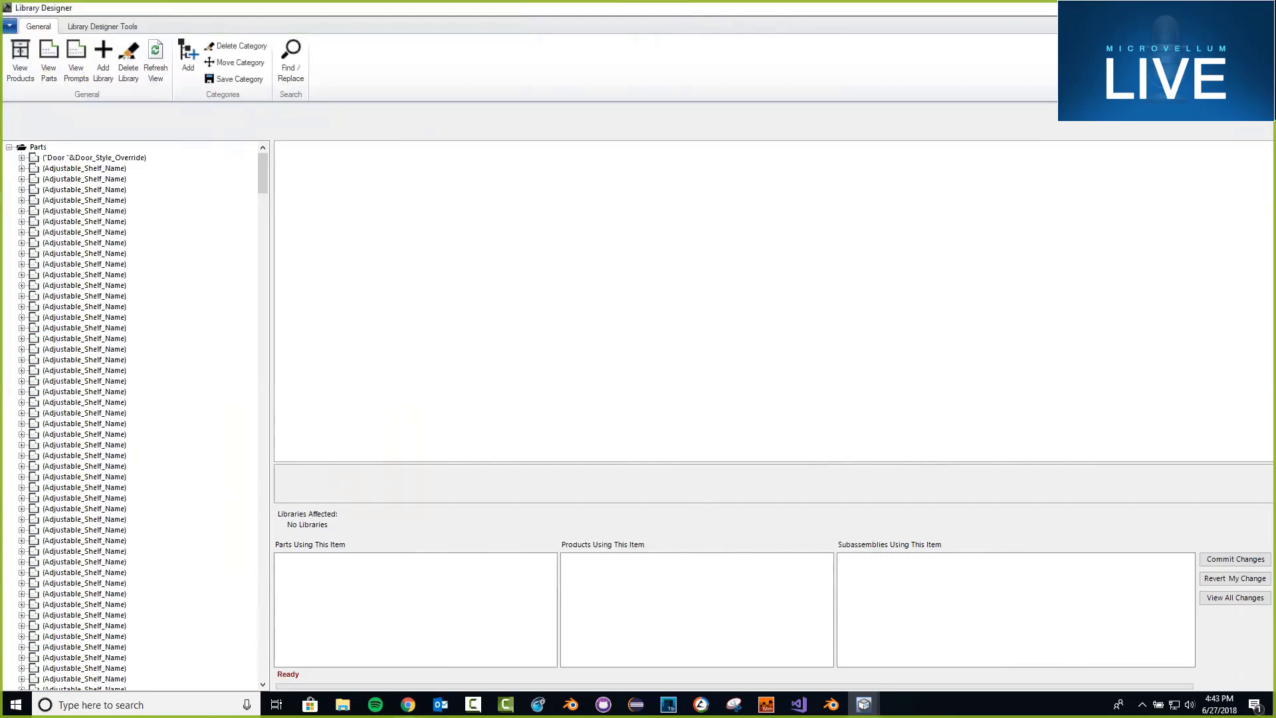
{"action": "left_click", "coordinate": [409, 704]}
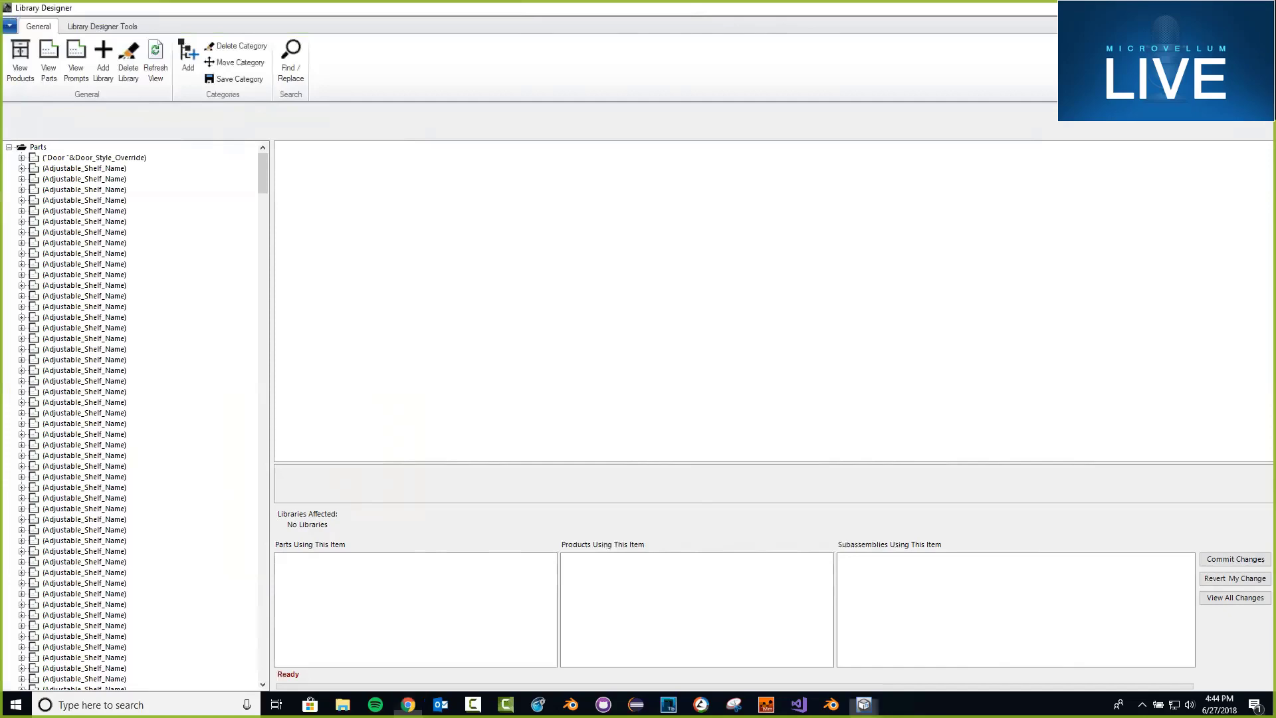
- Return to the Room 1 drawing, switch to model space and run MVTB7 to open the Toolbox start window
{"action": "key", "text": "alt+Tab"}
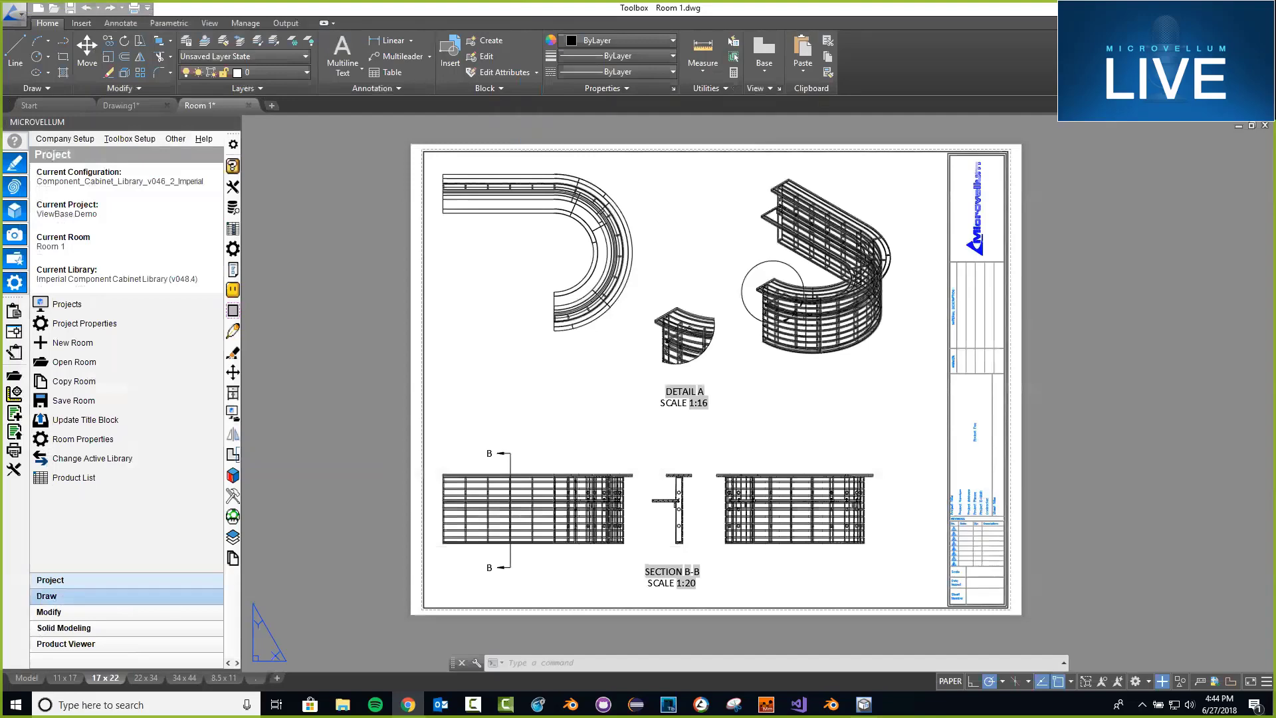
{"action": "left_click", "coordinate": [26, 678]}
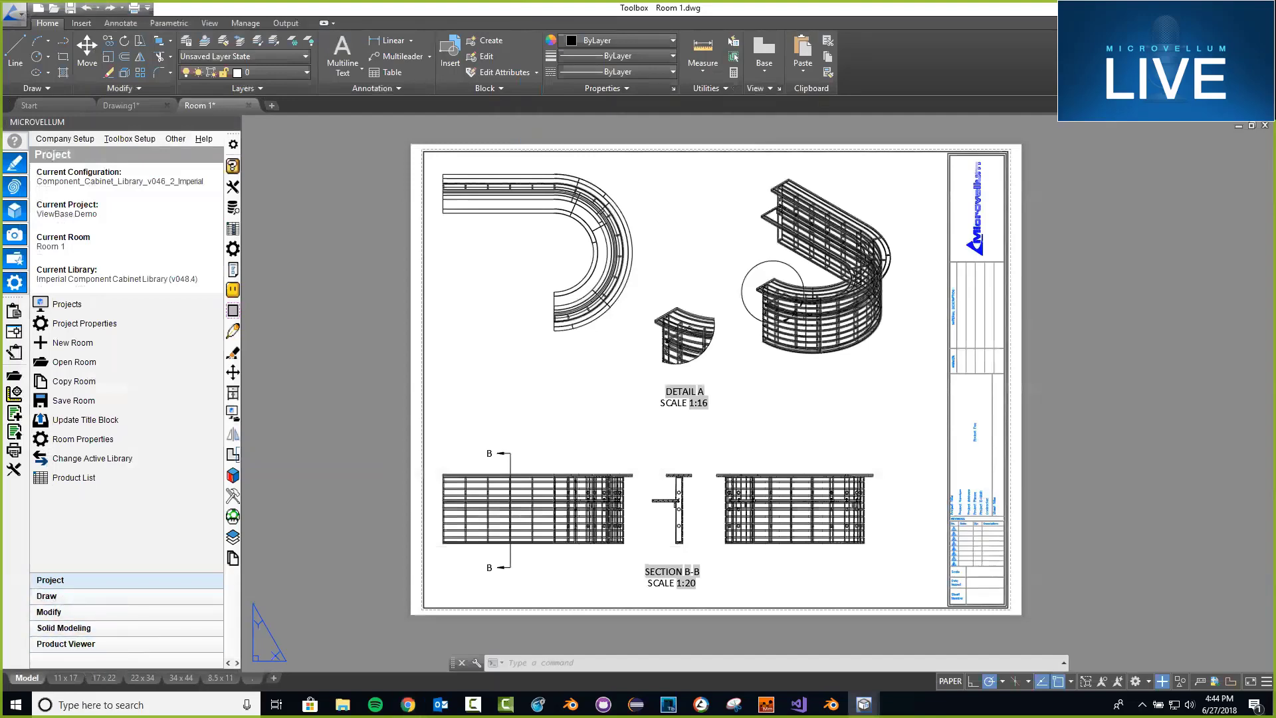
{"action": "type", "text": "MVTB7"}
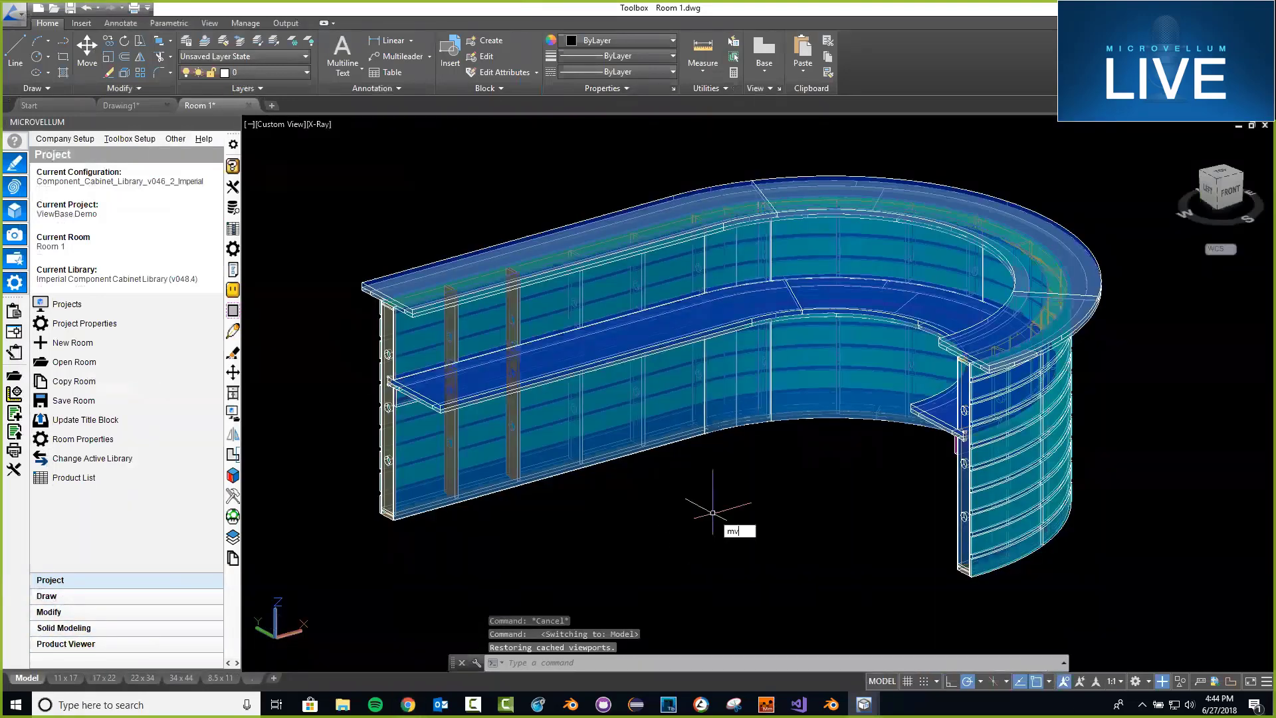
{"action": "key", "text": "Return"}
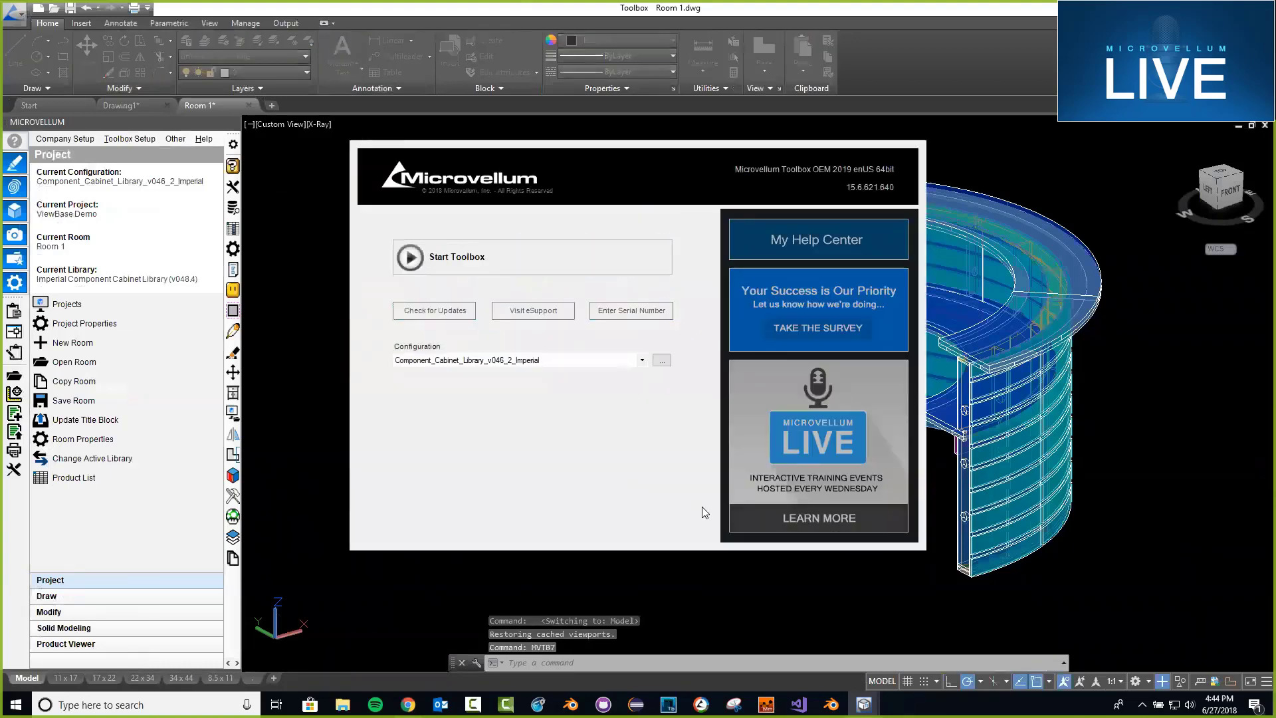
- Open the application settings manager, view the current preferences, and return to the current configurations
{"action": "left_click", "coordinate": [661, 362]}
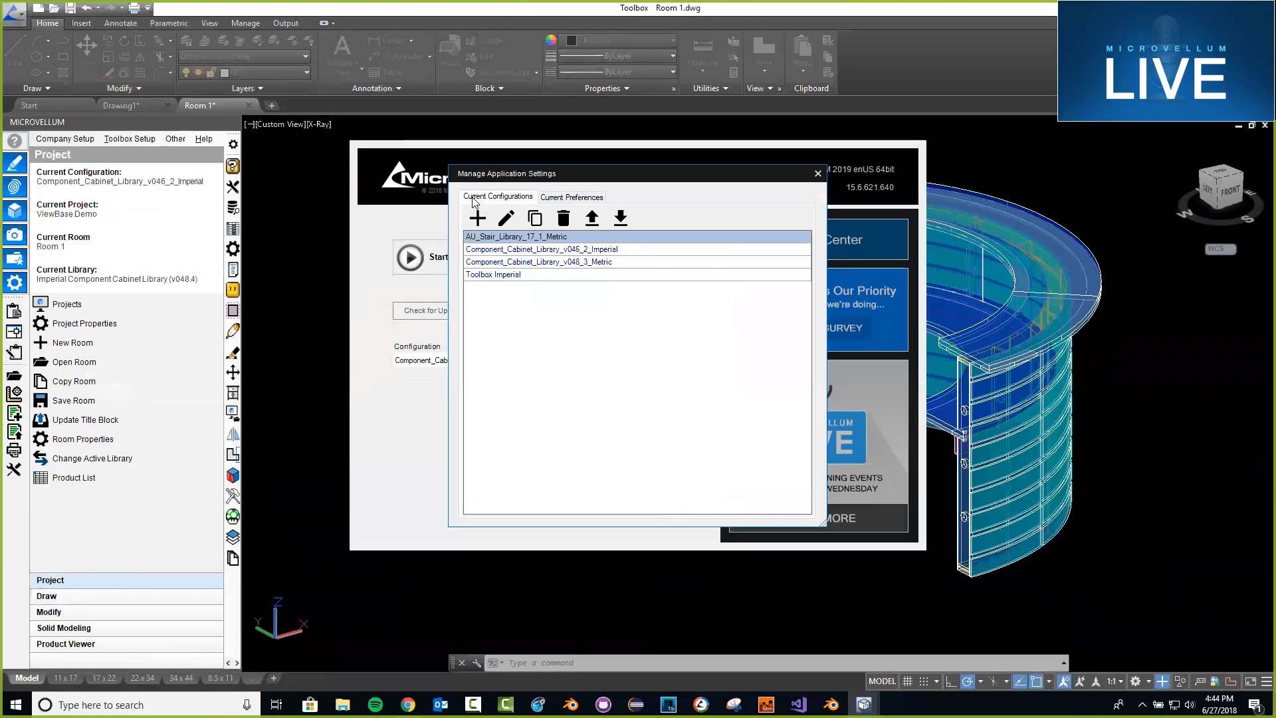
{"action": "left_click", "coordinate": [560, 201]}
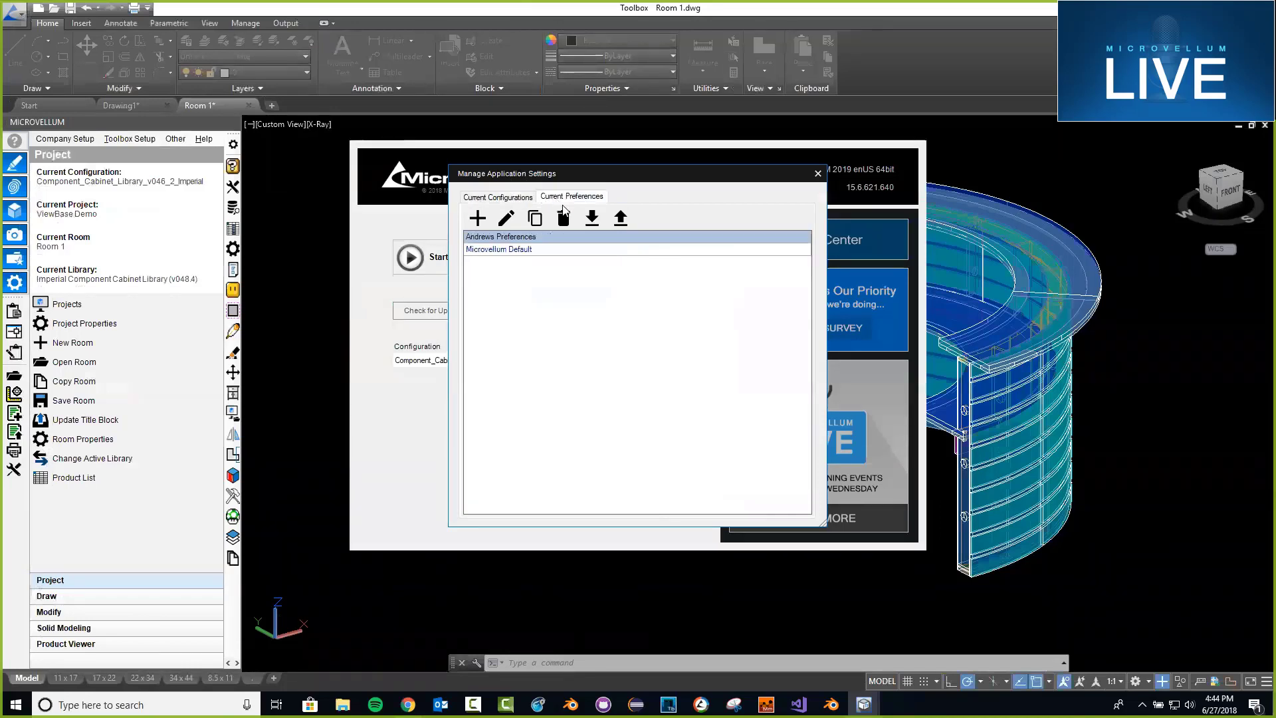
{"action": "left_click", "coordinate": [502, 197]}
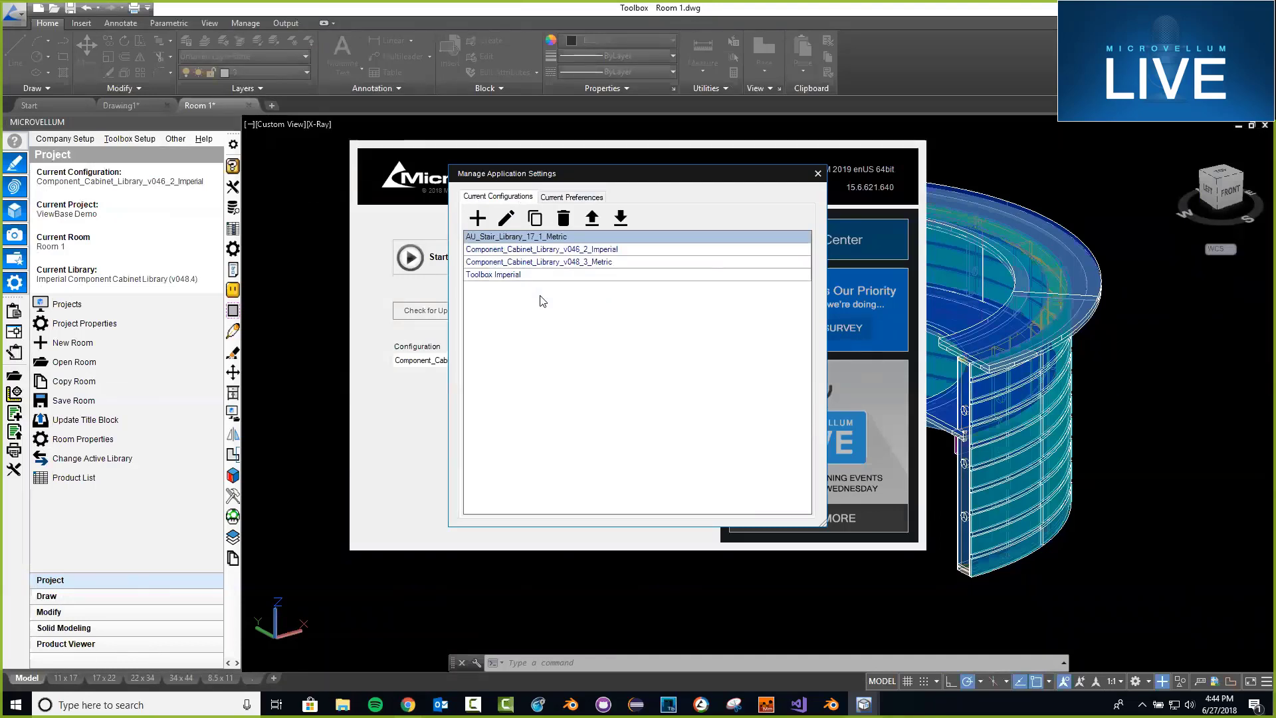
- View the current preferences and the existing configurations available to add, marking AU_Stair_Library_17_1_Metric under Toolbox Standard, and cancel the selection
{"action": "left_click", "coordinate": [572, 197]}
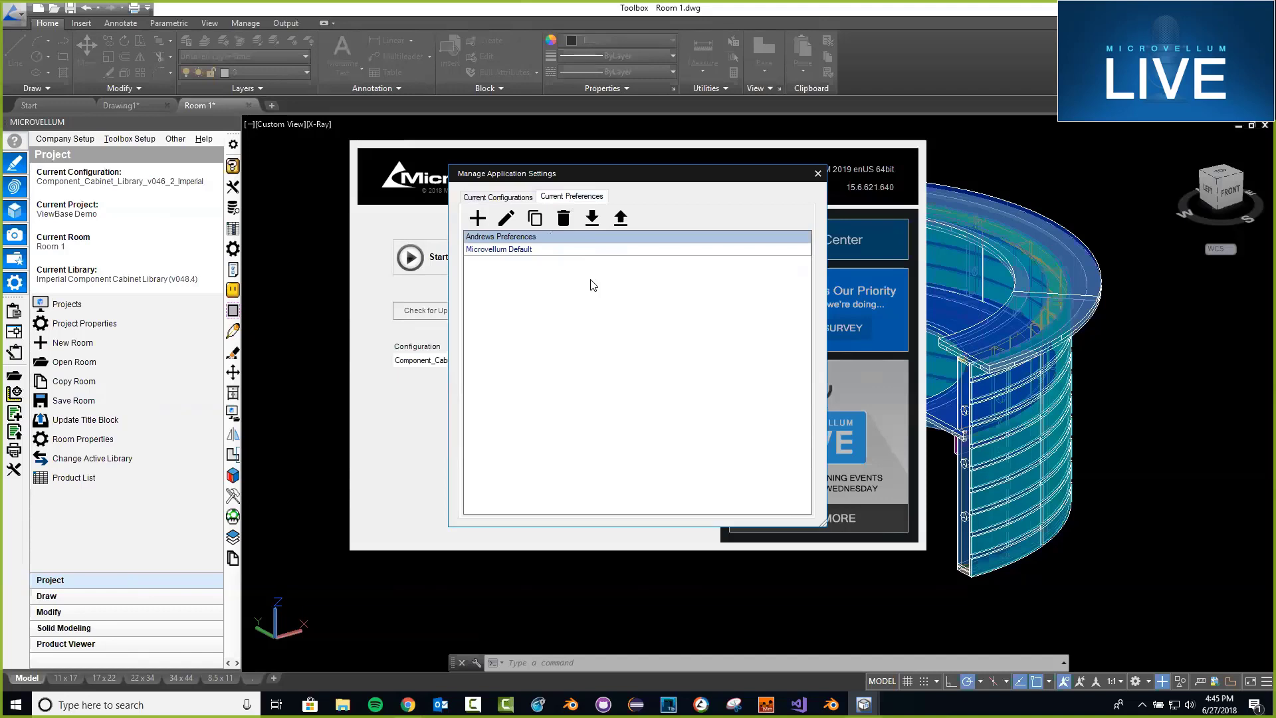
{"action": "left_click", "coordinate": [499, 197]}
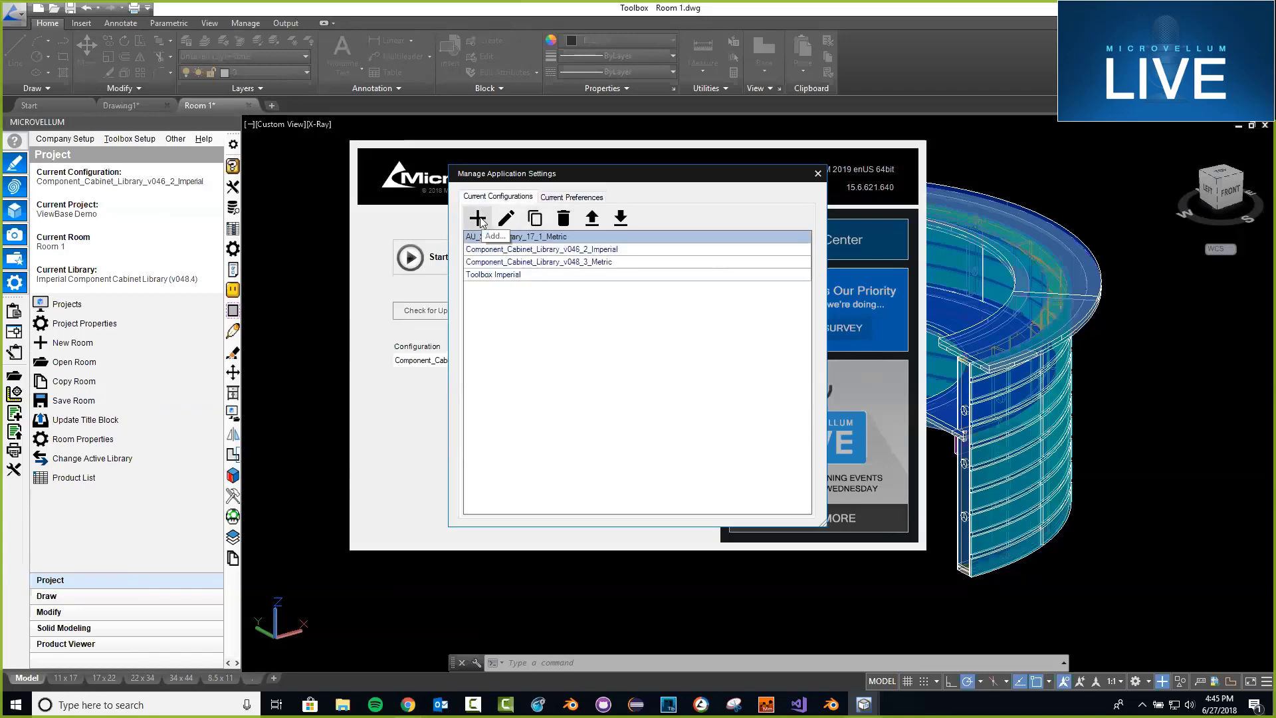
{"action": "left_click", "coordinate": [478, 219]}
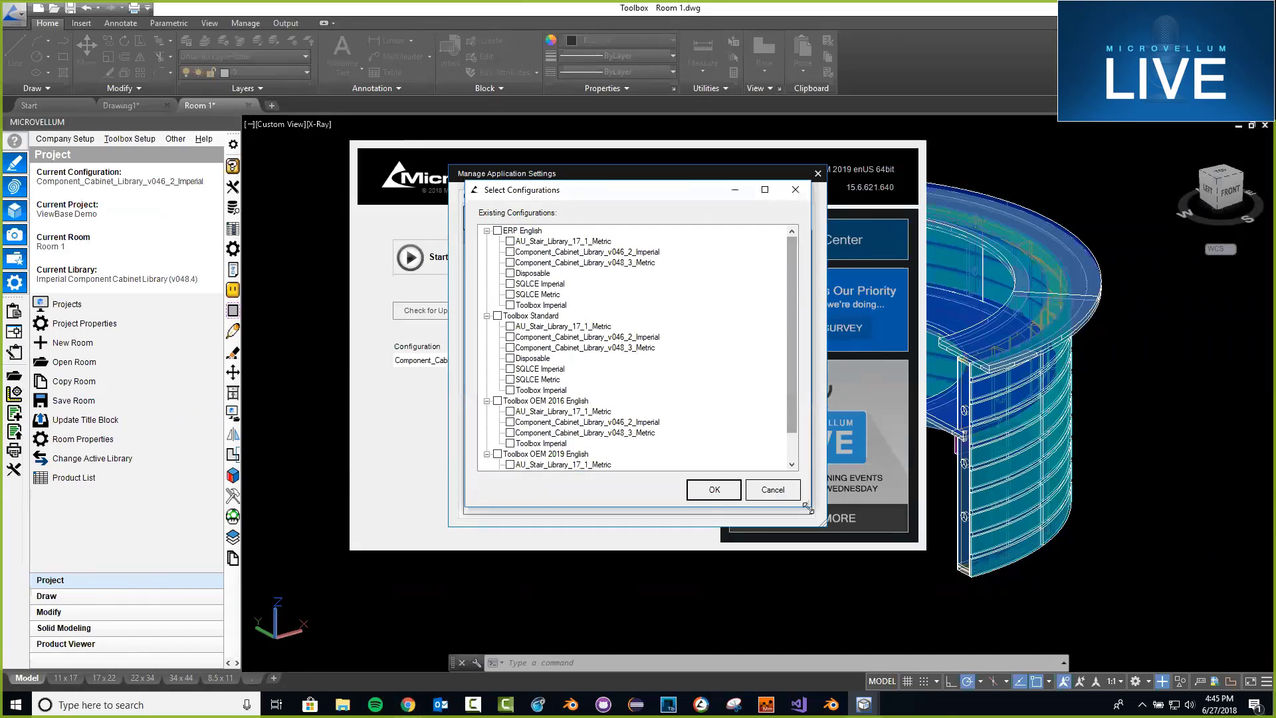
{"action": "left_click_drag", "start_coordinate": [810, 506], "coordinate": [817, 566]}
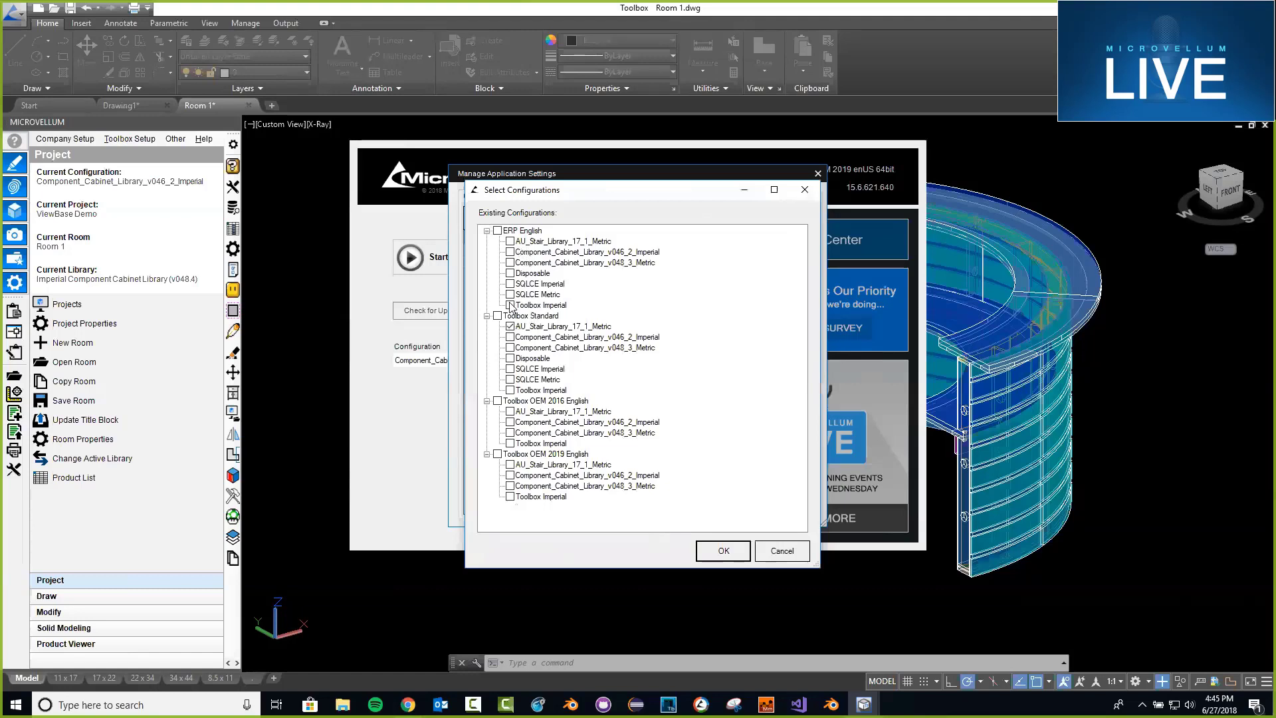
{"action": "left_click", "coordinate": [783, 553]}
- View the existing preferences that can be added to the current preferences and close the list without adding any
{"action": "left_click", "coordinate": [558, 197]}
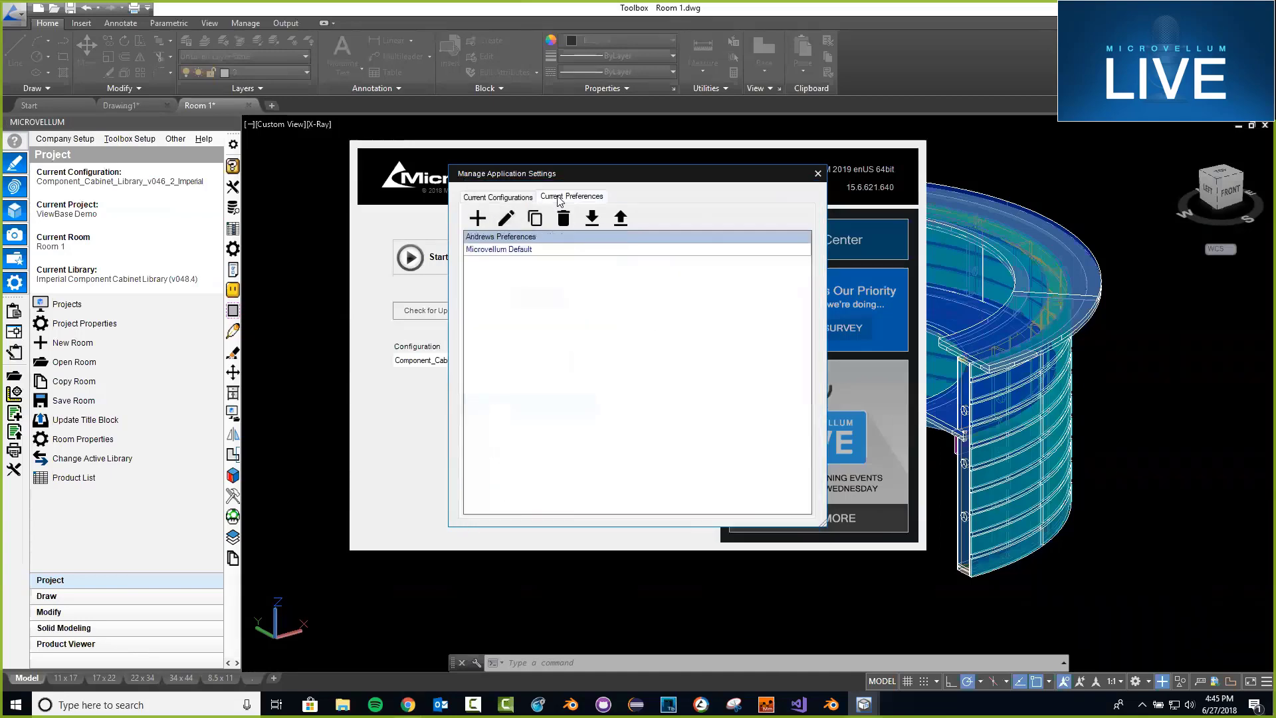
{"action": "left_click", "coordinate": [483, 219]}
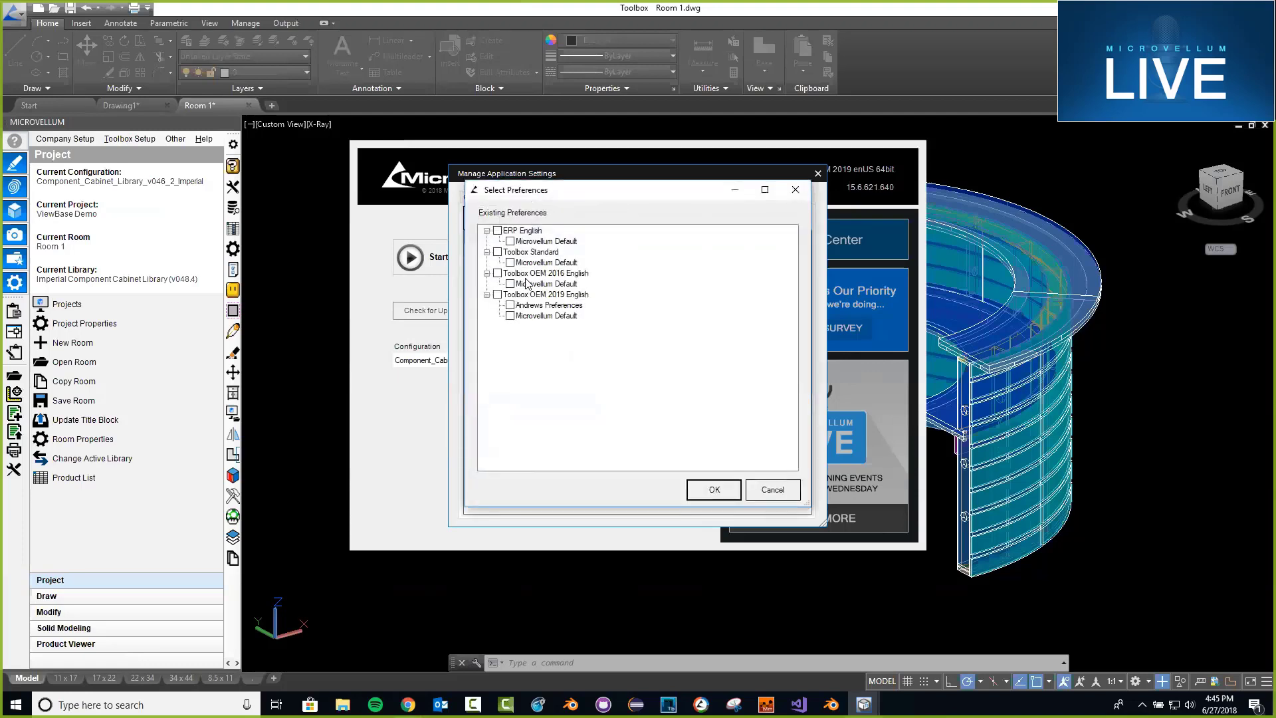
{"action": "left_click", "coordinate": [795, 190]}
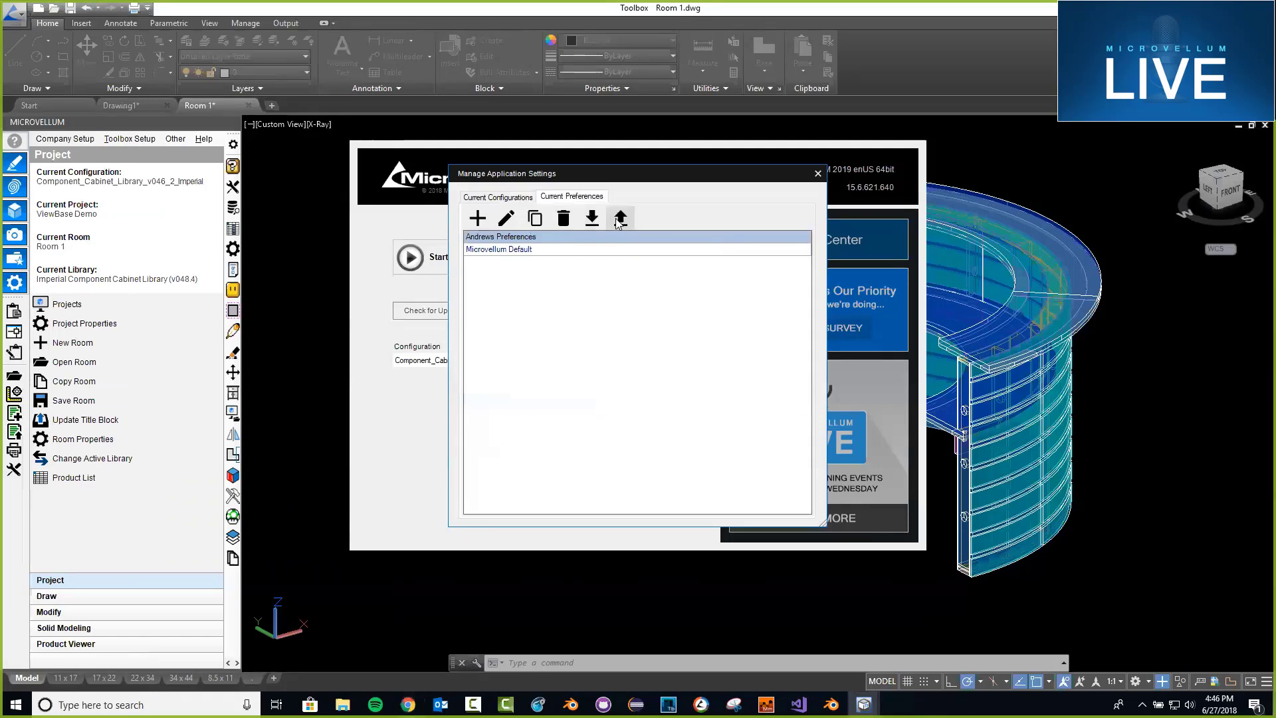
- View the export dialog for the AU_Stair_Library_17_1_Metric configuration, cancel the export, and start a configuration import
{"action": "left_click", "coordinate": [497, 196]}
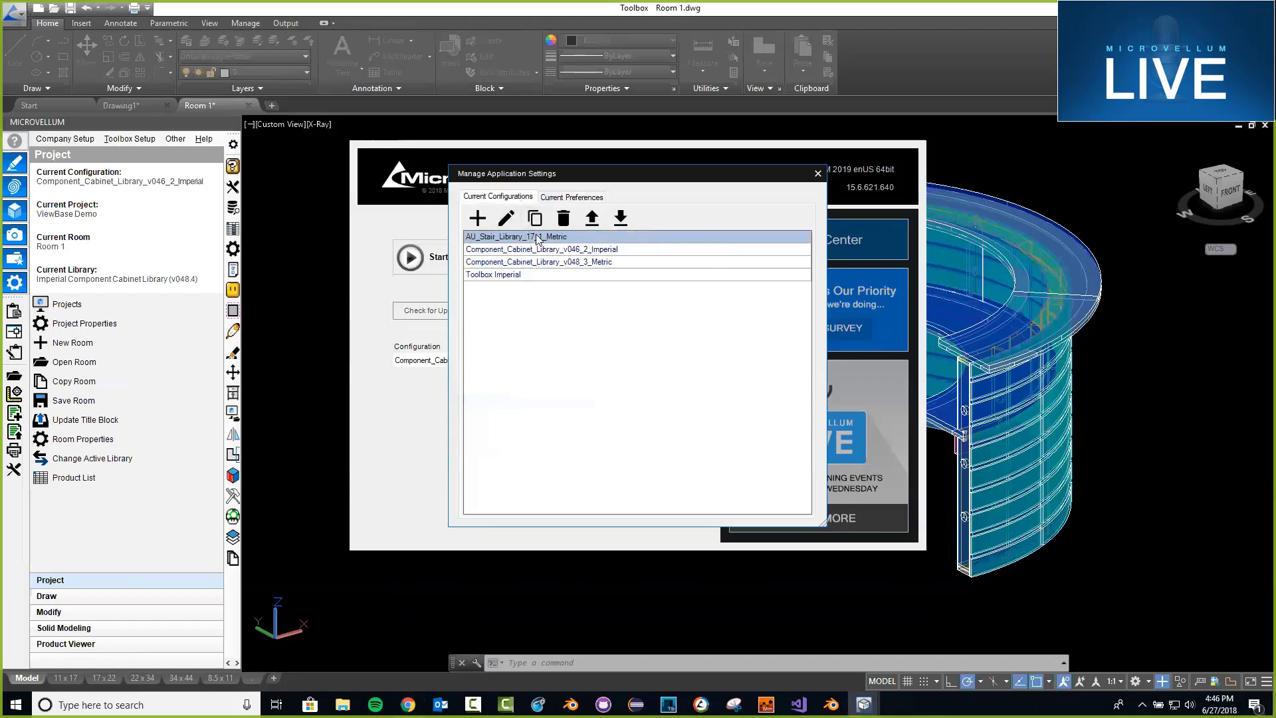
{"action": "left_click", "coordinate": [592, 219]}
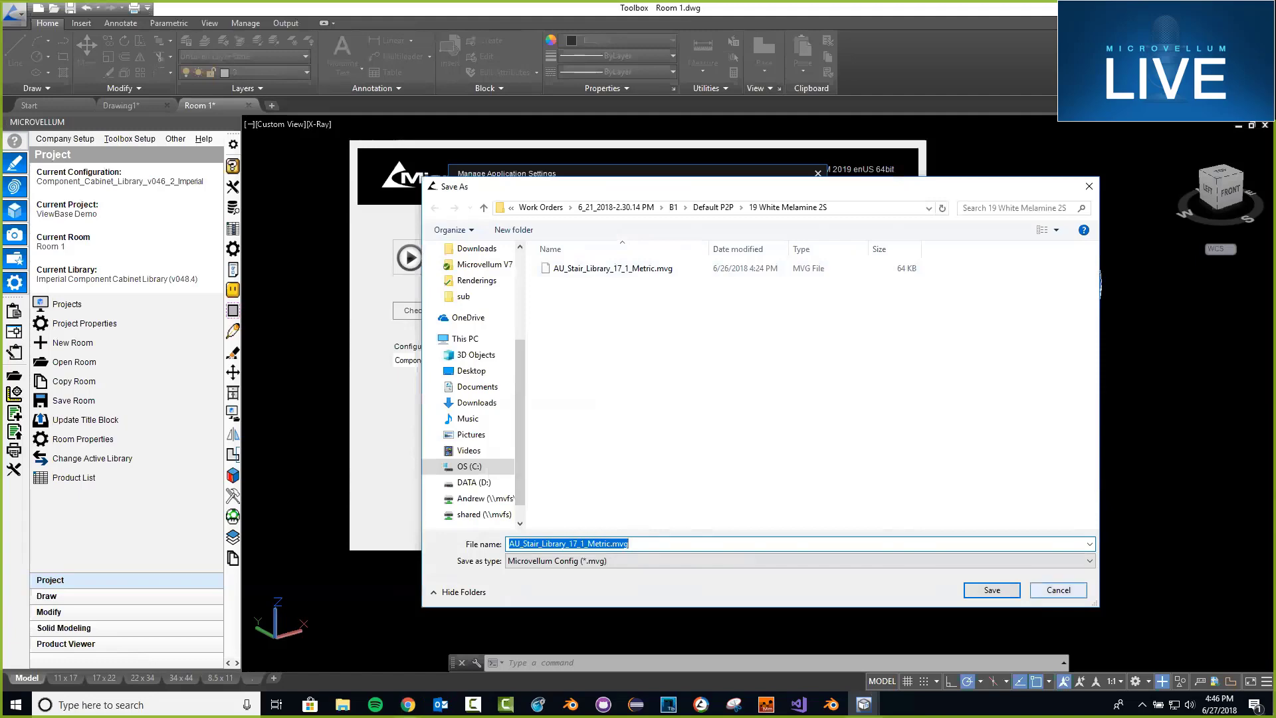
{"action": "left_click", "coordinate": [1058, 590]}
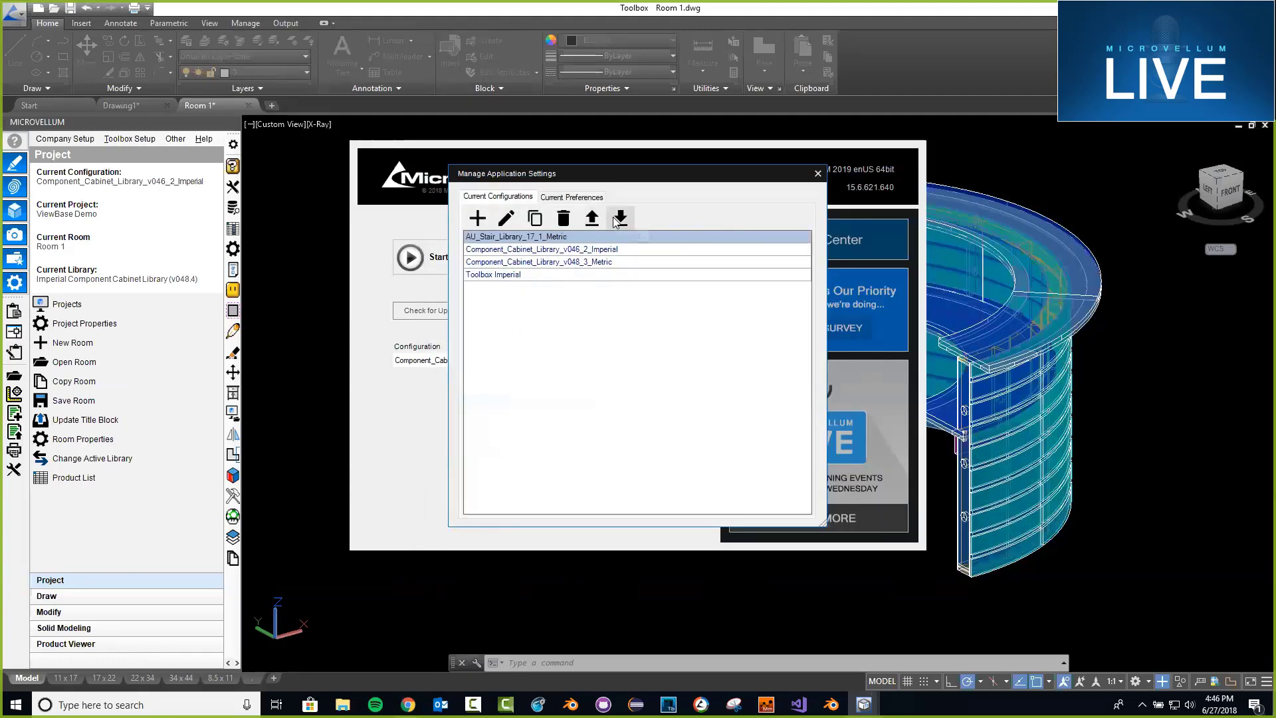
{"action": "left_click", "coordinate": [619, 219]}
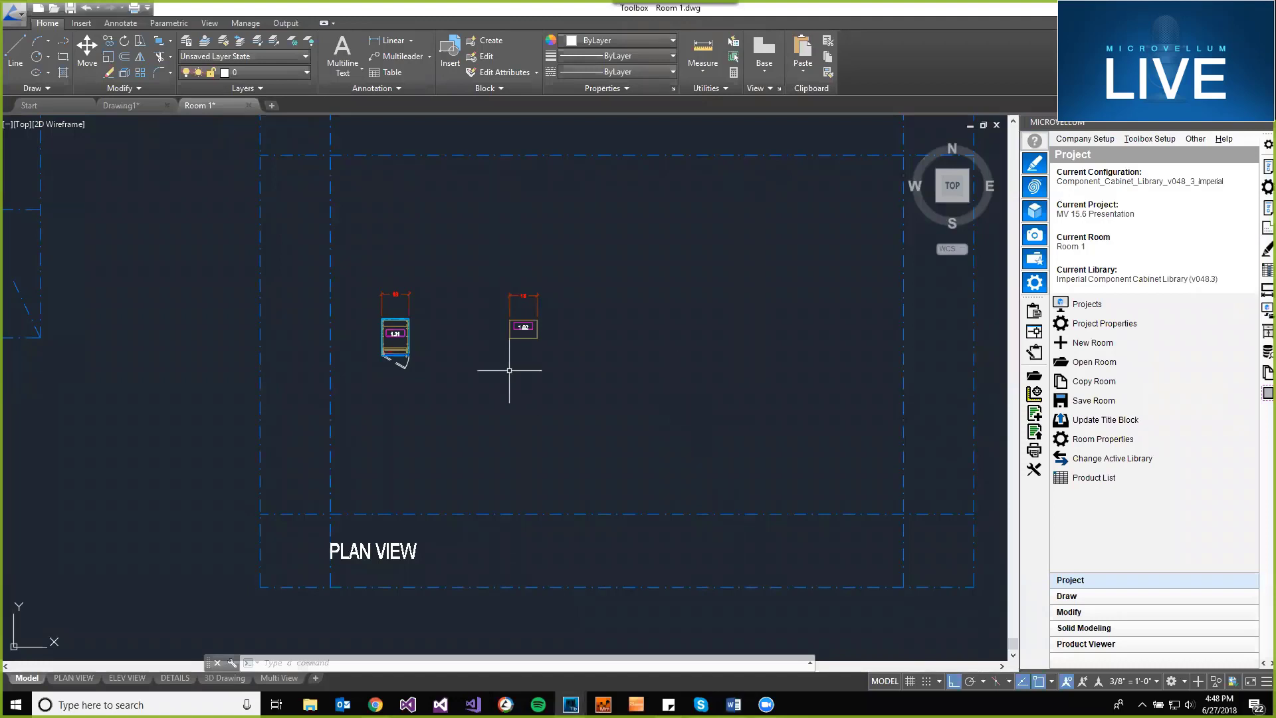
- View the Room 1 model from the southwest with SW and return to the world plan view with PLAN
{"action": "scroll", "coordinate": [408, 427], "scroll_direction": "up", "scroll_amount": 2}
{"action": "scroll", "coordinate": [419, 356], "scroll_direction": "up", "scroll_amount": 2}
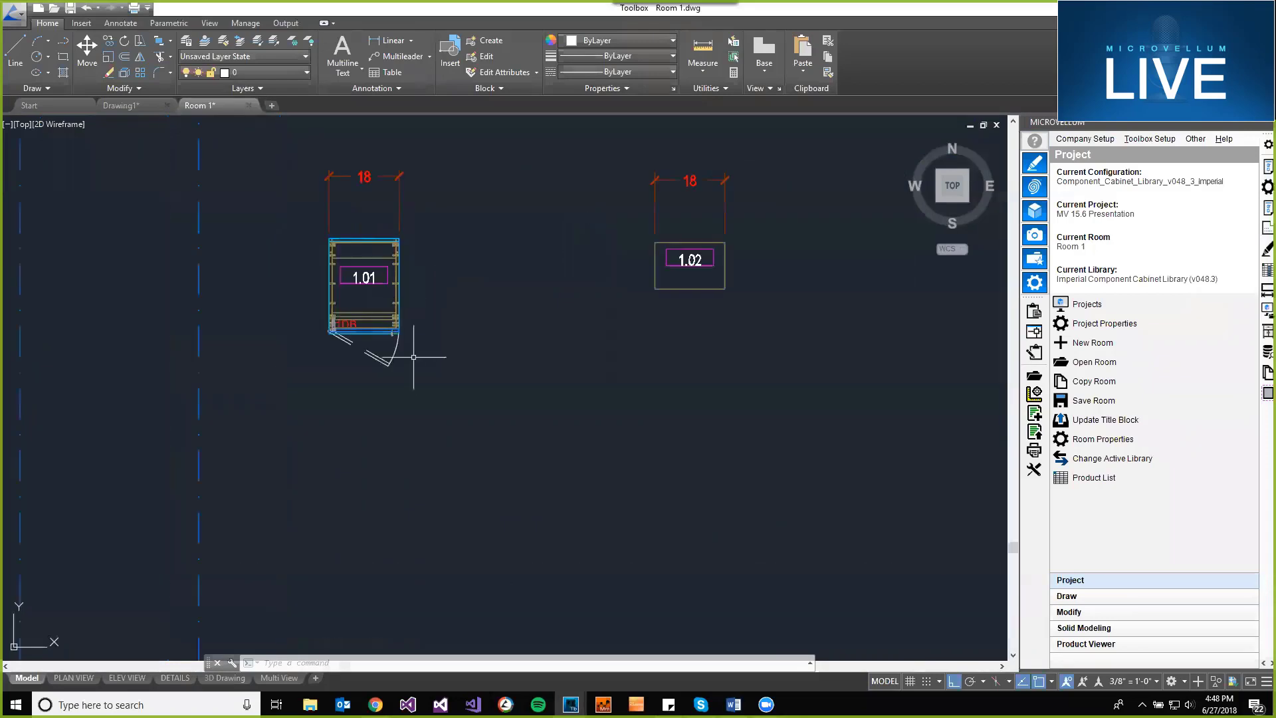
{"action": "scroll", "coordinate": [422, 342], "scroll_direction": "down", "scroll_amount": 2}
{"action": "type", "text": "sw"}
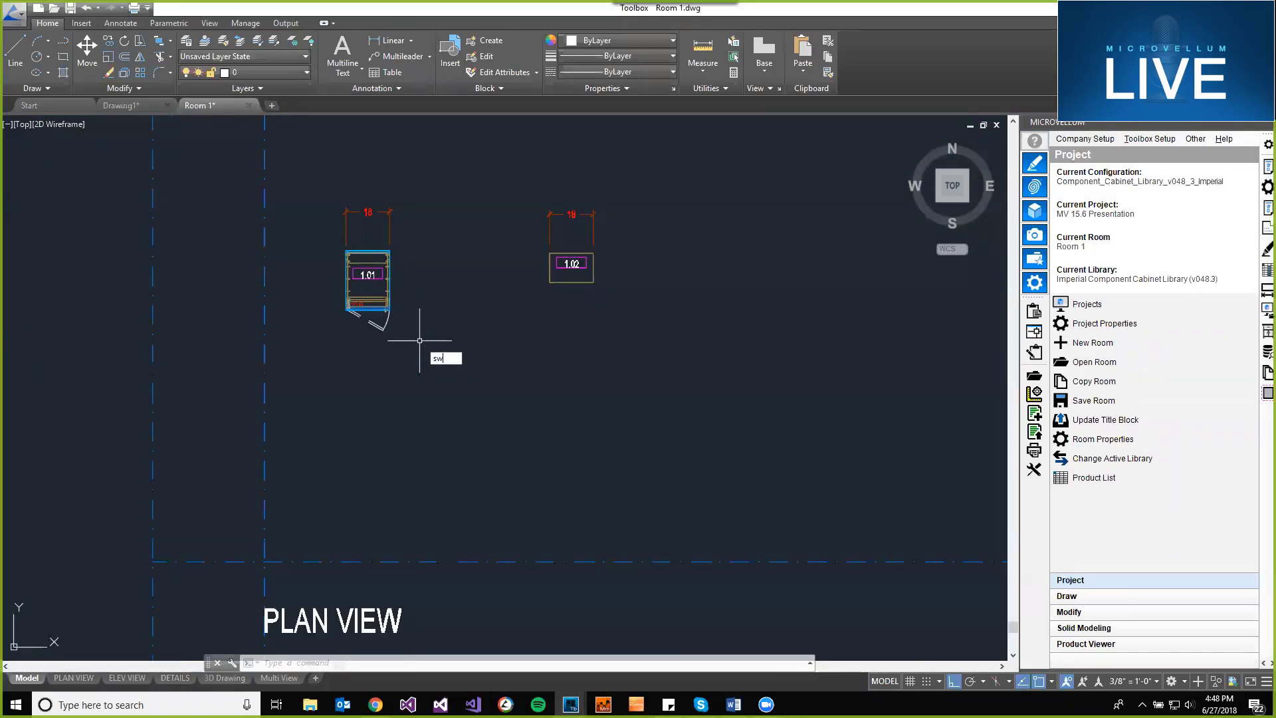
{"action": "key", "text": "Return"}
{"action": "type", "text": "plan"}
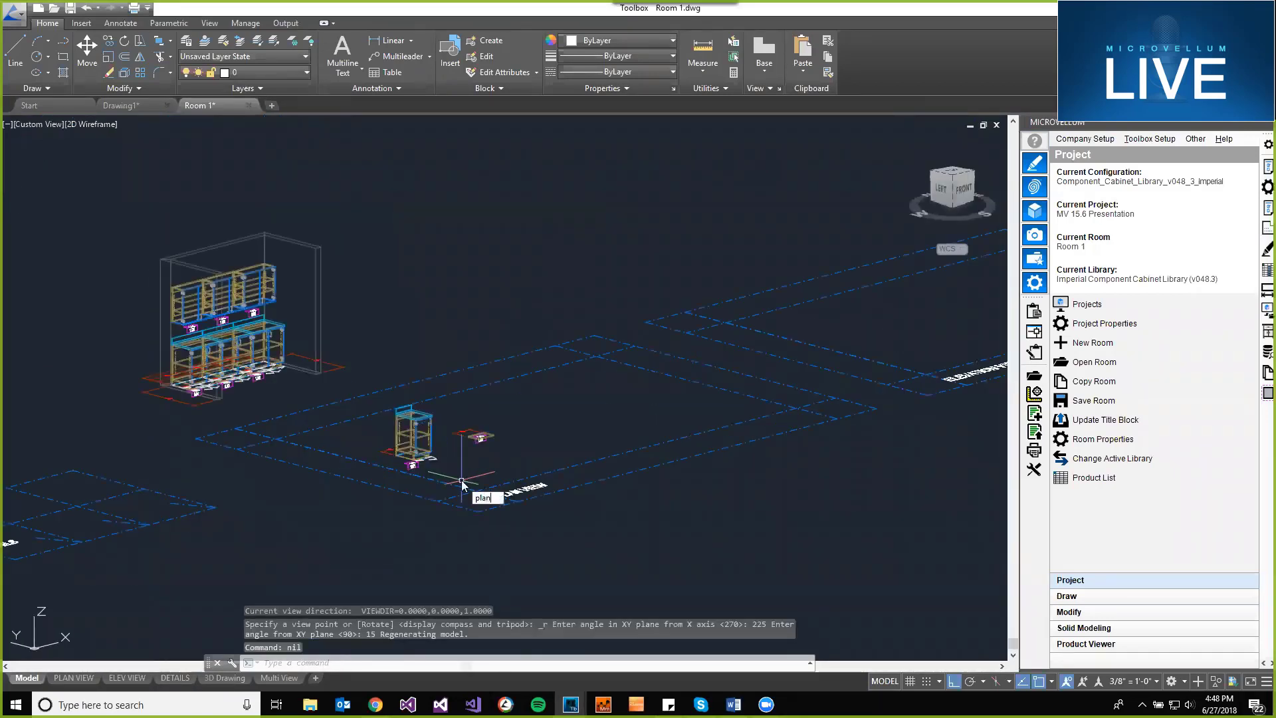
{"action": "key", "text": "Return"}
{"action": "type", "text": "w"}
{"action": "key", "text": "Return"}
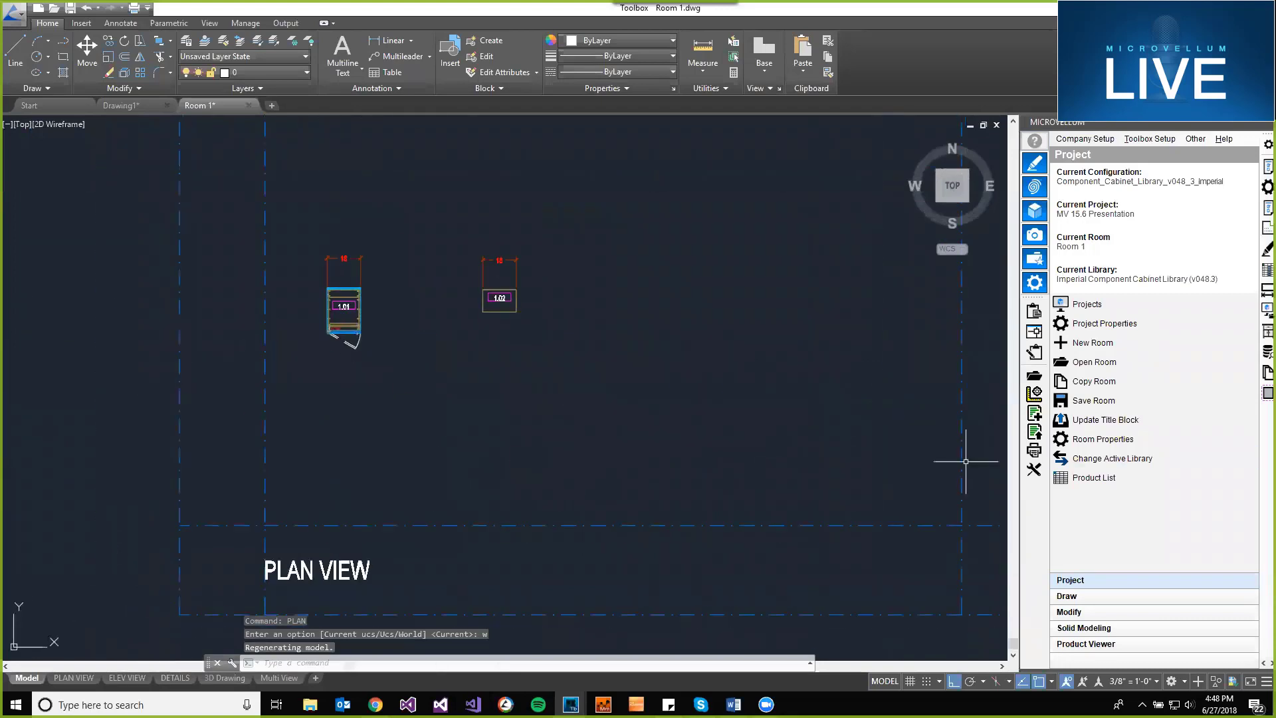
- Draw a dynamic product image of cabinet 1.01 in the empty space below the PLAN VIEW frame
{"action": "left_click", "coordinate": [1067, 596]}
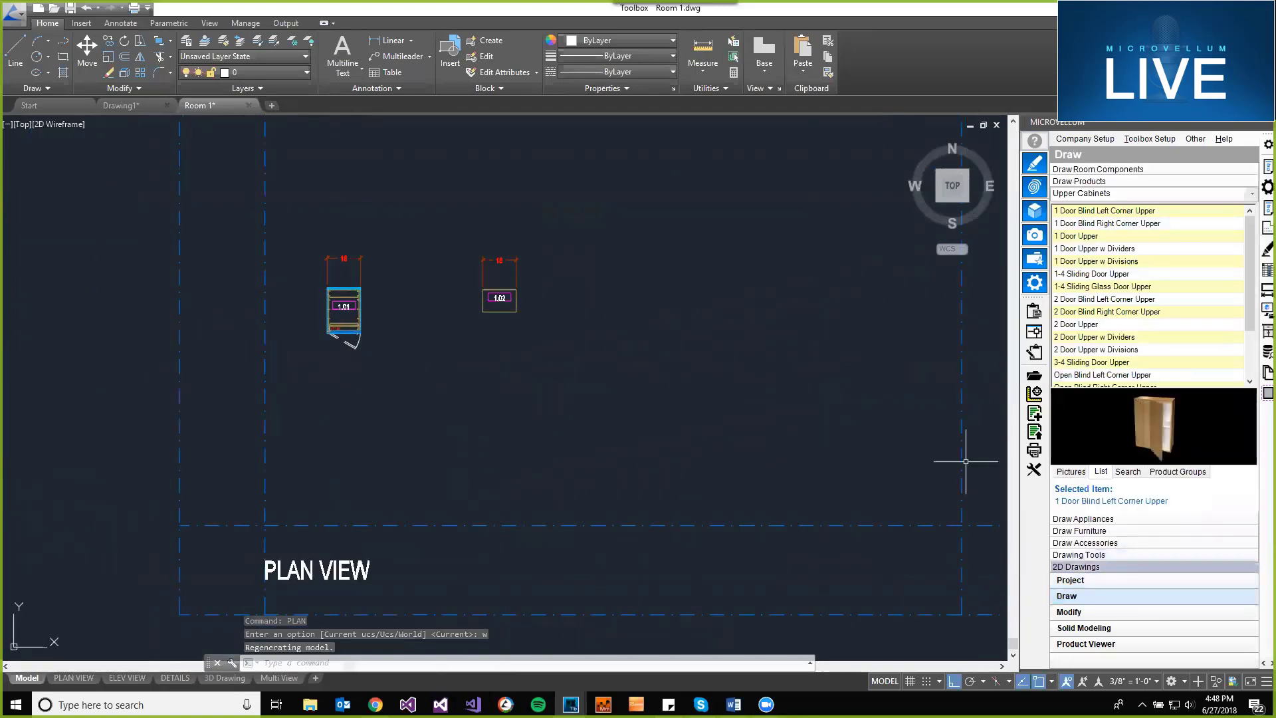
{"action": "left_click", "coordinate": [1076, 566]}
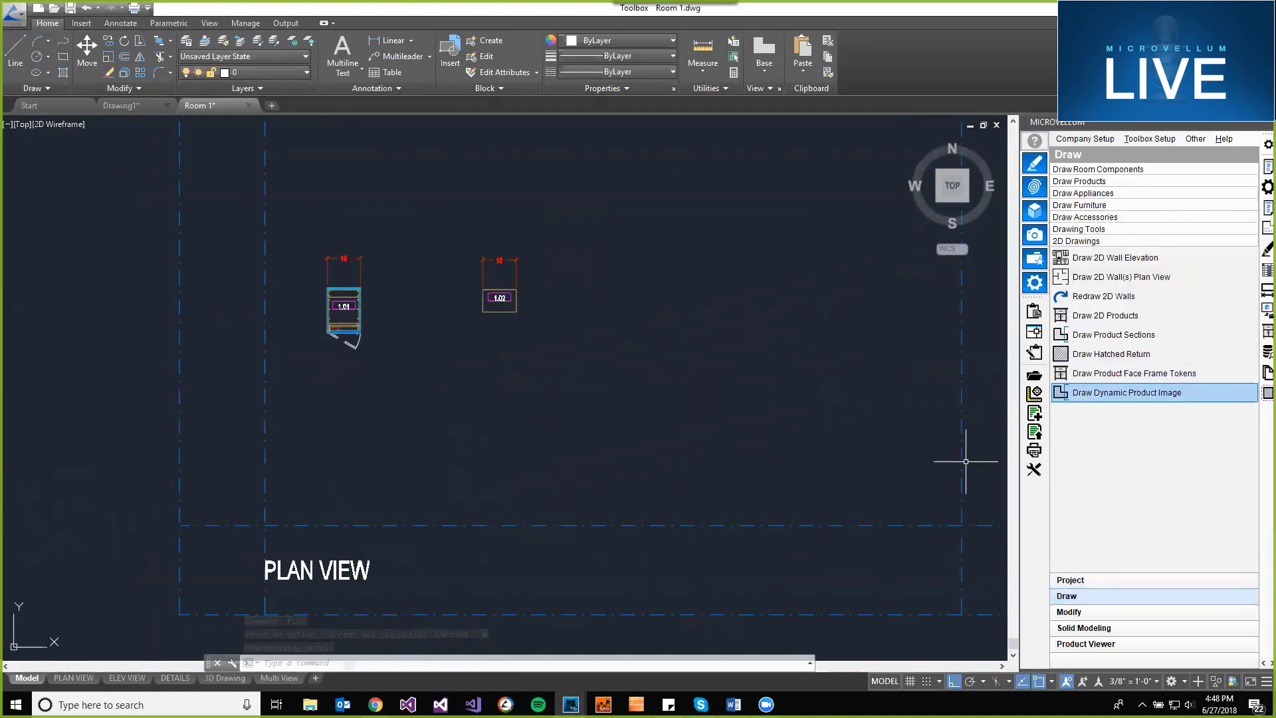
{"action": "left_click", "coordinate": [1127, 392]}
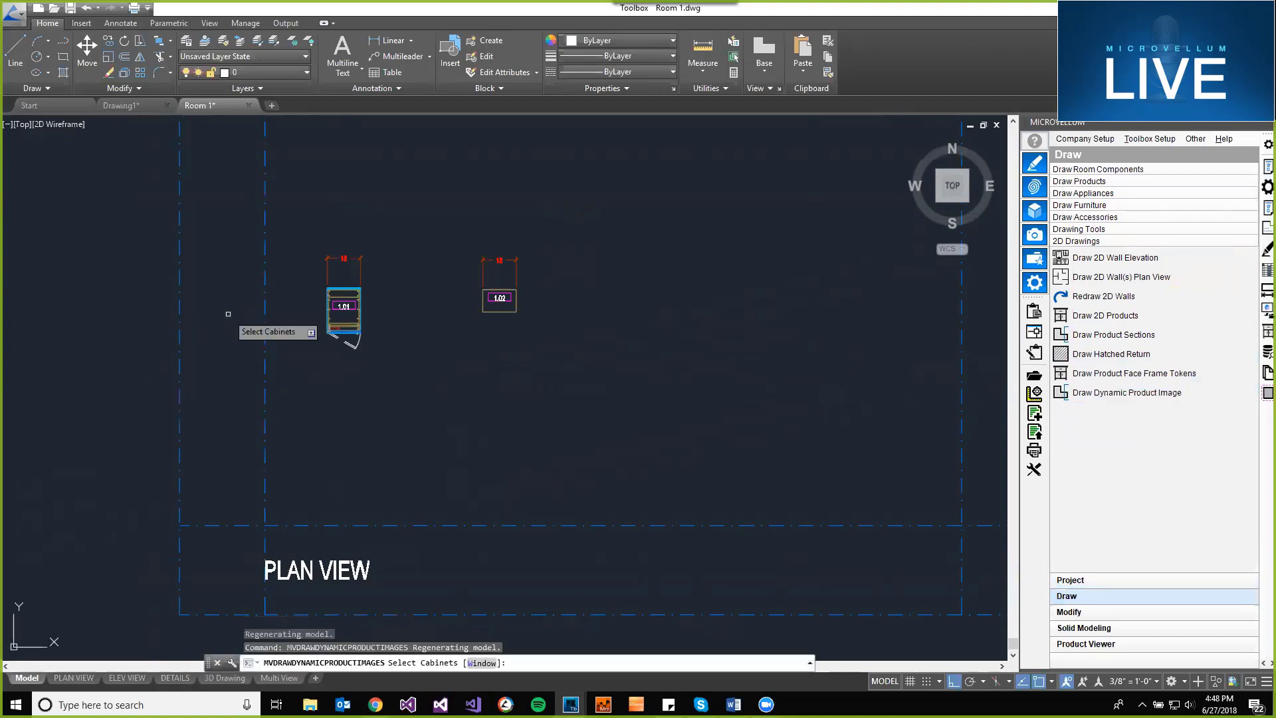
{"action": "left_click", "coordinate": [349, 332]}
{"action": "scroll", "coordinate": [428, 374], "scroll_direction": "down", "scroll_amount": 3}
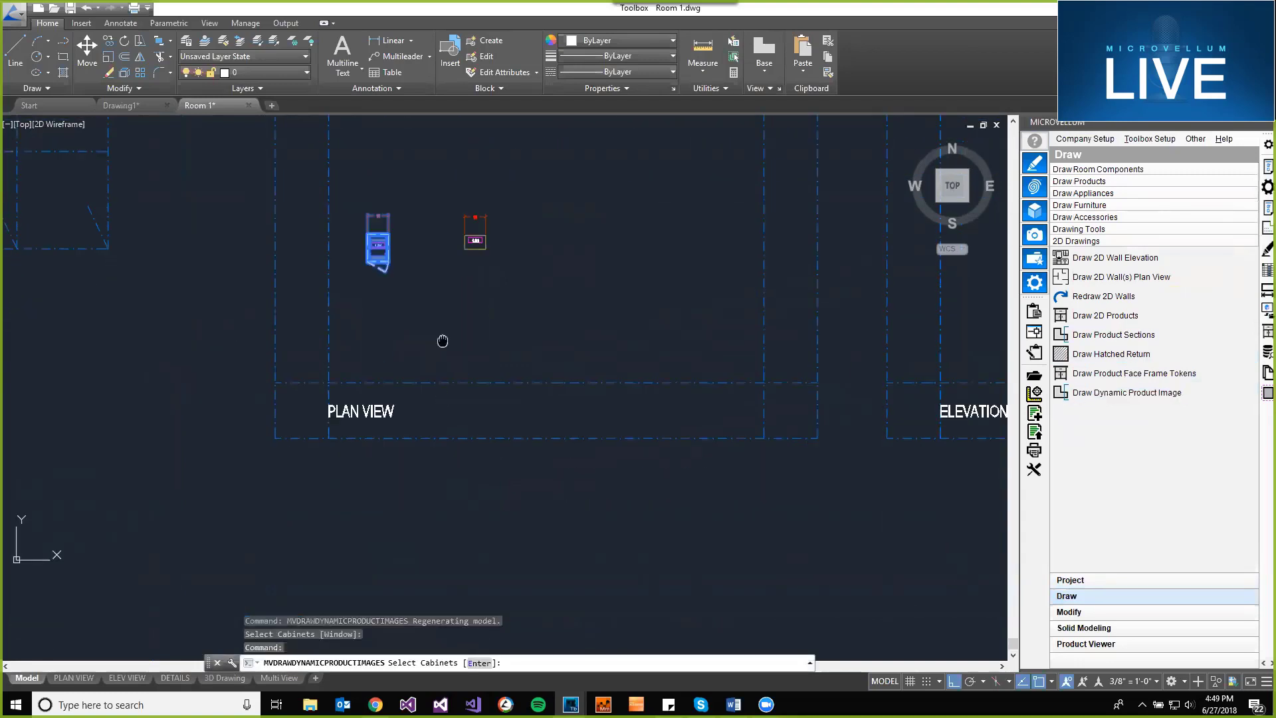
{"action": "key", "text": "Return"}
{"action": "middle_click_drag", "start_coordinate": [386, 542], "coordinate": [389, 430]}
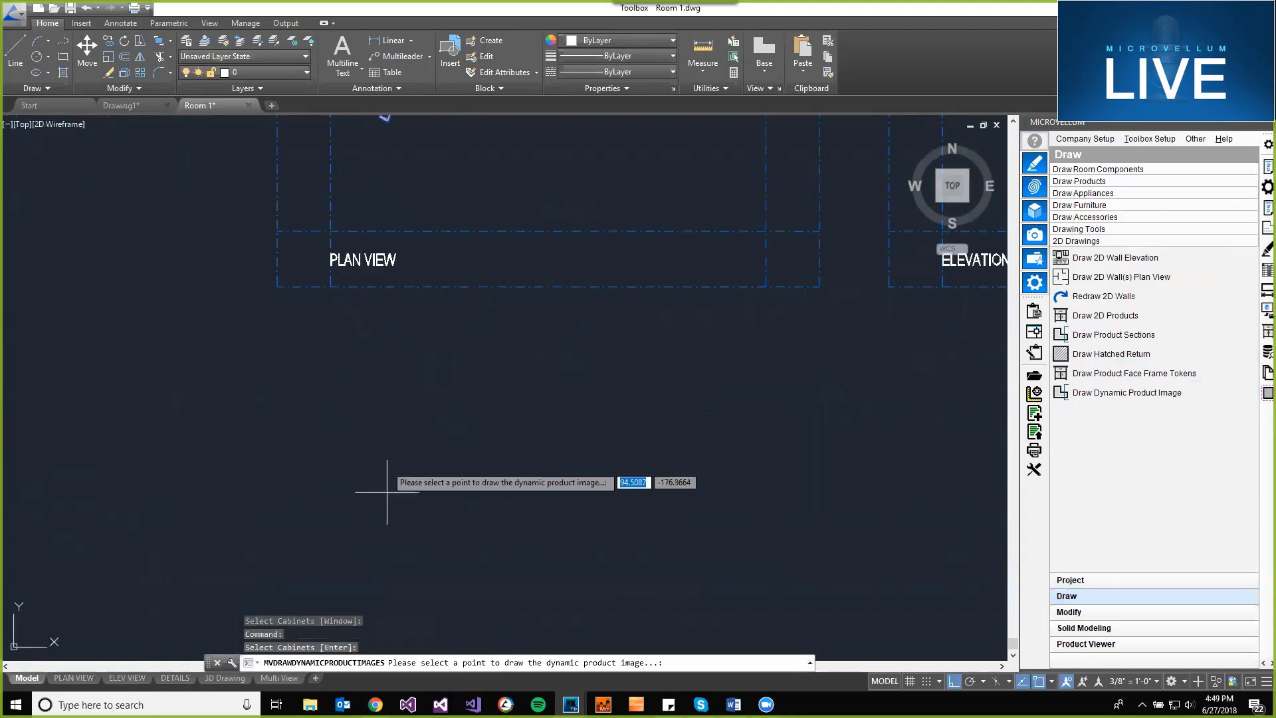
{"action": "left_click", "coordinate": [356, 529]}
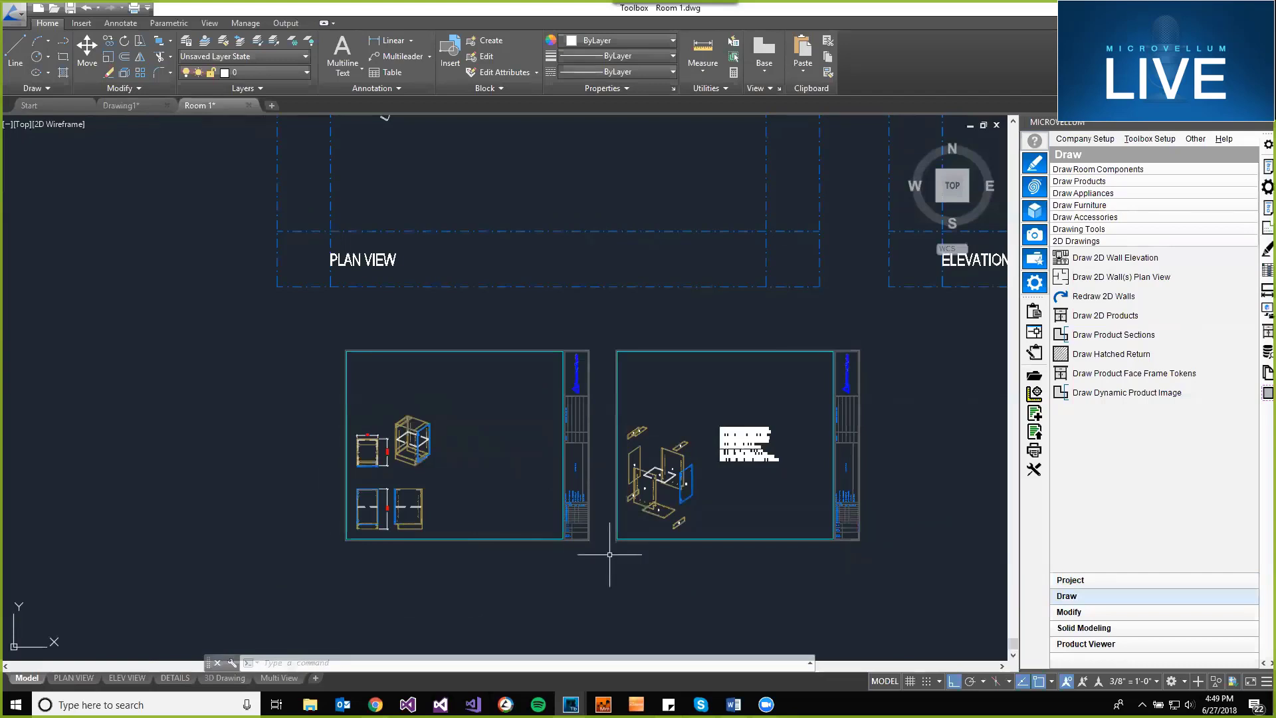
- Examine the two dynamic product image sheets, including the dimensioned views, isometric view, exploded view and parts list
{"action": "scroll", "coordinate": [548, 525], "scroll_direction": "up", "scroll_amount": 3}
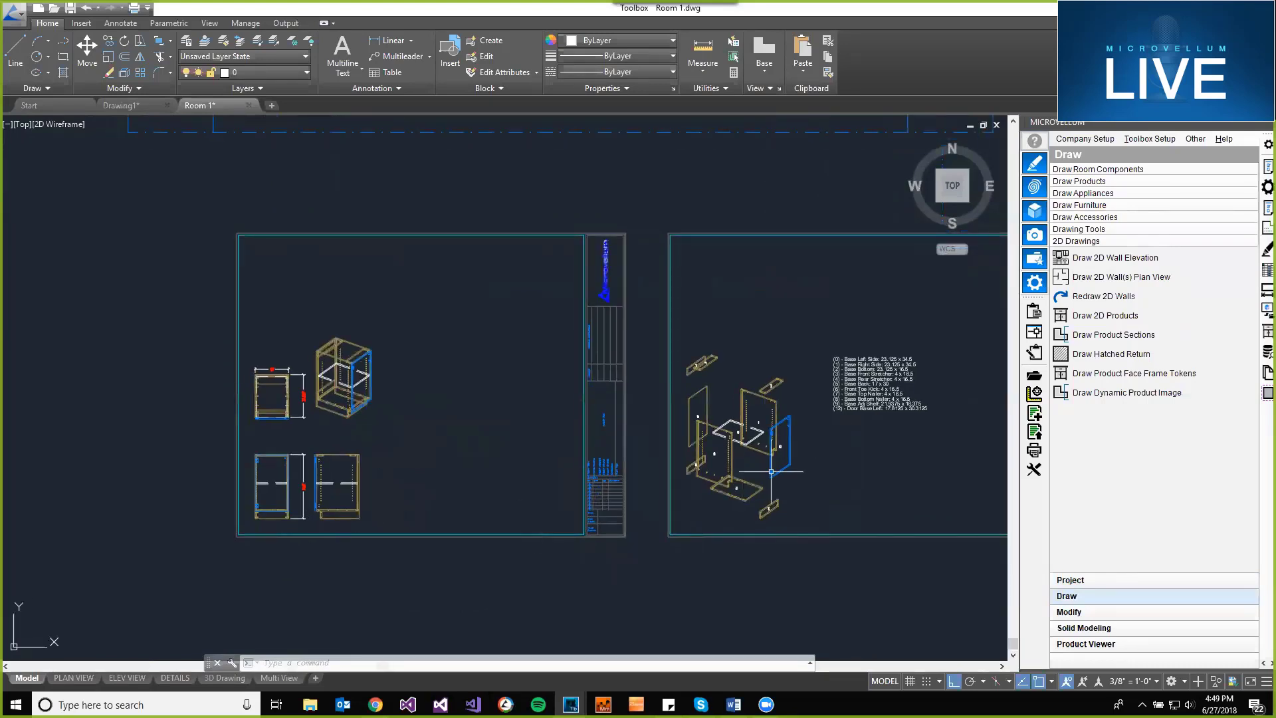
{"action": "middle_click_drag", "start_coordinate": [439, 512], "coordinate": [551, 397]}
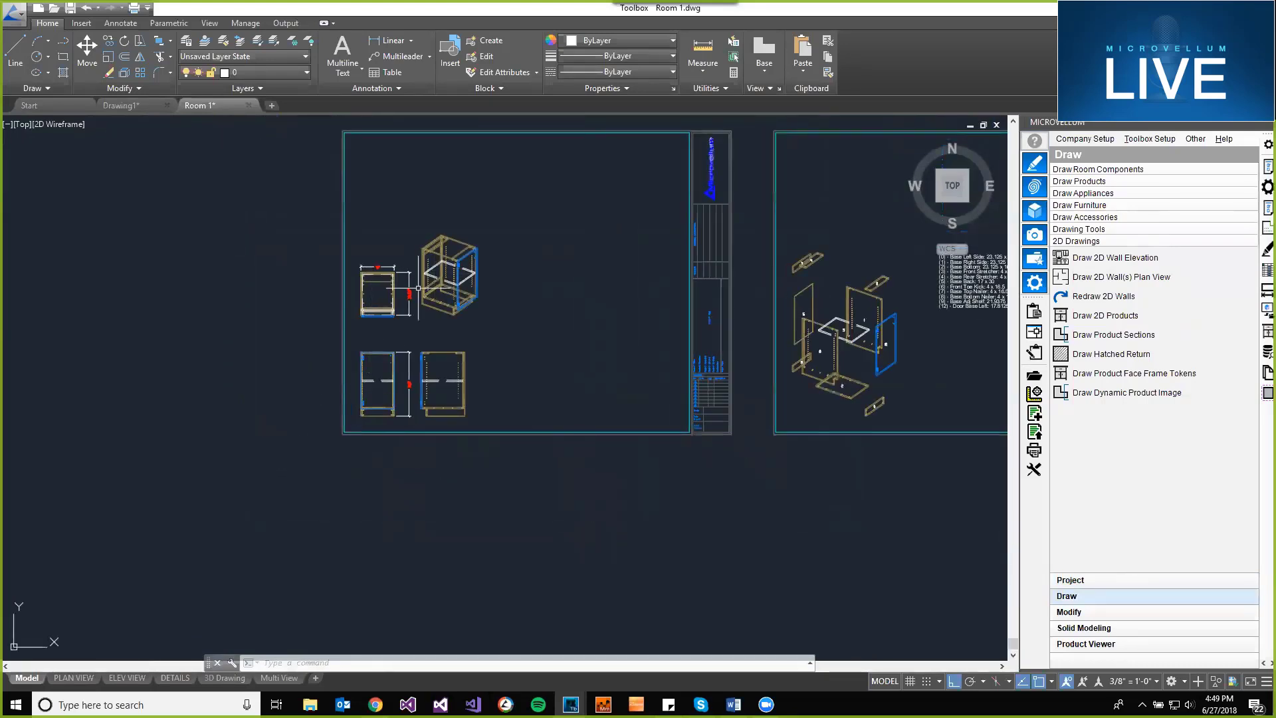
{"action": "middle_click_drag", "start_coordinate": [471, 291], "coordinate": [470, 344]}
{"action": "scroll", "coordinate": [648, 383], "scroll_direction": "down", "scroll_amount": 2}
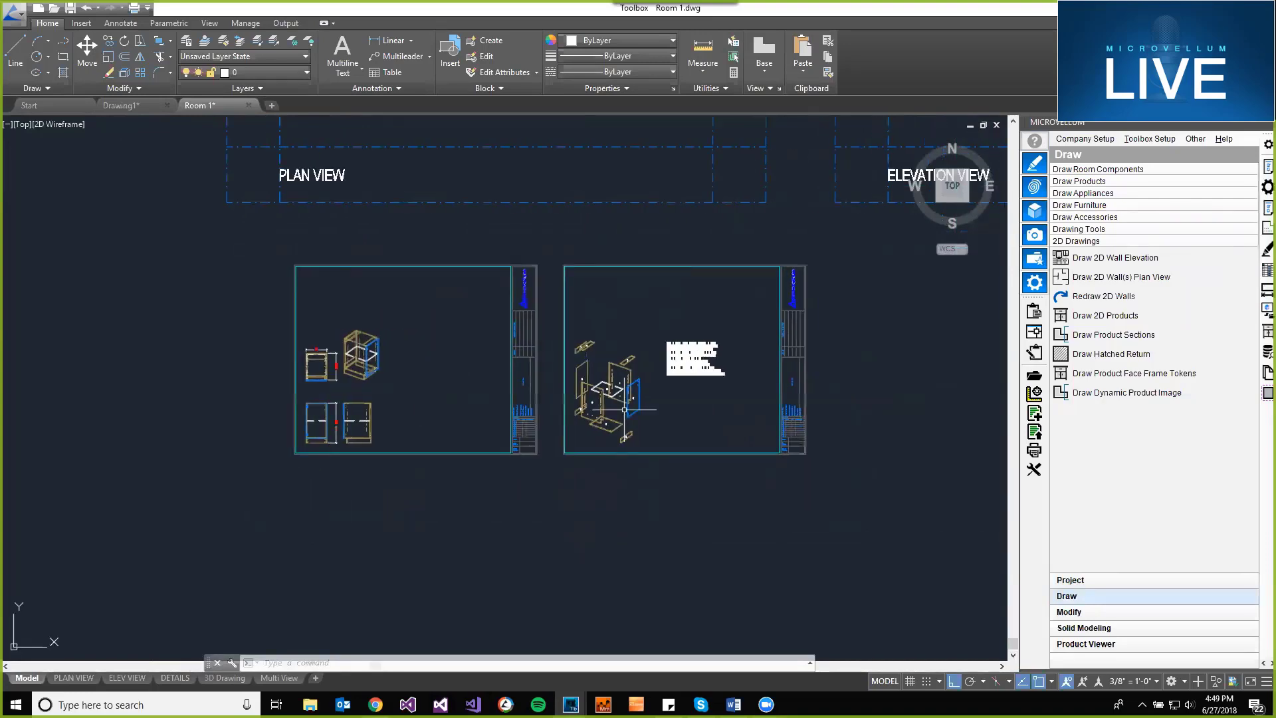
{"action": "scroll", "coordinate": [648, 382], "scroll_direction": "up", "scroll_amount": 5}
{"action": "scroll", "coordinate": [648, 382], "scroll_direction": "up", "scroll_amount": 2}
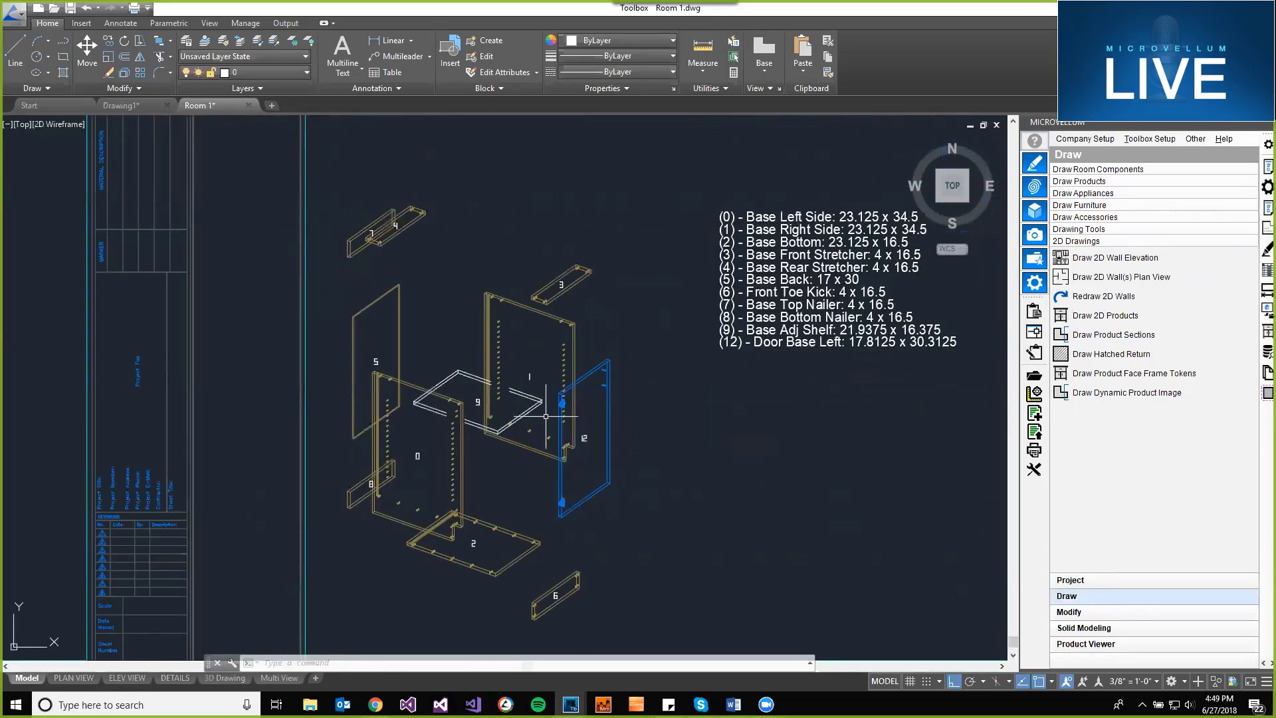
{"action": "scroll", "coordinate": [546, 416], "scroll_direction": "down", "scroll_amount": 6}
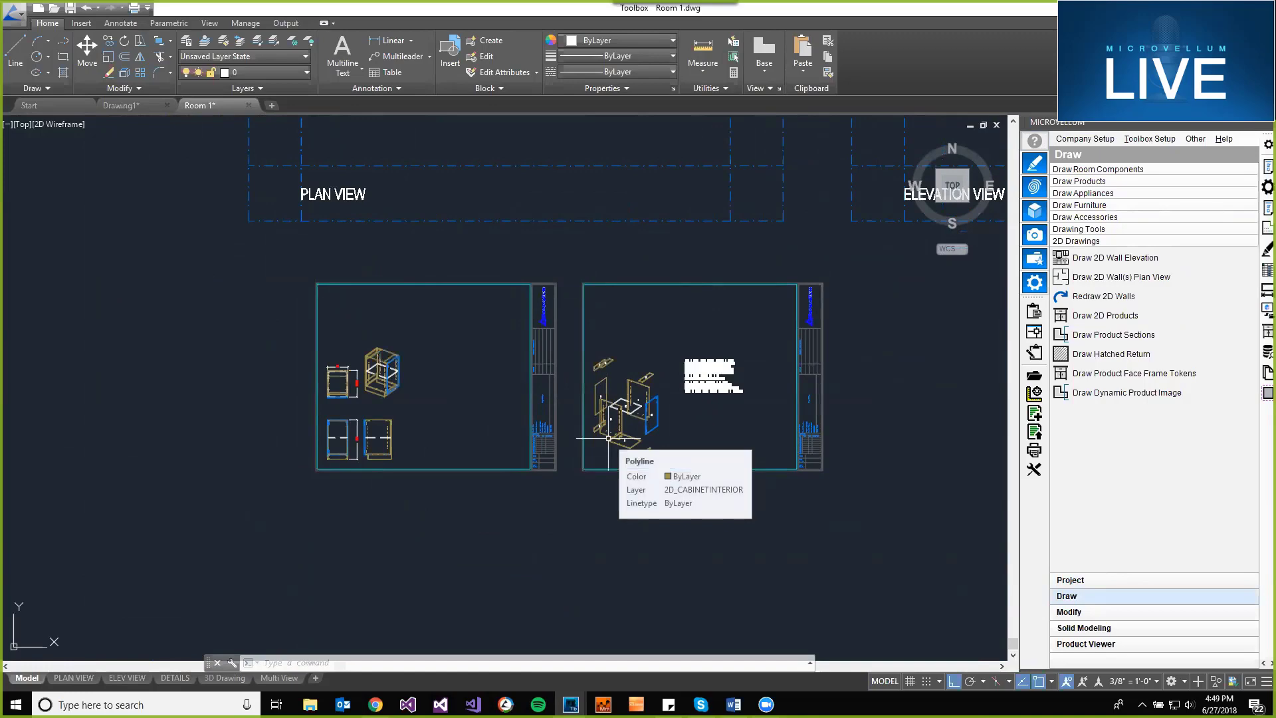
{"action": "scroll", "coordinate": [378, 392], "scroll_direction": "up", "scroll_amount": 8}
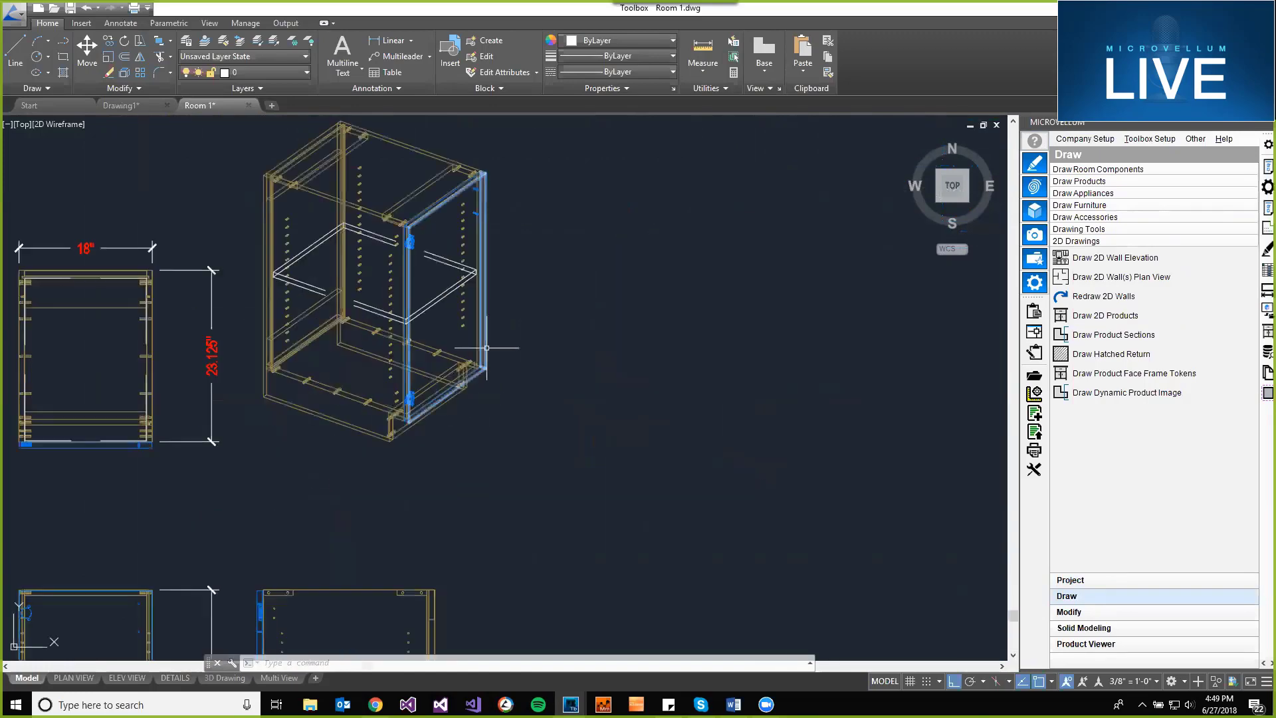
{"action": "scroll", "coordinate": [500, 491], "scroll_direction": "down", "scroll_amount": 7}
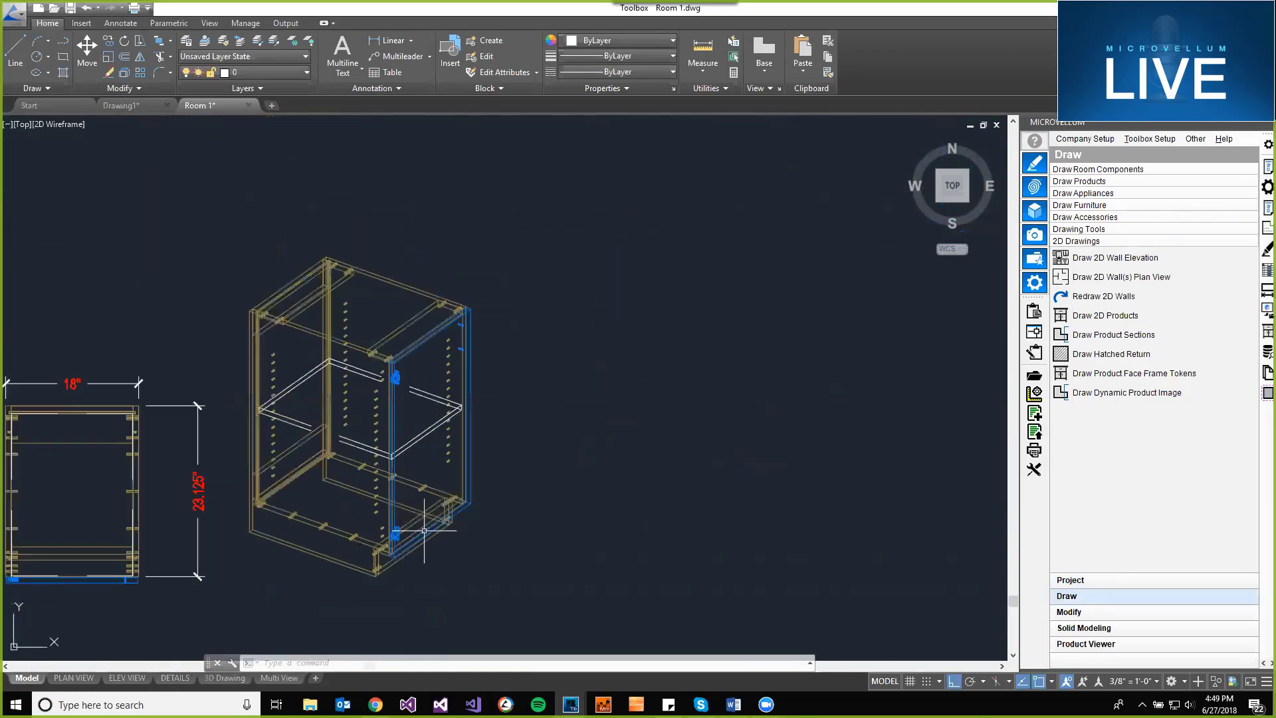
{"action": "scroll", "coordinate": [500, 491], "scroll_direction": "down", "scroll_amount": 6}
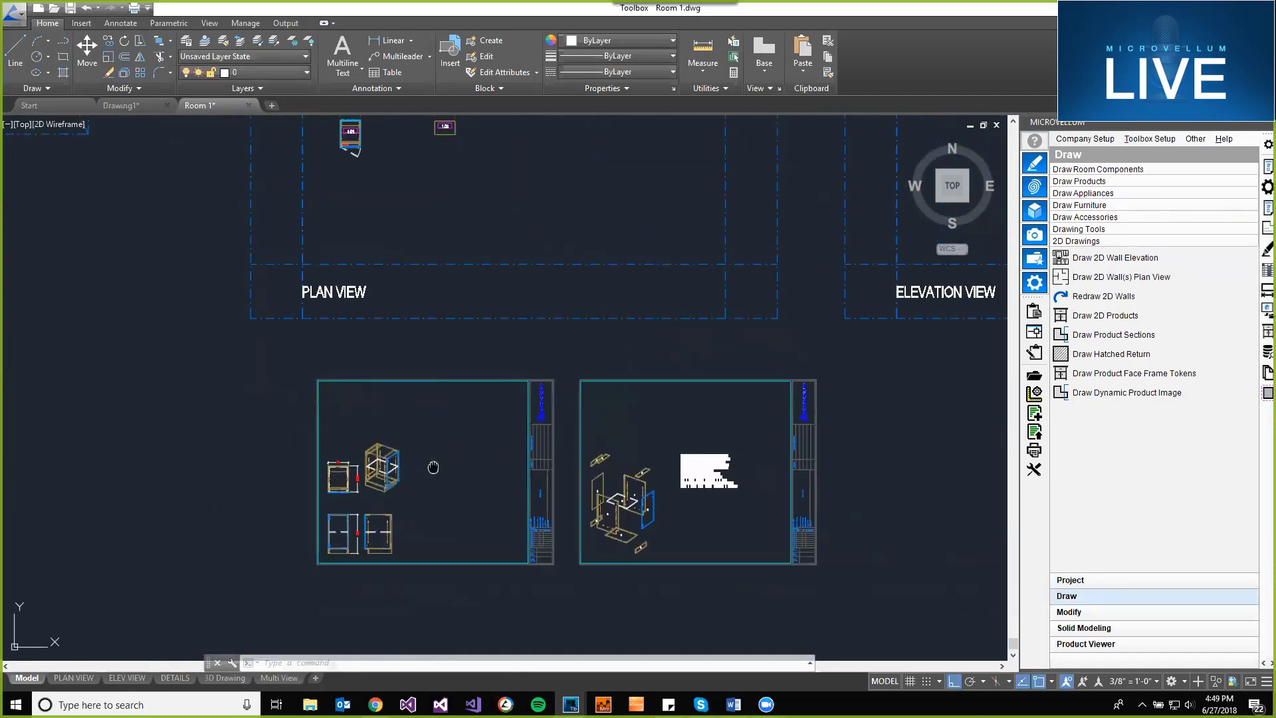
- Open the design data of cabinet 1.01 and display the Metafile Instructions and their parameters in its prompts
{"action": "scroll", "coordinate": [503, 418], "scroll_direction": "up", "scroll_amount": 4}
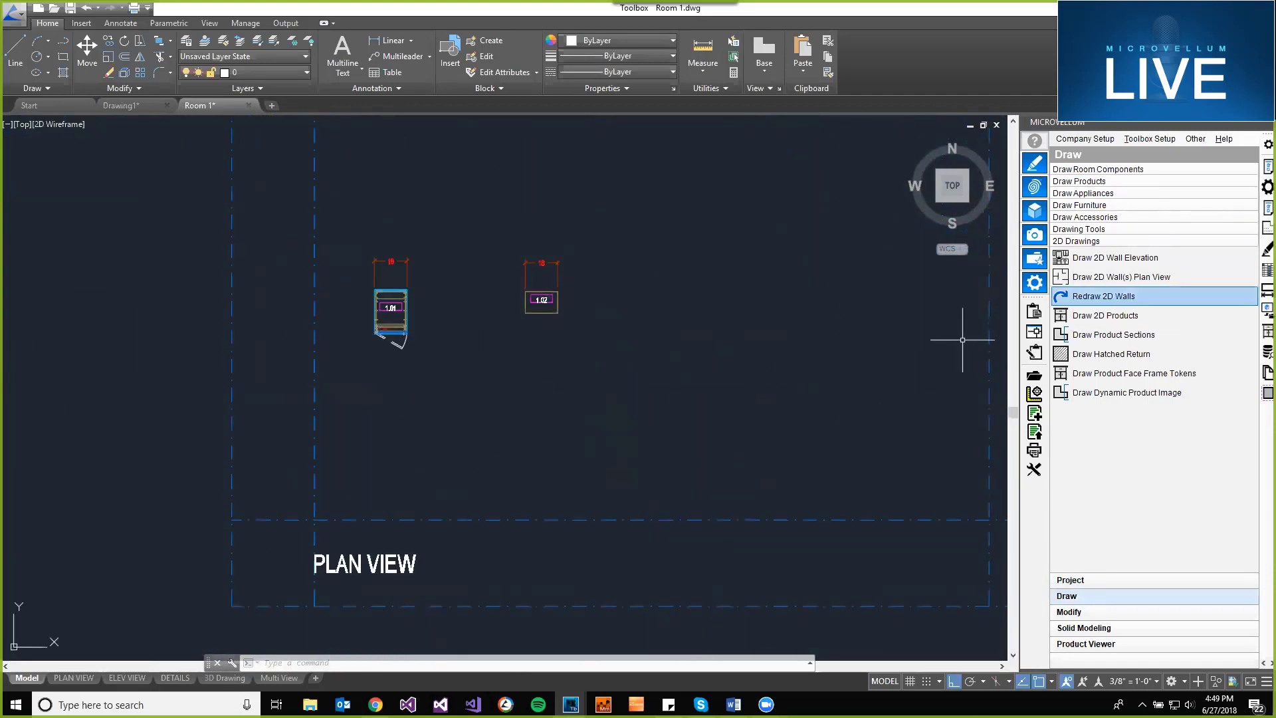
{"action": "key", "text": "Return"}
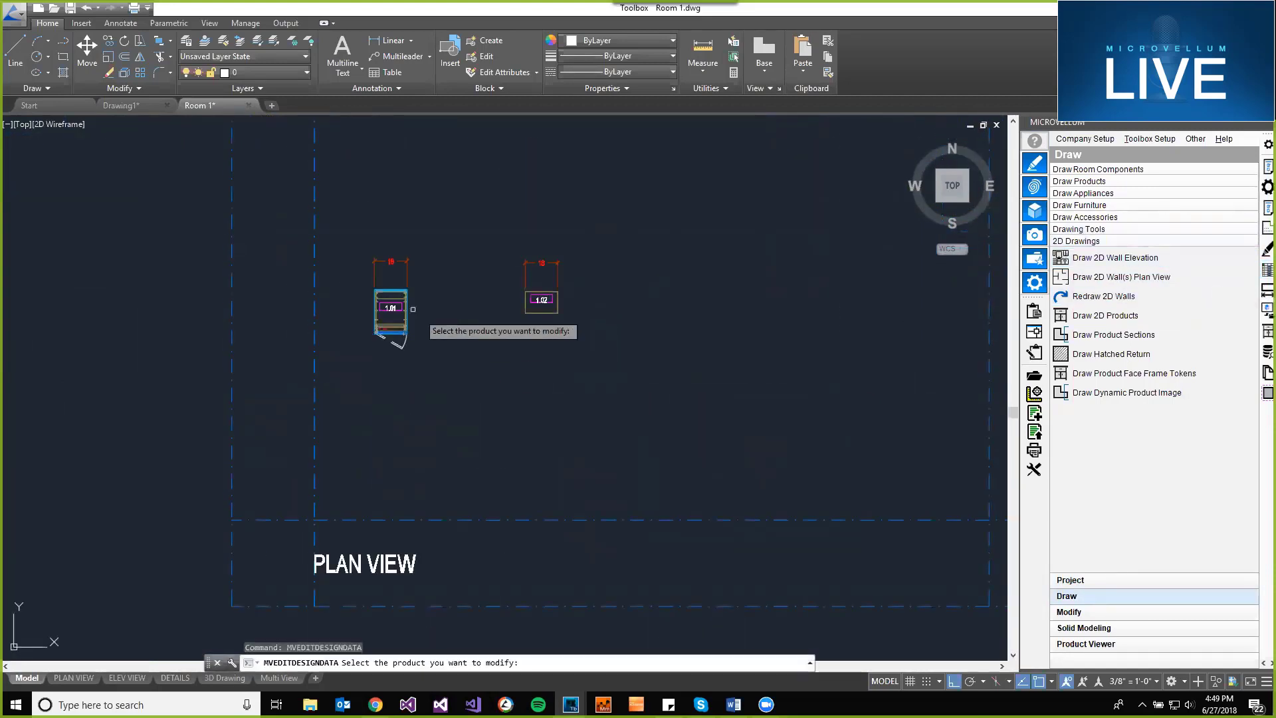
{"action": "left_click", "coordinate": [395, 321]}
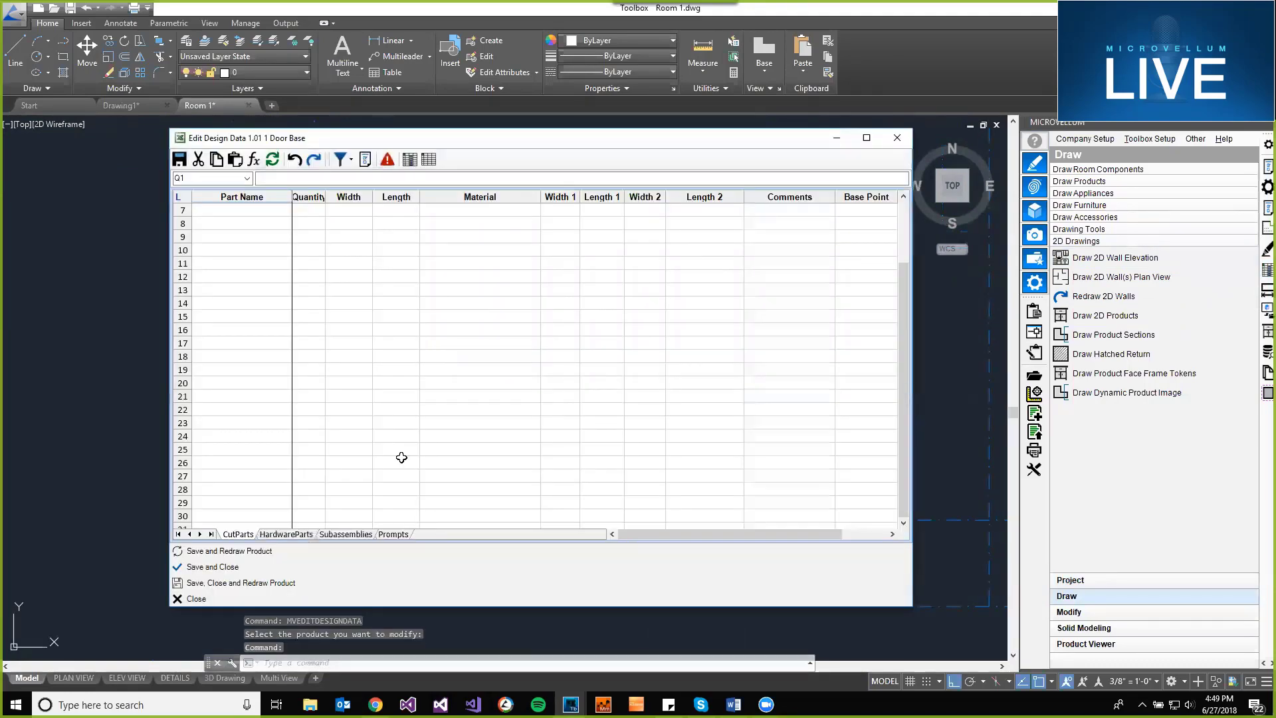
{"action": "left_click", "coordinate": [397, 534]}
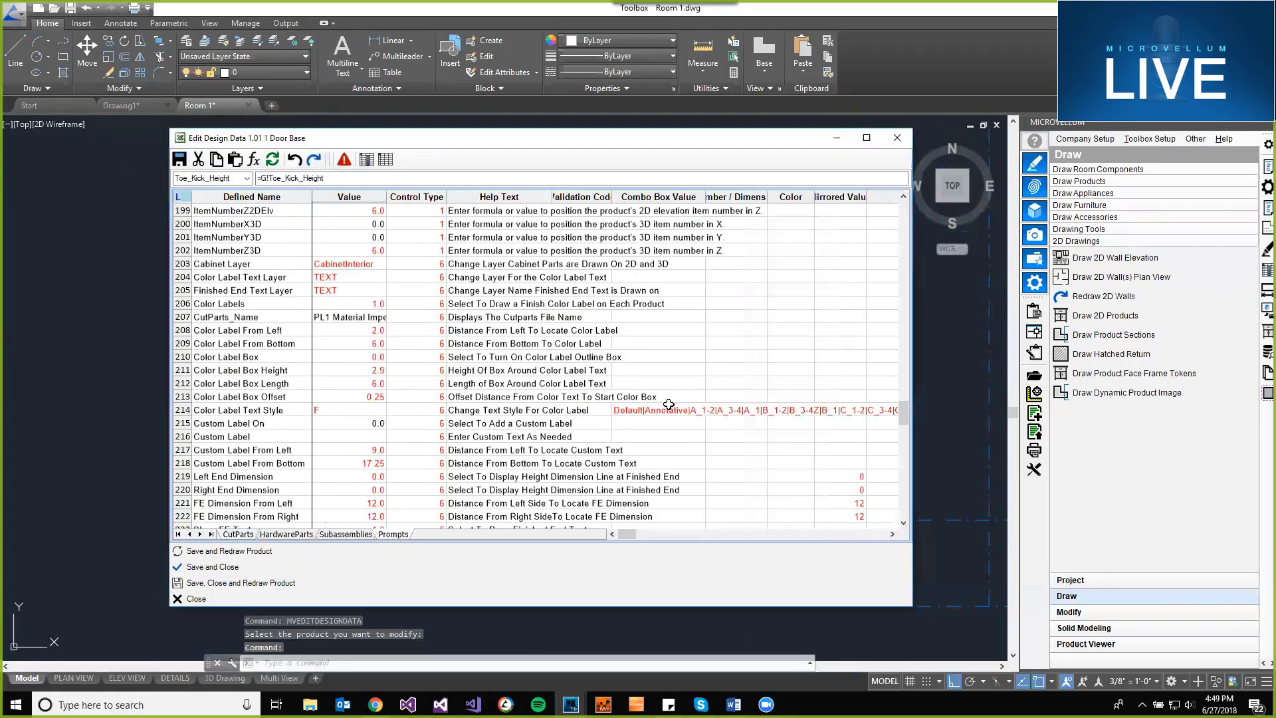
{"action": "left_click_drag", "start_coordinate": [904, 394], "coordinate": [903, 212]}
{"action": "left_click_drag", "start_coordinate": [627, 533], "coordinate": [674, 534]}
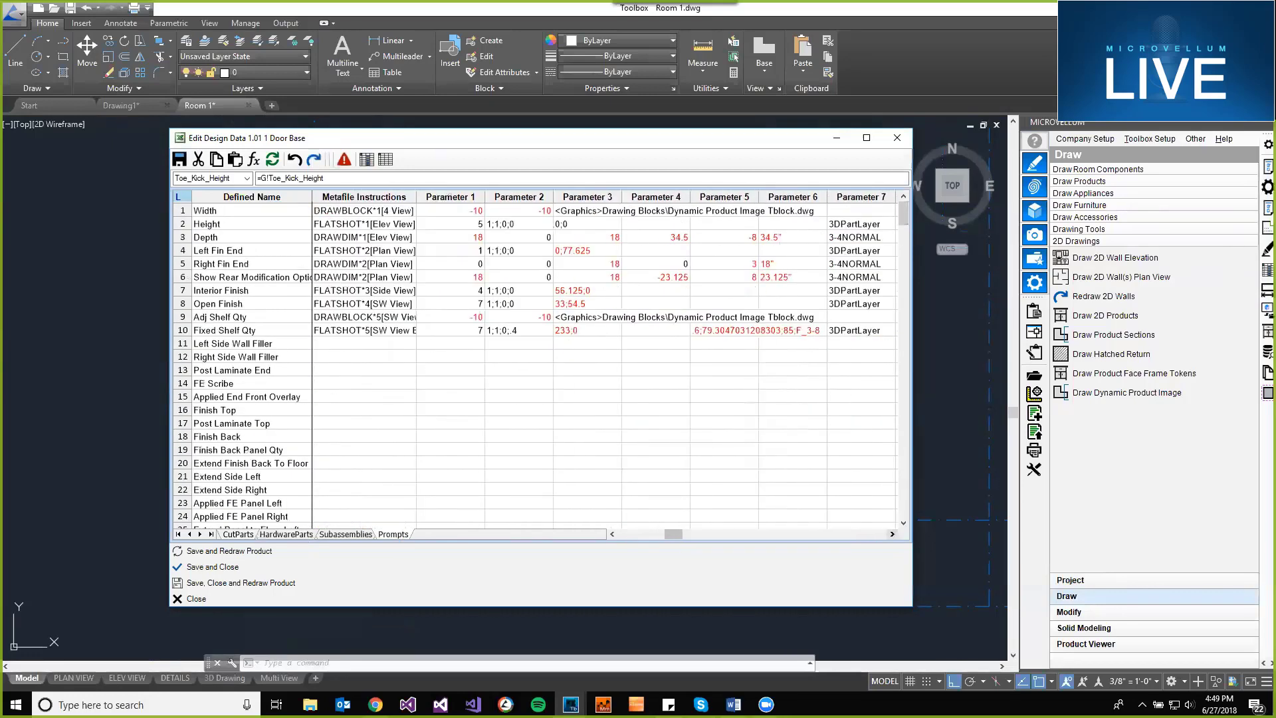
{"action": "left_click", "coordinate": [612, 534]}
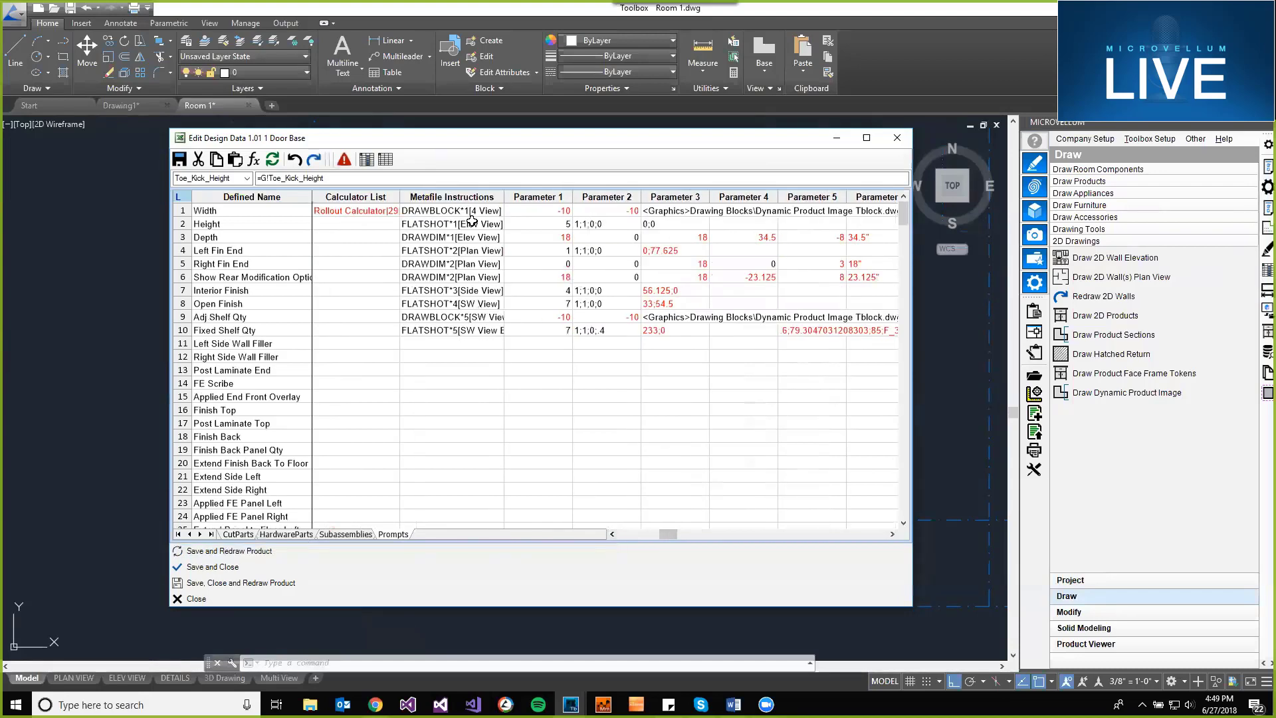
- Set Parameter 2 of the FLATSHOT*1 Elev View instruction to 1;1;0;0;1
{"action": "left_click", "coordinate": [609, 225]}
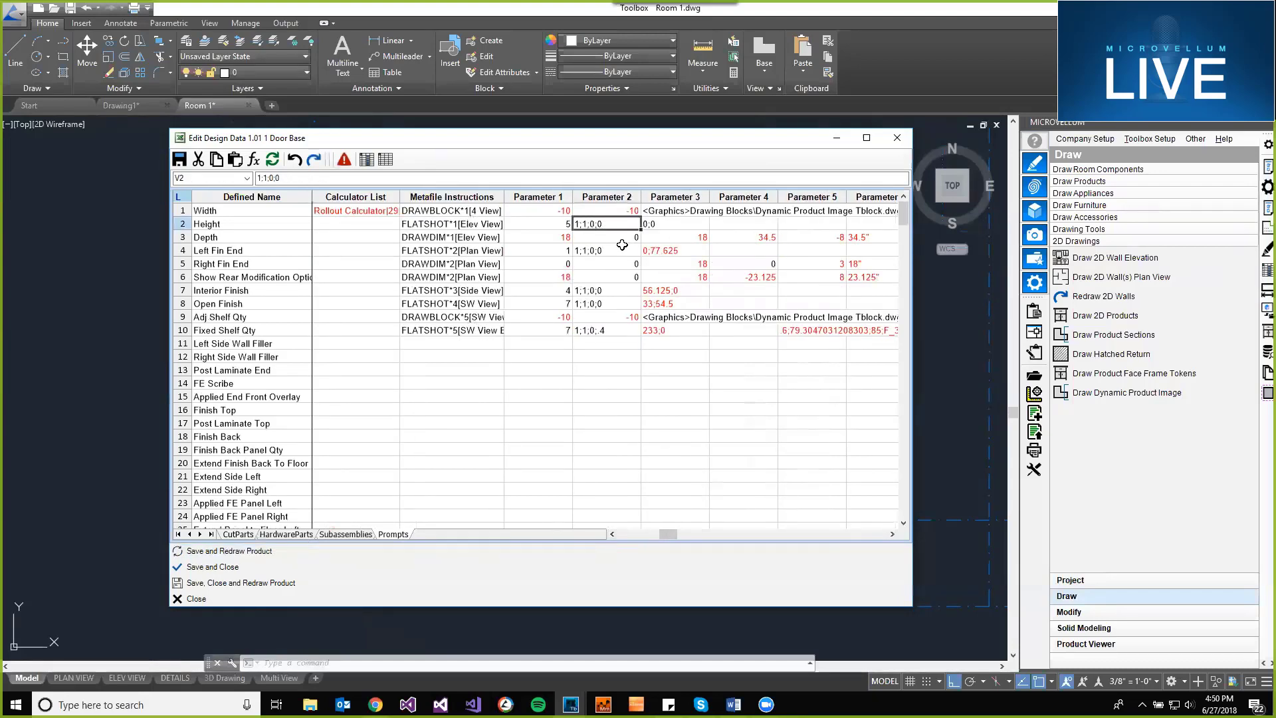
{"action": "left_click", "coordinate": [532, 182]}
{"action": "type", "text": ";1"}
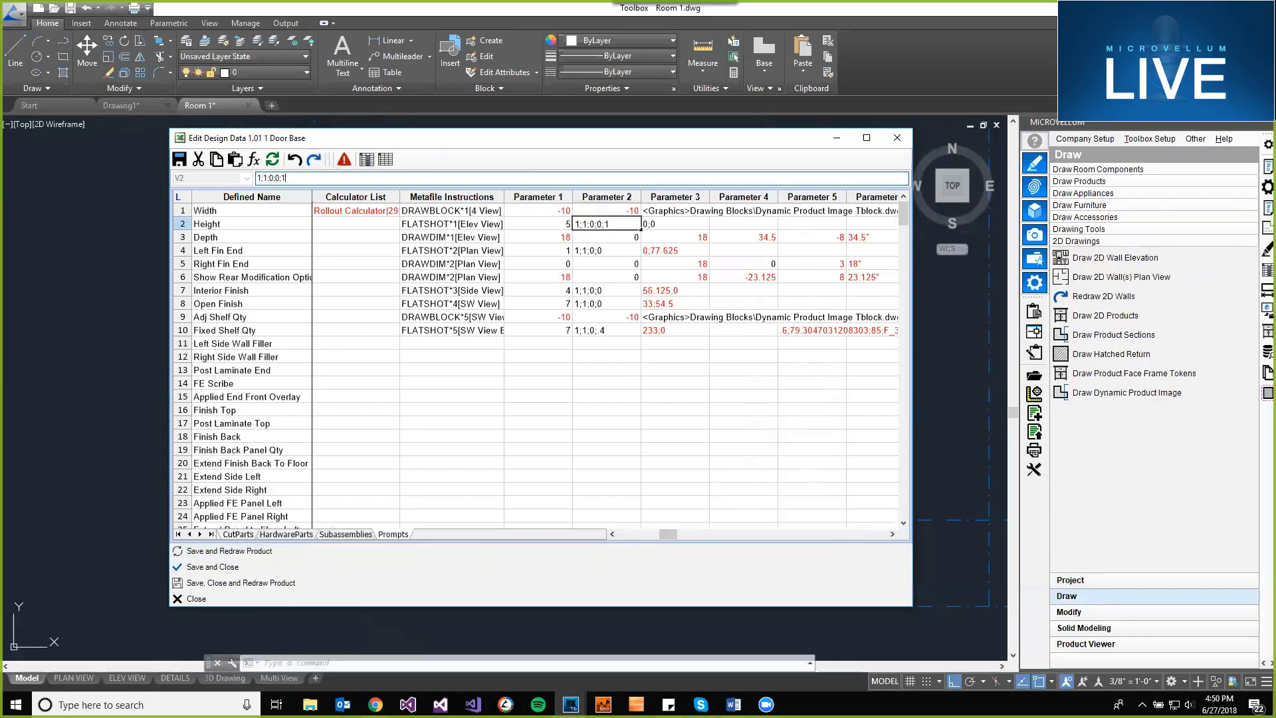
{"action": "key", "text": "Return"}
- Copy the value 1;1;0;0;1 into Parameter 2 of the Plan View, Side View and SW View FLATSHOT instructions
{"action": "left_click", "coordinate": [617, 224]}
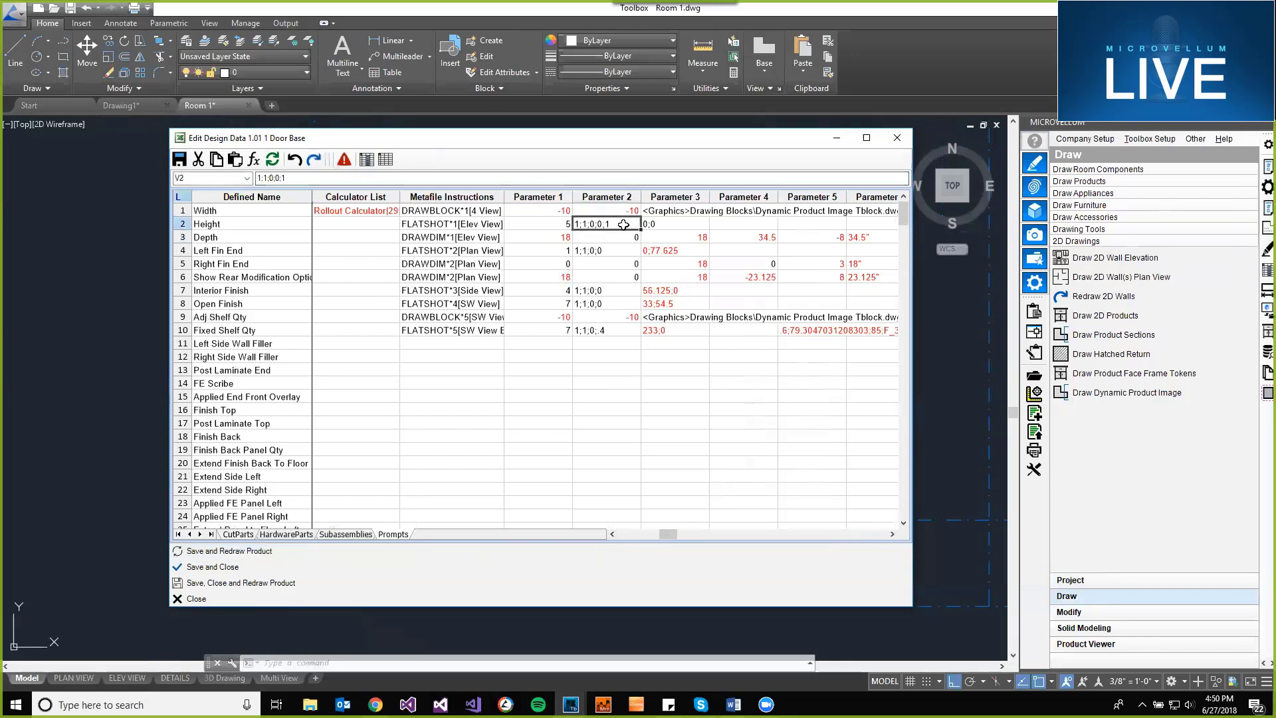
{"action": "left_click", "coordinate": [606, 251]}
{"action": "type", "text": "1;1;0;0;1"}
{"action": "left_click", "coordinate": [607, 291]}
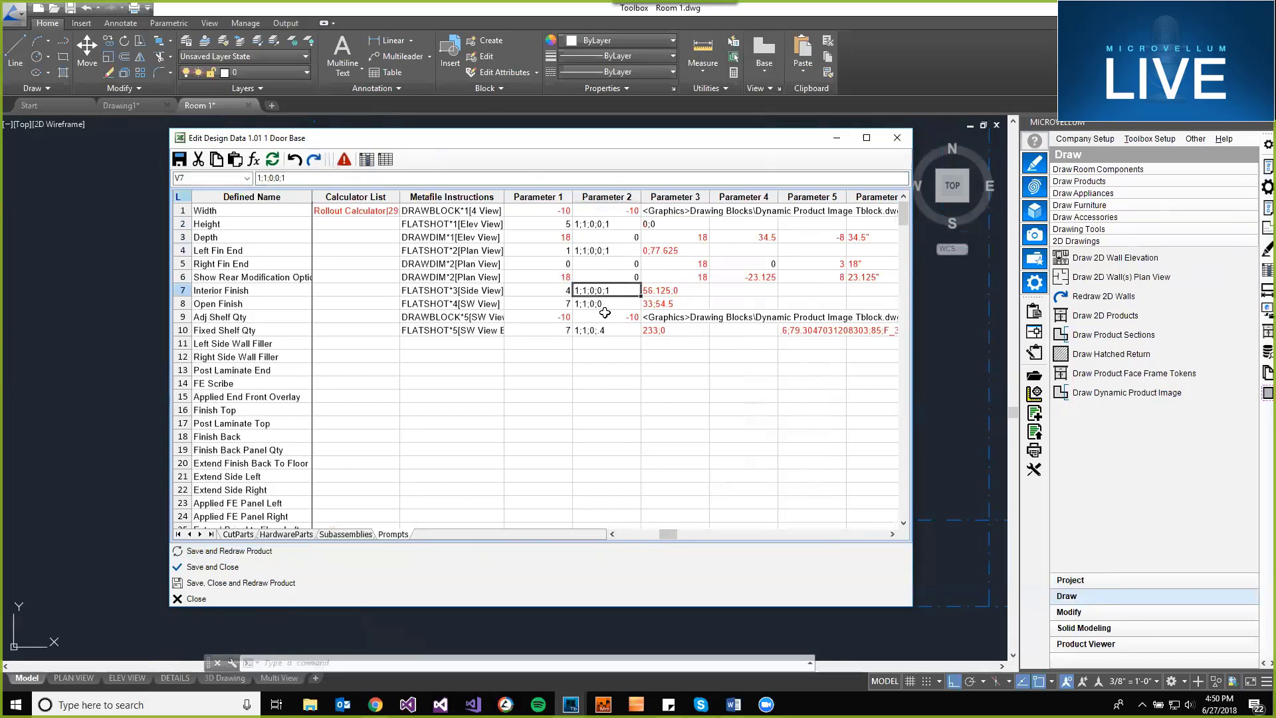
{"action": "type", "text": "1;1;0;0;1"}
{"action": "left_click", "coordinate": [606, 304]}
{"action": "key", "text": "ctrl+v"}
- Append ;1 to Parameter 2 of the FLATSHOT*5 instruction, and save and close the cabinet's design data
{"action": "left_click", "coordinate": [606, 330]}
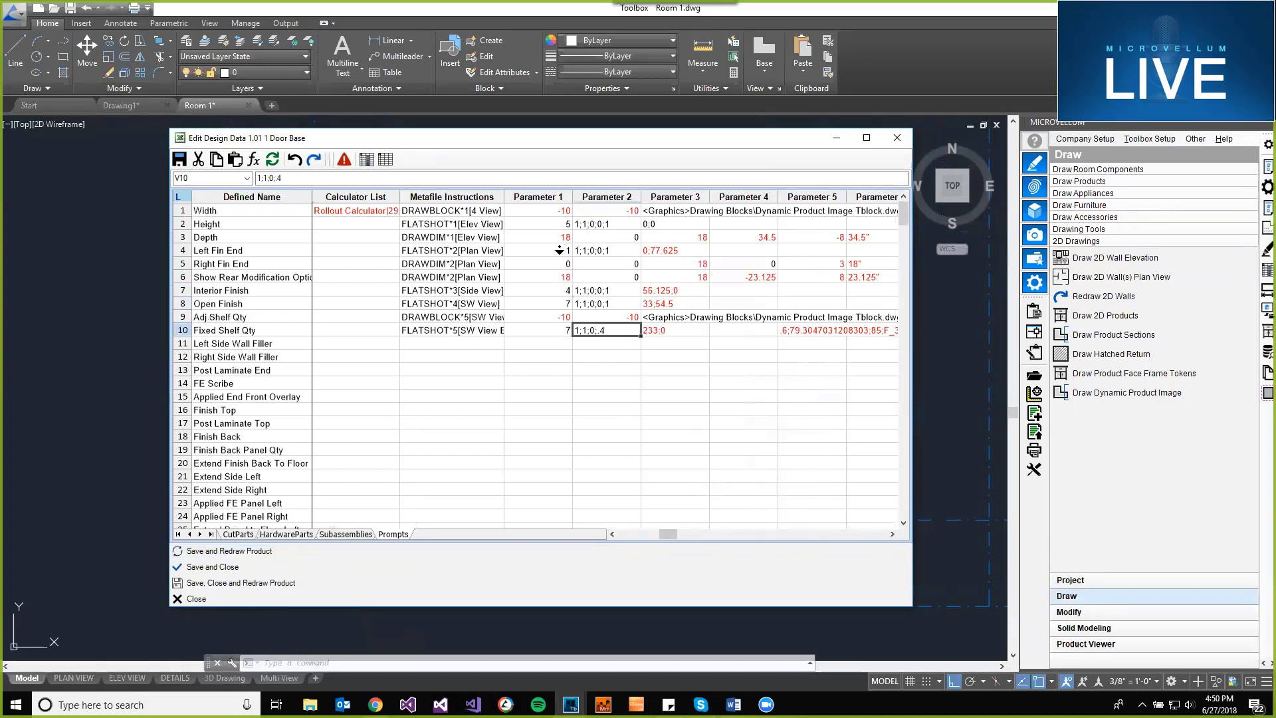
{"action": "left_click", "coordinate": [460, 175]}
{"action": "type", "text": ";1"}
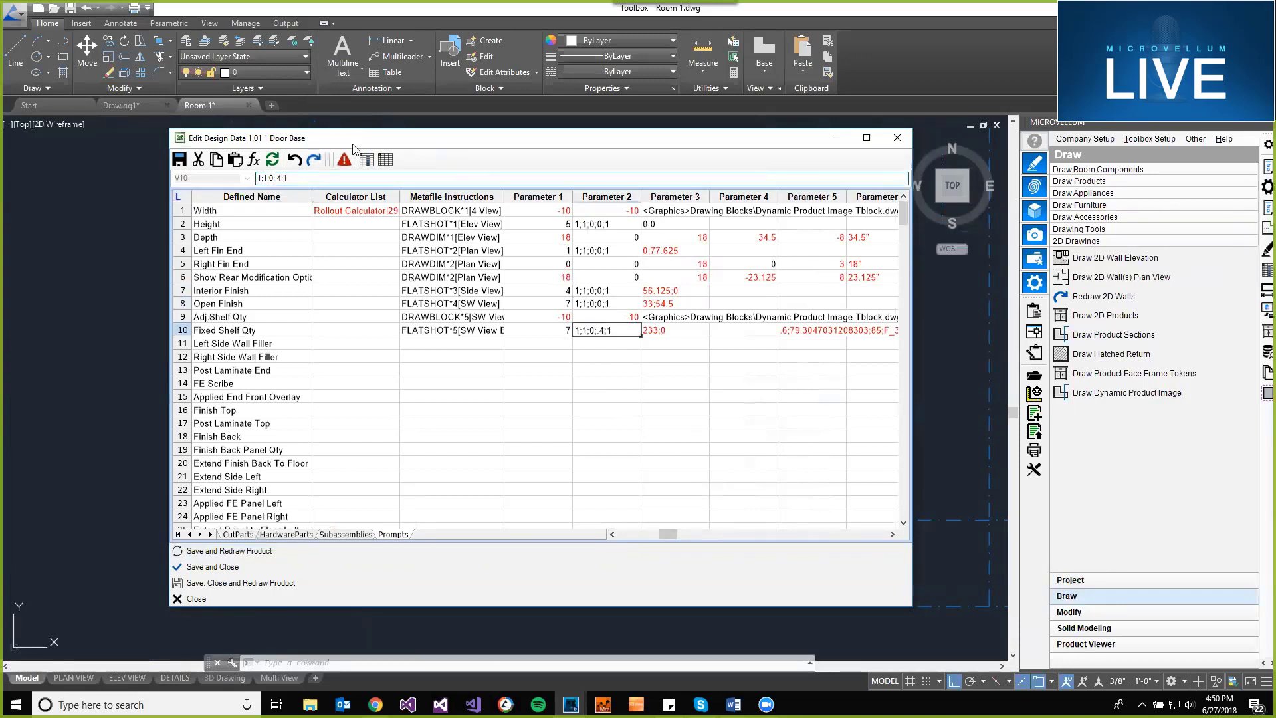
{"action": "key", "text": "Return"}
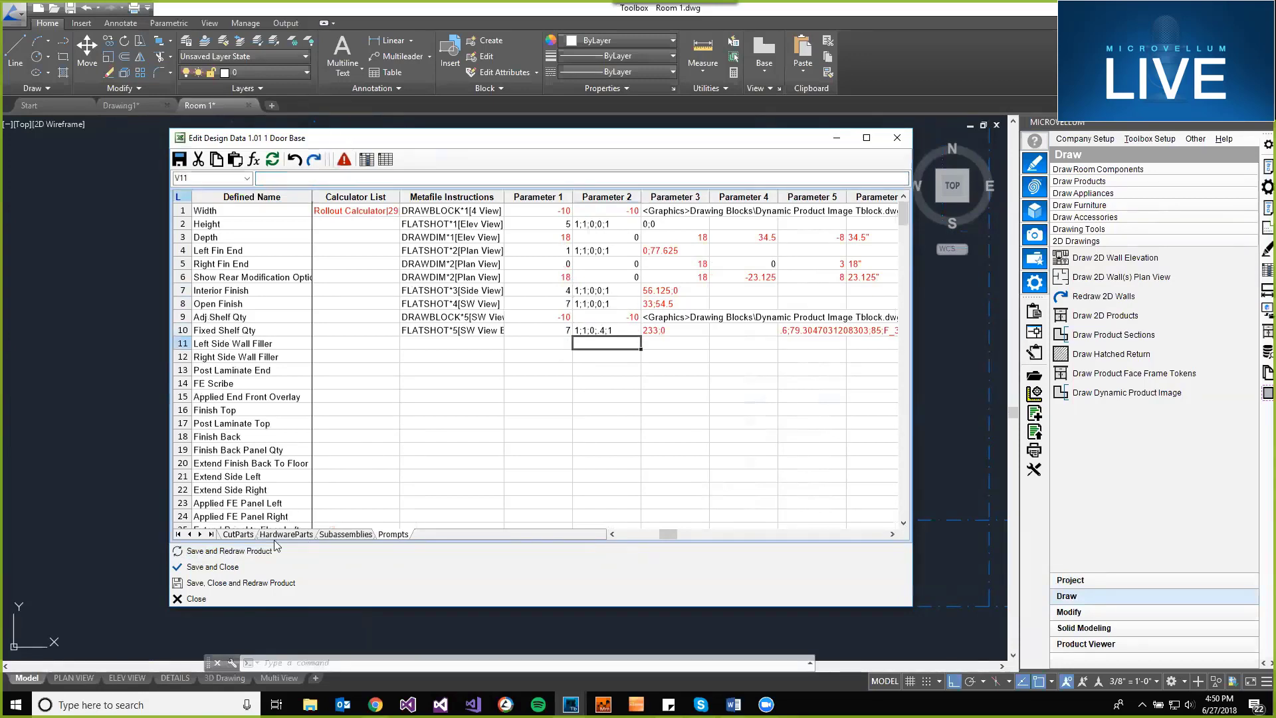
{"action": "left_click", "coordinate": [230, 574]}
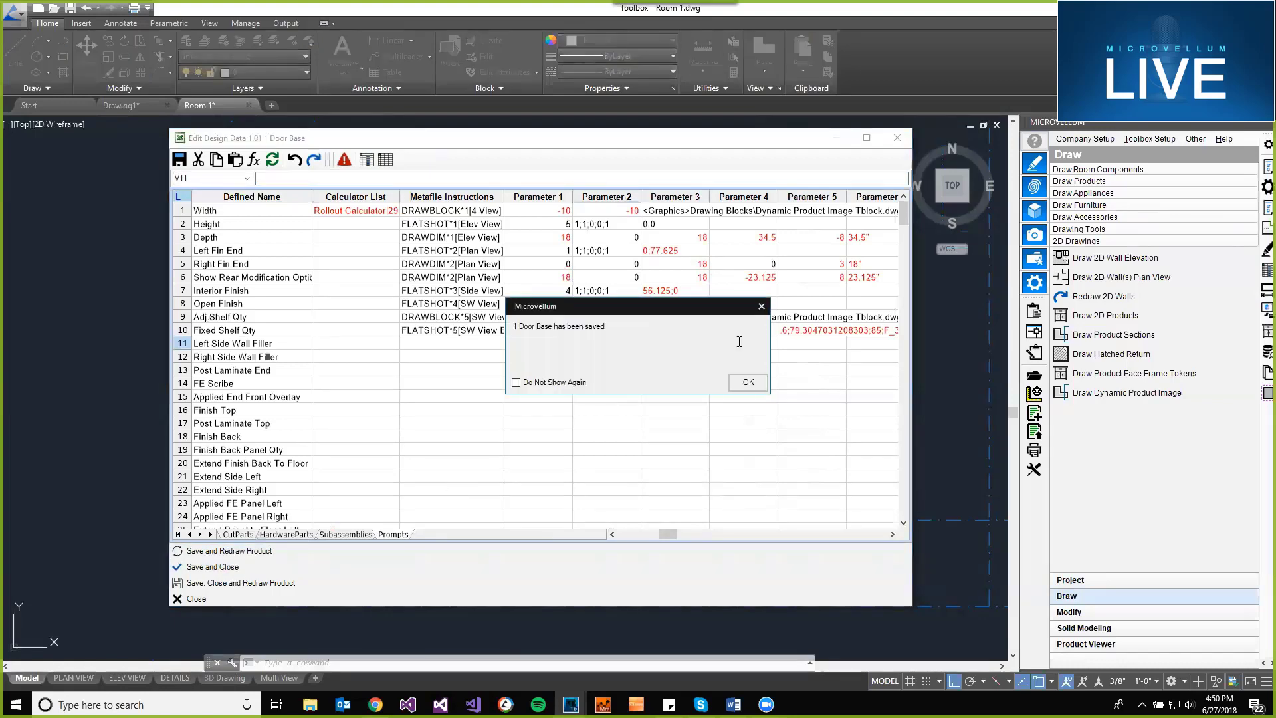
{"action": "left_click", "coordinate": [748, 381]}
- Redraw cabinet 1.01 in the PLAN VIEW frame with the 3D Drawings (Full Machining) style
{"action": "scroll", "coordinate": [585, 374], "scroll_direction": "down", "scroll_amount": 3}
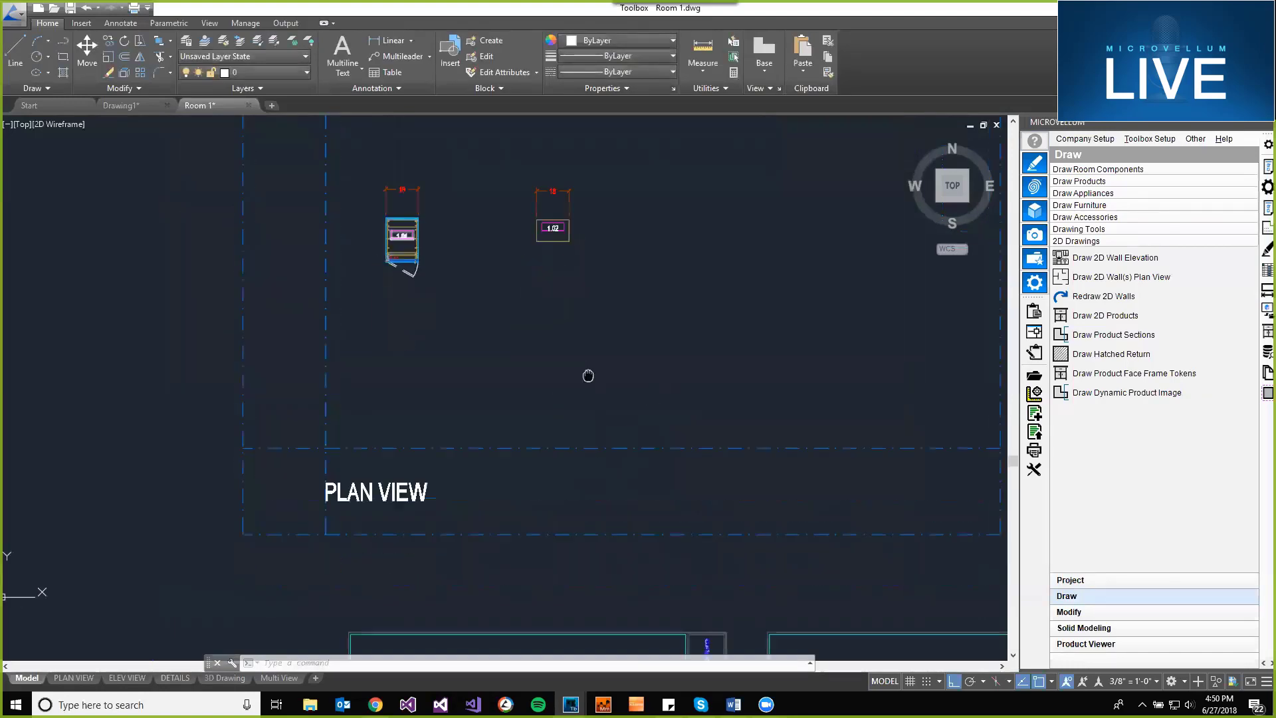
{"action": "left_click", "coordinate": [1268, 249]}
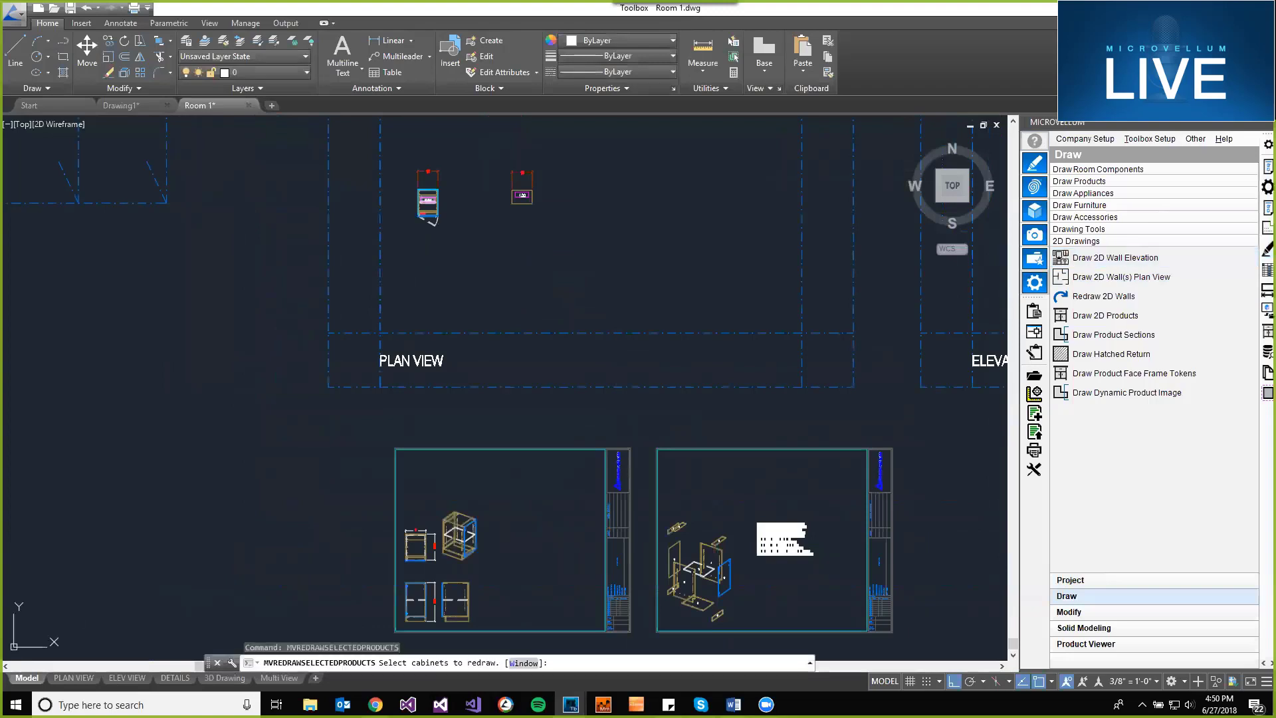
{"action": "left_click", "coordinate": [428, 199]}
{"action": "key", "text": "Return"}
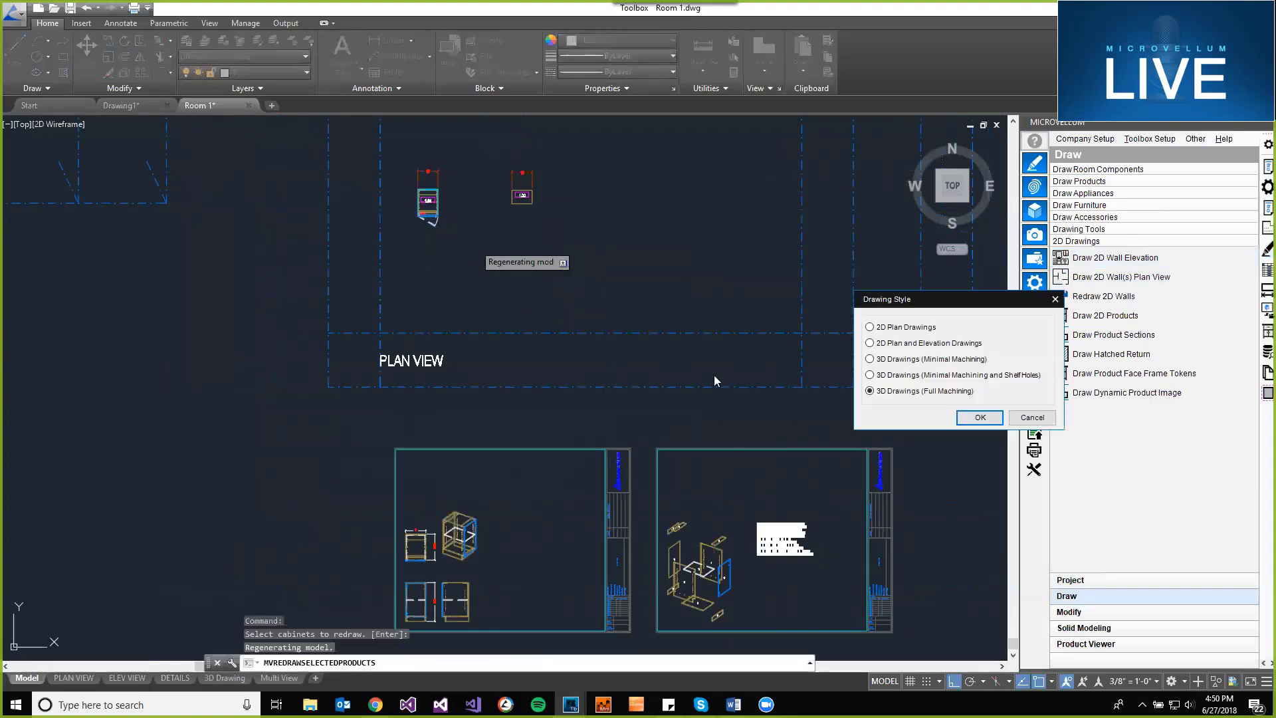
{"action": "left_click", "coordinate": [980, 416]}
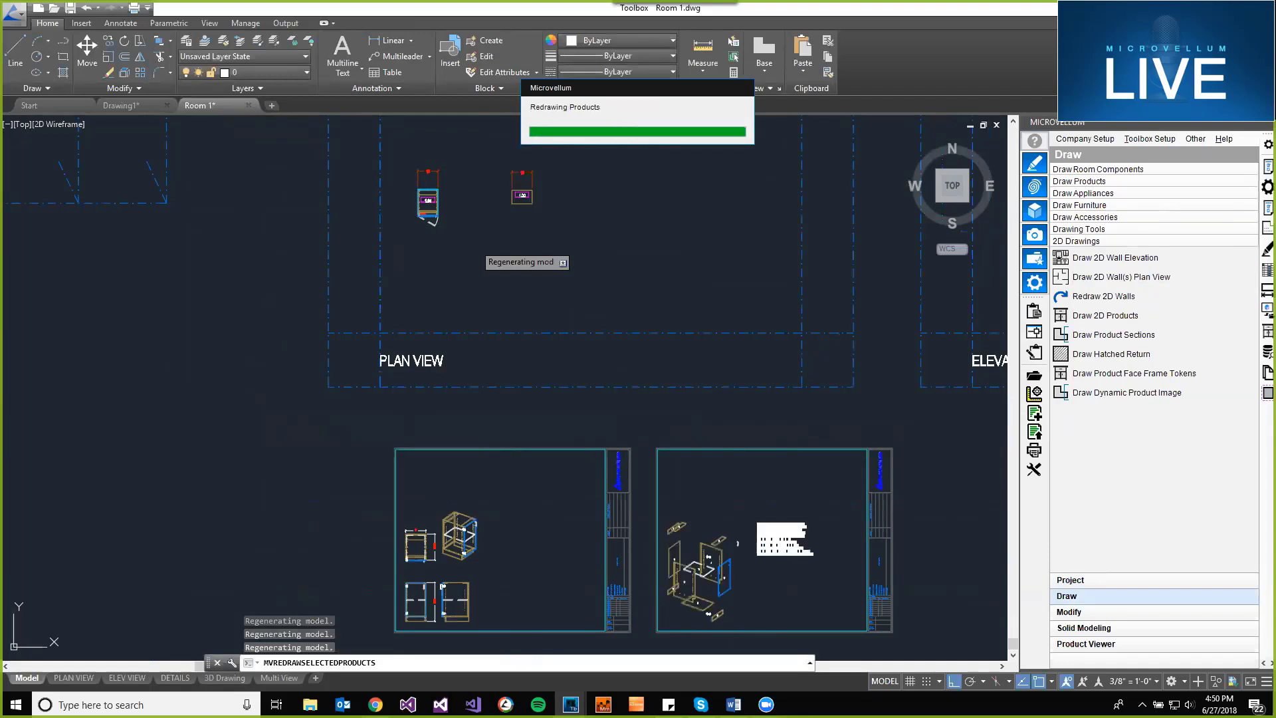
- Examine the updated product image sheets, checking the machining and hardware shown in the isometric, plan, elevation and side views
{"action": "scroll", "coordinate": [481, 575], "scroll_direction": "up", "scroll_amount": 6}
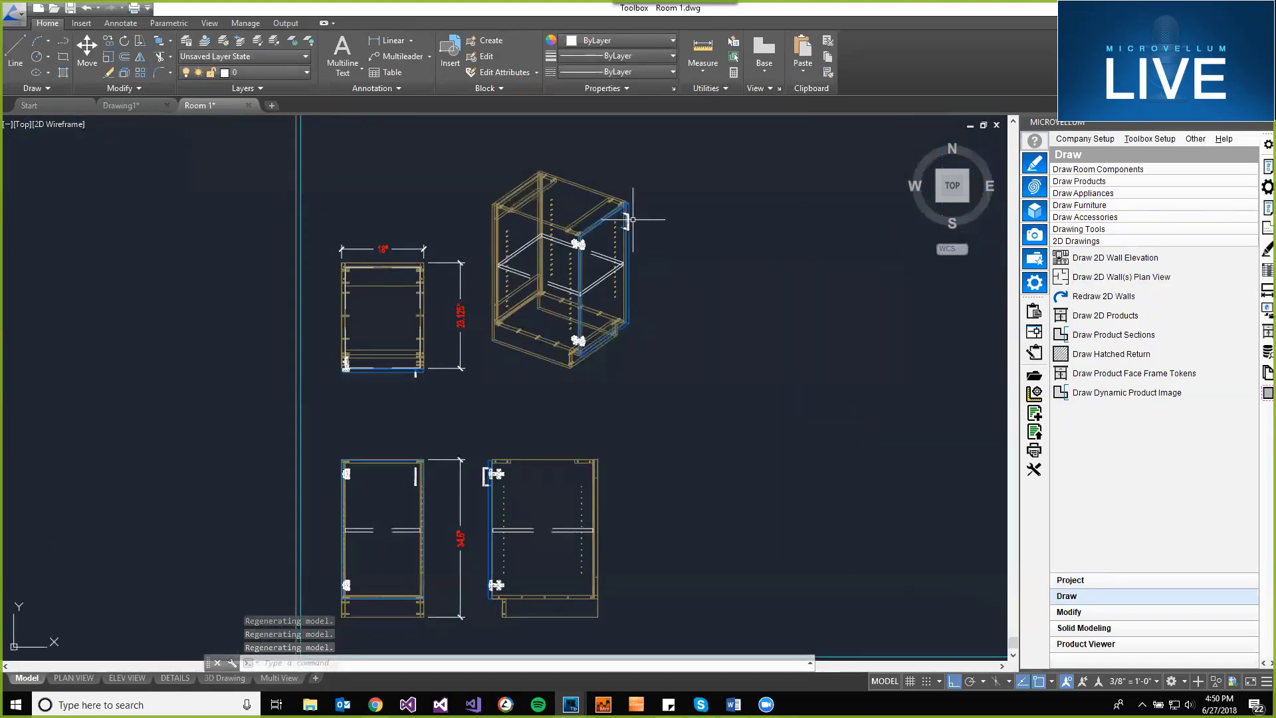
{"action": "scroll", "coordinate": [658, 226], "scroll_direction": "up", "scroll_amount": 2}
{"action": "scroll", "coordinate": [642, 199], "scroll_direction": "up", "scroll_amount": 2}
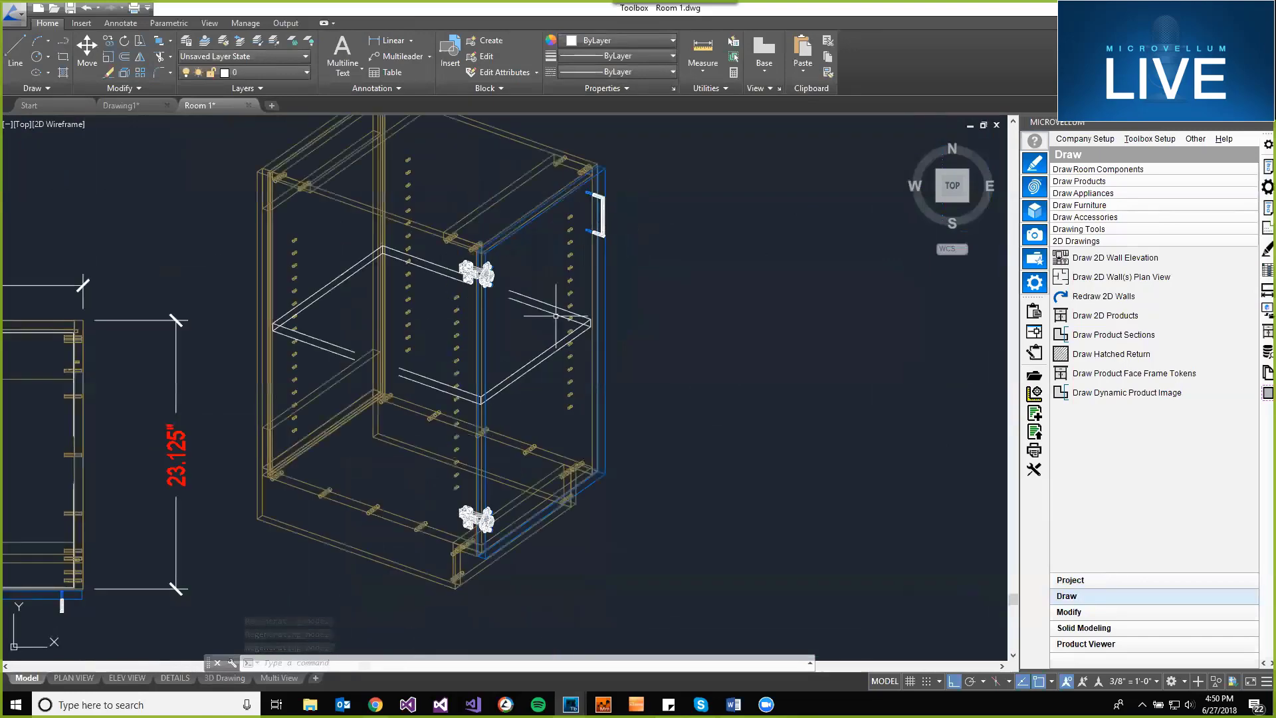
{"action": "scroll", "coordinate": [638, 509], "scroll_direction": "down", "scroll_amount": 6}
{"action": "middle_click_drag", "start_coordinate": [652, 539], "coordinate": [573, 420]}
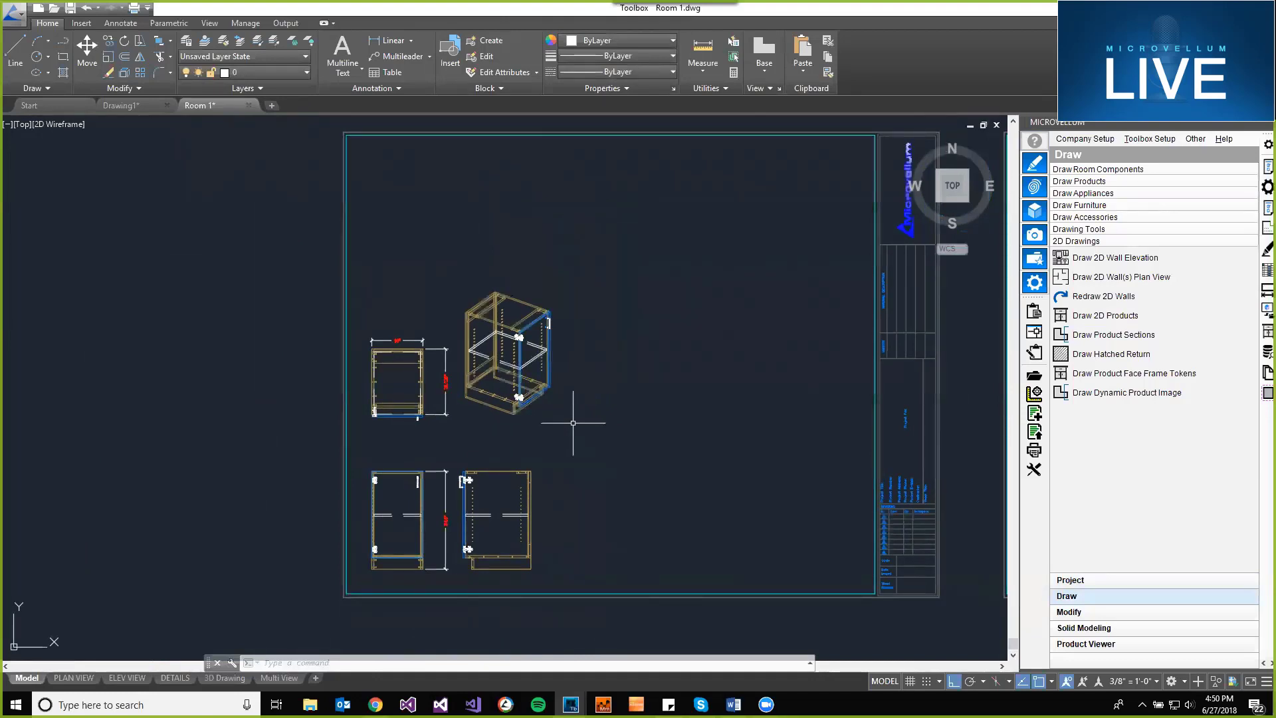
{"action": "scroll", "coordinate": [582, 426], "scroll_direction": "down", "scroll_amount": 3}
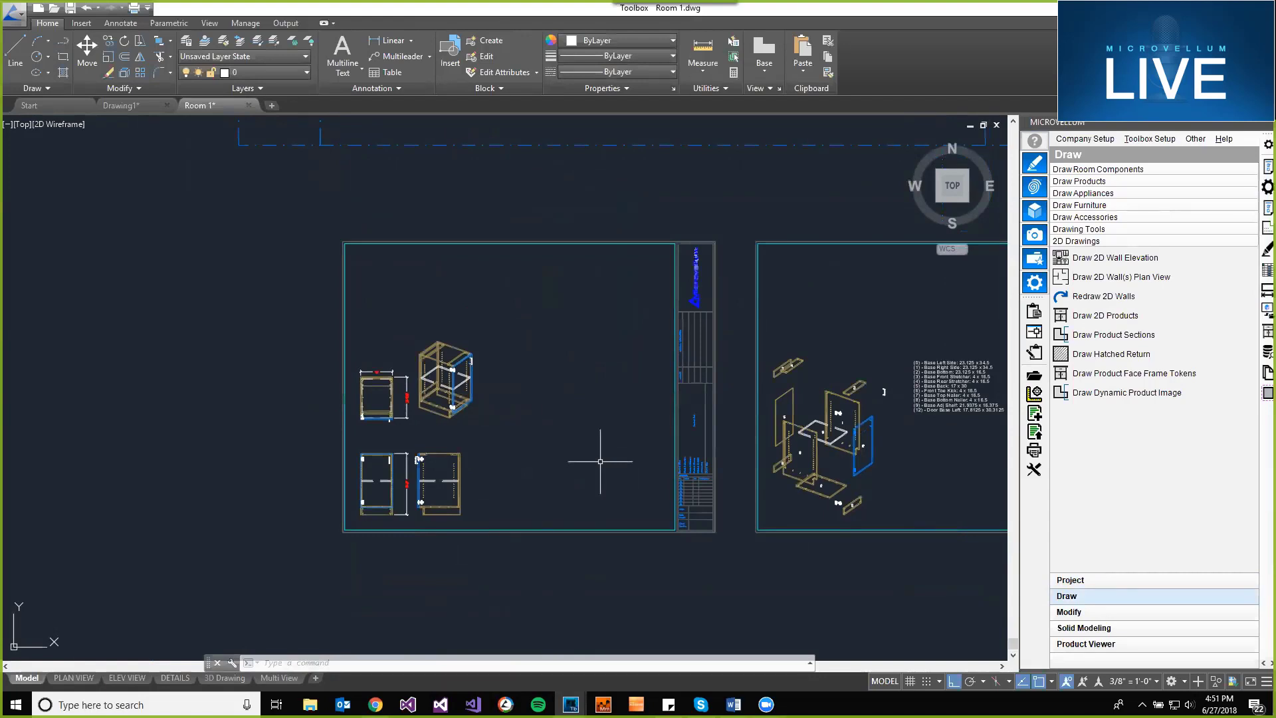
- Start a work order for cabinet 1.01, review the Process Flatshot Tokens processing option, and close without processing
{"action": "scroll", "coordinate": [738, 356], "scroll_direction": "down", "scroll_amount": 4}
{"action": "middle_click_drag", "start_coordinate": [676, 333], "coordinate": [735, 422]}
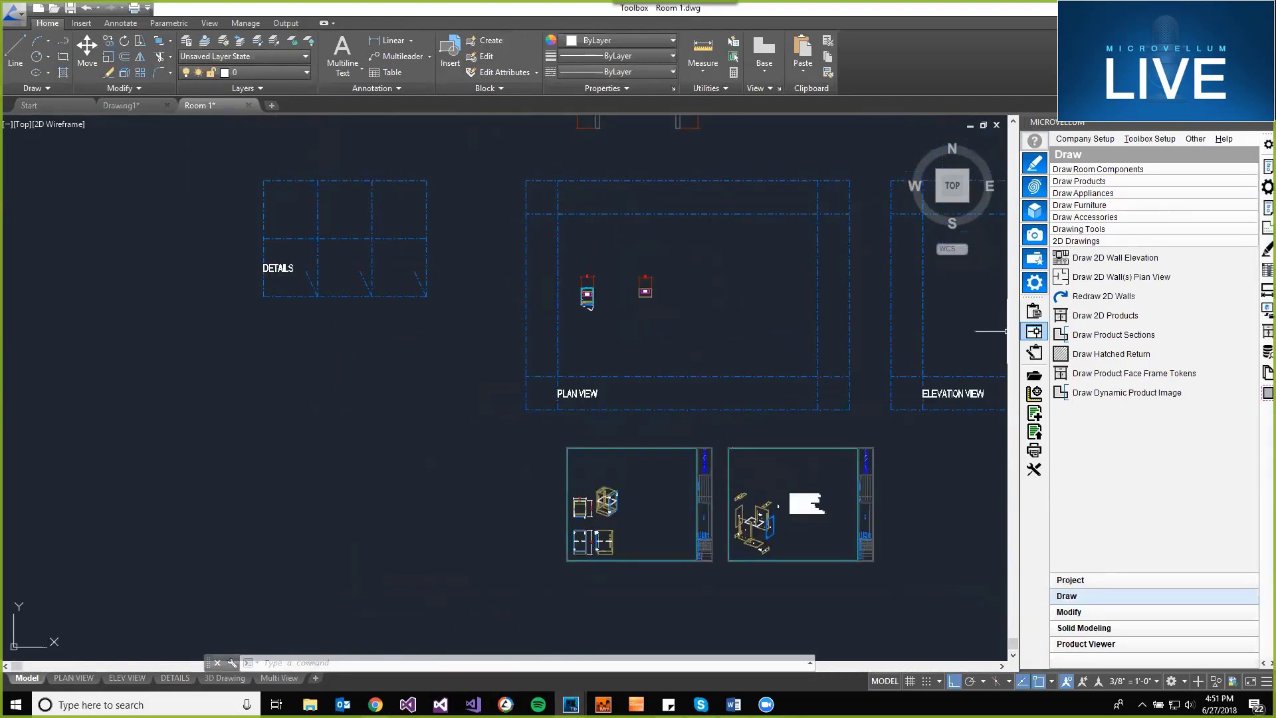
{"action": "left_click", "coordinate": [1034, 332]}
{"action": "left_click", "coordinate": [588, 295]}
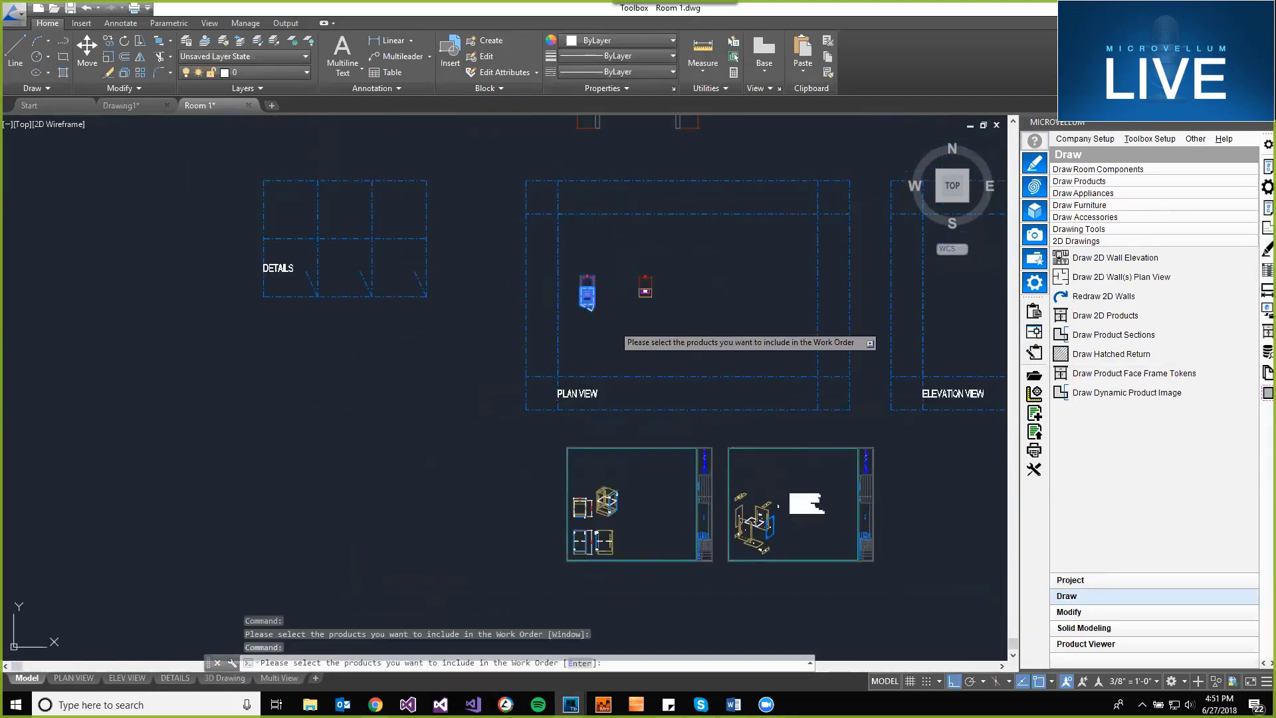
{"action": "key", "text": "Return"}
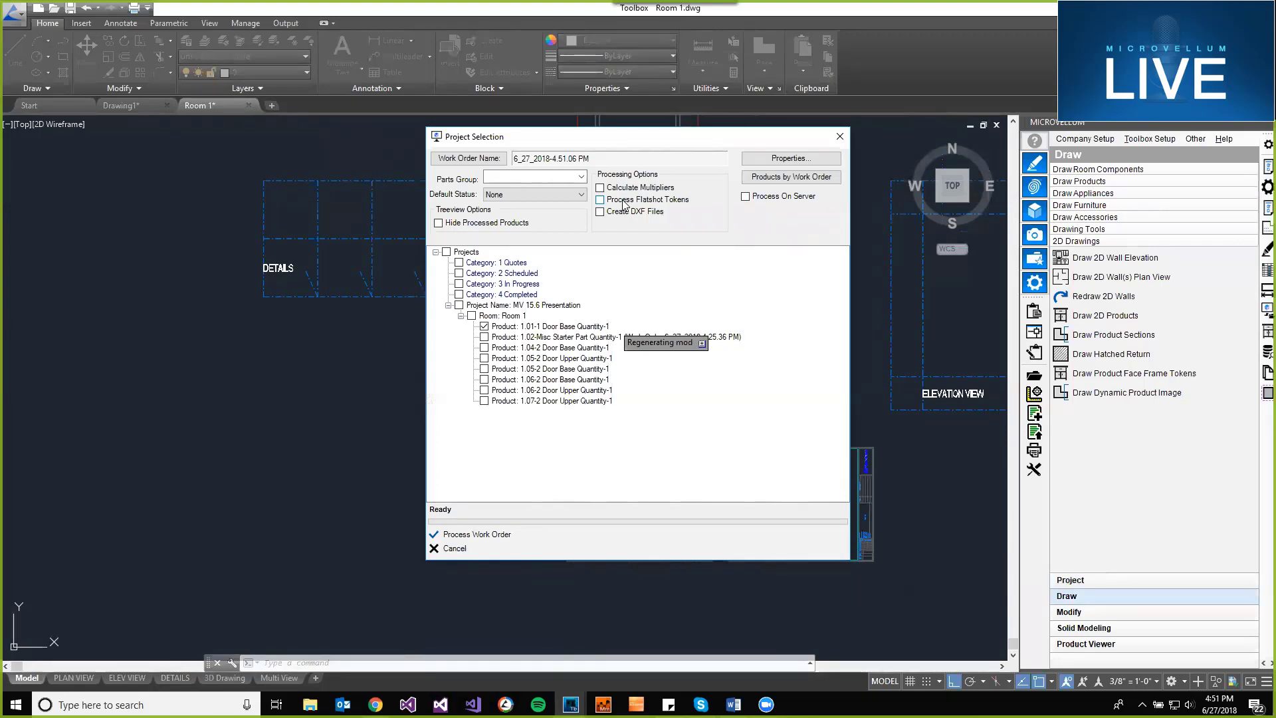
{"action": "left_click", "coordinate": [840, 136]}
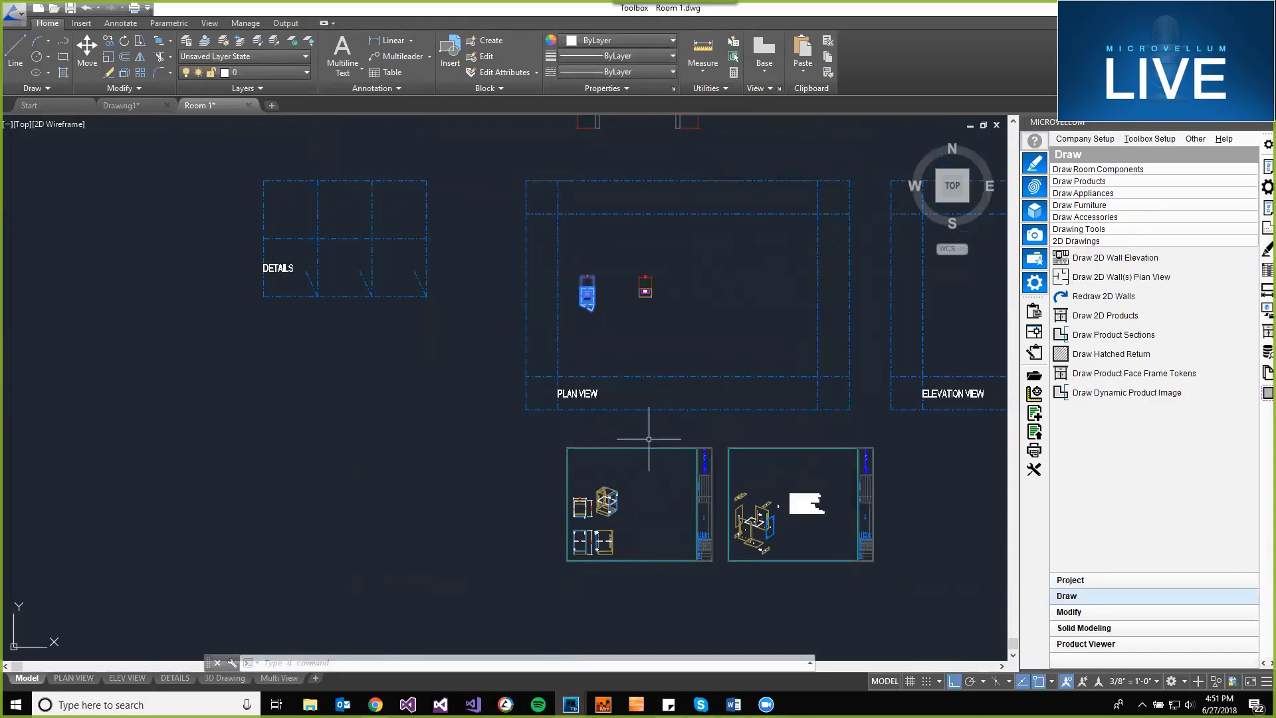
- Draw a 2D plan view of the room's three walls and place it in the empty space above the room
{"action": "mouse_move", "coordinate": [661, 436]}
{"action": "middle_mouse_down"}
{"action": "mouse_move", "coordinate": [593, 428]}
{"action": "mouse_move", "coordinate": [602, 439]}
{"action": "middle_mouse_up"}
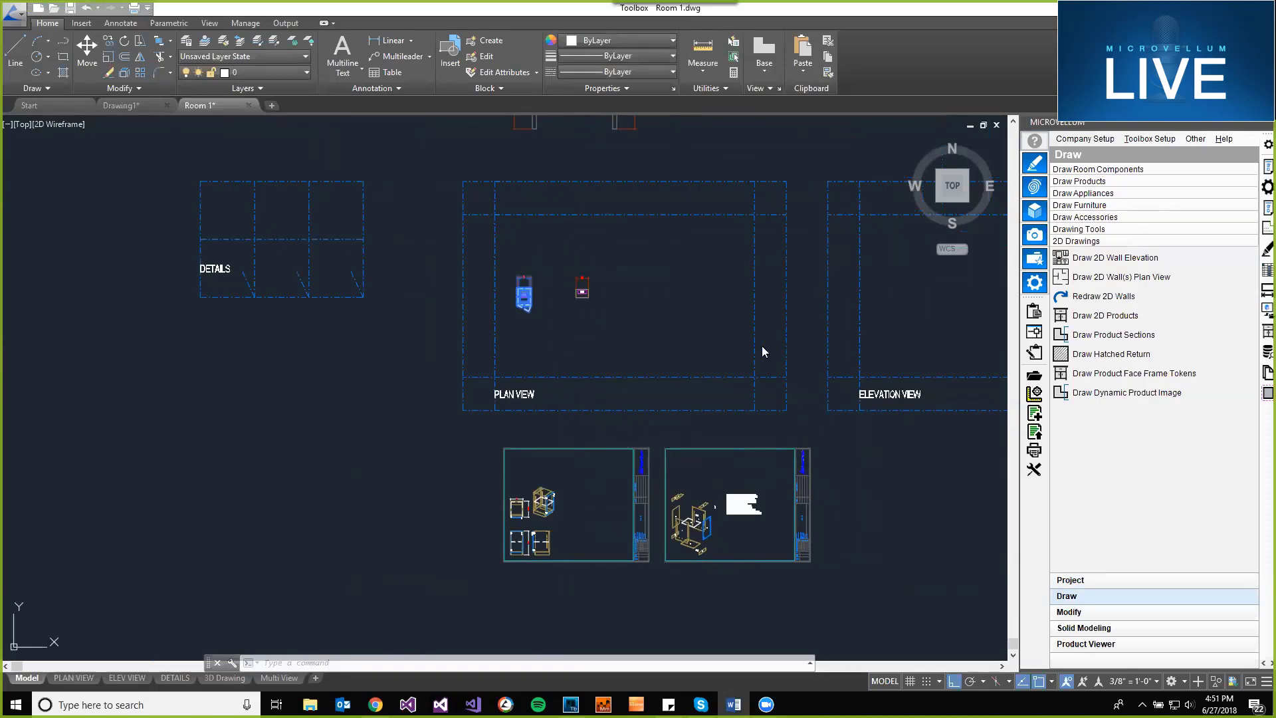
{"action": "mouse_move", "coordinate": [718, 342]}
{"action": "middle_mouse_down"}
{"action": "mouse_move", "coordinate": [707, 405]}
{"action": "mouse_move", "coordinate": [547, 382]}
{"action": "middle_mouse_up"}
{"action": "scroll", "coordinate": [506, 342], "scroll_direction": "up", "scroll_amount": 2}
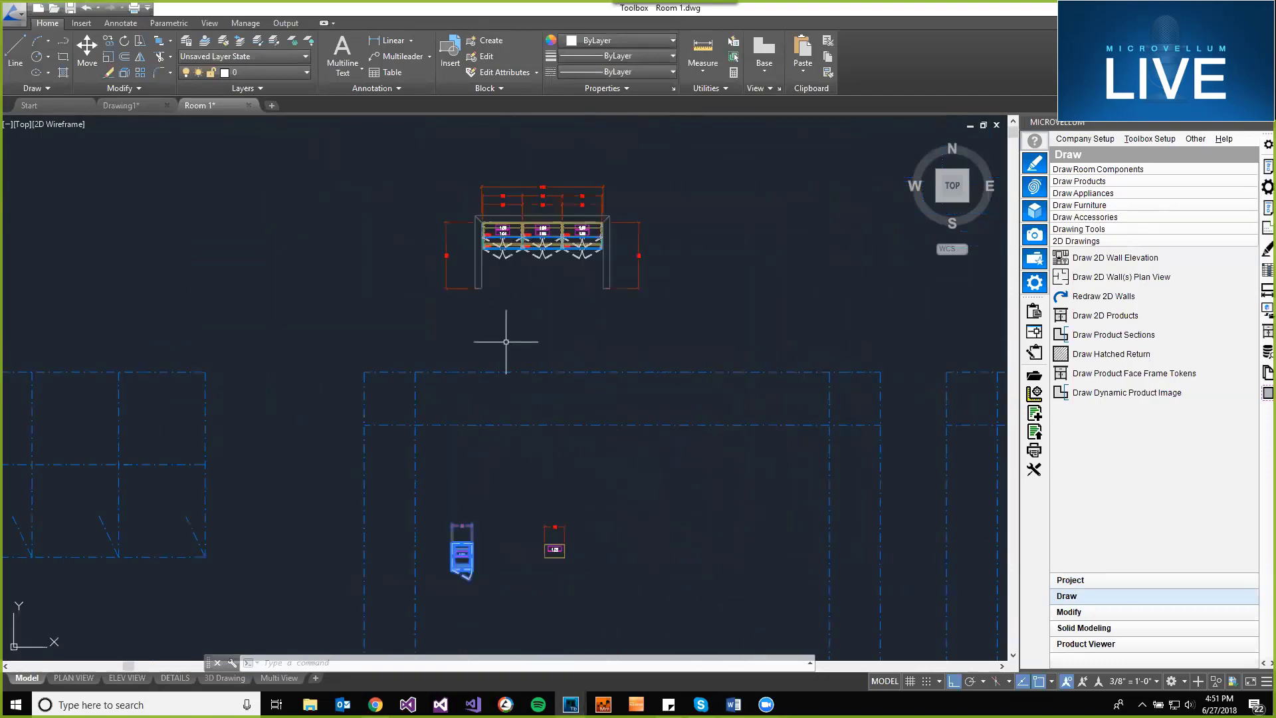
{"action": "scroll", "coordinate": [575, 223], "scroll_direction": "up", "scroll_amount": 2}
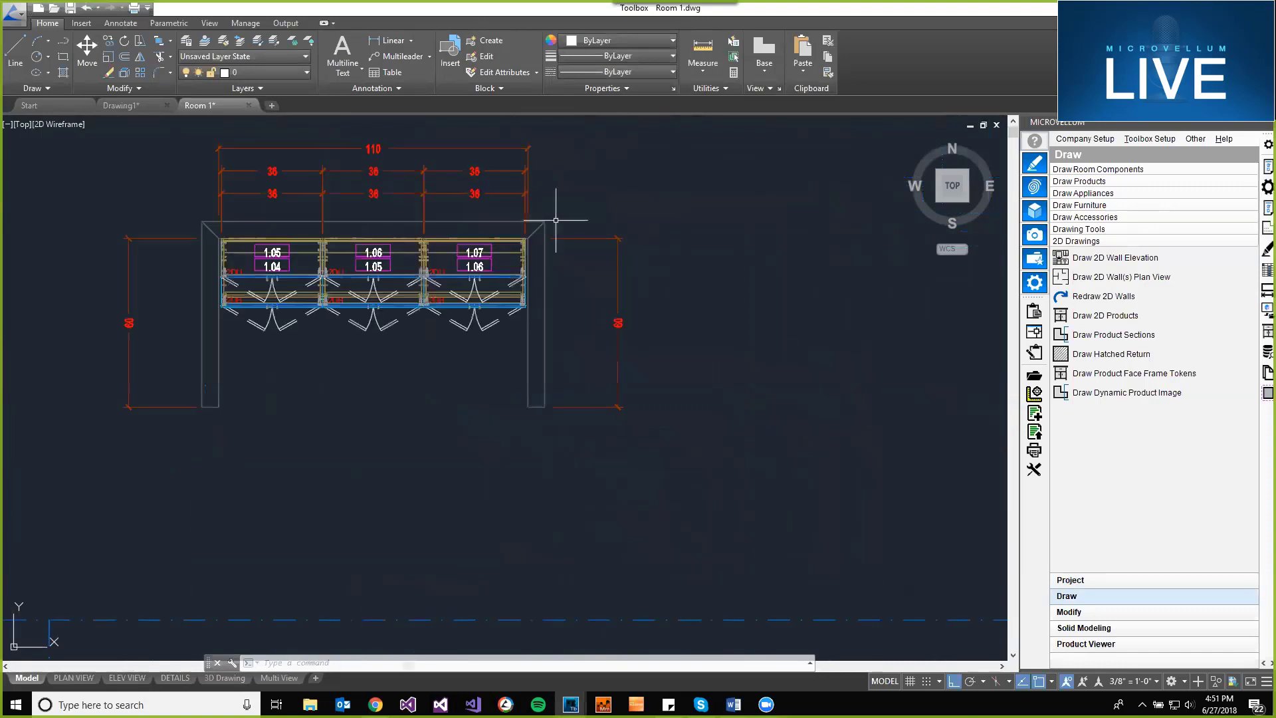
{"action": "mouse_move", "coordinate": [549, 251]}
{"action": "middle_mouse_down"}
{"action": "mouse_move", "coordinate": [444, 343]}
{"action": "mouse_move", "coordinate": [481, 348]}
{"action": "middle_mouse_up"}
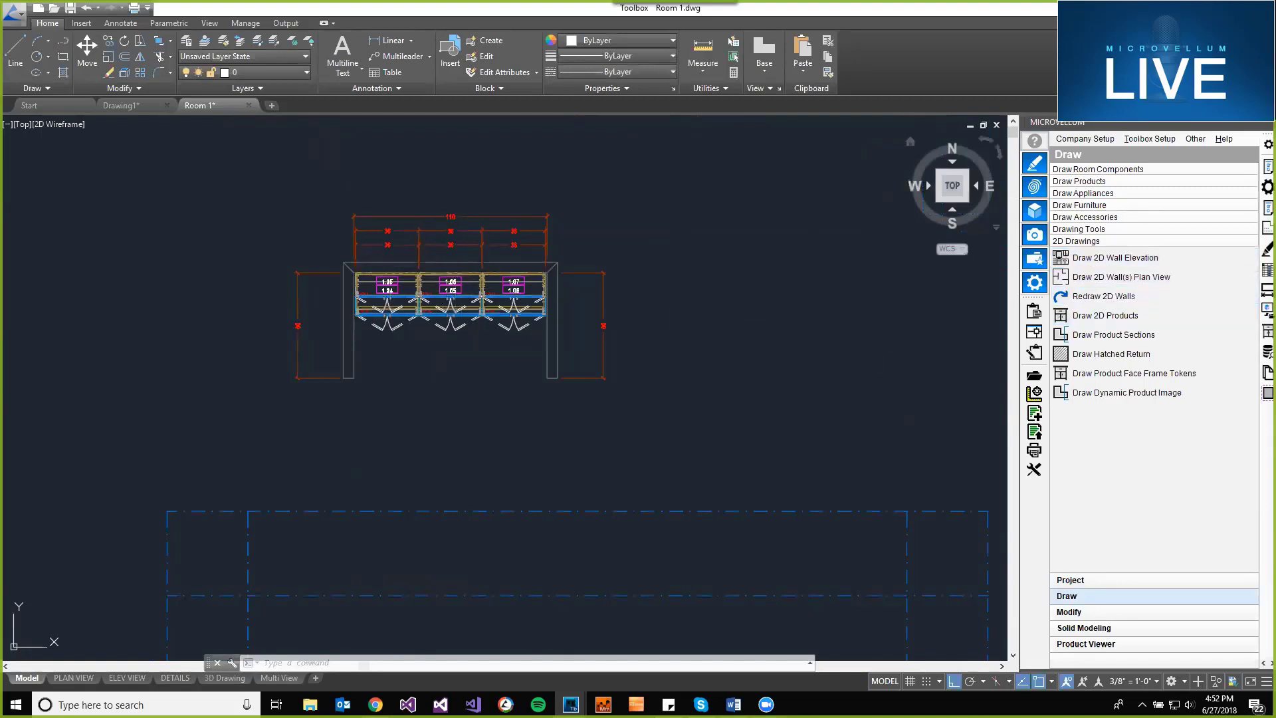
{"action": "mouse_move", "coordinate": [509, 360]}
{"action": "middle_mouse_down"}
{"action": "mouse_move", "coordinate": [527, 379]}
{"action": "mouse_move", "coordinate": [530, 418]}
{"action": "middle_mouse_up"}
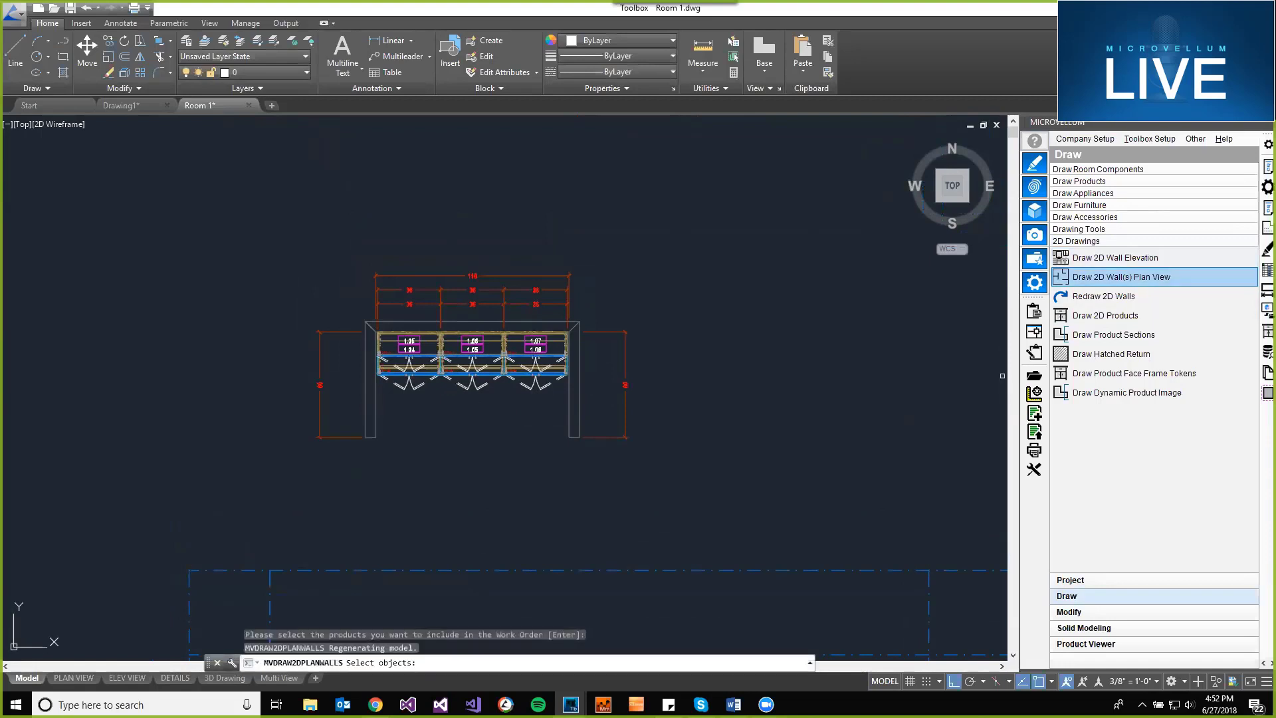
{"action": "left_click", "coordinate": [365, 396]}
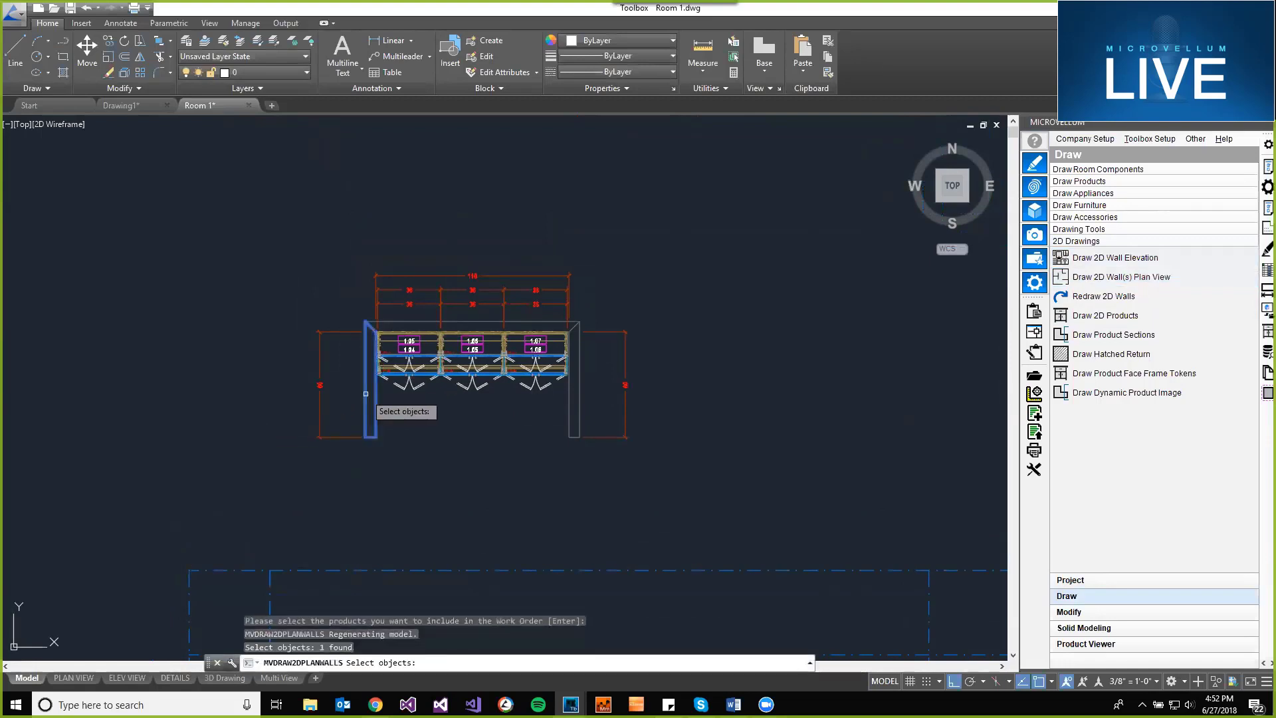
{"action": "left_click", "coordinate": [407, 322]}
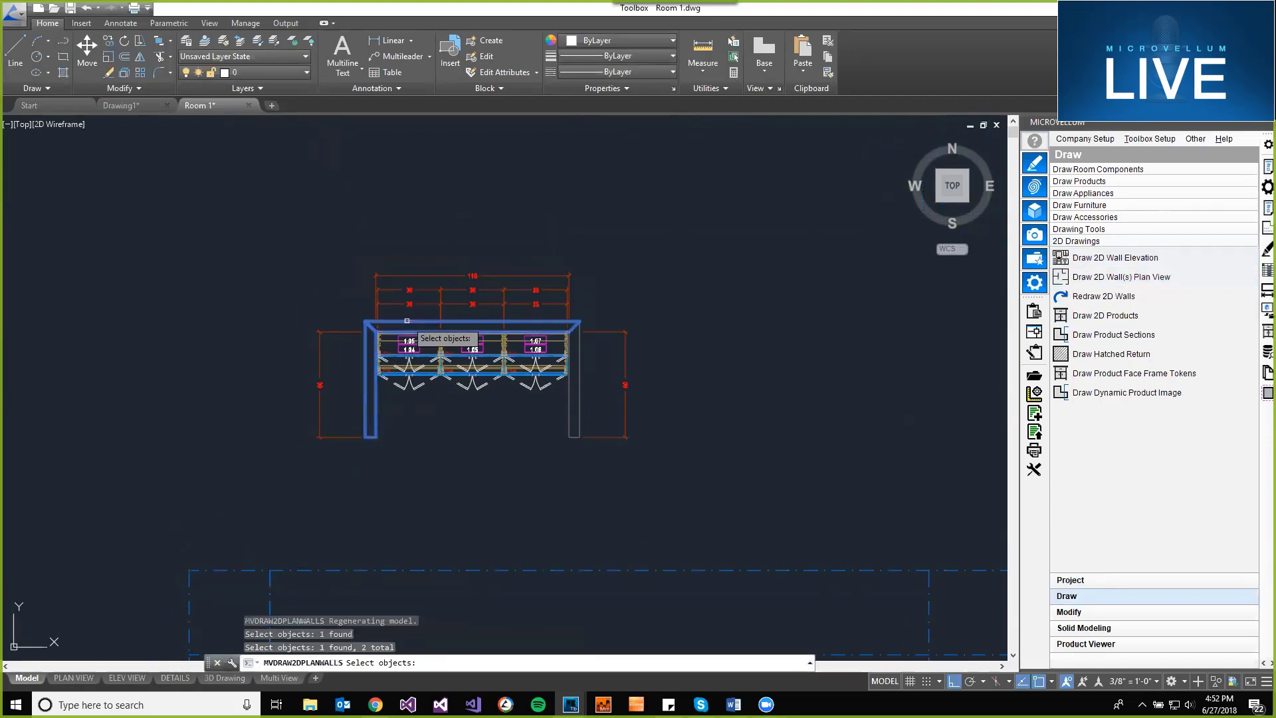
{"action": "left_click", "coordinate": [579, 399]}
{"action": "scroll", "coordinate": [705, 400], "scroll_direction": "down", "scroll_amount": 2}
{"action": "key", "text": "Return"}
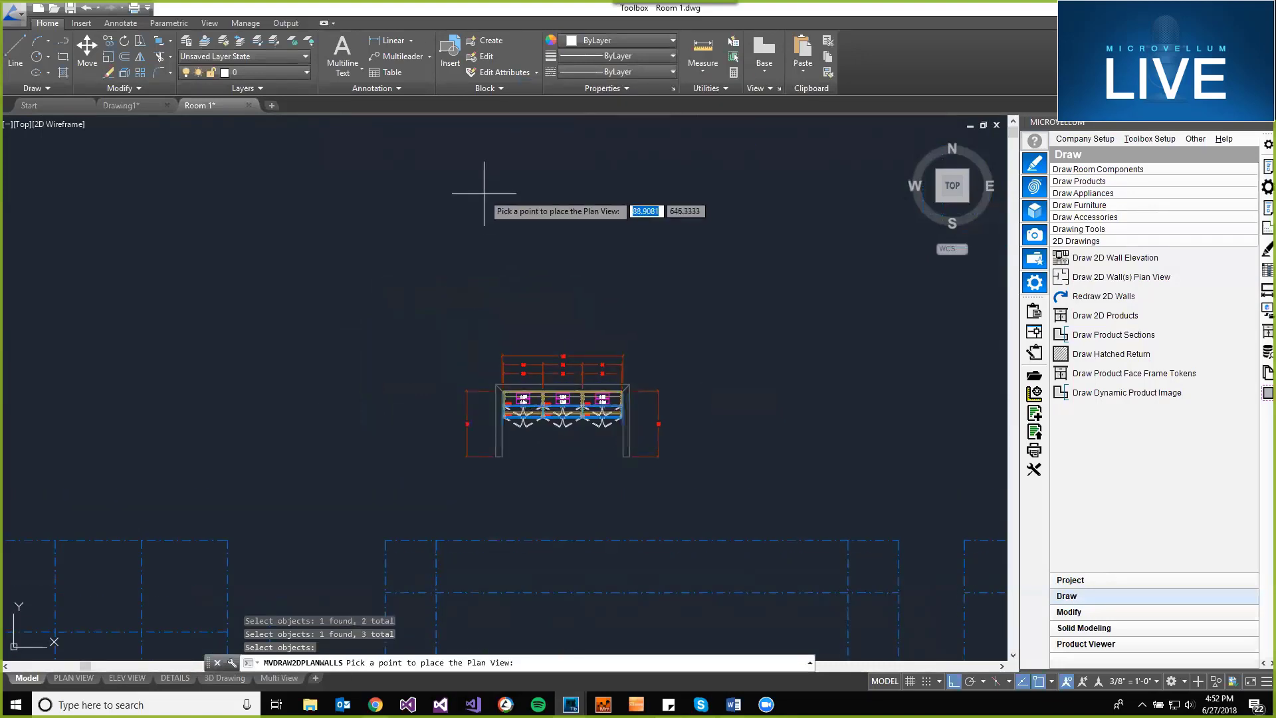
{"action": "middle_click_drag", "start_coordinate": [486, 186], "coordinate": [486, 219]}
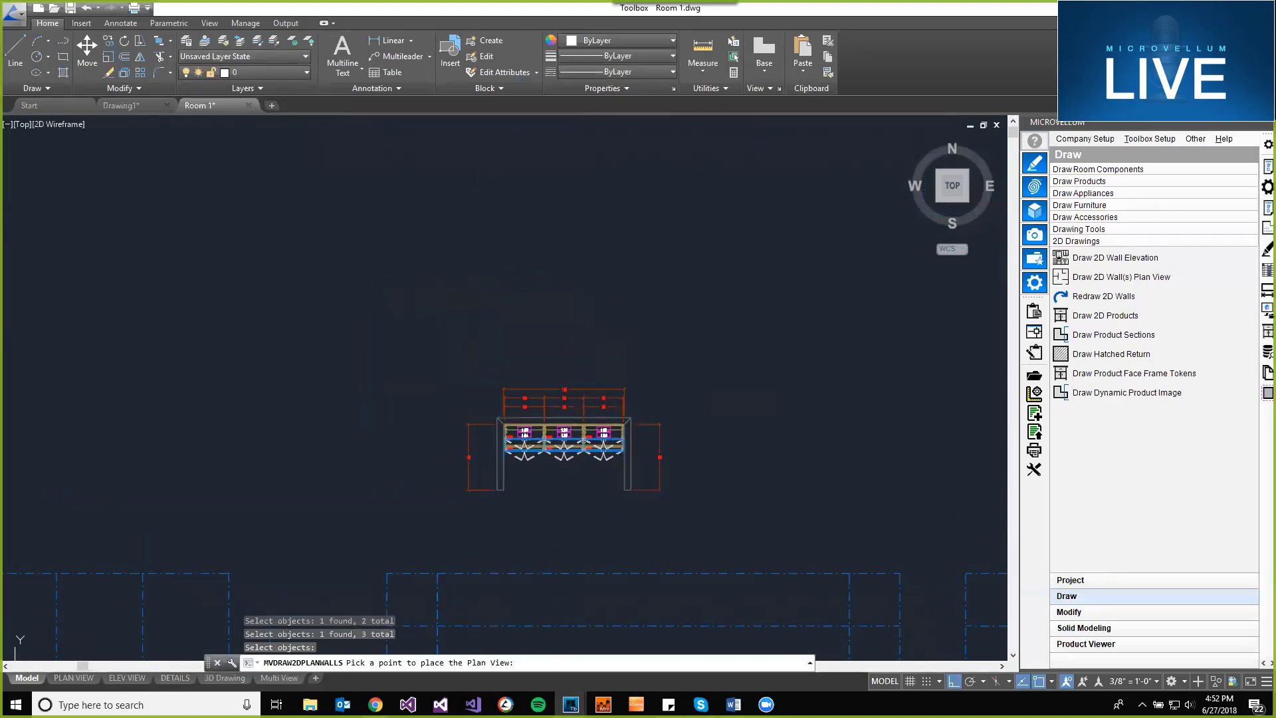
{"action": "left_click", "coordinate": [483, 206]}
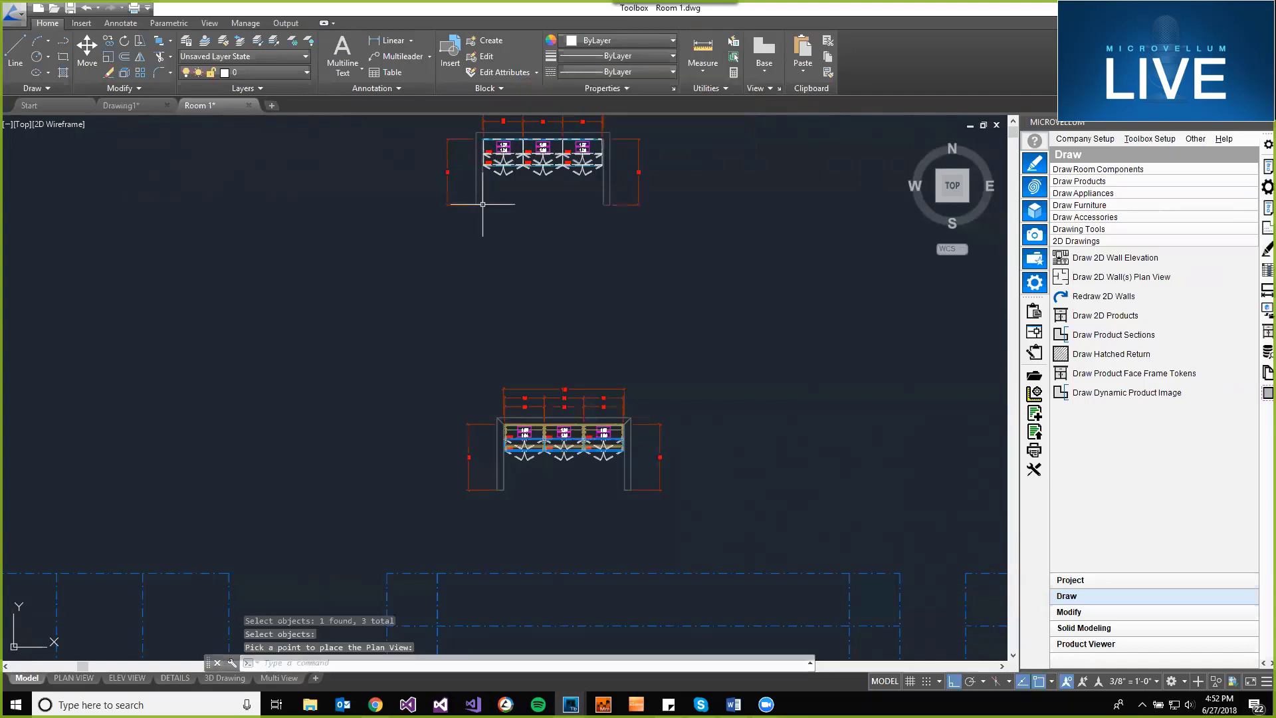
- View the 3D room and its 2D wall plan from the southwest, and return to the world plan view
{"action": "middle_click_drag", "start_coordinate": [654, 295], "coordinate": [731, 327]}
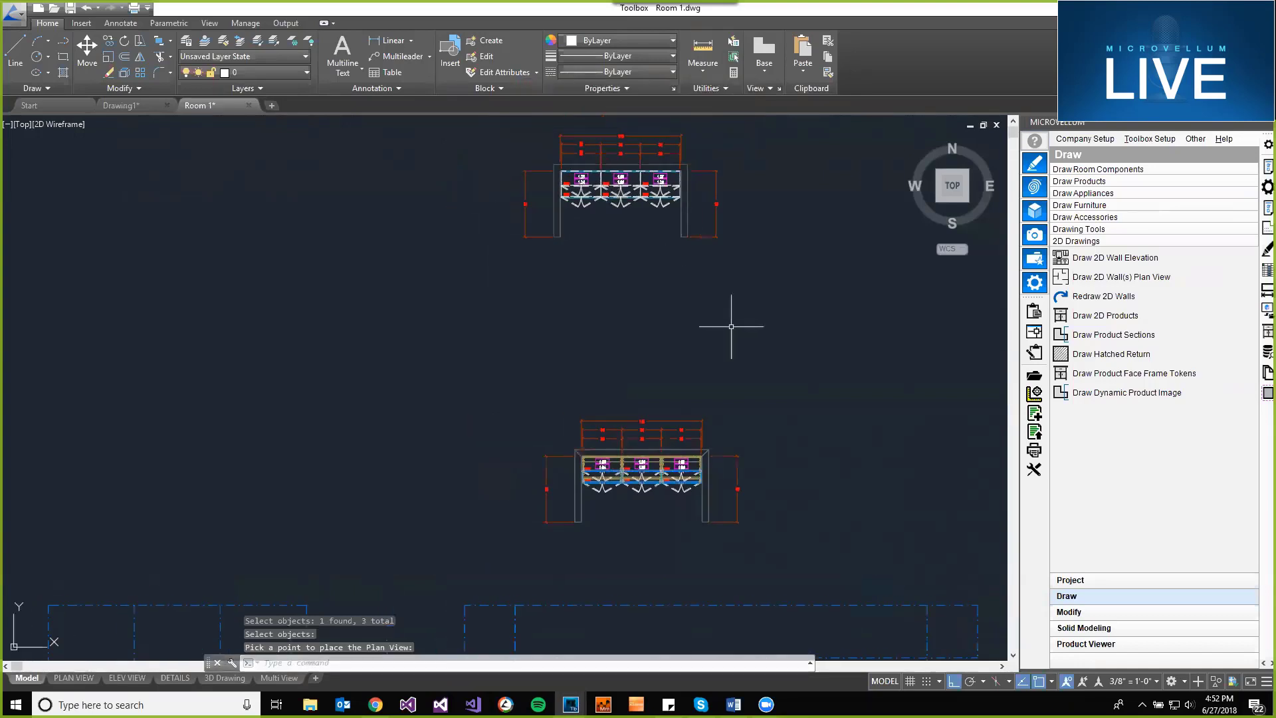
{"action": "type", "text": "s"}
{"action": "key", "text": "Return"}
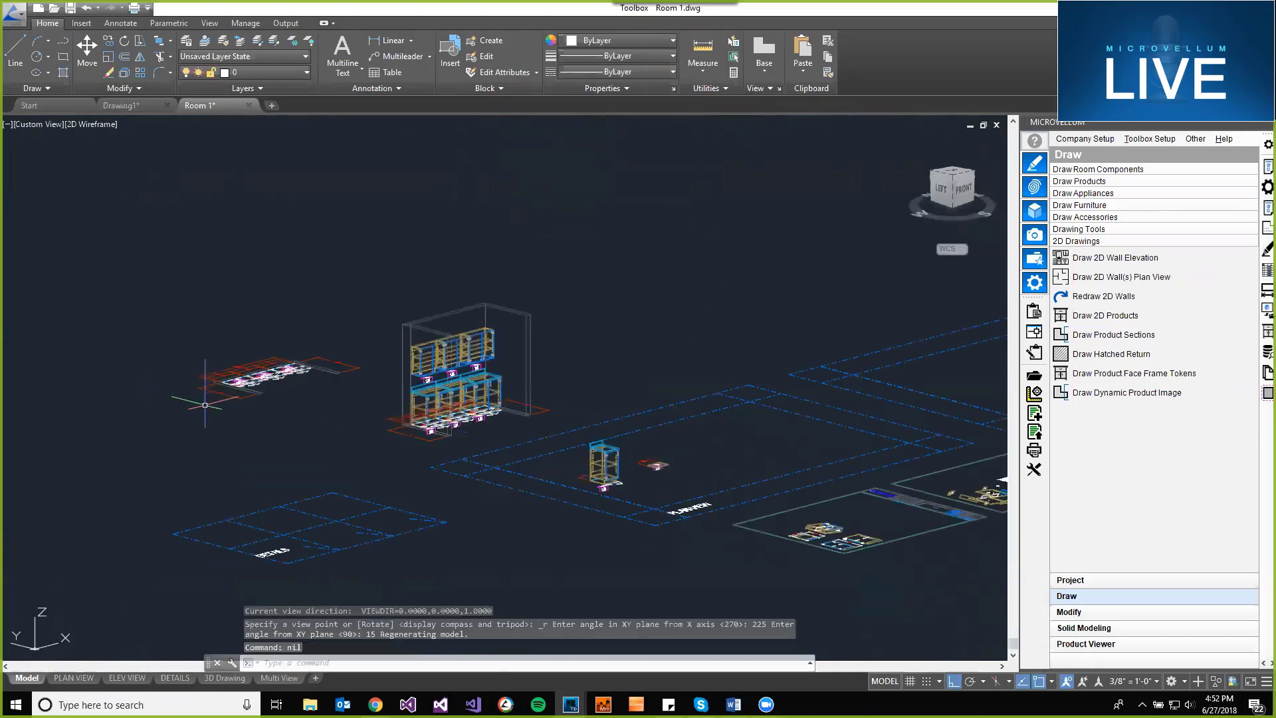
{"action": "type", "text": "plan"}
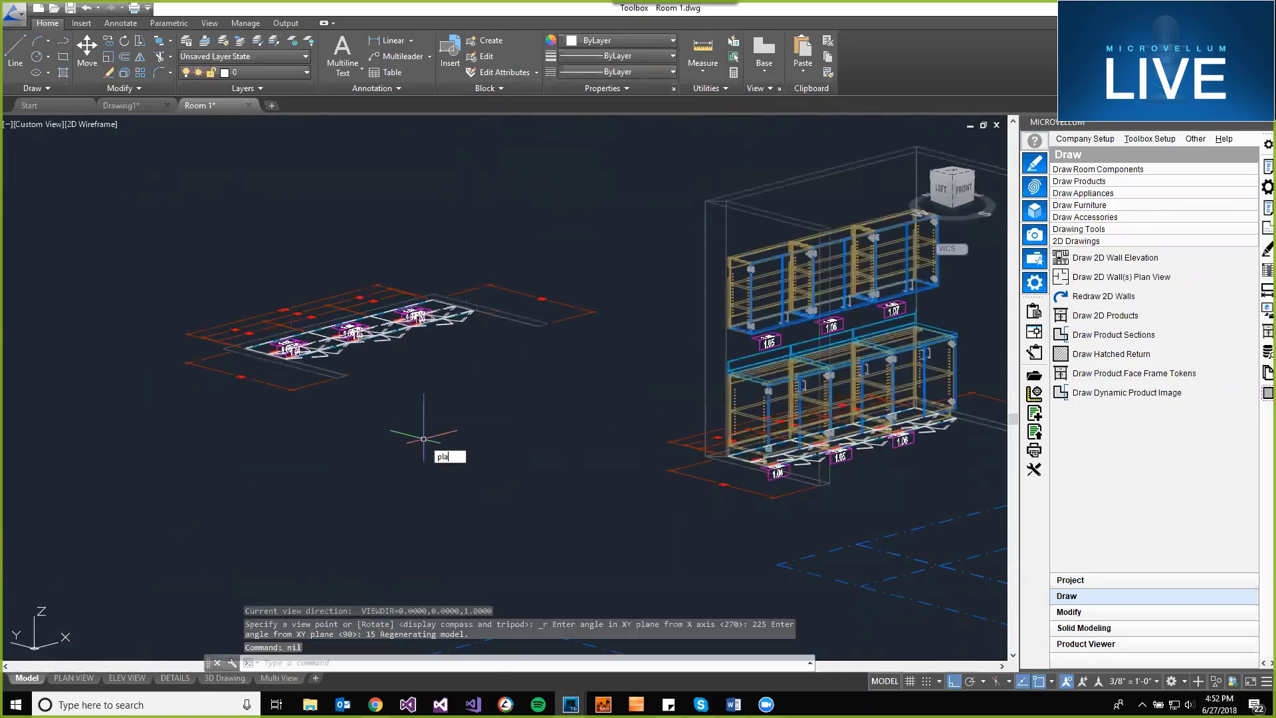
{"action": "key", "text": "Return"}
{"action": "type", "text": "w"}
{"action": "key", "text": "Return"}
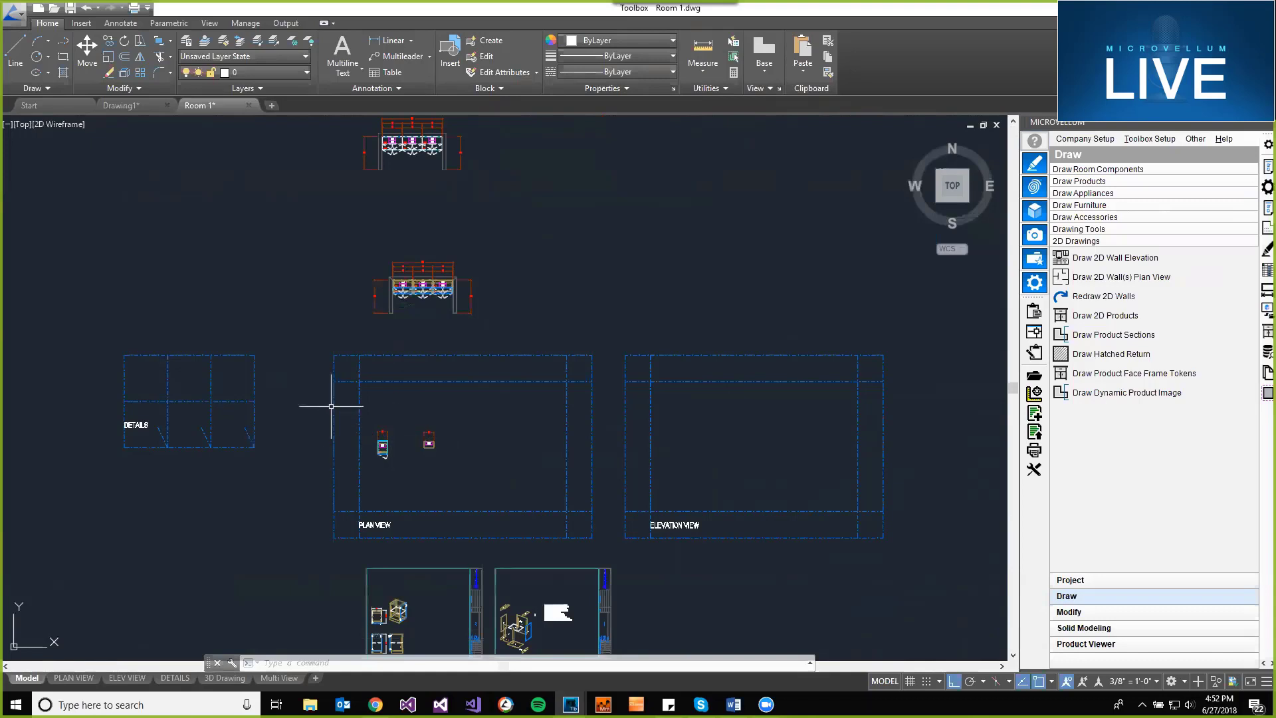
{"action": "scroll", "coordinate": [276, 379], "scroll_direction": "up", "scroll_amount": 4}
{"action": "middle_click_drag", "start_coordinate": [667, 276], "coordinate": [571, 455]}
{"action": "scroll", "coordinate": [521, 381], "scroll_direction": "up", "scroll_amount": 3}
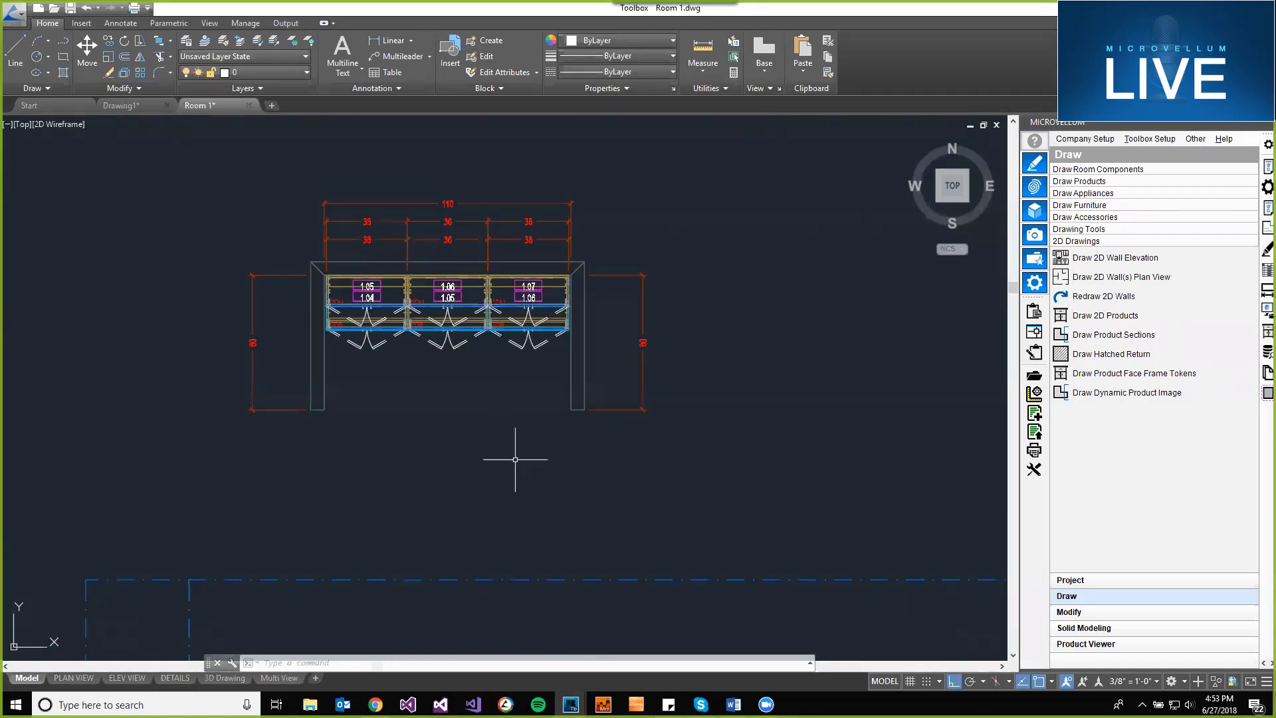
- Draw a vertical line across the back wall and cabinets 1.07 and 1.06 in the plan to mark a cutting plane
{"action": "scroll", "coordinate": [479, 426], "scroll_direction": "down", "scroll_amount": 1}
{"action": "scroll", "coordinate": [524, 446], "scroll_direction": "up", "scroll_amount": 1}
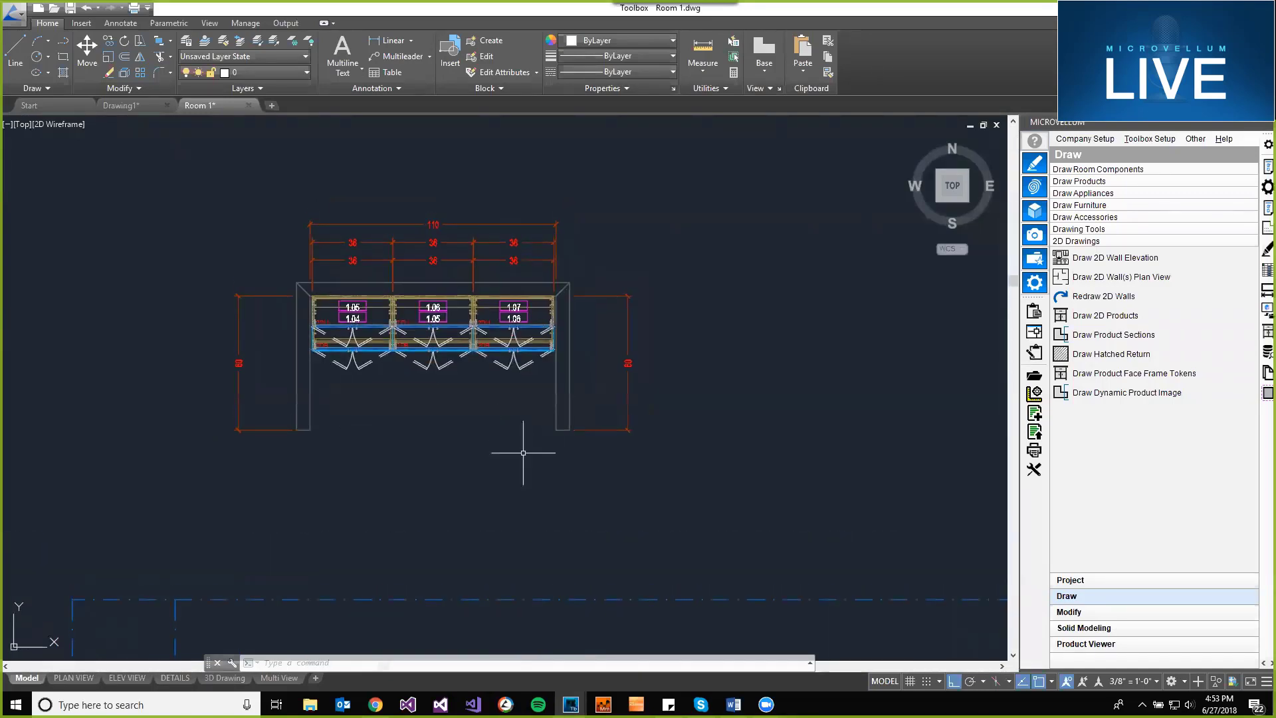
{"action": "type", "text": "l"}
{"action": "key", "text": "Return"}
{"action": "left_click", "coordinate": [492, 272]}
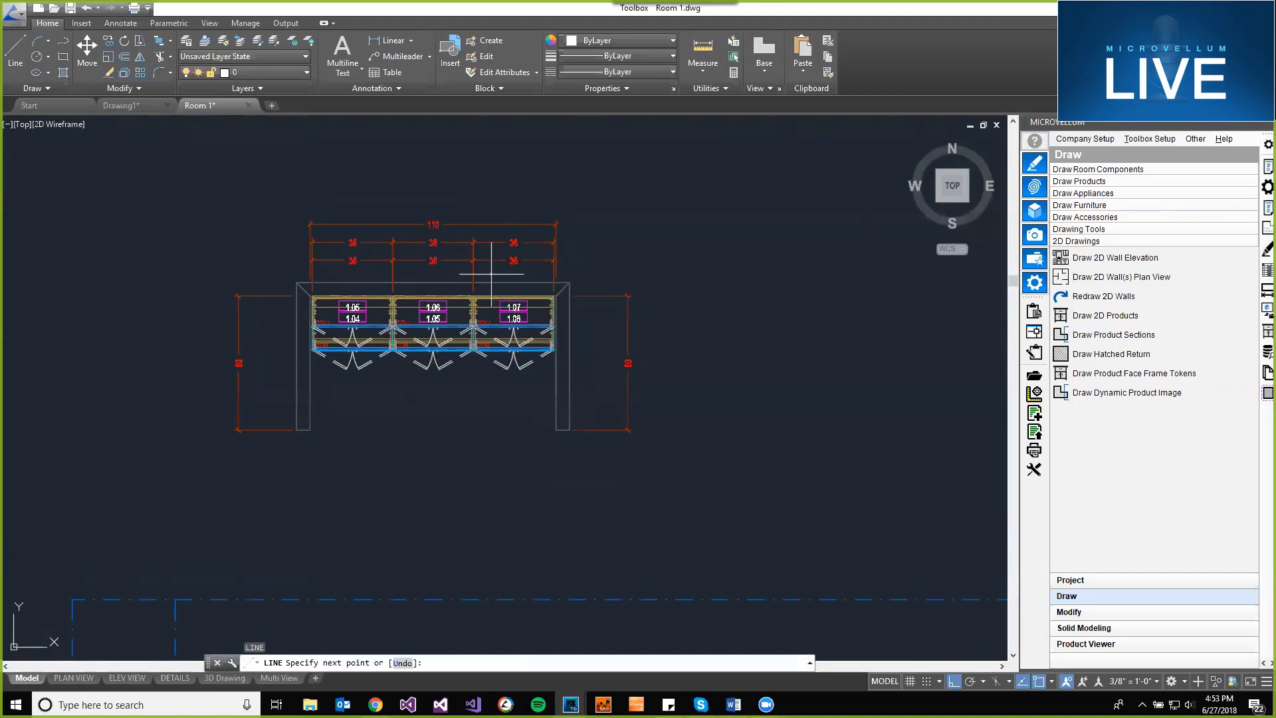
{"action": "left_click", "coordinate": [491, 404]}
{"action": "key", "text": "Return"}
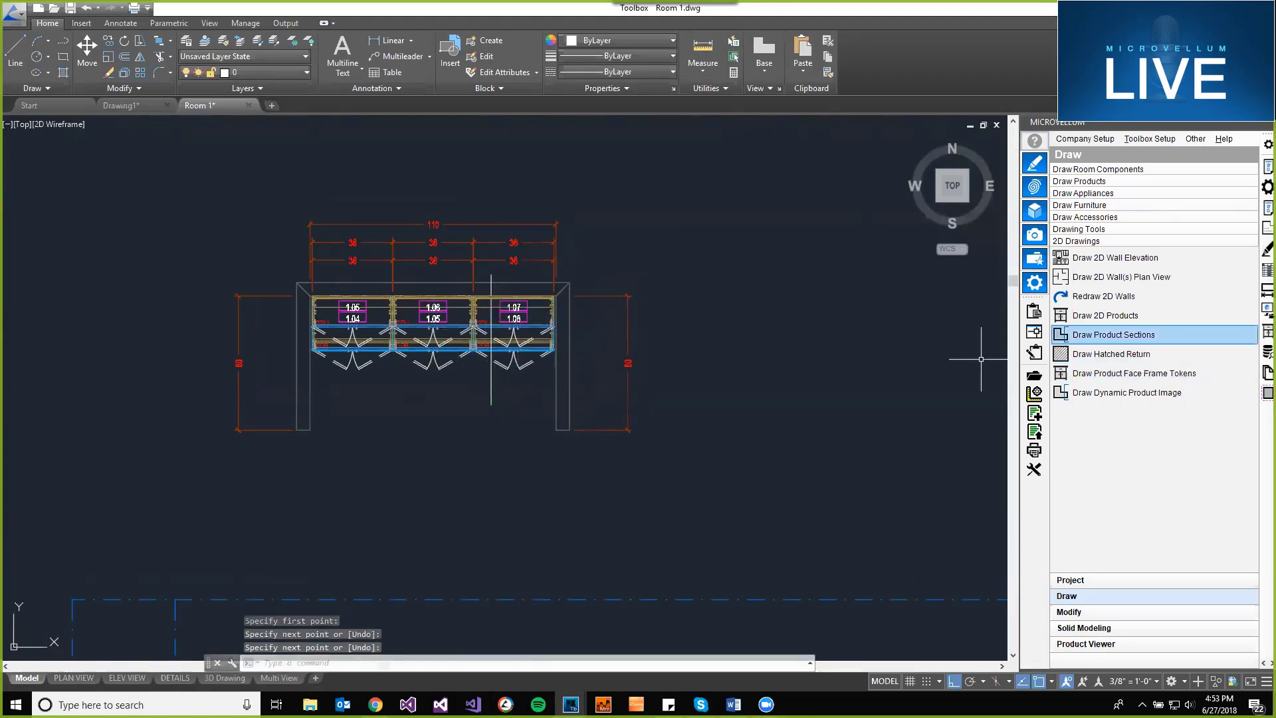
- Draw a cross section of the back wall at the cutting line, adding drawing tokens, and place it in the empty space beside the plan
{"action": "left_click", "coordinate": [1113, 334]}
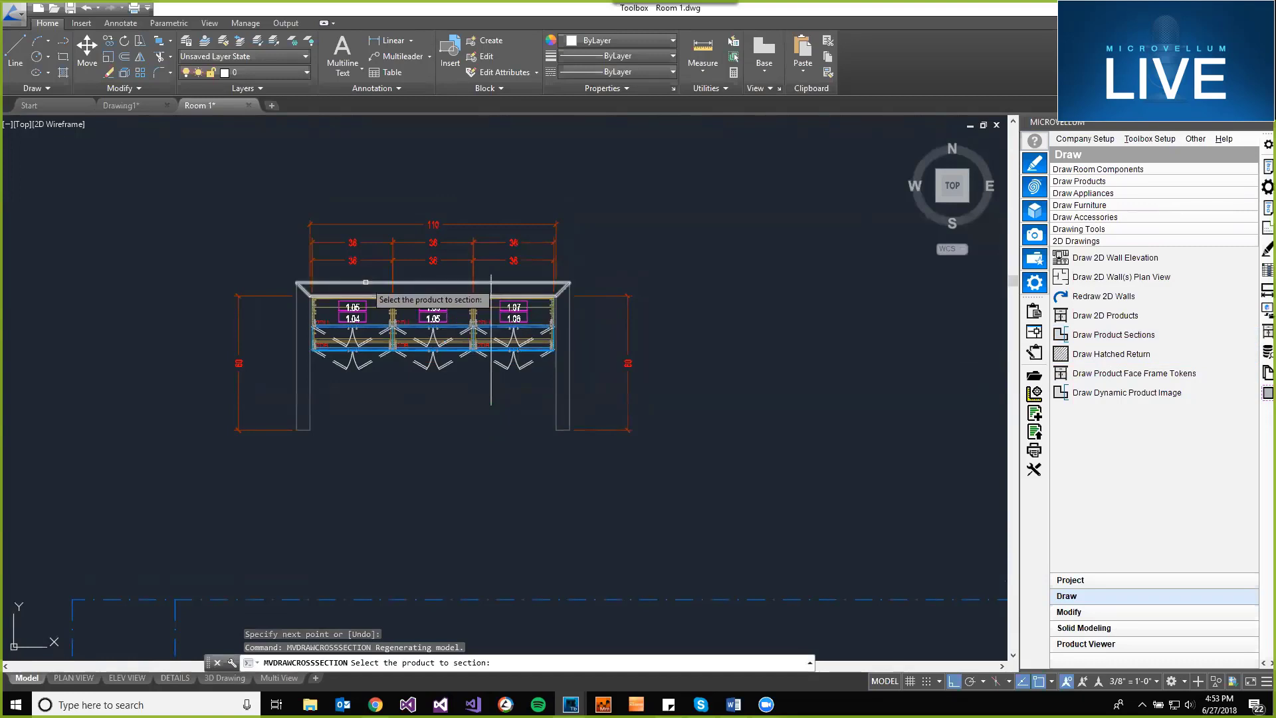
{"action": "left_click", "coordinate": [366, 282]}
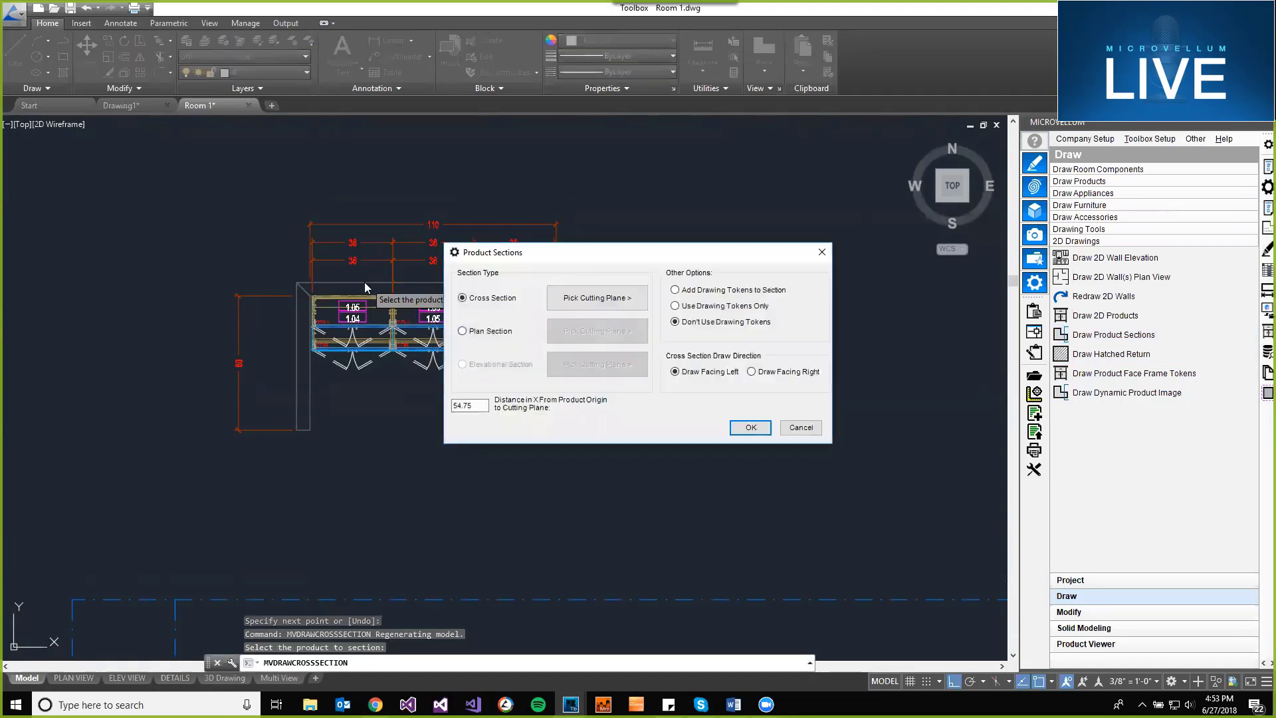
{"action": "left_click", "coordinate": [727, 290]}
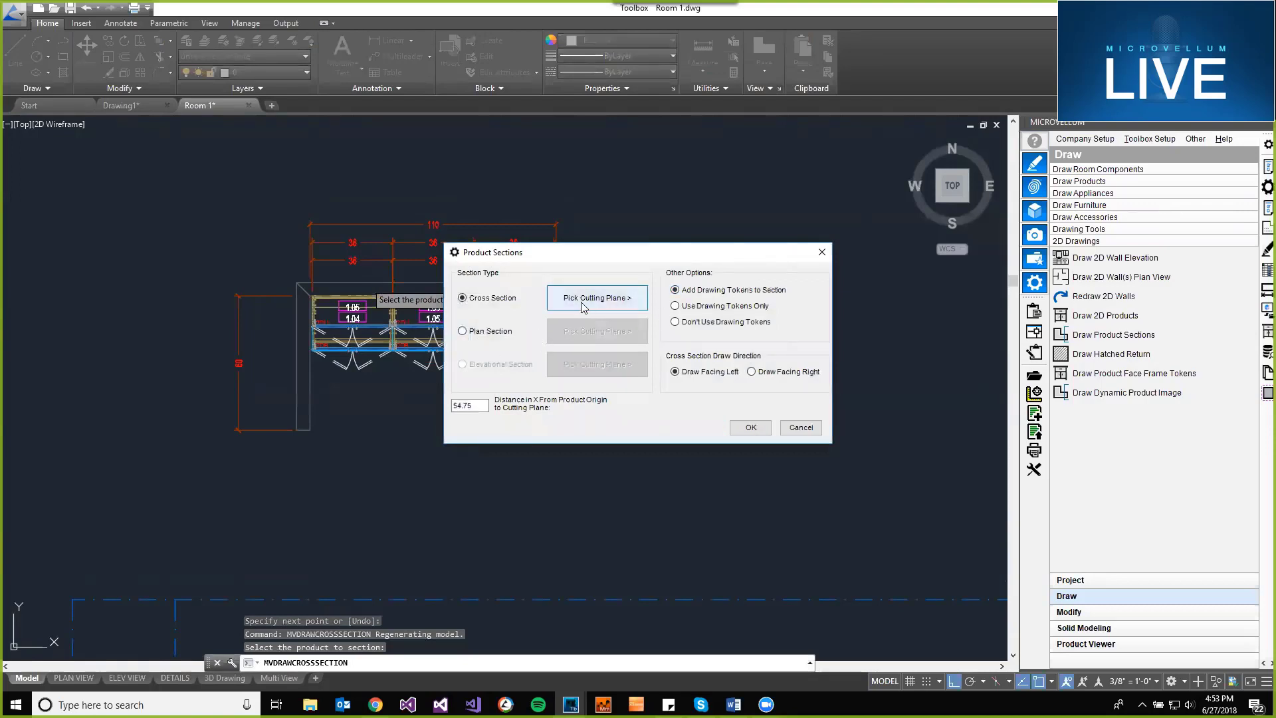
{"action": "left_click", "coordinate": [603, 300]}
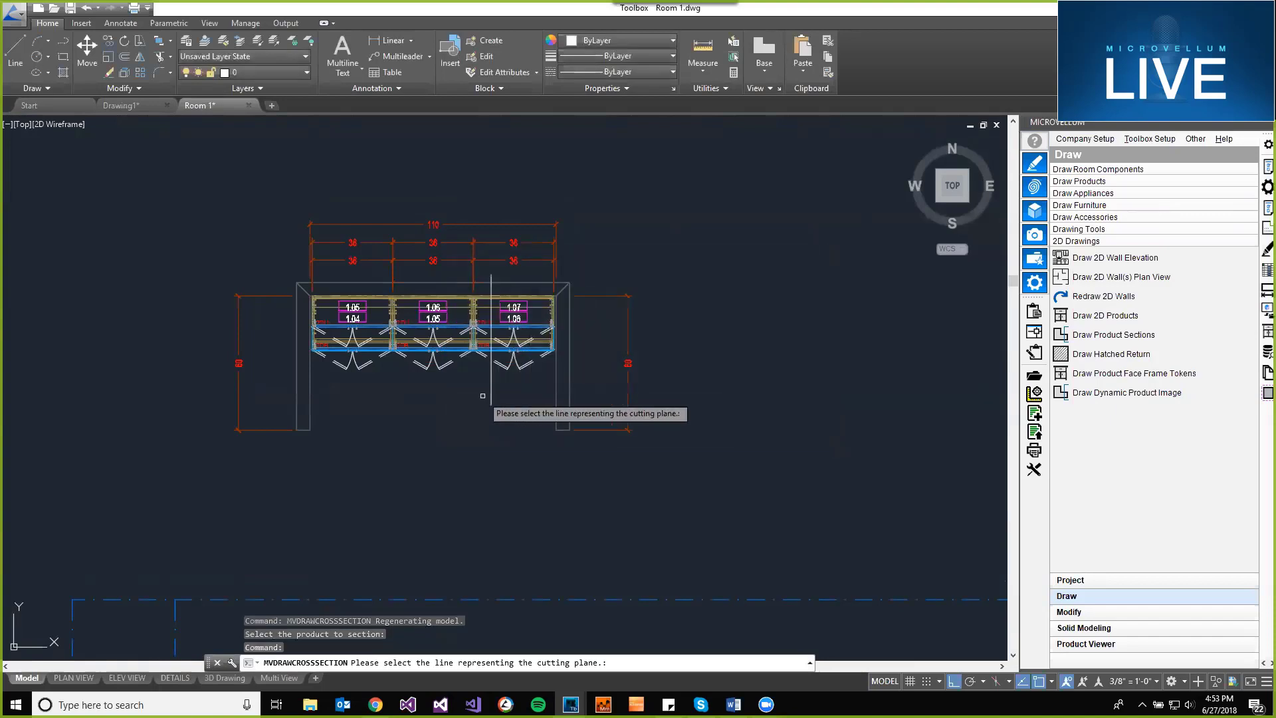
{"action": "left_click", "coordinate": [491, 396]}
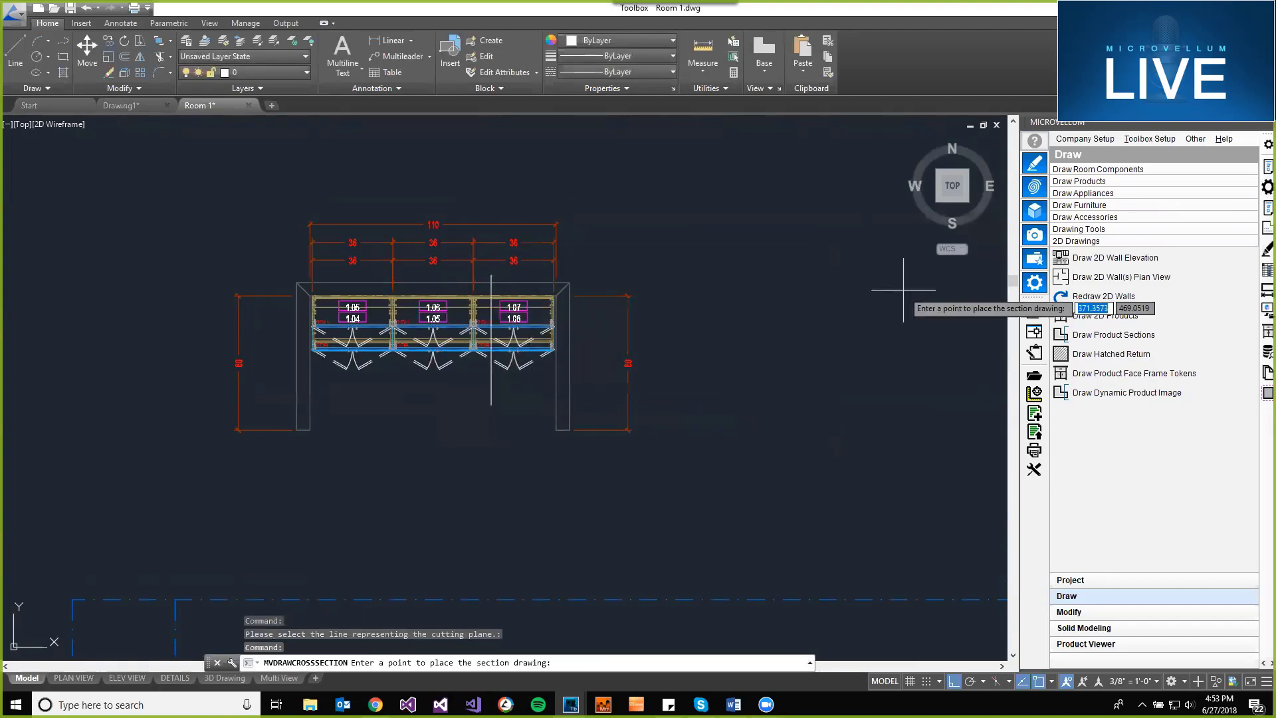
{"action": "scroll", "coordinate": [894, 308], "scroll_direction": "down", "scroll_amount": 2}
{"action": "left_click", "coordinate": [792, 330]}
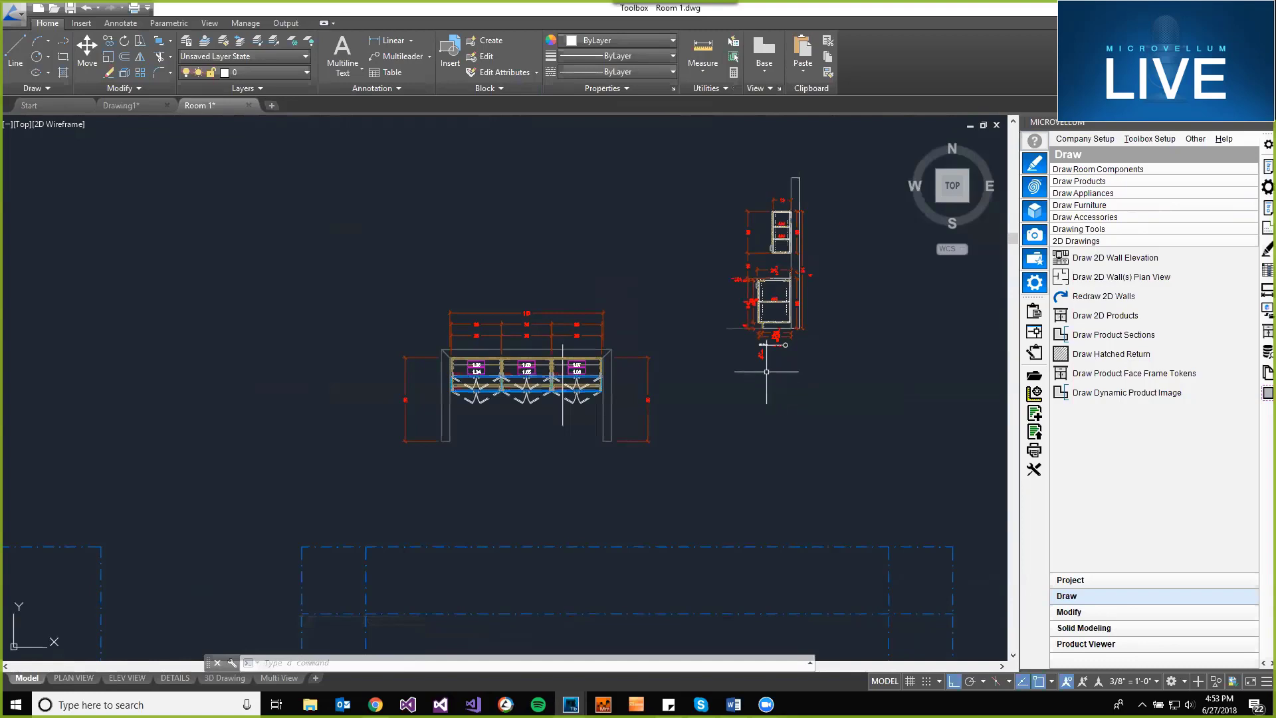
- Examine the wall cross section, checking the base and upper cabinets' dimensions, hatching, shelves, toe kick and line boring
{"action": "scroll", "coordinate": [784, 313], "scroll_direction": "up", "scroll_amount": 8}
{"action": "scroll", "coordinate": [679, 369], "scroll_direction": "up", "scroll_amount": 2}
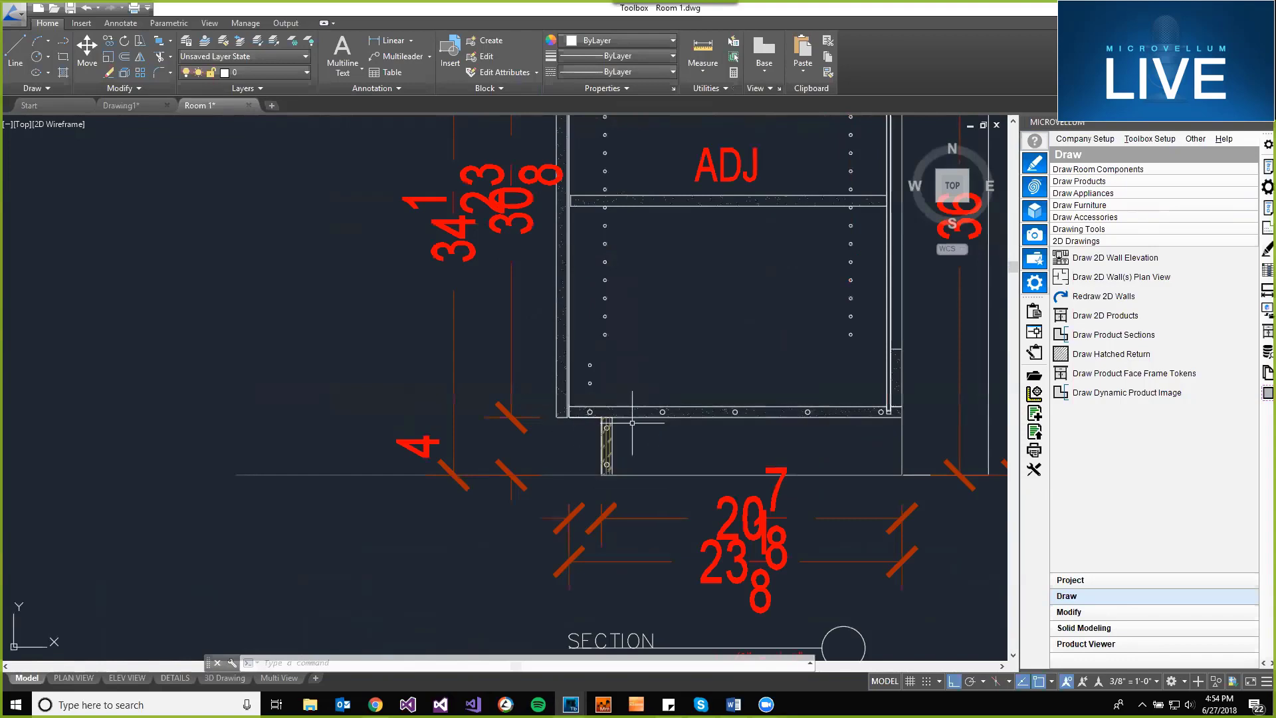
{"action": "scroll", "coordinate": [650, 356], "scroll_direction": "down", "scroll_amount": 2}
{"action": "middle_click_drag", "start_coordinate": [650, 356], "coordinate": [707, 399]}
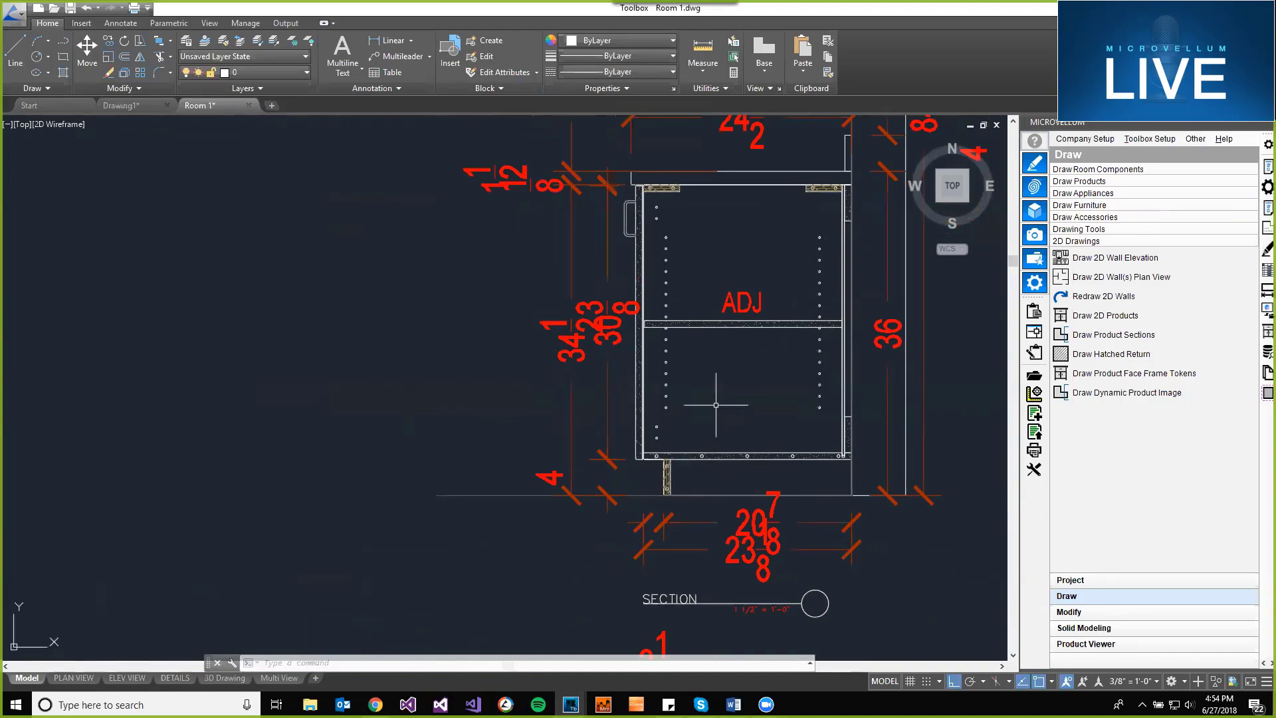
{"action": "scroll", "coordinate": [731, 395], "scroll_direction": "down", "scroll_amount": 2}
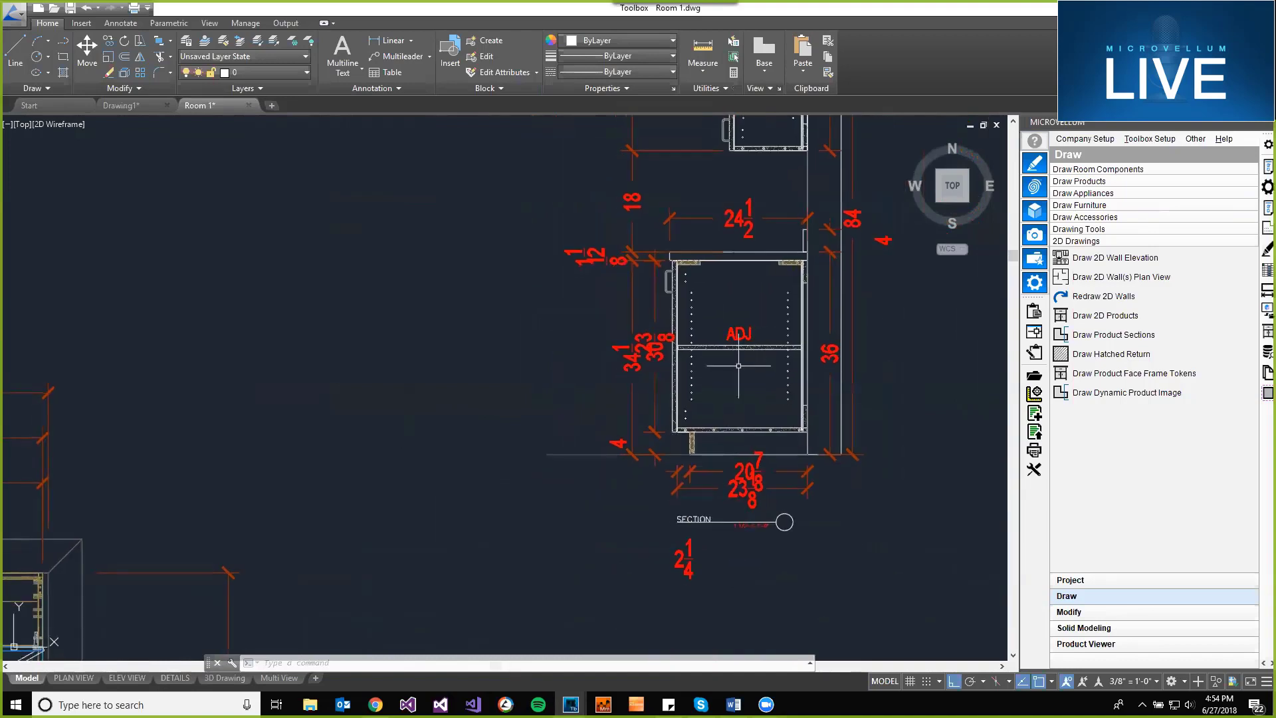
{"action": "scroll", "coordinate": [731, 372], "scroll_direction": "down", "scroll_amount": 2}
{"action": "middle_click_drag", "start_coordinate": [697, 406], "coordinate": [703, 419]}
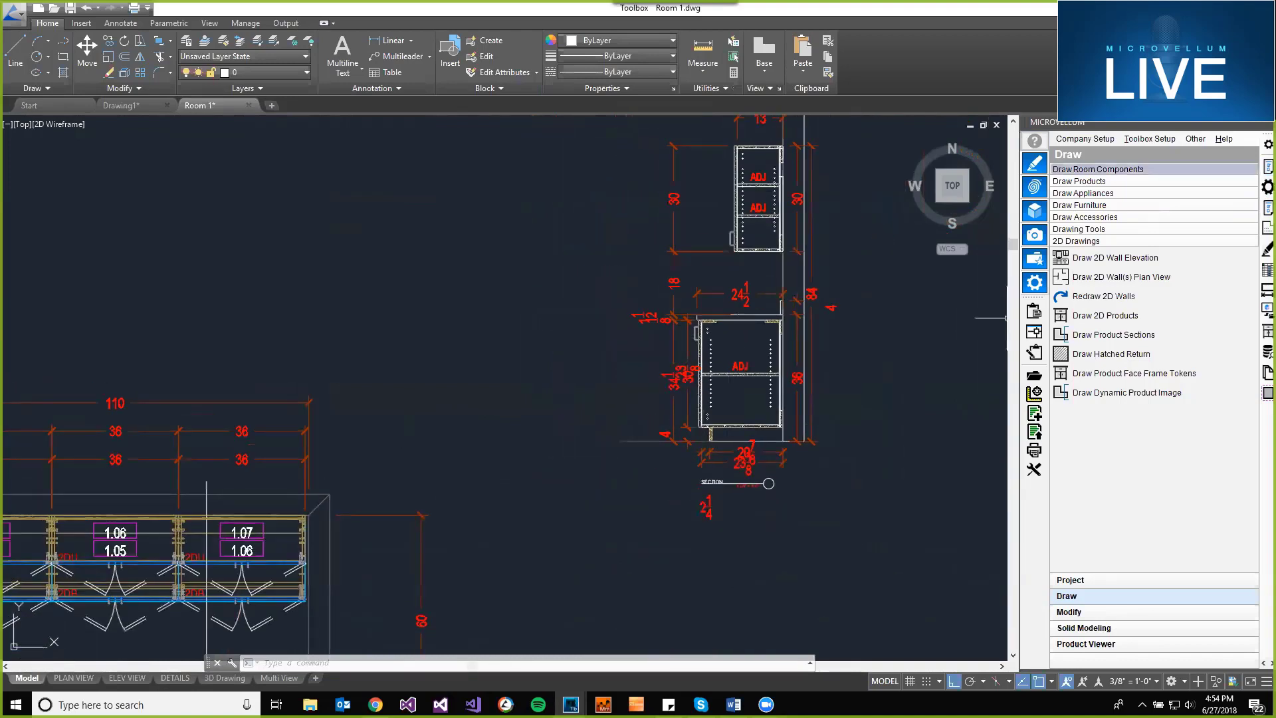
- Open the HPDL template's material file from the library specification groups and open .75 White Melamine 2S for editing
{"action": "left_click", "coordinate": [1150, 139]}
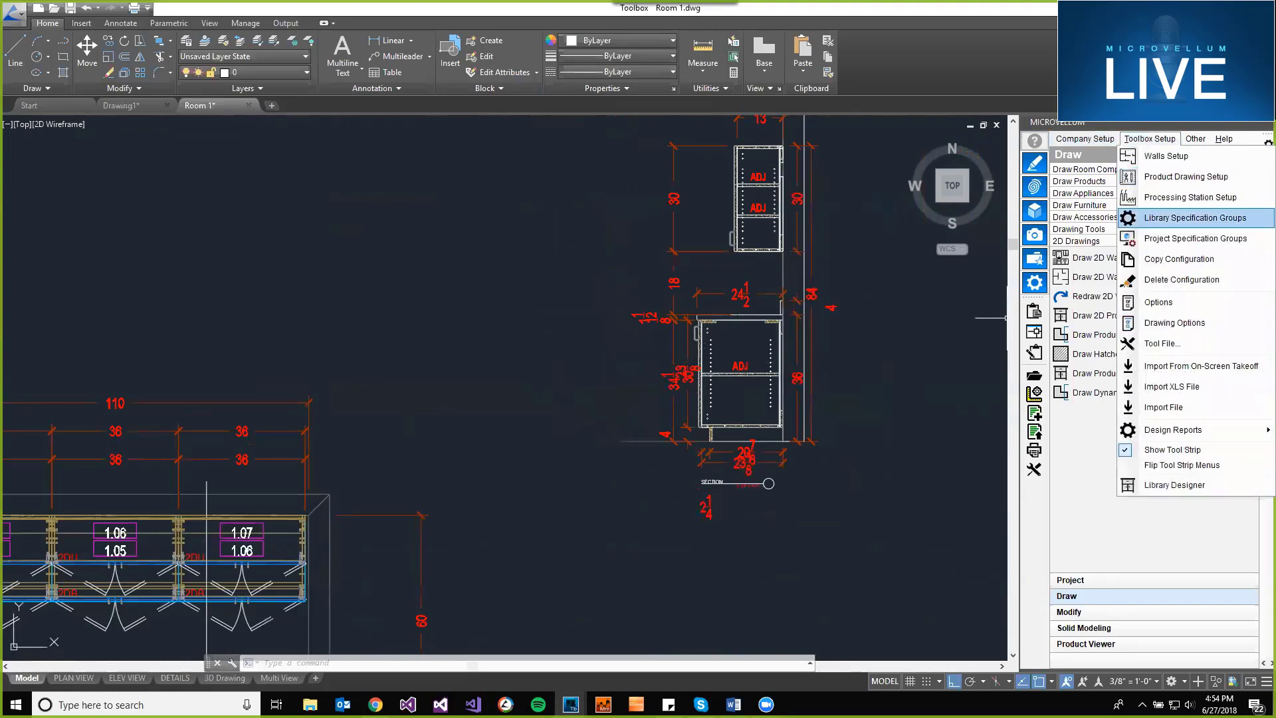
{"action": "left_click", "coordinate": [1190, 218]}
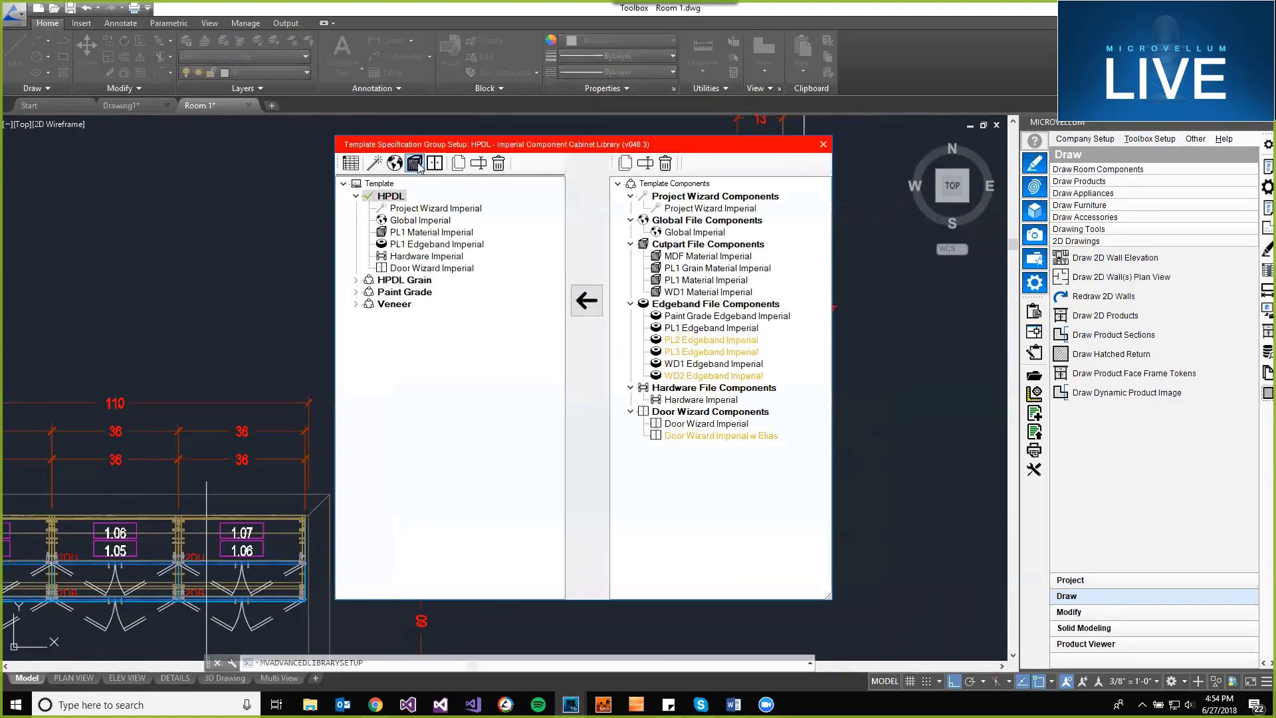
{"action": "left_click", "coordinate": [416, 165]}
{"action": "left_click", "coordinate": [718, 312]}
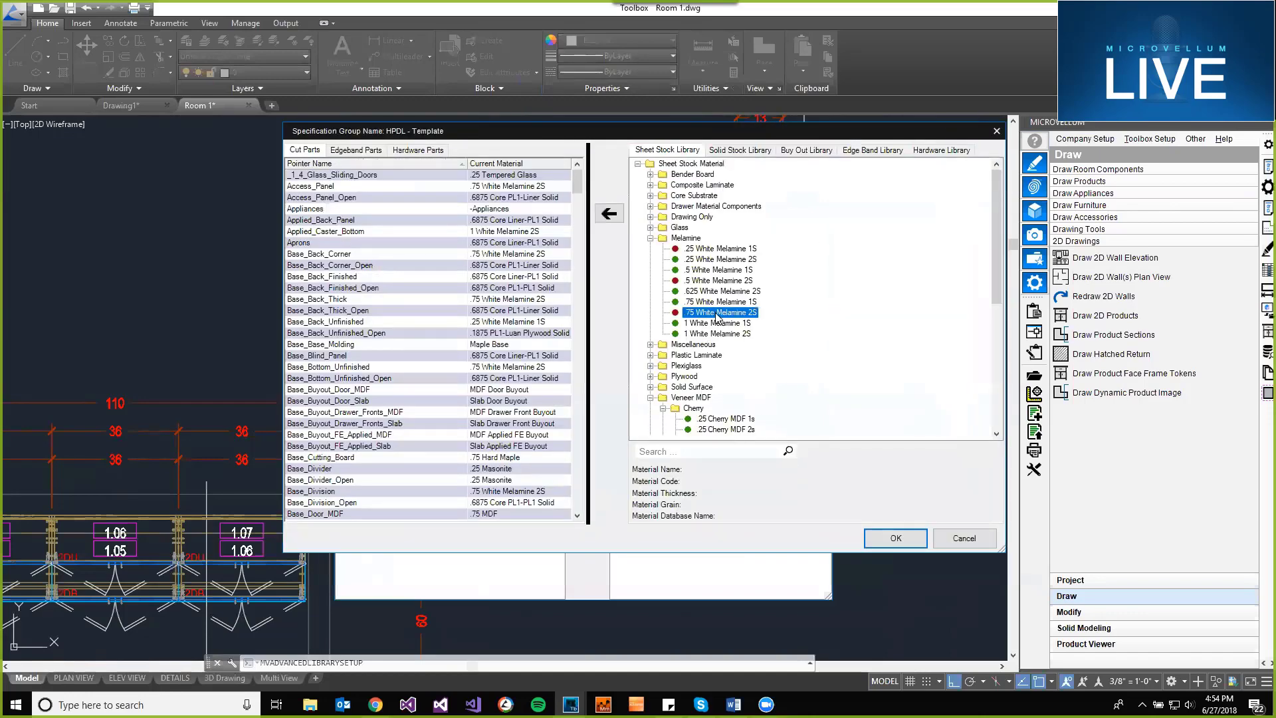
{"action": "right_click", "coordinate": [718, 316]}
{"action": "left_click", "coordinate": [790, 423]}
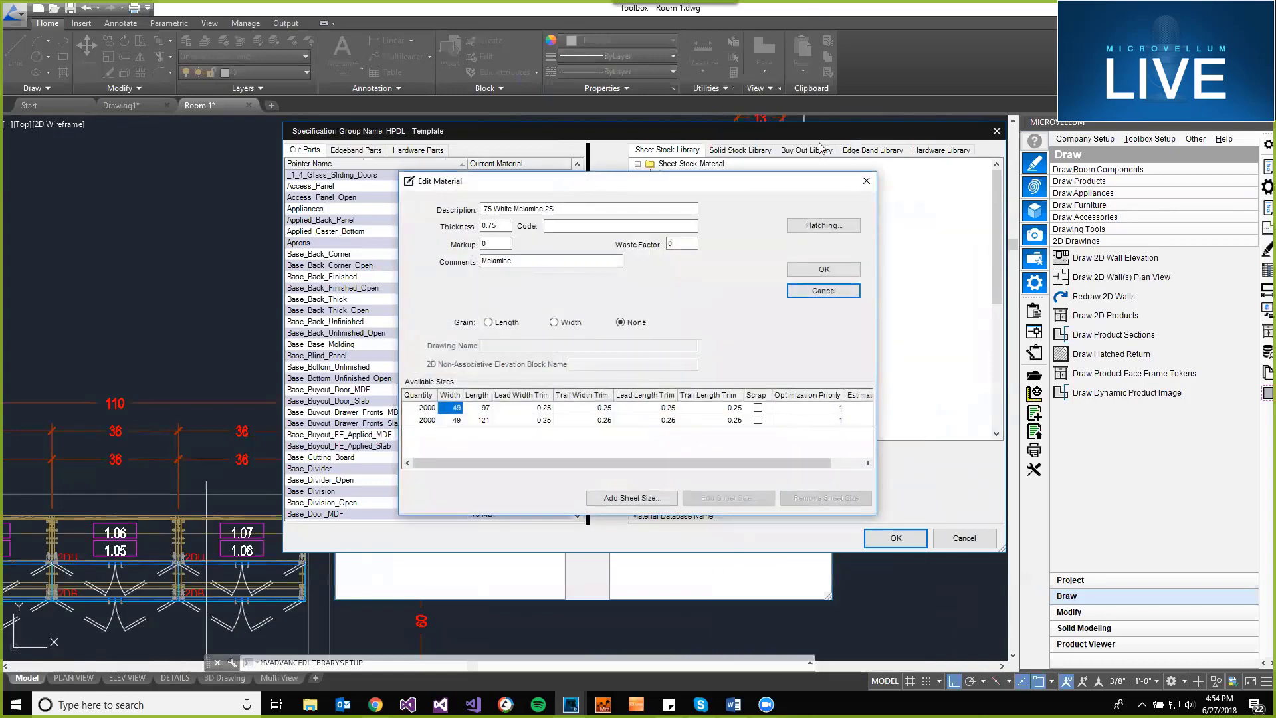
- Review the material's hatch choices, including the Custom hatch name option, and close the specification group setup without saving changes
{"action": "left_click", "coordinate": [824, 225]}
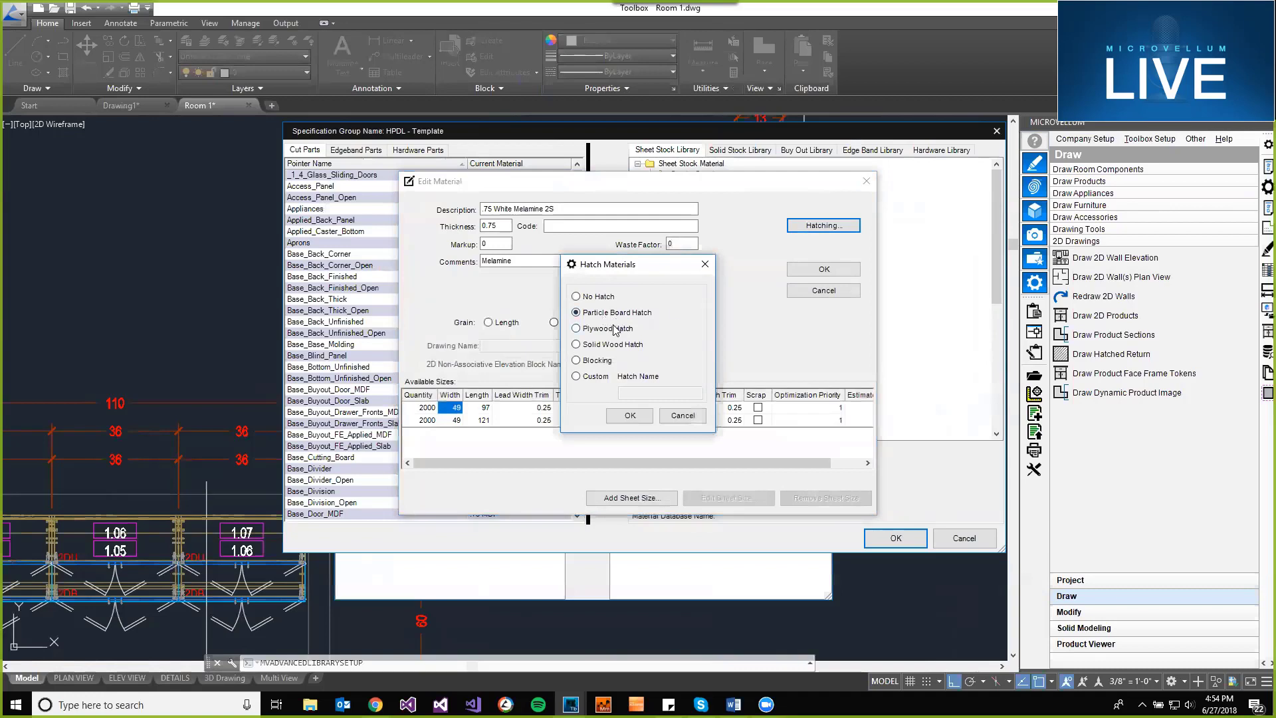
{"action": "left_click", "coordinate": [576, 377]}
{"action": "left_click", "coordinate": [676, 393]}
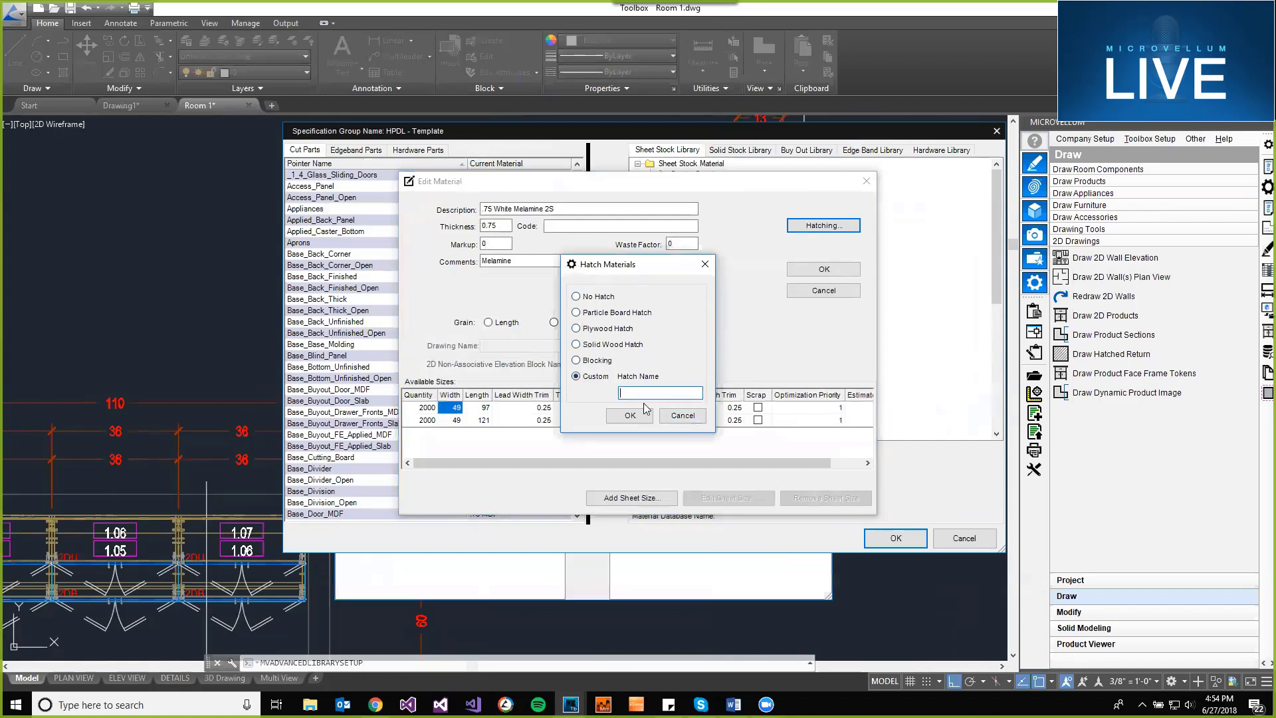
{"action": "left_click", "coordinate": [683, 415]}
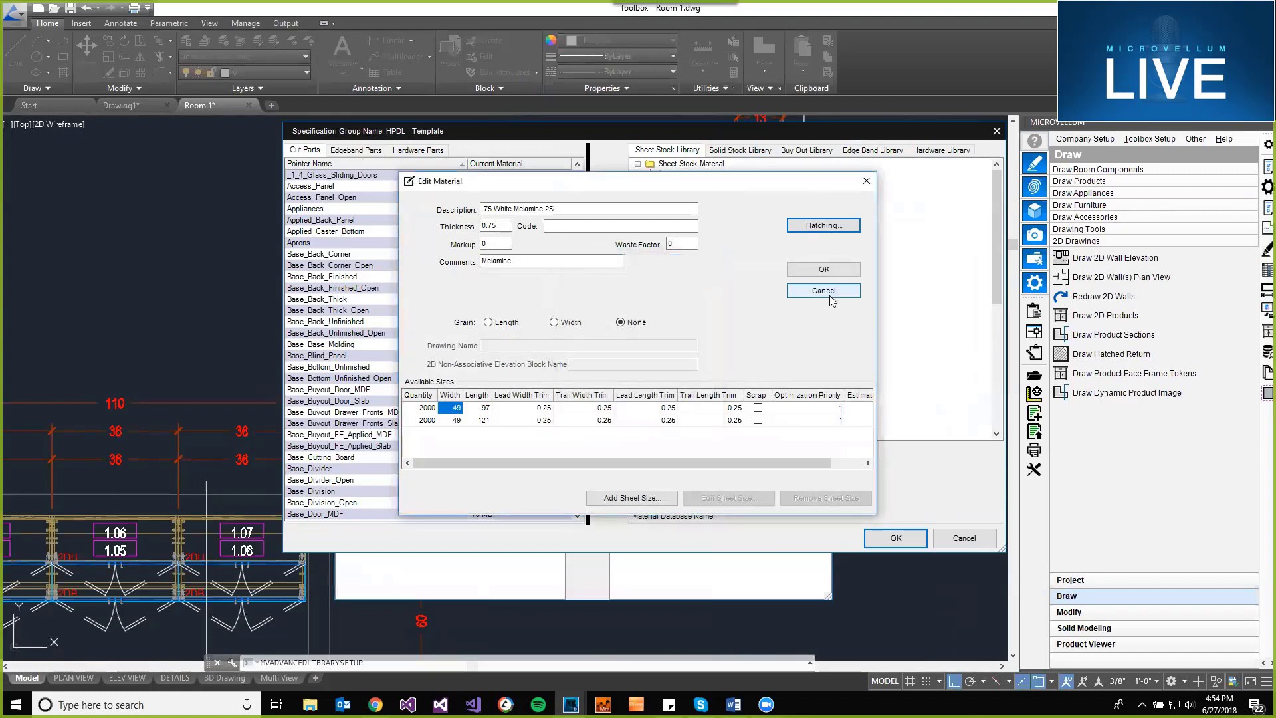
{"action": "left_click", "coordinate": [824, 291]}
{"action": "key", "text": "Escape"}
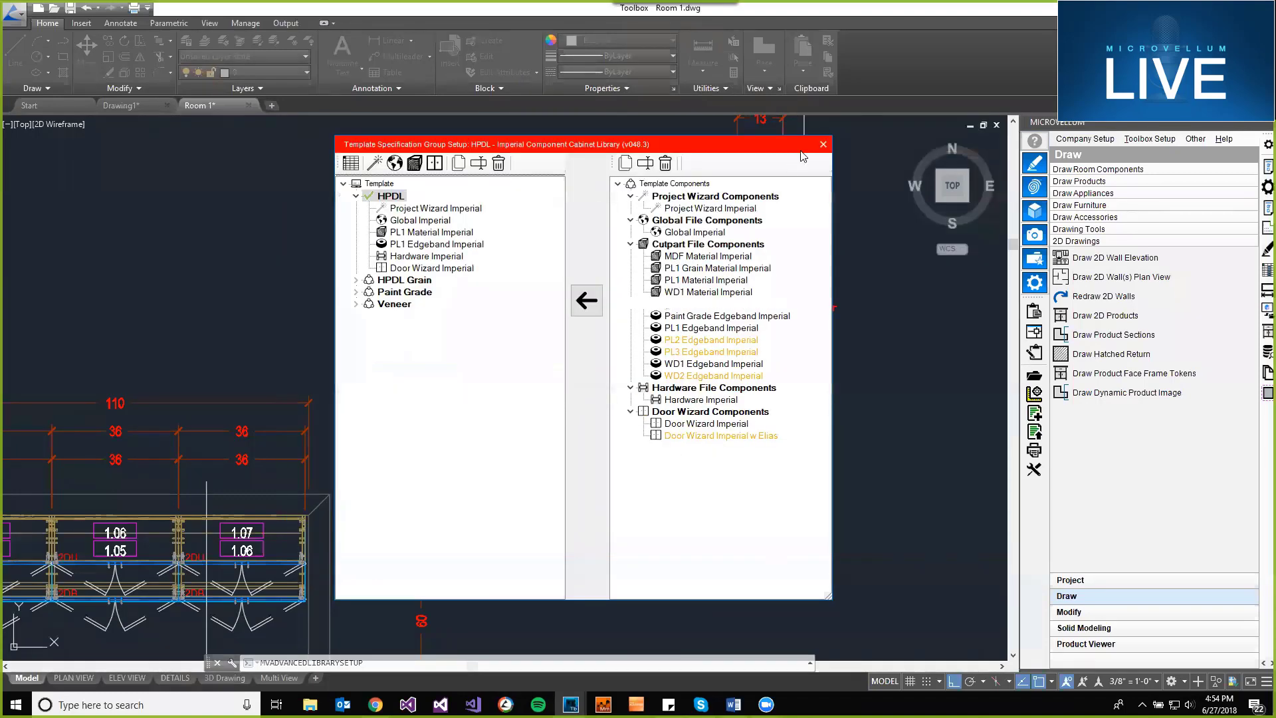
{"action": "left_click", "coordinate": [824, 145]}
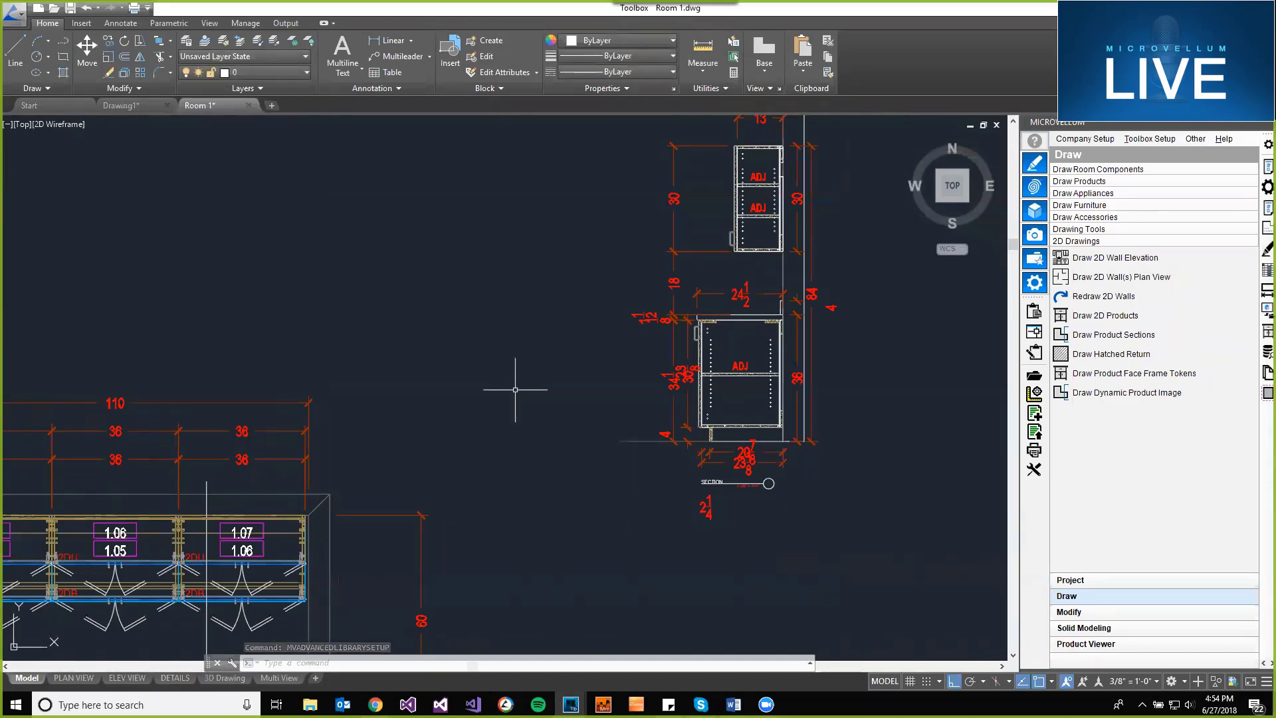
- Draw a right-facing cross section of base cabinet 1.06 without drawing tokens, and place it beside the wall section
{"action": "scroll", "coordinate": [531, 433], "scroll_direction": "down", "scroll_amount": 2}
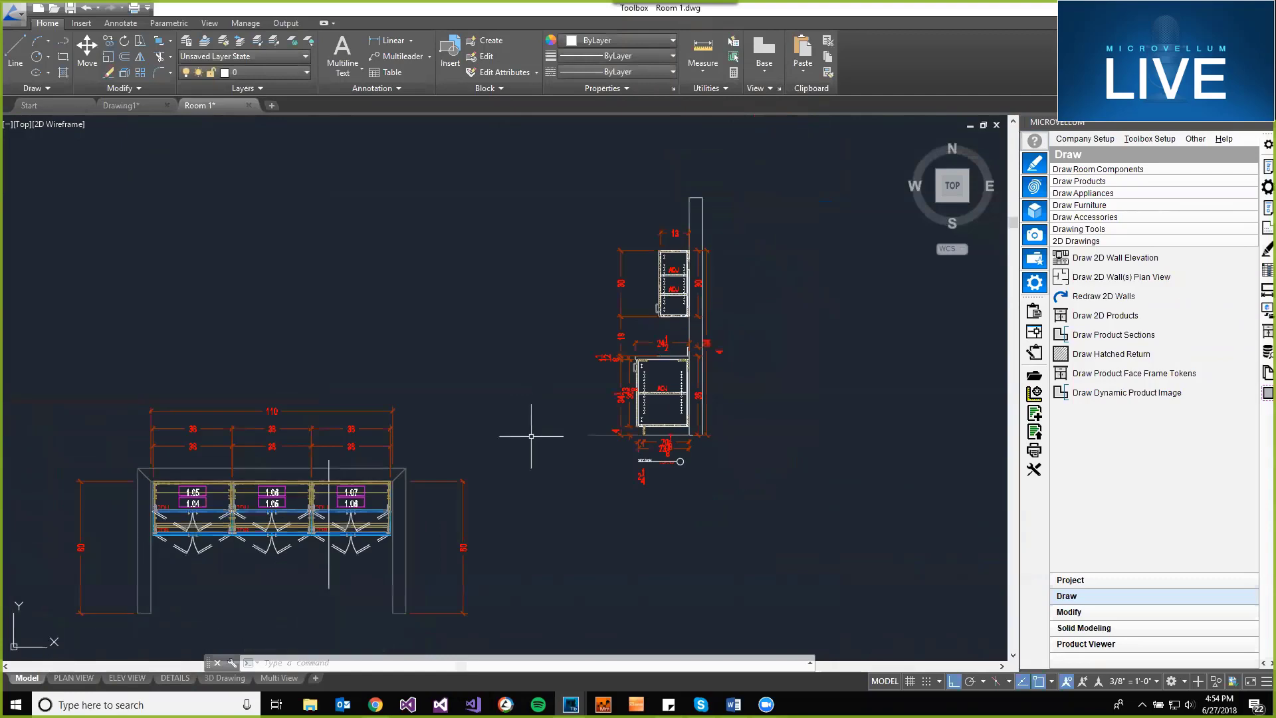
{"action": "middle_click_drag", "start_coordinate": [628, 505], "coordinate": [667, 445]}
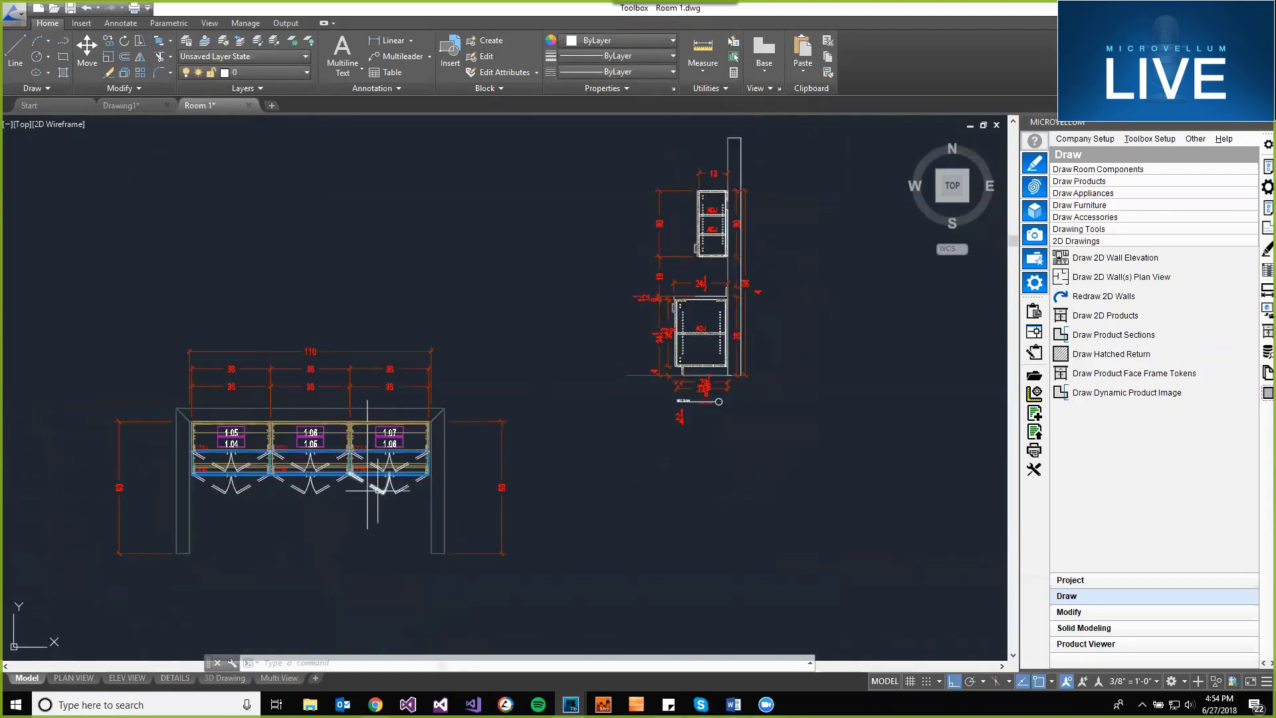
{"action": "scroll", "coordinate": [372, 476], "scroll_direction": "up", "scroll_amount": 2}
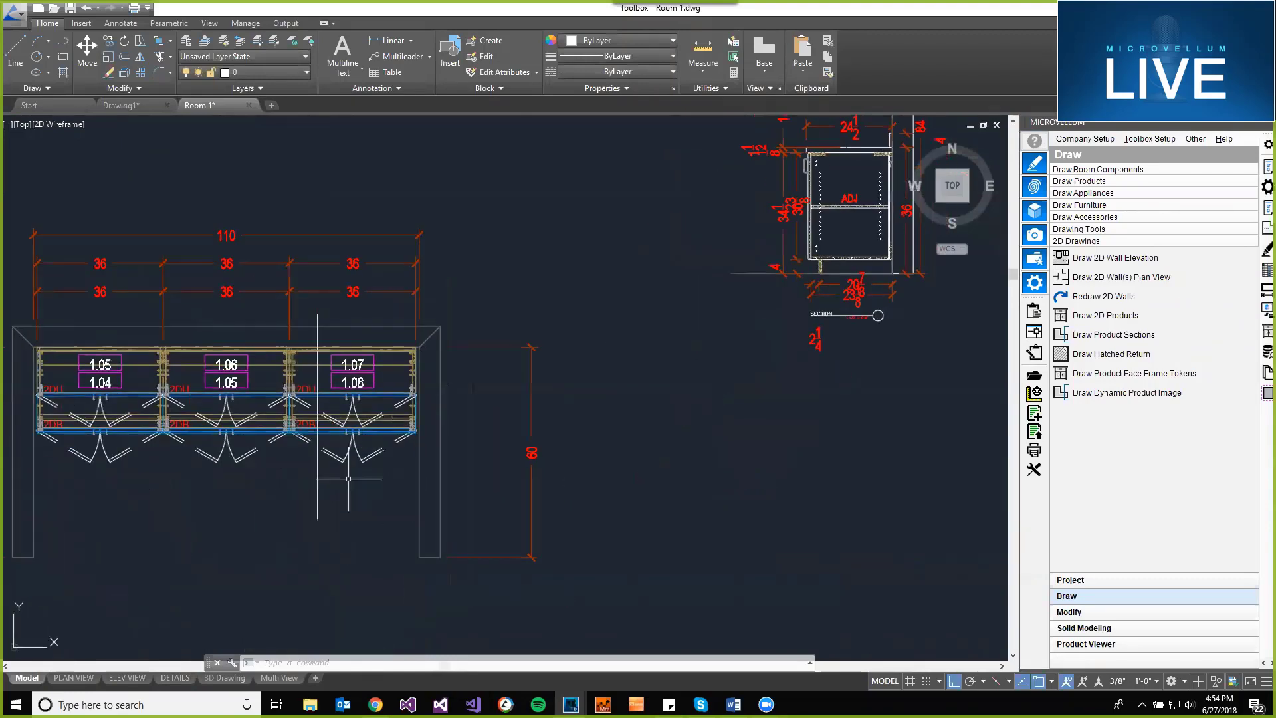
{"action": "middle_click_drag", "start_coordinate": [840, 408], "coordinate": [738, 445]}
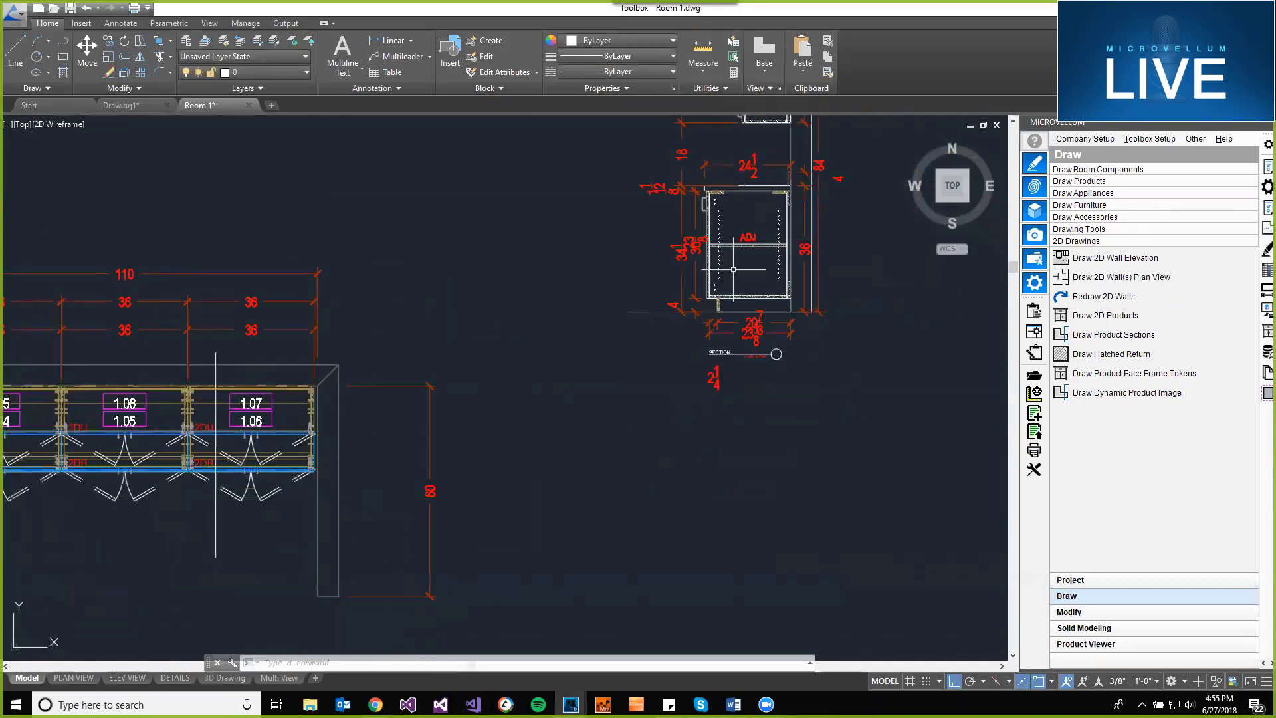
{"action": "middle_click_drag", "start_coordinate": [710, 378], "coordinate": [764, 330]}
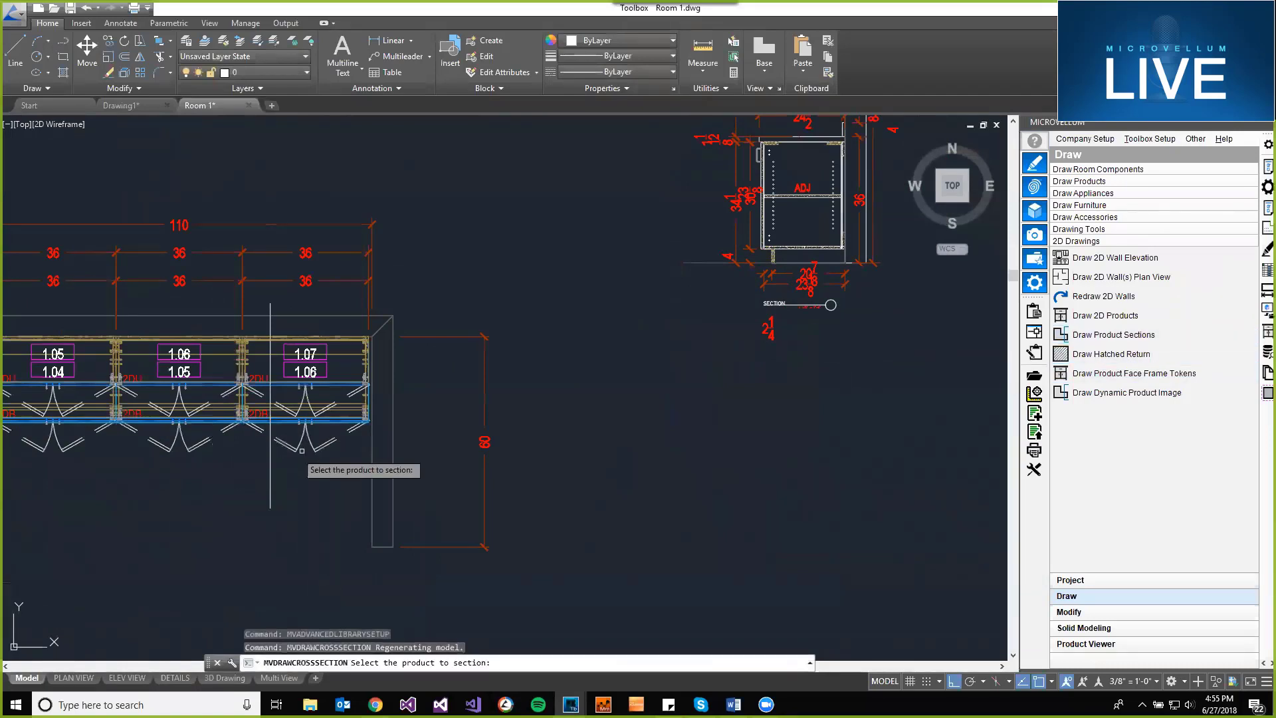
{"action": "left_click", "coordinate": [332, 424]}
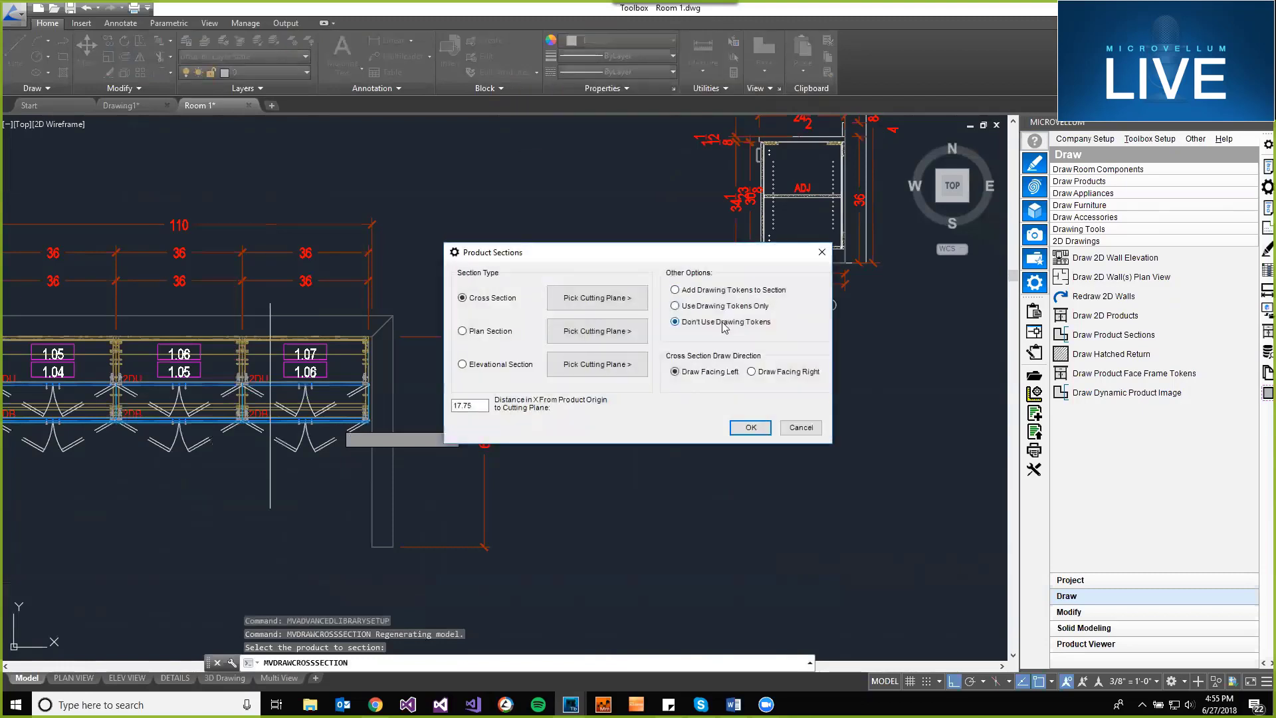
{"action": "left_click", "coordinate": [785, 379]}
{"action": "left_click", "coordinate": [751, 428]}
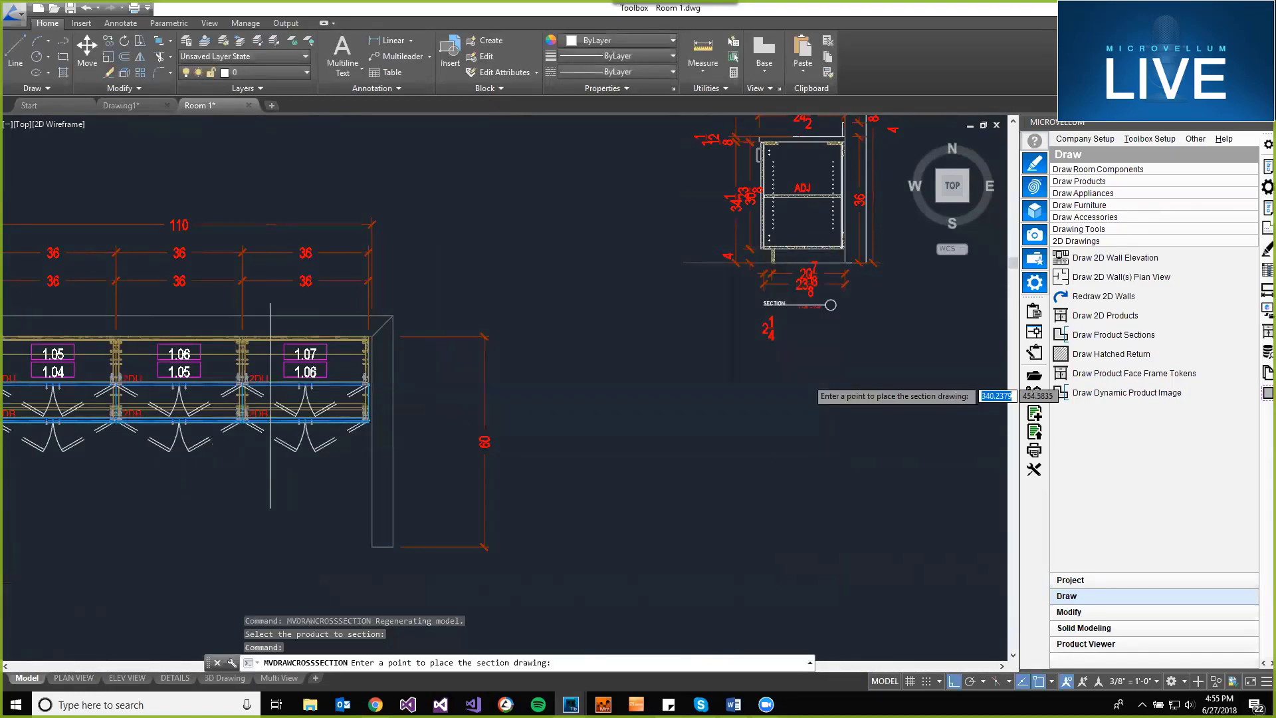
{"action": "left_click", "coordinate": [783, 346]}
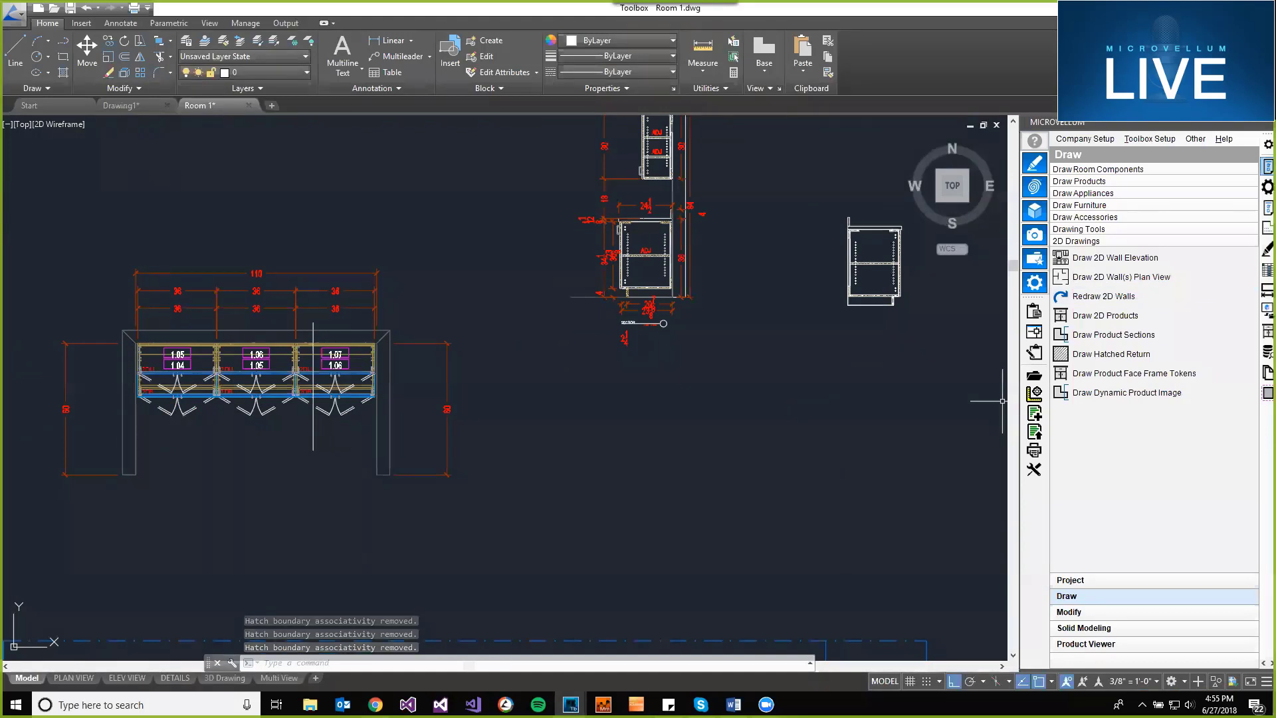
- Set the height of base cabinet 1.06 to 40 and check both section drawings
{"action": "left_click", "coordinate": [1035, 394]}
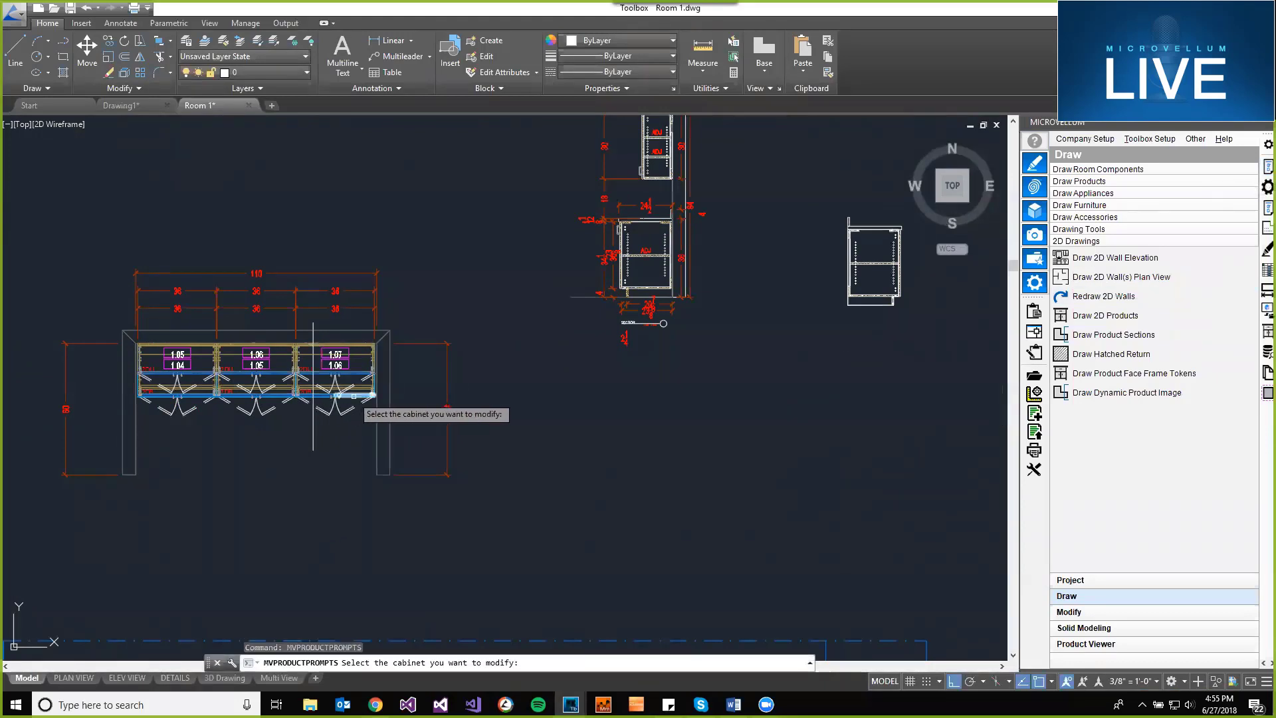
{"action": "left_click", "coordinate": [340, 432]}
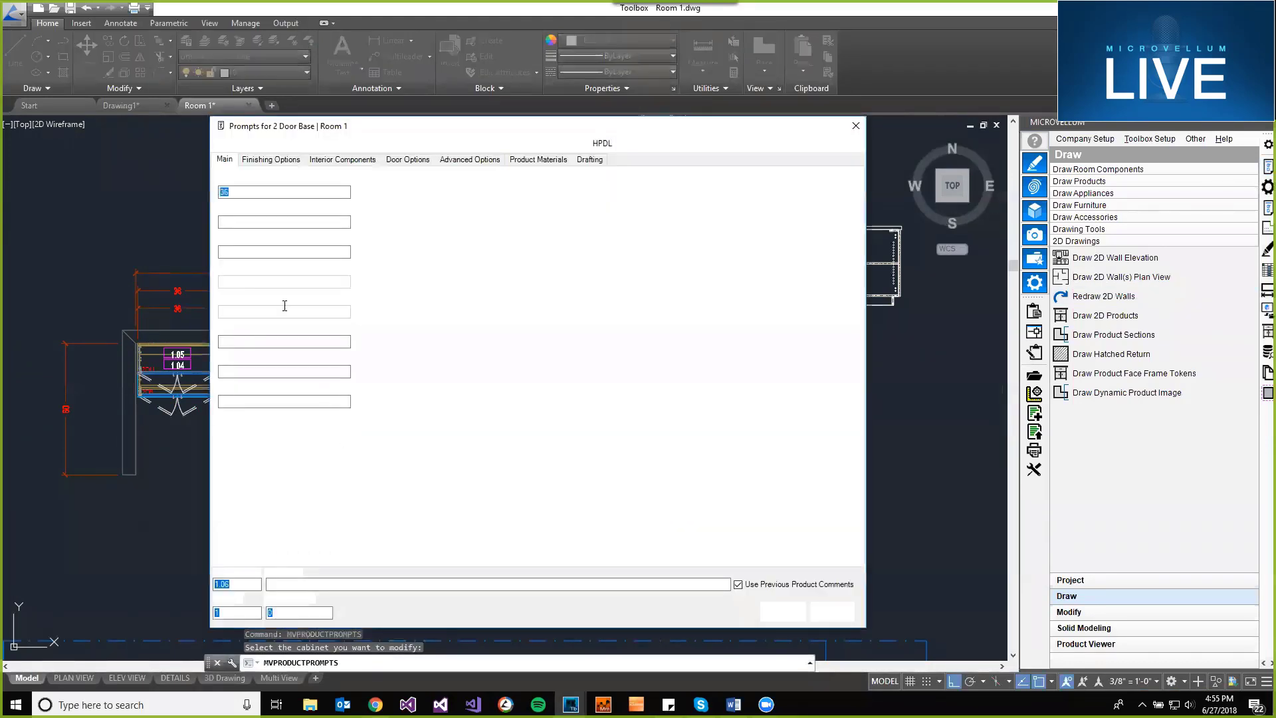
{"action": "left_click", "coordinate": [266, 222]}
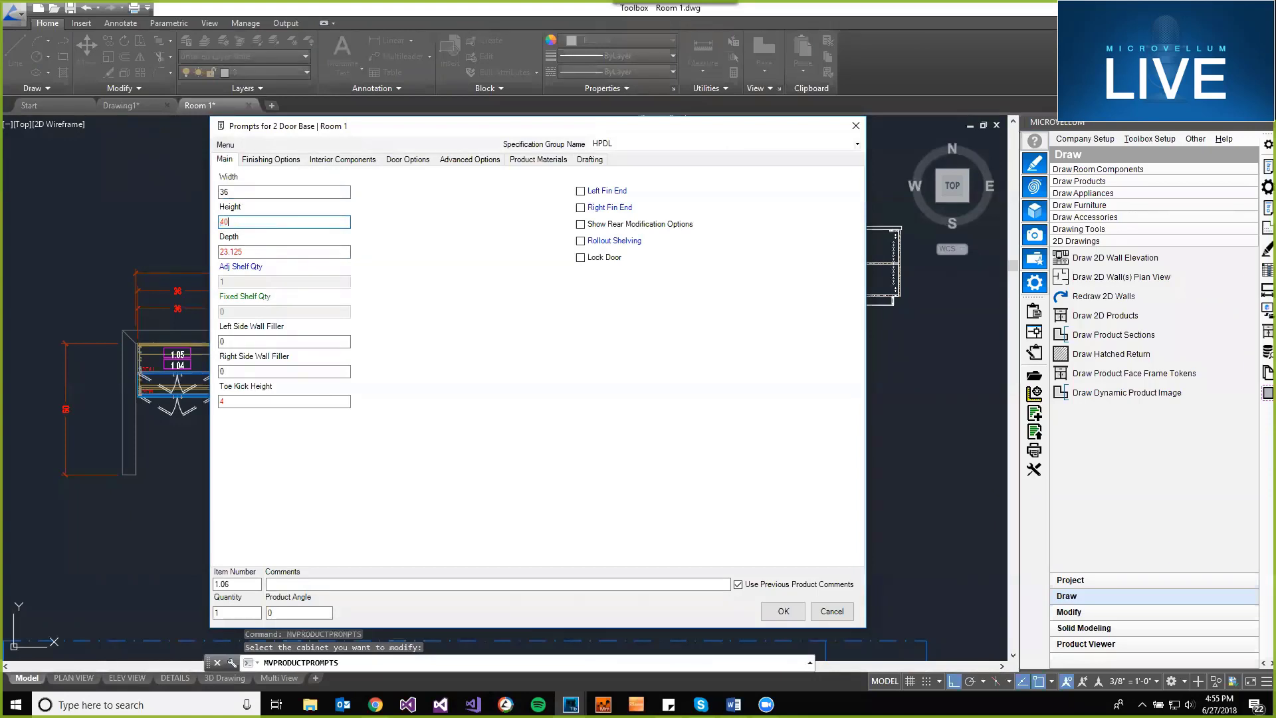
{"action": "left_click", "coordinate": [783, 611]}
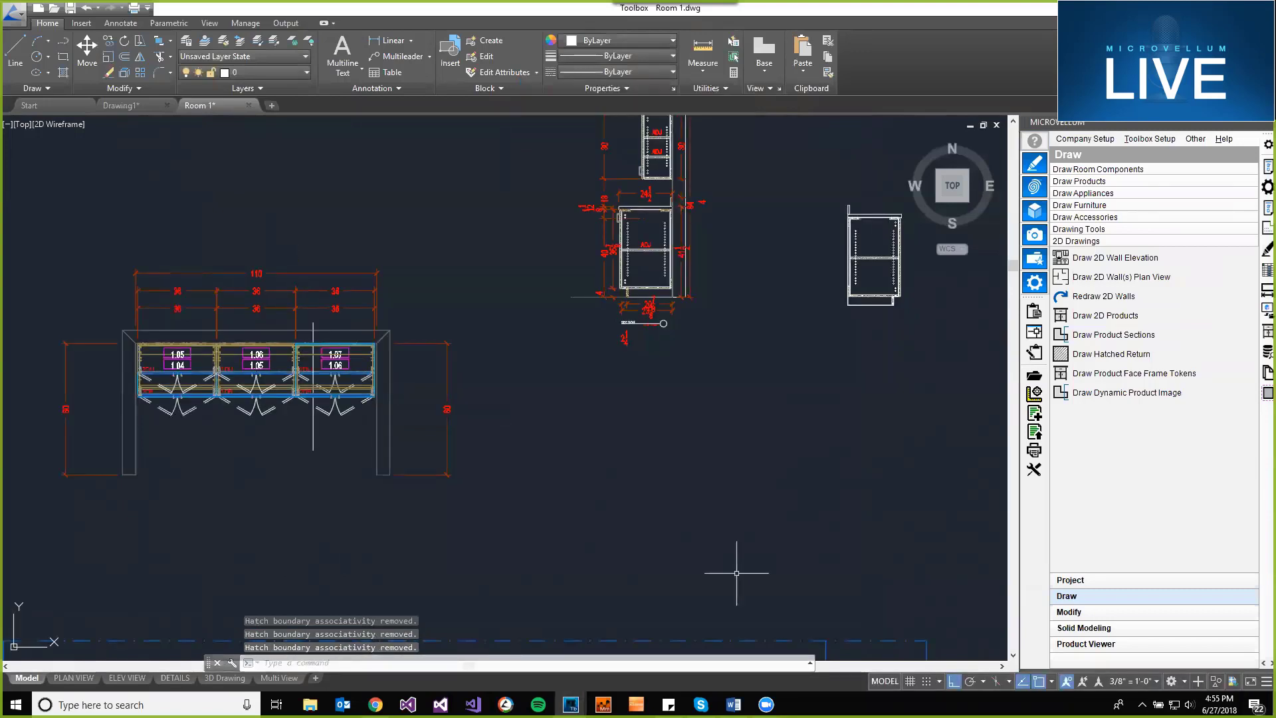
{"action": "middle_click_drag", "start_coordinate": [930, 398], "coordinate": [827, 442]}
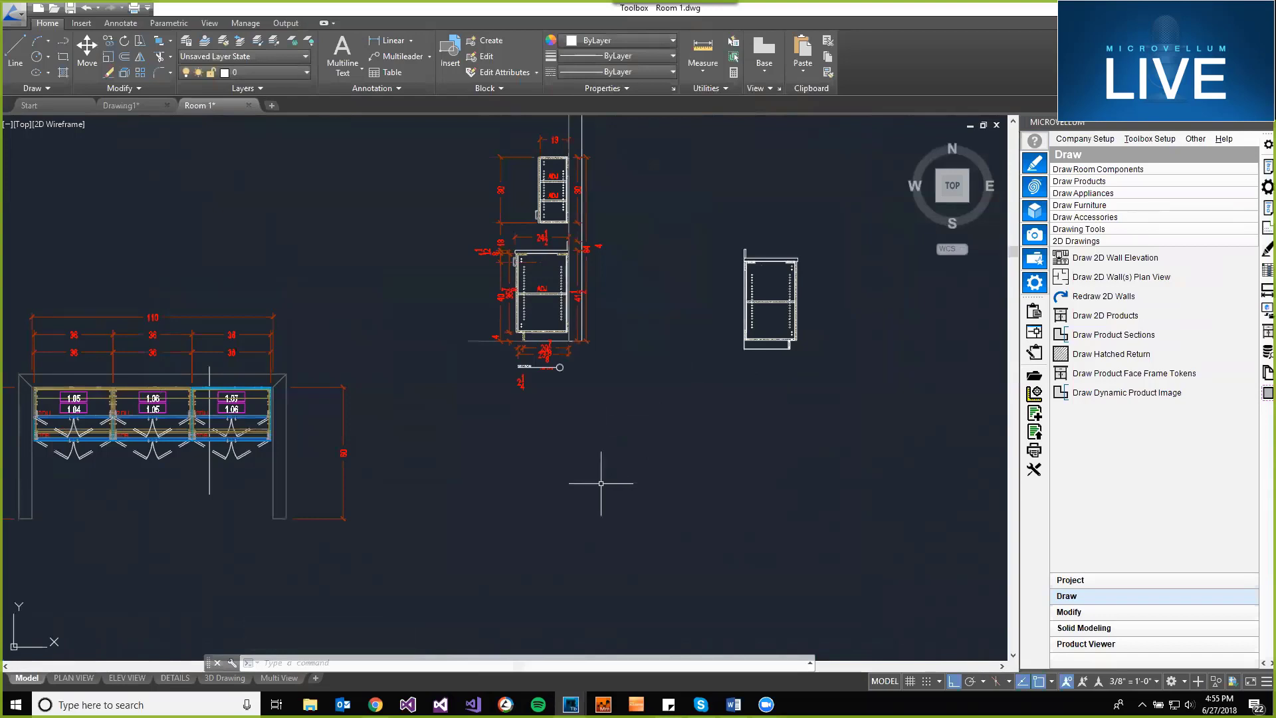
{"action": "scroll", "coordinate": [605, 449], "scroll_direction": "up", "scroll_amount": 4}
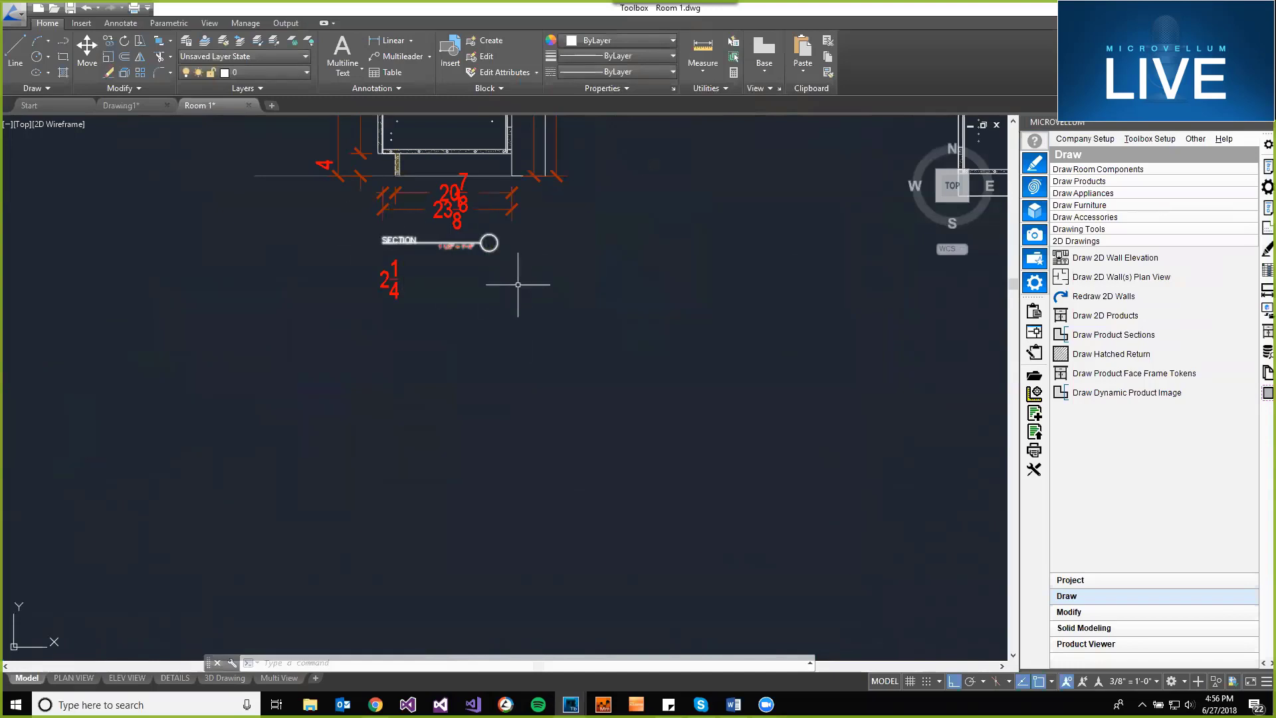
{"action": "scroll", "coordinate": [517, 284], "scroll_direction": "down", "scroll_amount": 5}
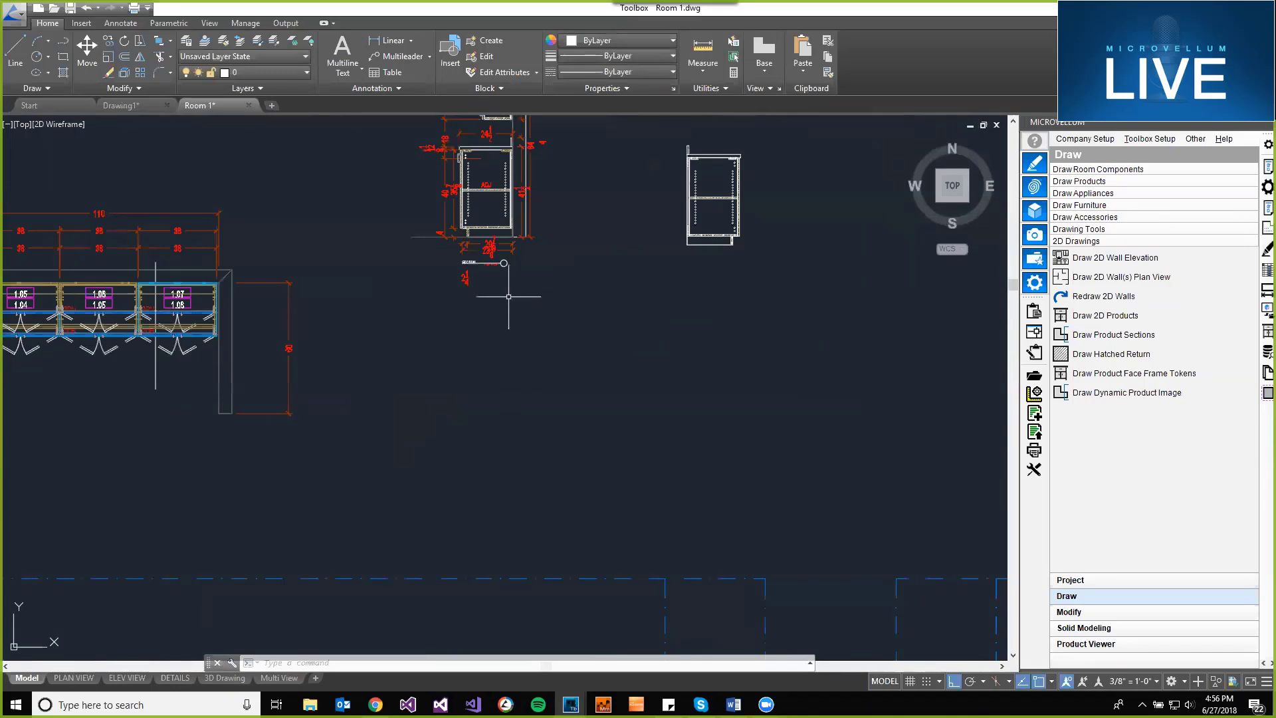
{"action": "scroll", "coordinate": [589, 339], "scroll_direction": "down", "scroll_amount": 2}
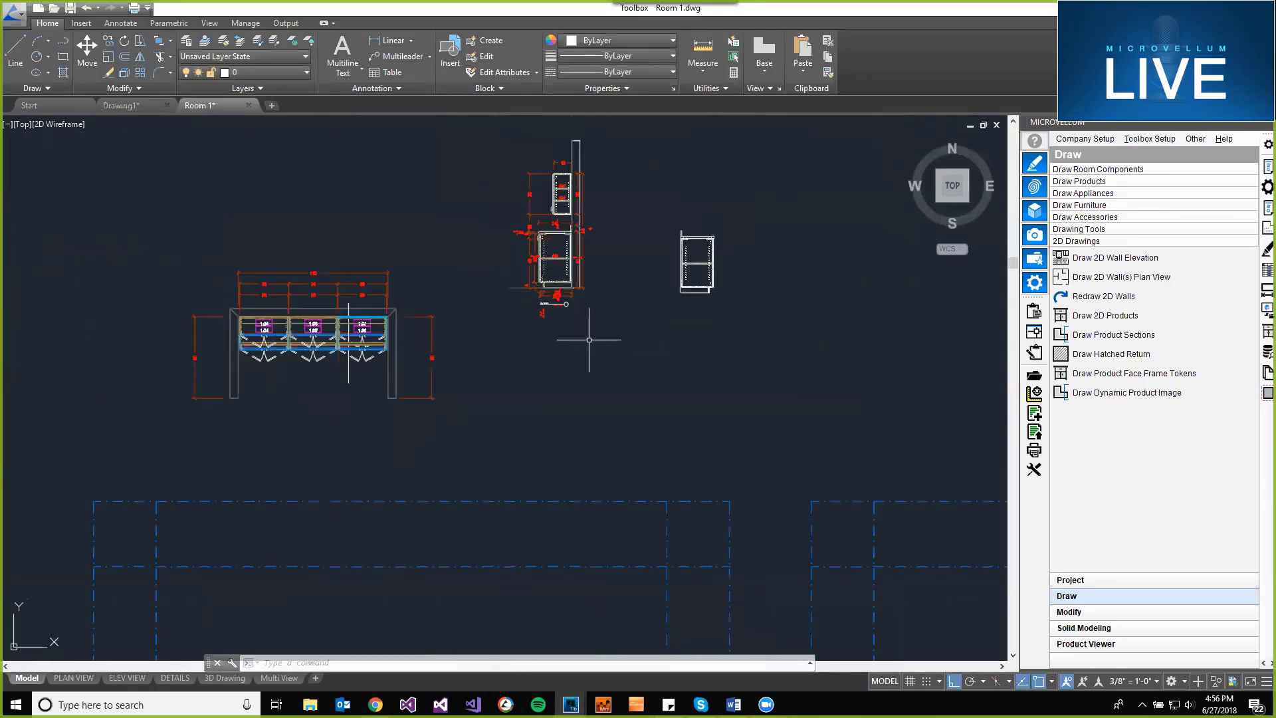
{"action": "middle_click_drag", "start_coordinate": [589, 340], "coordinate": [629, 365]}
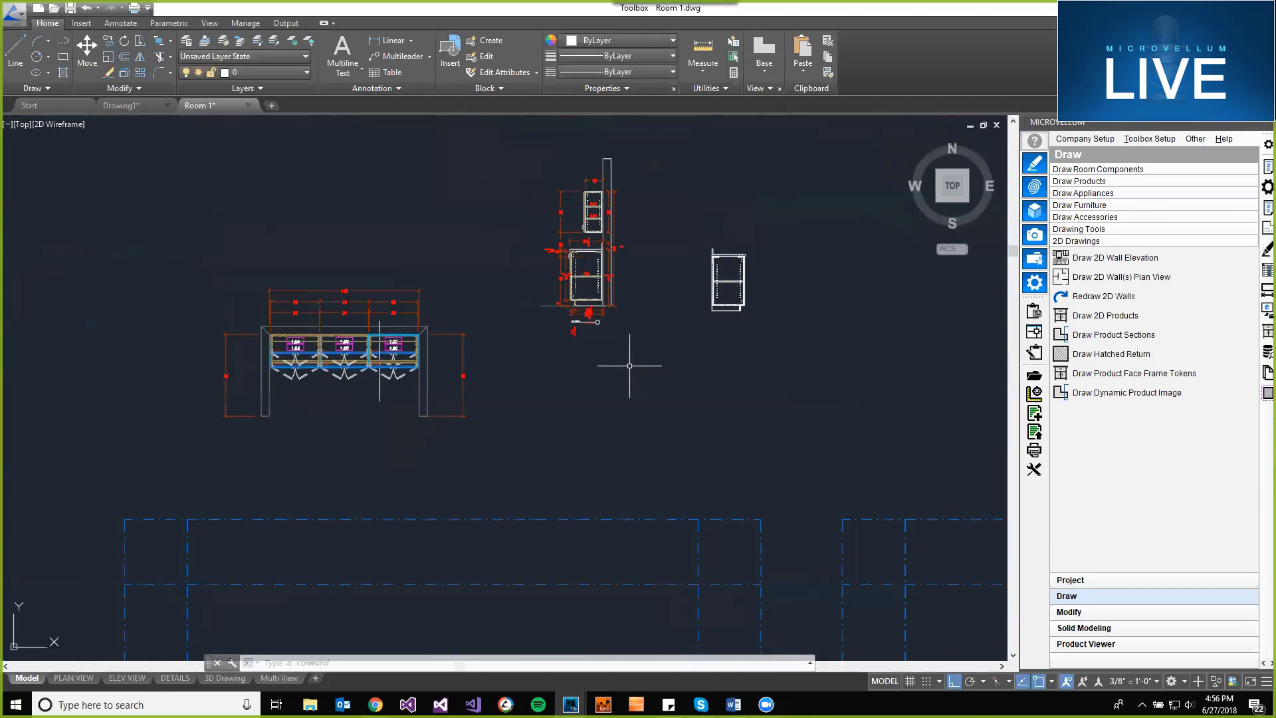
{"action": "middle_click_drag", "start_coordinate": [541, 428], "coordinate": [606, 418]}
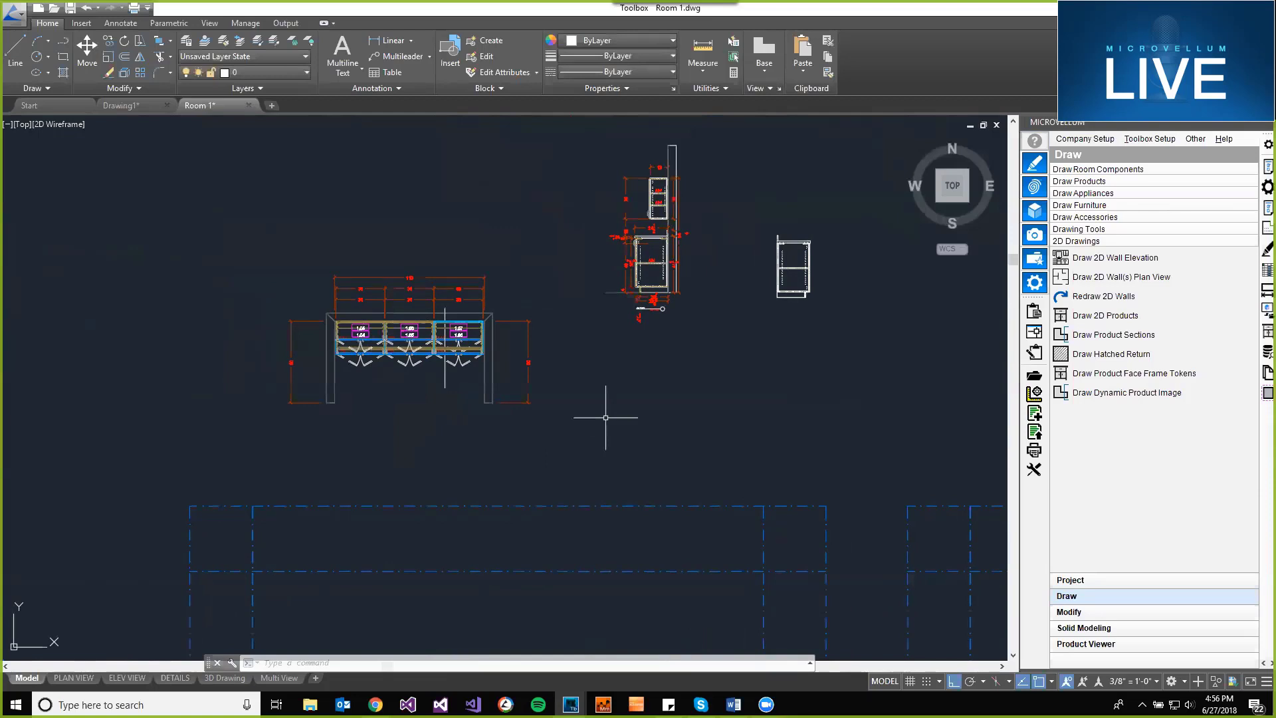
{"action": "middle_click_drag", "start_coordinate": [364, 359], "coordinate": [501, 366]}
- From a 3D view of the wall, open base cabinets 1.04, 1.05 and 1.06 together in Edit Multiple Product Prompts
{"action": "key", "text": "F11"}
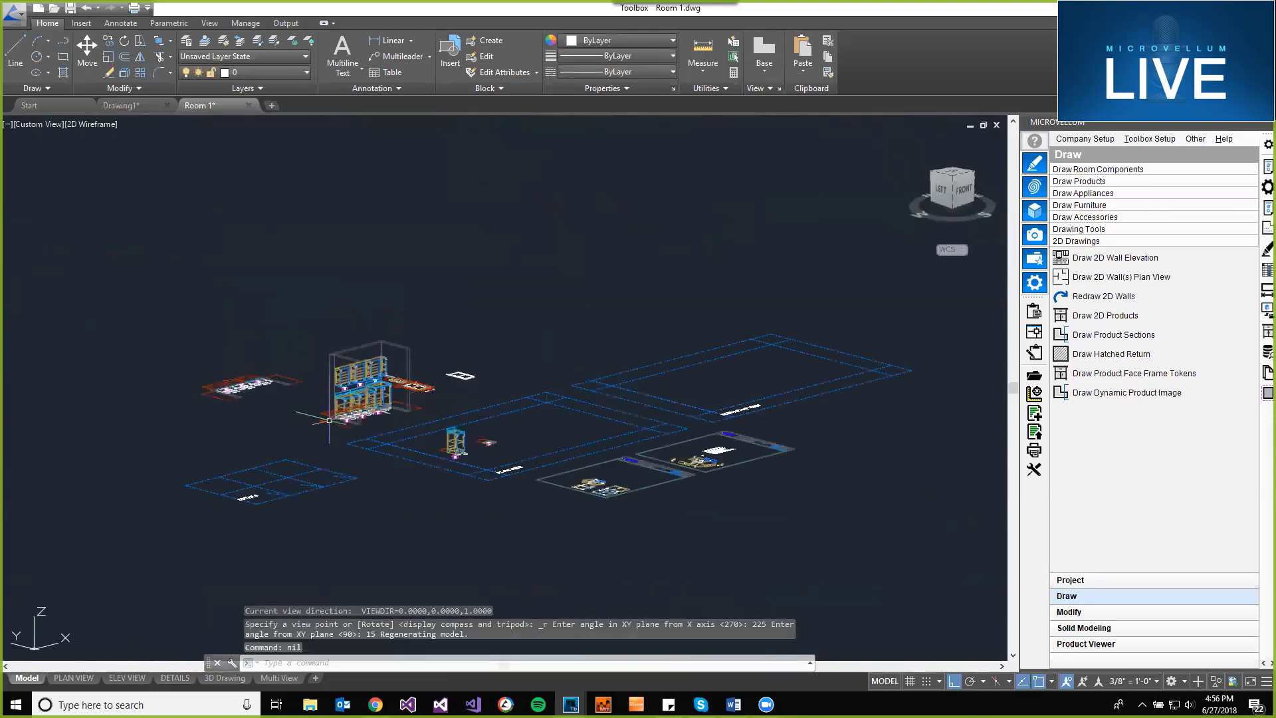
{"action": "scroll", "coordinate": [512, 353], "scroll_direction": "up", "scroll_amount": 3}
{"action": "scroll", "coordinate": [511, 352], "scroll_direction": "up", "scroll_amount": 2}
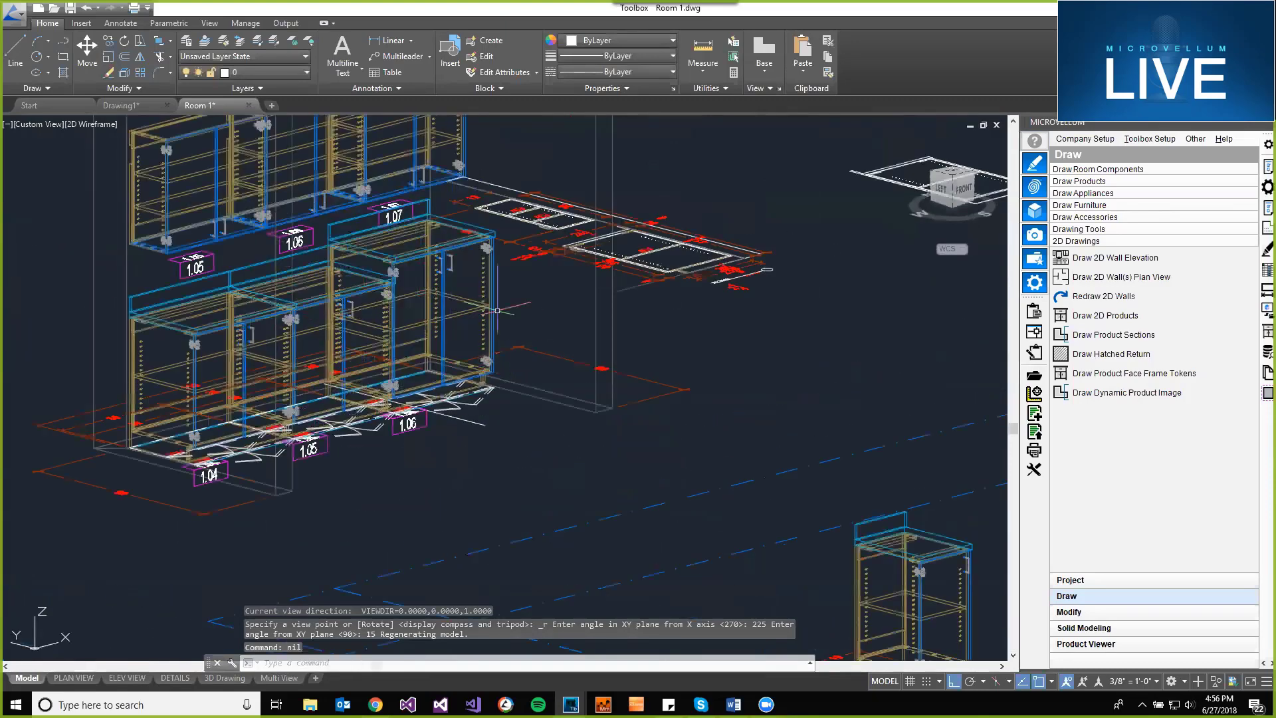
{"action": "scroll", "coordinate": [631, 372], "scroll_direction": "up", "scroll_amount": 2}
{"action": "middle_click_drag", "start_coordinate": [635, 409], "coordinate": [652, 462]}
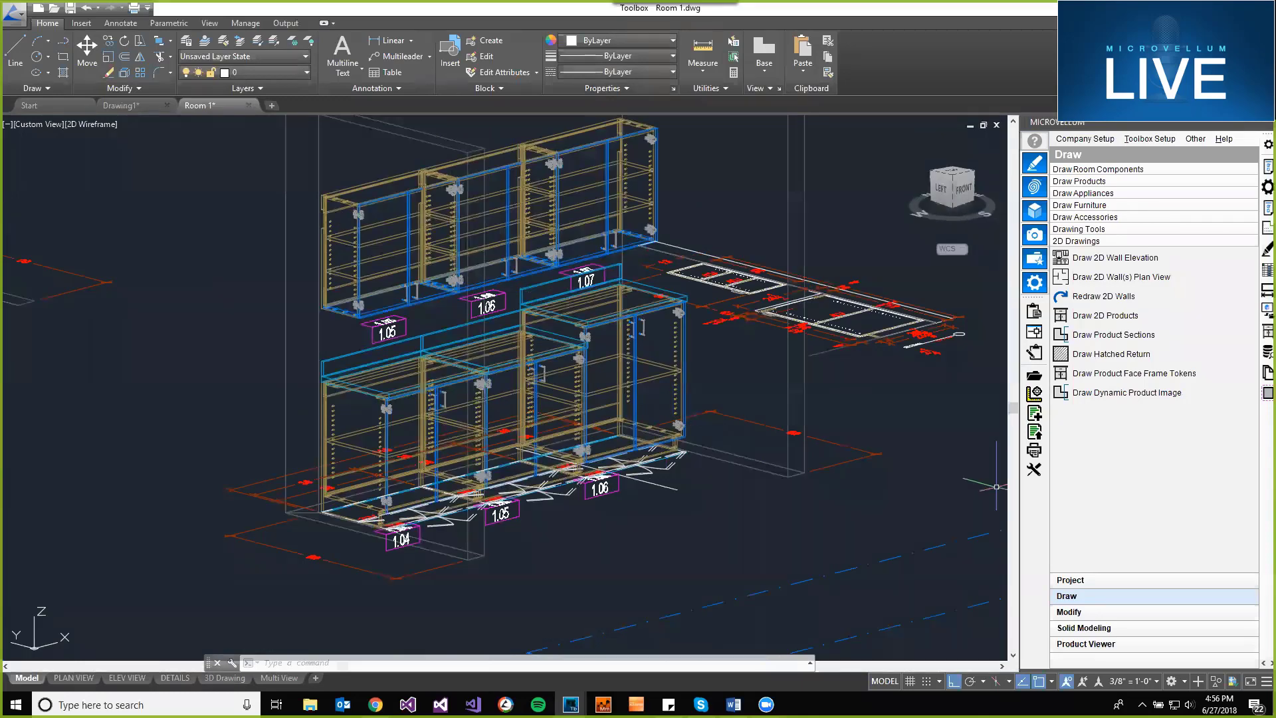
{"action": "left_click", "coordinate": [1070, 579]}
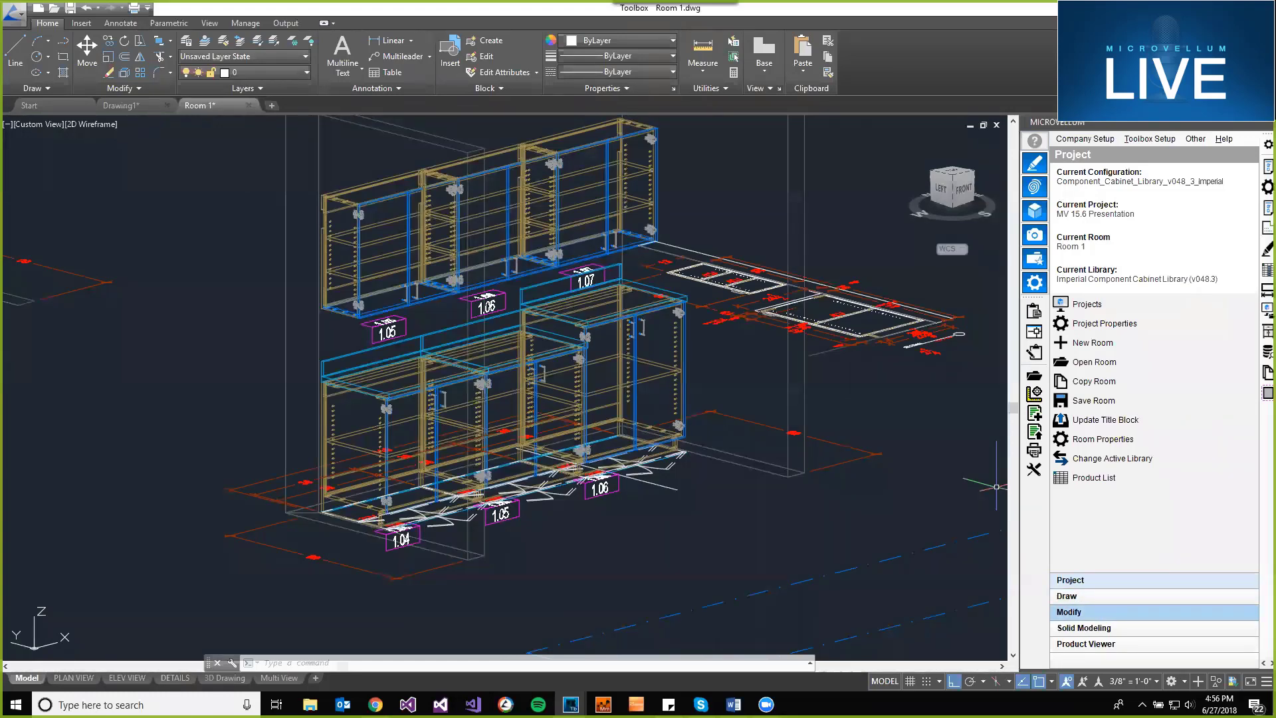
{"action": "left_click", "coordinate": [1069, 612]}
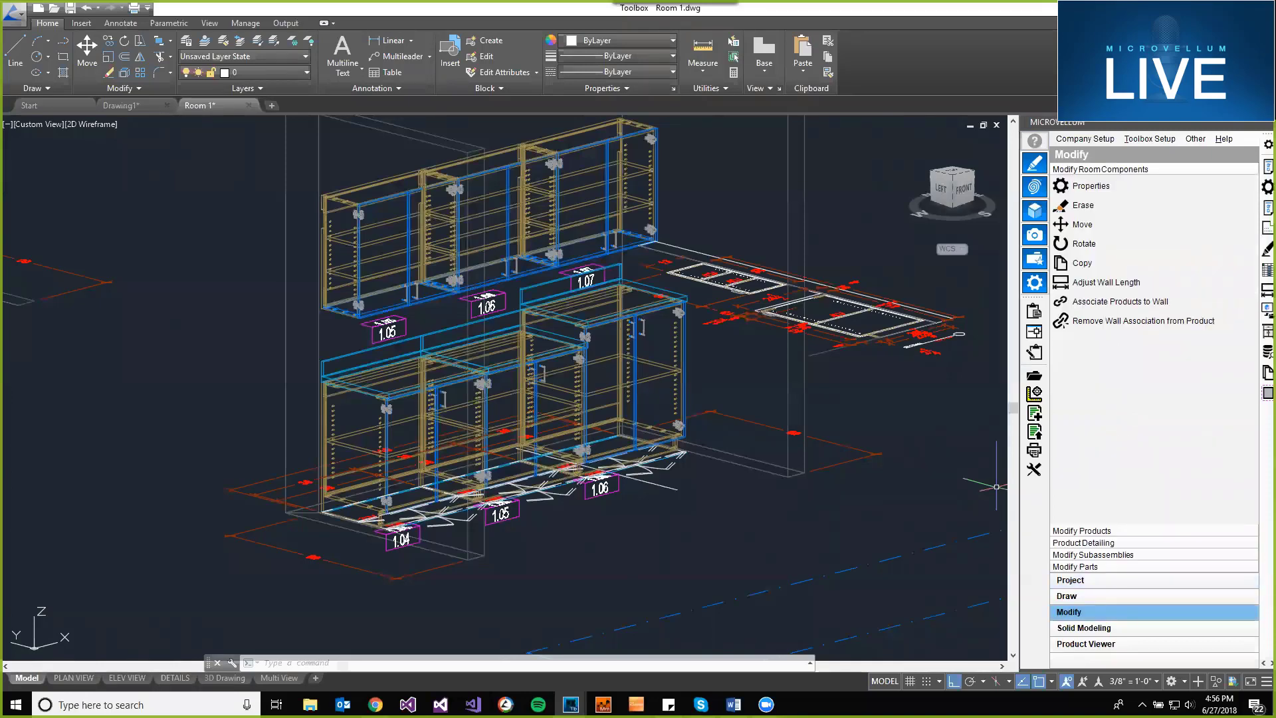
{"action": "left_click", "coordinate": [1081, 531]}
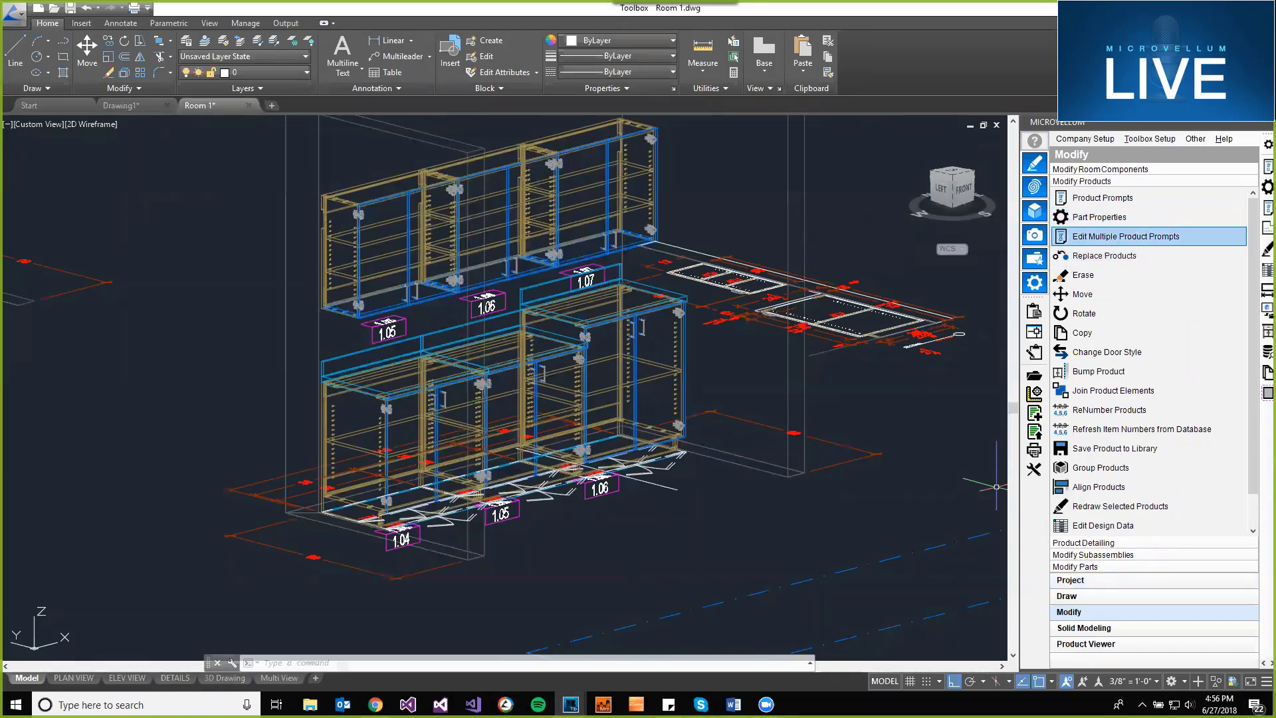
{"action": "left_click", "coordinate": [1126, 236]}
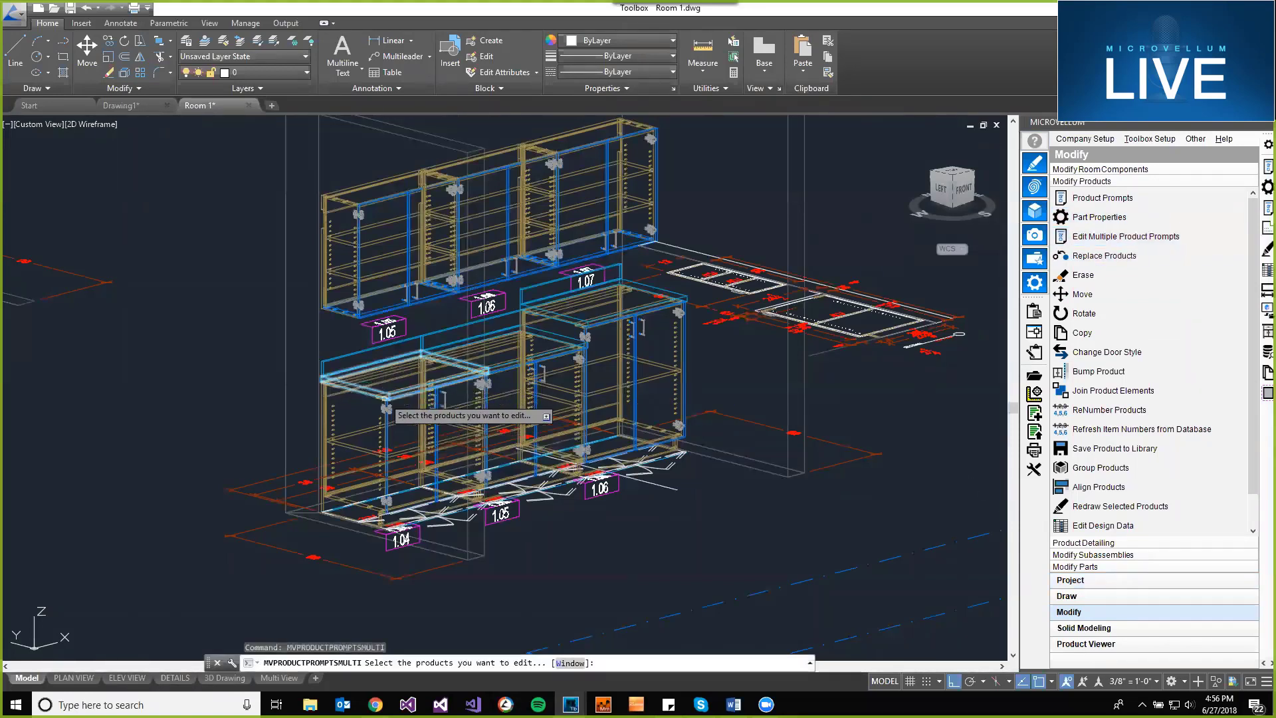
{"action": "left_click", "coordinate": [387, 406]}
{"action": "left_click", "coordinate": [530, 369]}
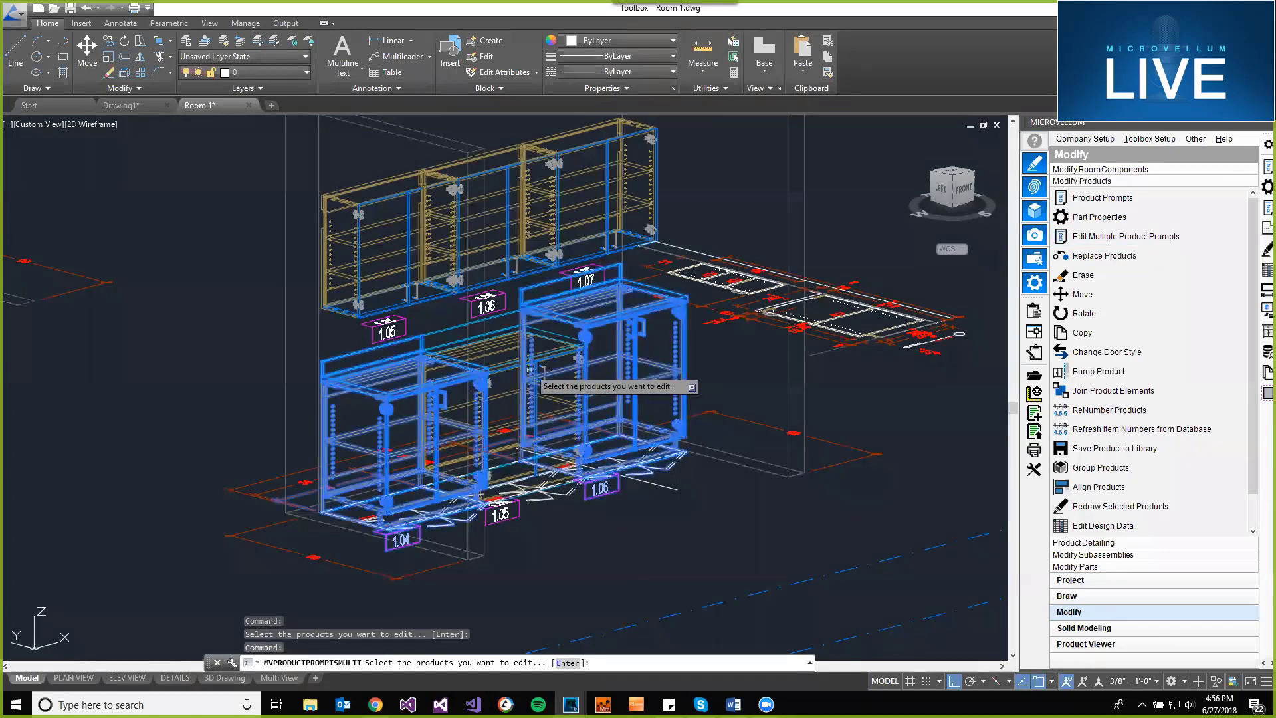
{"action": "left_click", "coordinate": [539, 437]}
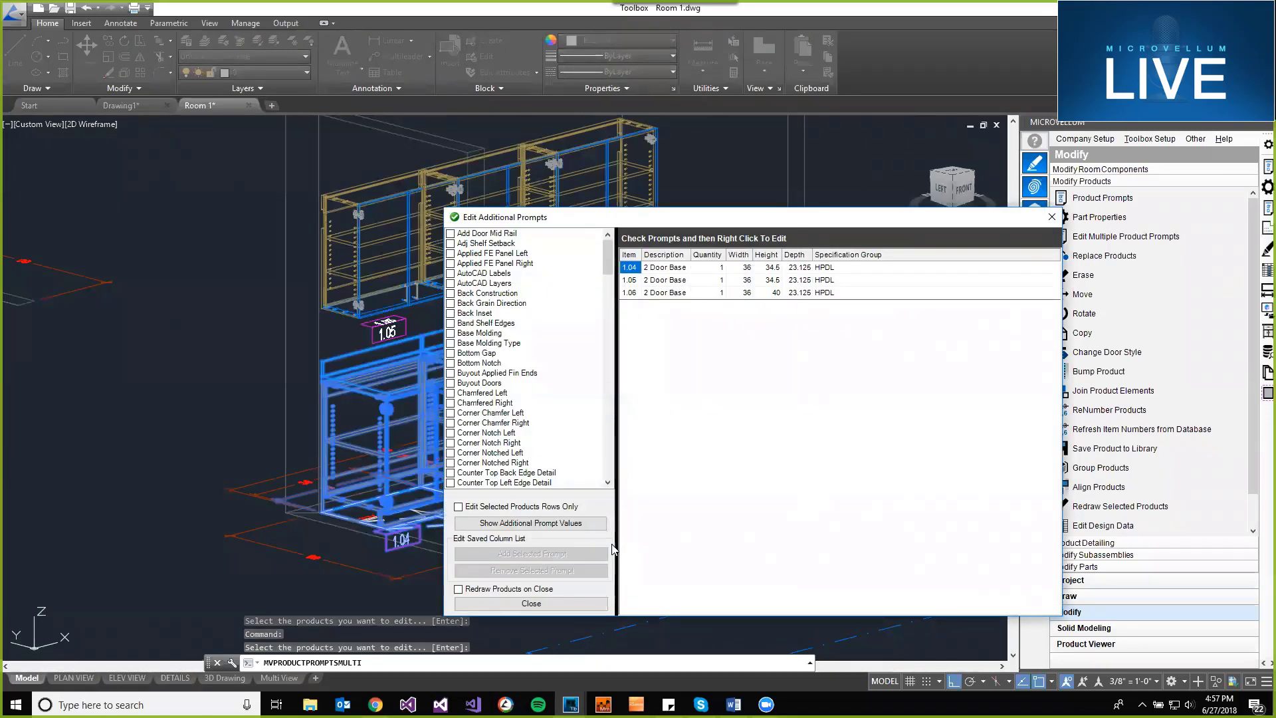
- Include the Toe Kick Height prompt for the three base cabinets and load its values
{"action": "left_click_drag", "start_coordinate": [662, 224], "coordinate": [601, 209]}
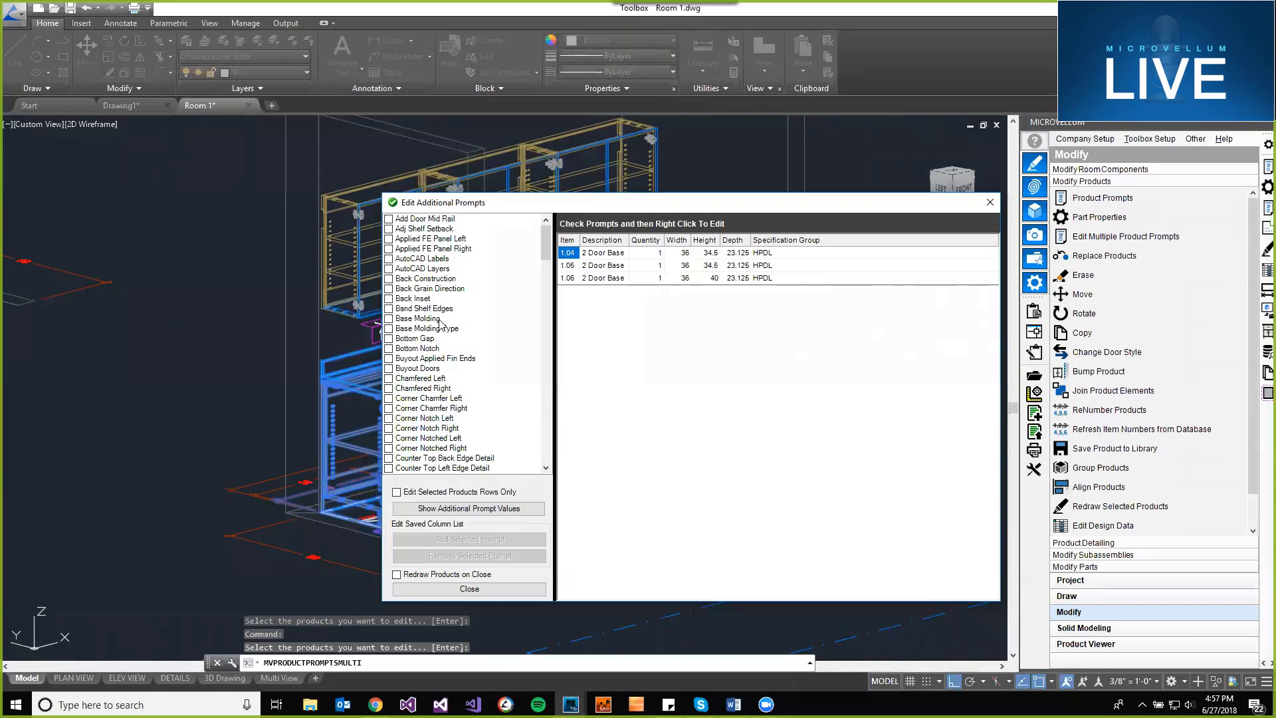
{"action": "left_click_drag", "start_coordinate": [547, 241], "coordinate": [546, 447]}
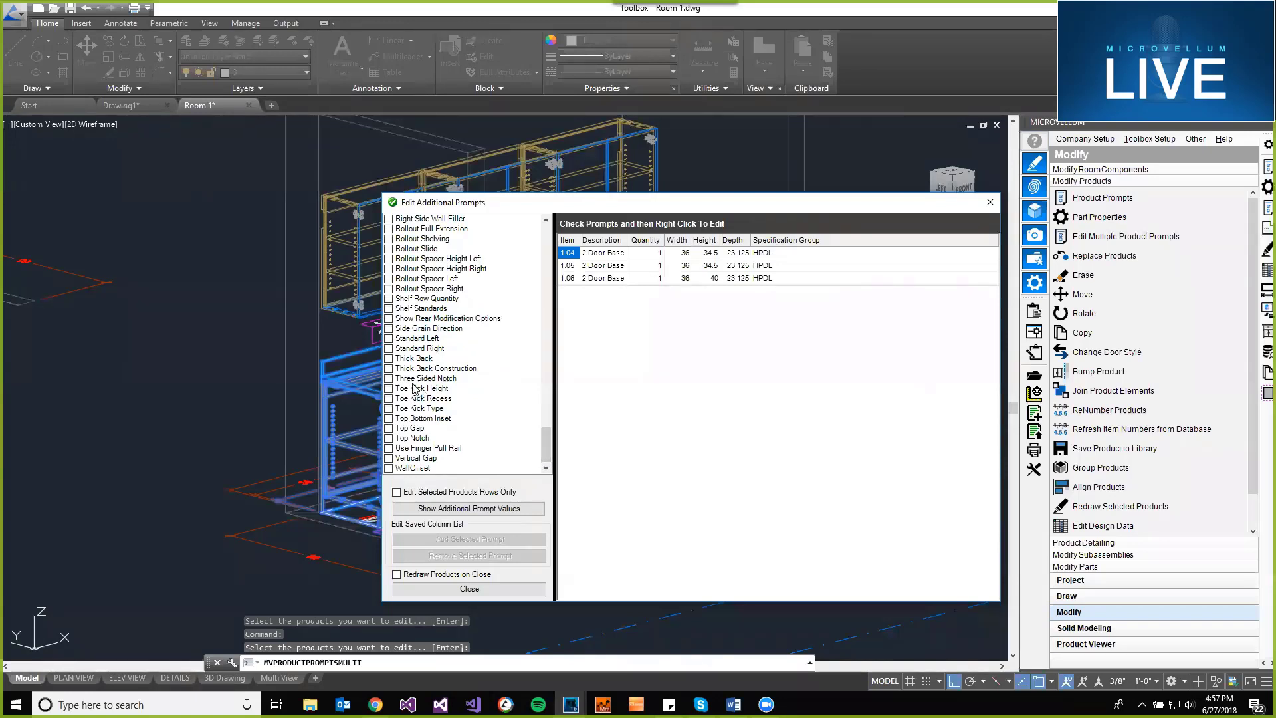
{"action": "left_click", "coordinate": [390, 388]}
{"action": "left_click", "coordinate": [390, 390]}
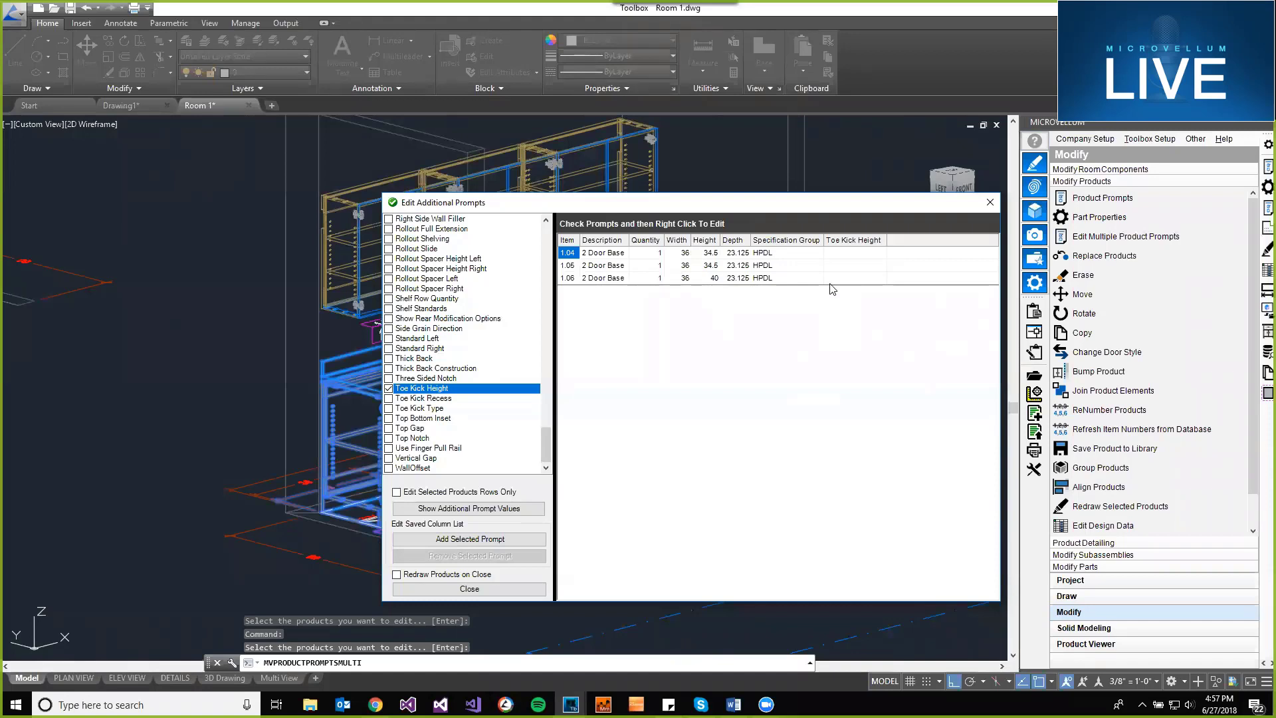
{"action": "left_click", "coordinate": [495, 510]}
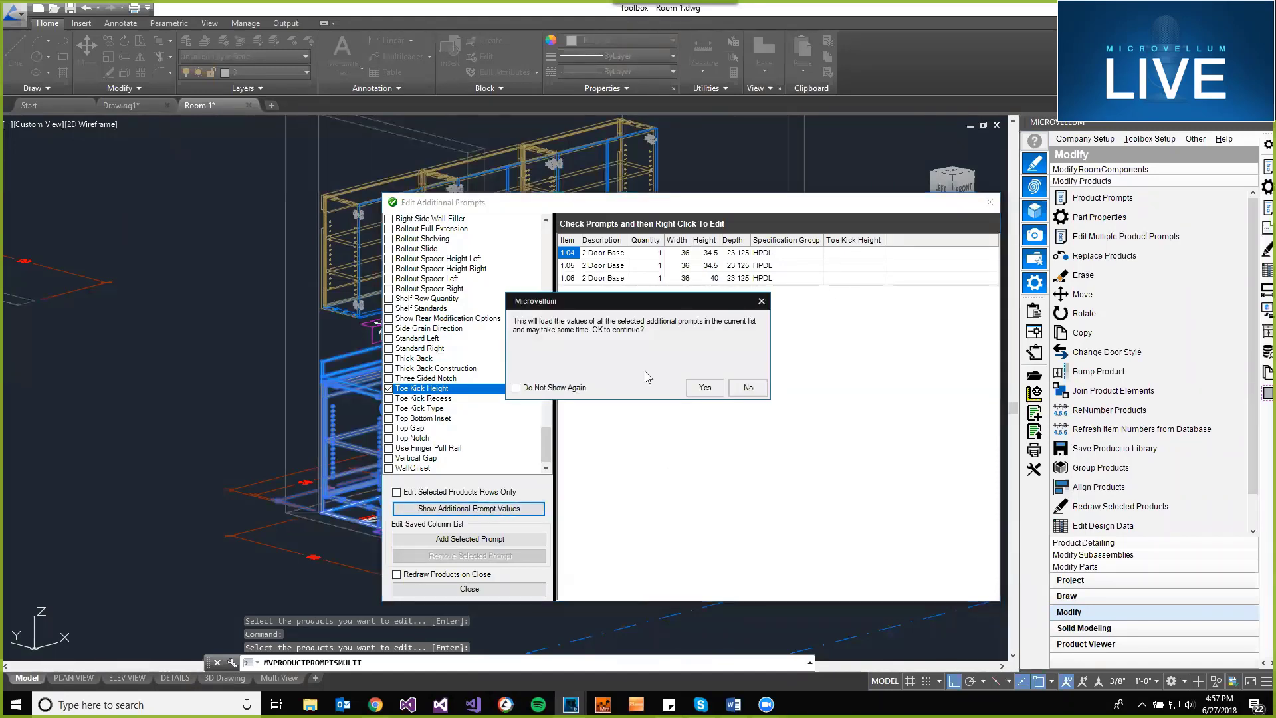
{"action": "left_click", "coordinate": [705, 388]}
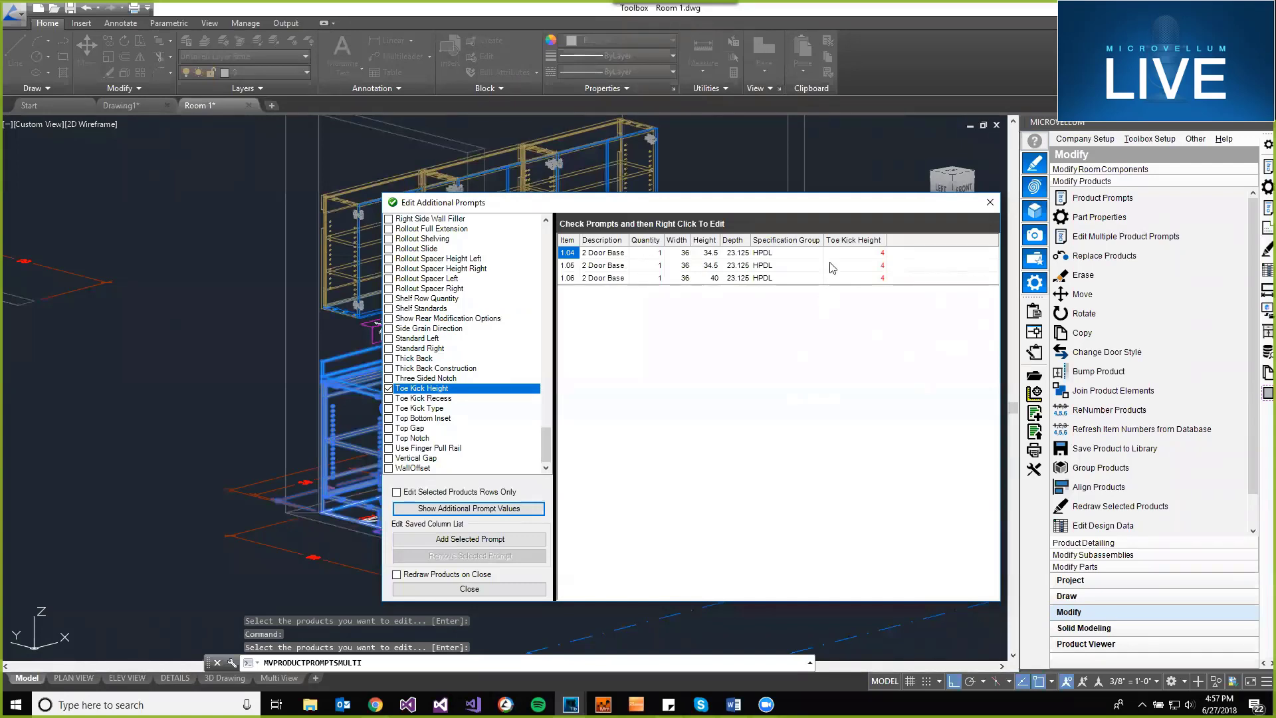
- Set the Toe Kick Height of base cabinets 1.04, 1.05 and 1.06 to 6
{"action": "left_click_drag", "start_coordinate": [832, 253], "coordinate": [831, 283]}
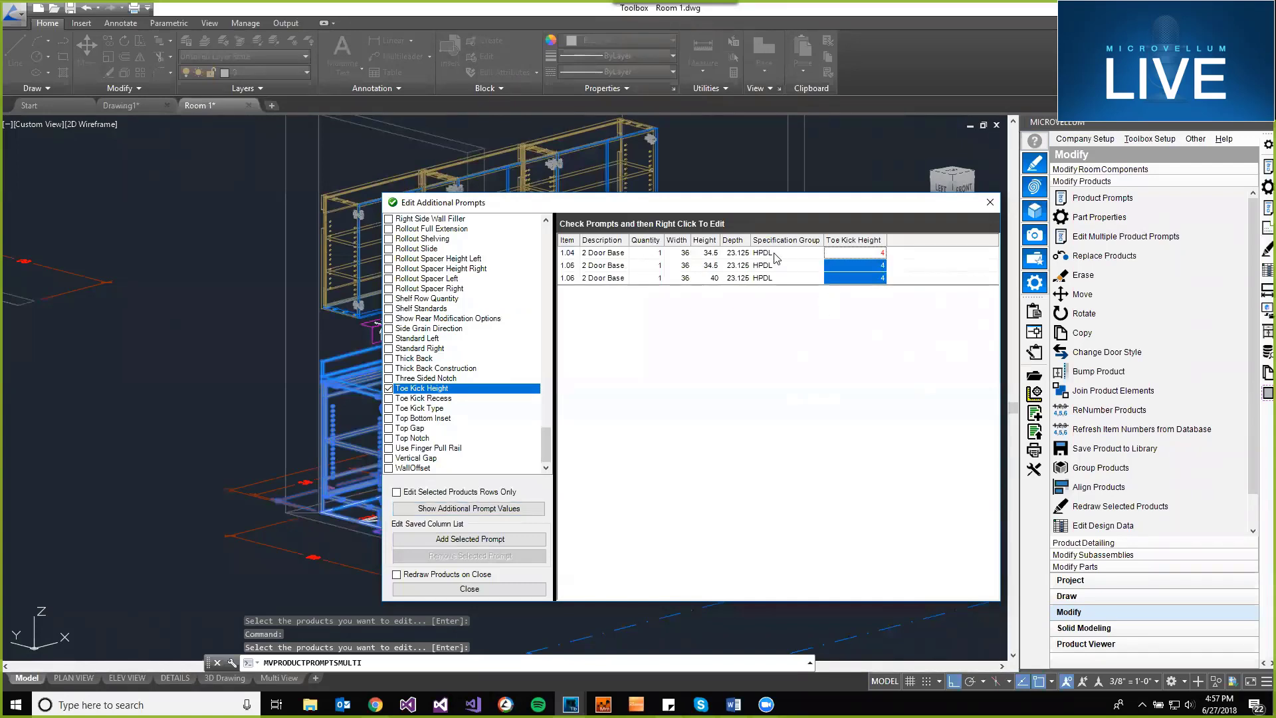
{"action": "right_click", "coordinate": [861, 268]}
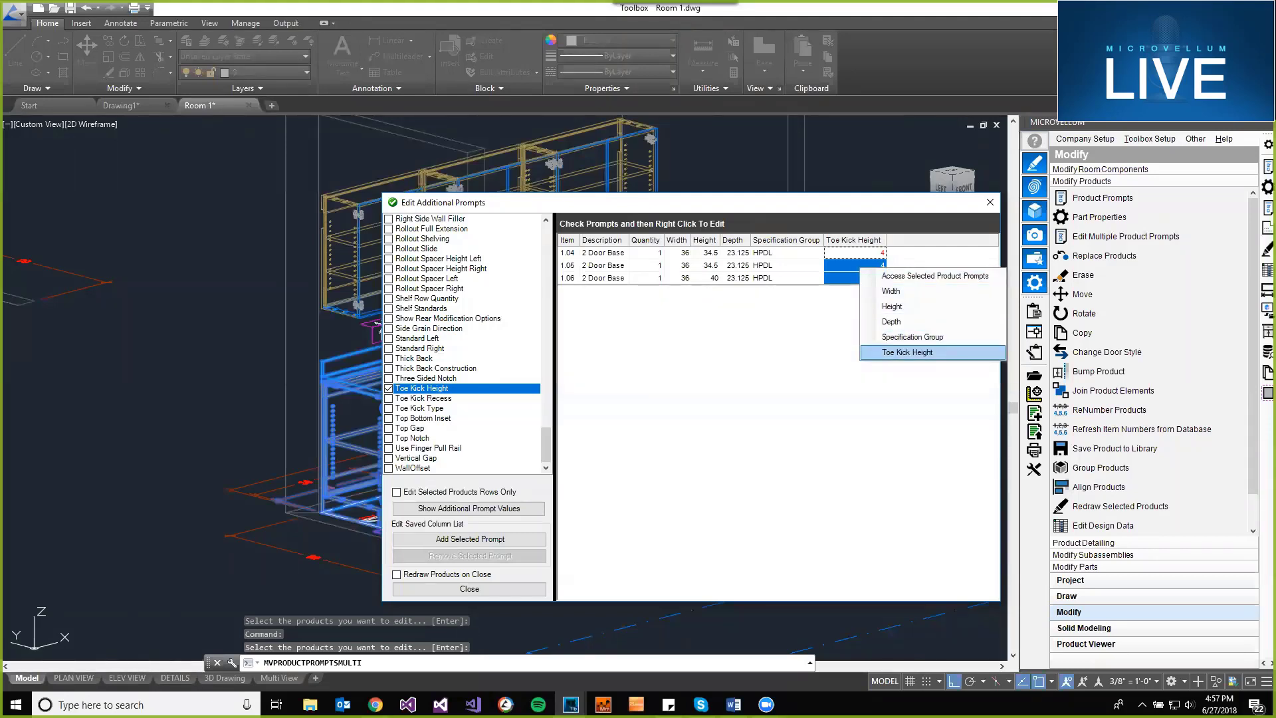
{"action": "left_click", "coordinate": [907, 352]}
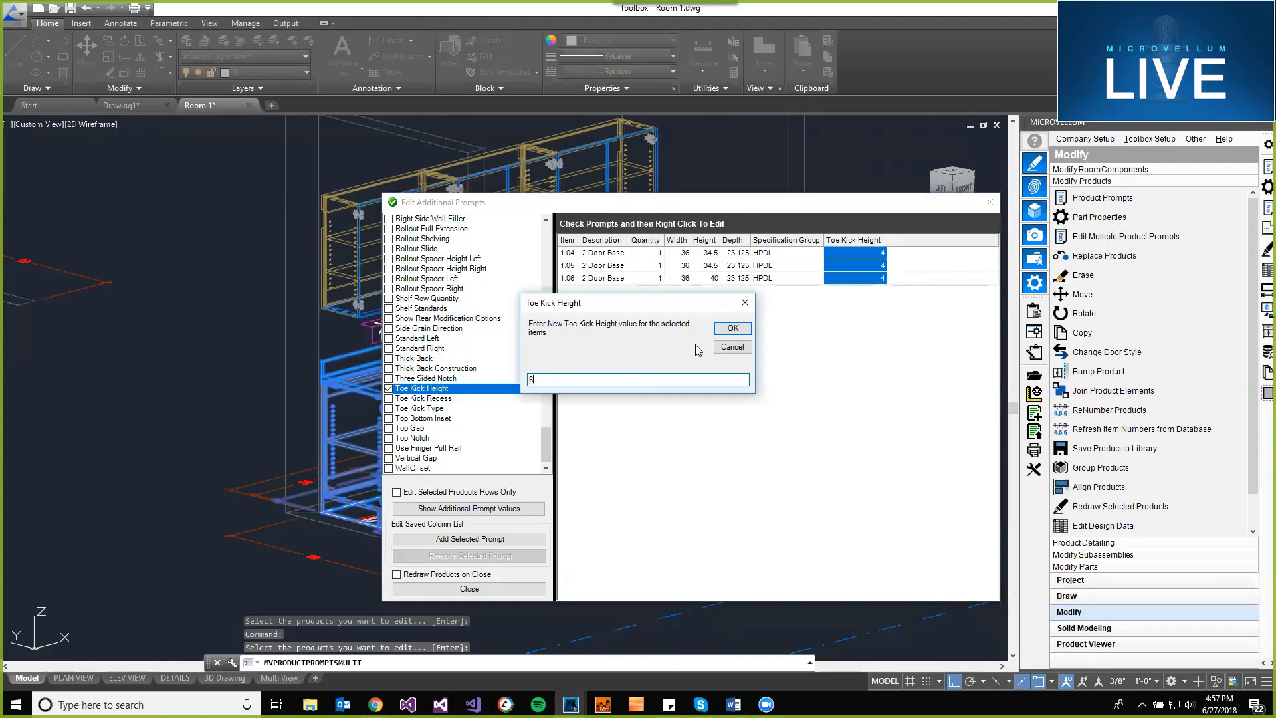
{"action": "left_click", "coordinate": [742, 332]}
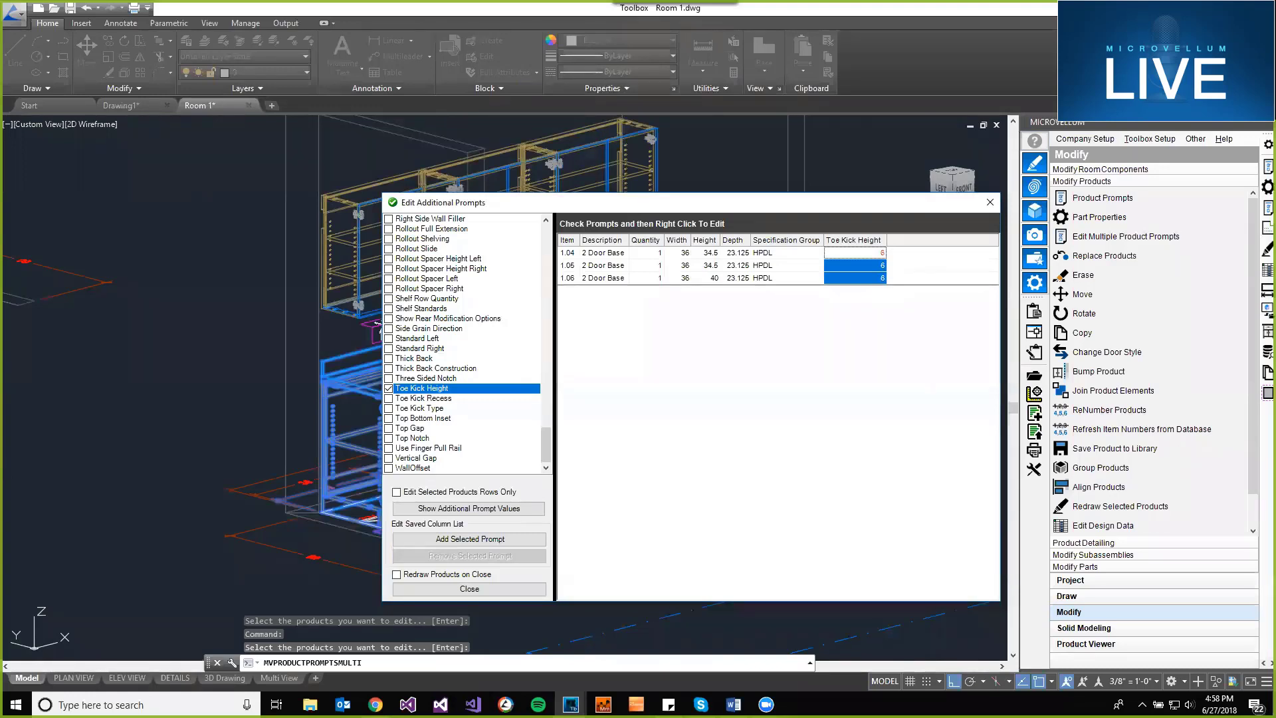
{"action": "left_click", "coordinate": [832, 278]}
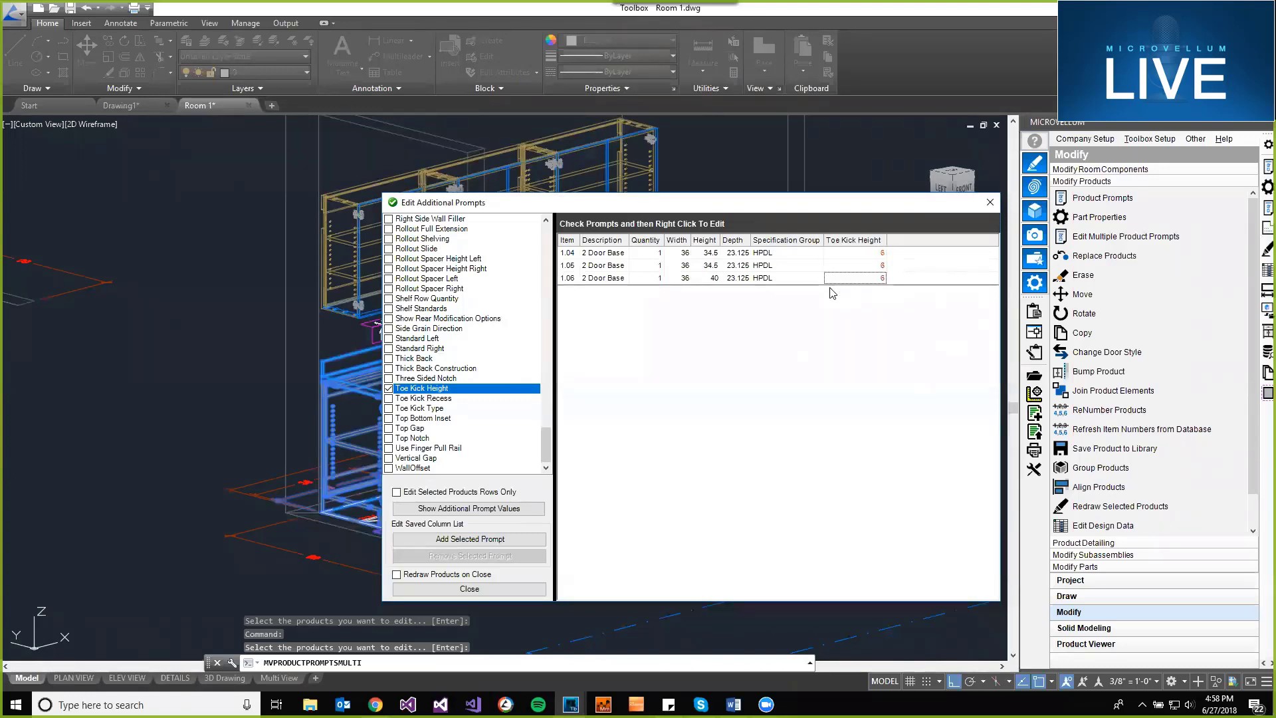
- Enable redrawing products on close and close the additional prompts editor to redraw the base cabinets
{"action": "left_click_drag", "start_coordinate": [827, 197], "coordinate": [830, 171]}
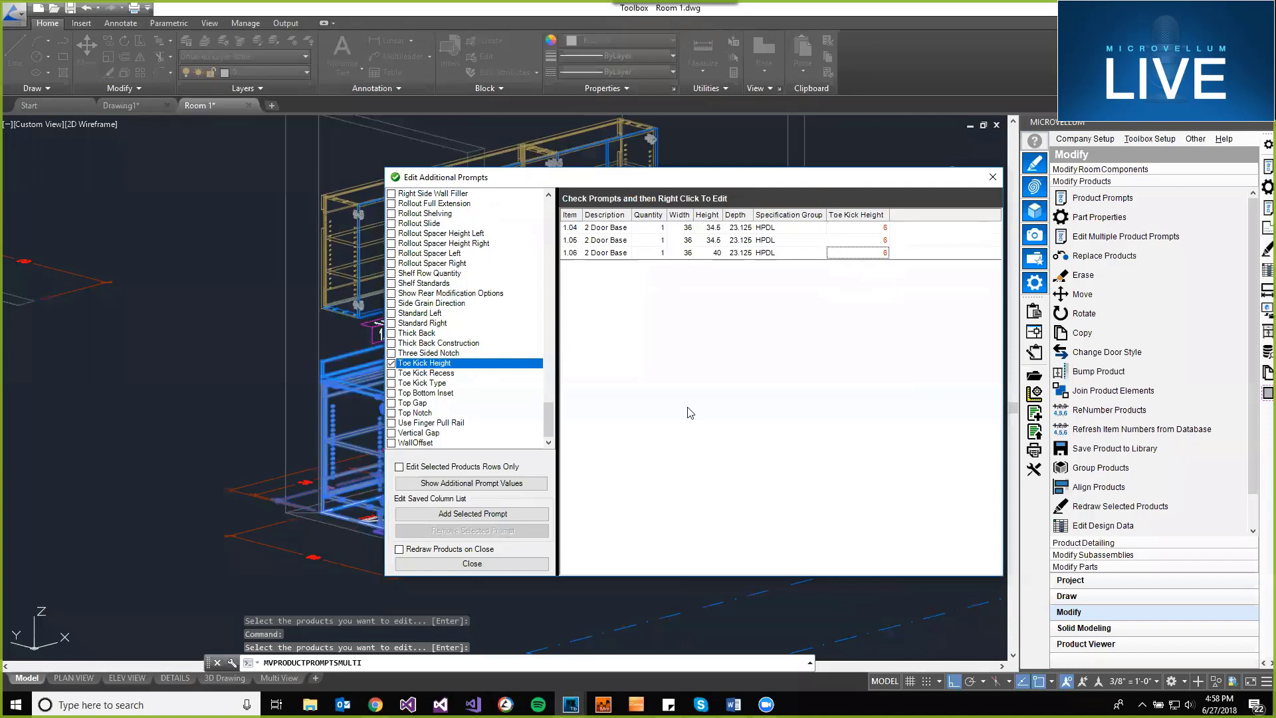
{"action": "left_click", "coordinate": [442, 550]}
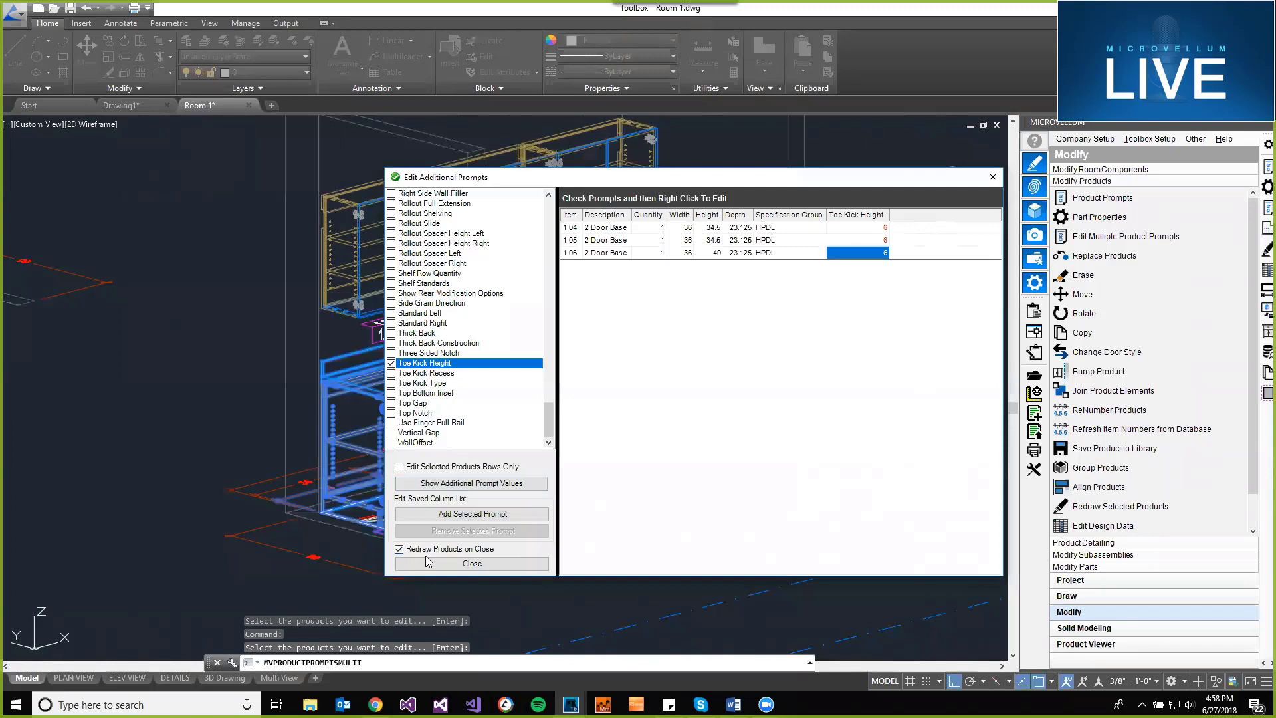
{"action": "left_click", "coordinate": [469, 565]}
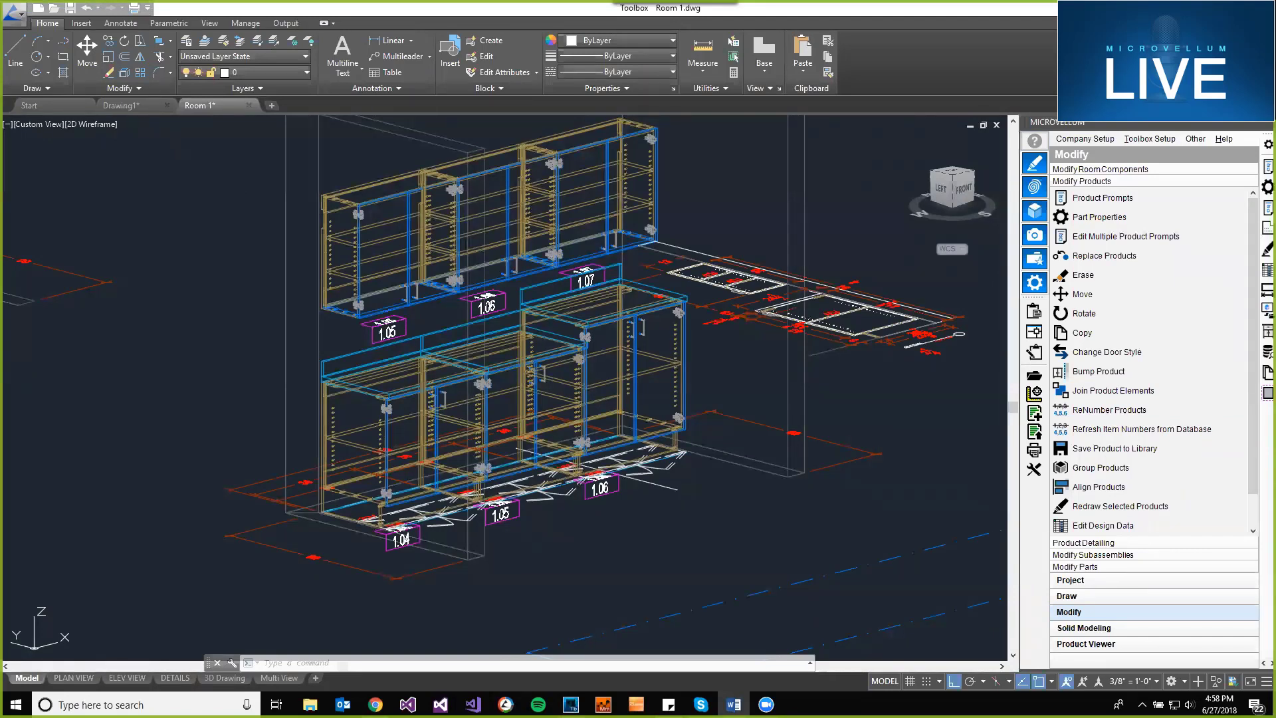
- Switch to Chrome and read the introduction and parameter format in the Extended Part Data Token (XPARTDATA) help article
{"action": "key", "text": "alt+Tab"}
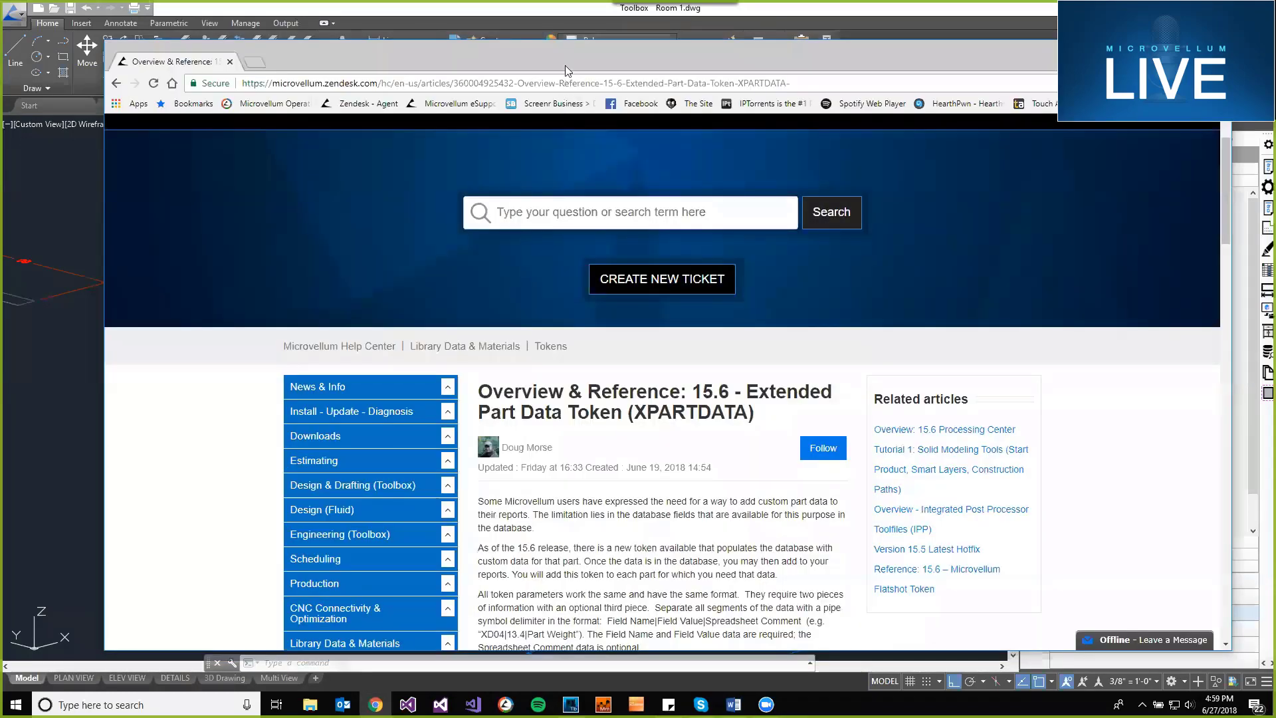
{"action": "left_click_drag", "start_coordinate": [564, 54], "coordinate": [552, 41]}
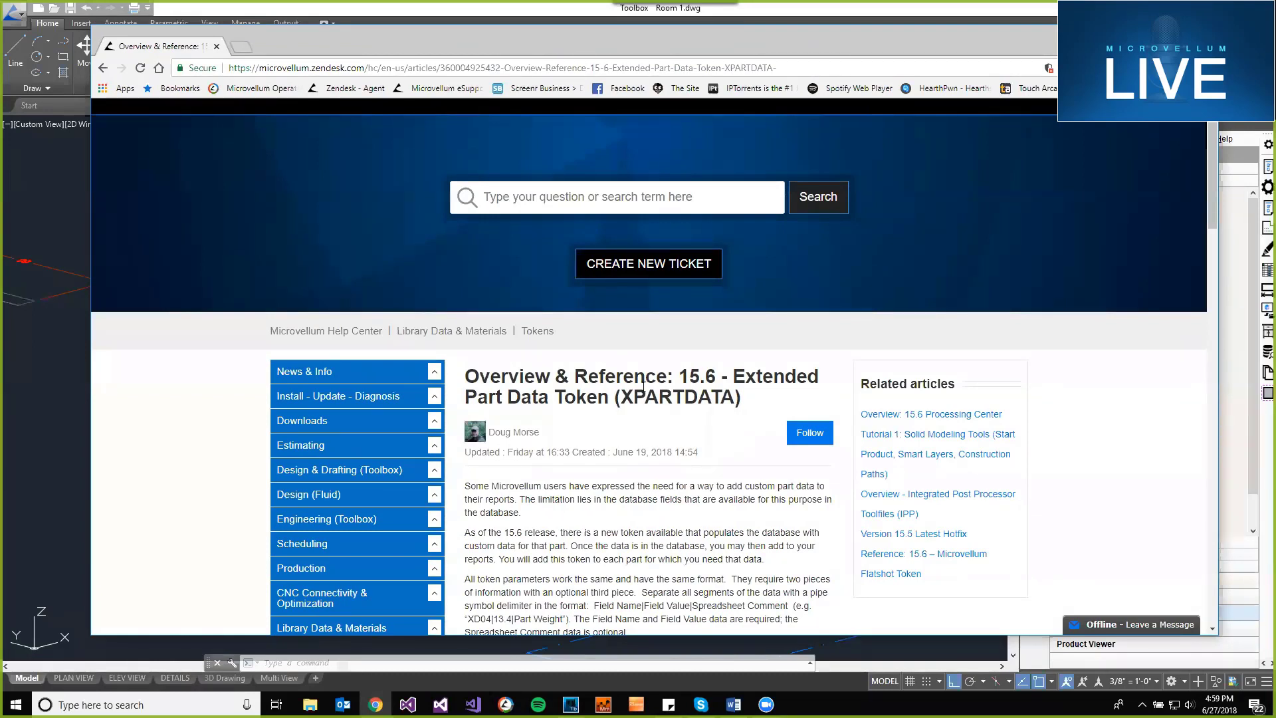
{"action": "scroll", "coordinate": [696, 418], "scroll_direction": "down", "scroll_amount": 1}
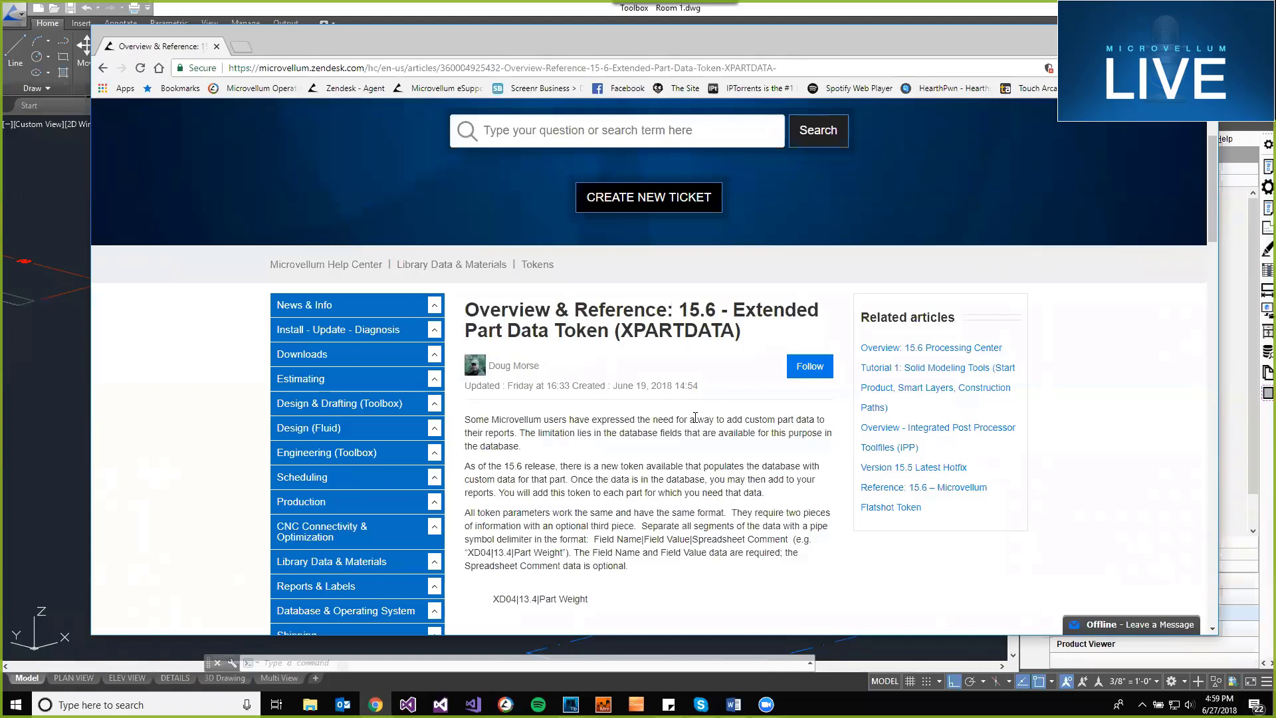
{"action": "scroll", "coordinate": [676, 410], "scroll_direction": "down", "scroll_amount": 1}
{"action": "scroll", "coordinate": [675, 411], "scroll_direction": "down", "scroll_amount": 2}
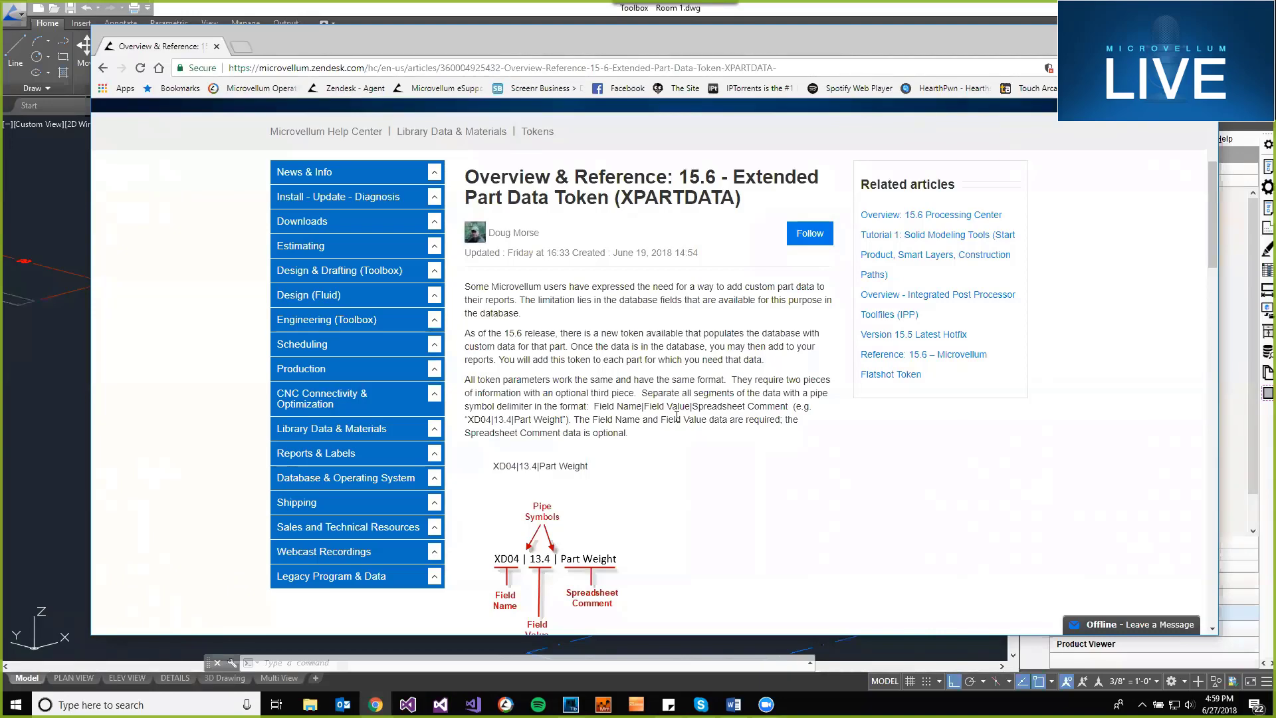
- Review the article's generic fields XD01 to XD18, the predetermined system fields, and the annotated Part Weight token example
{"action": "scroll", "coordinate": [675, 421], "scroll_direction": "down", "scroll_amount": 10}
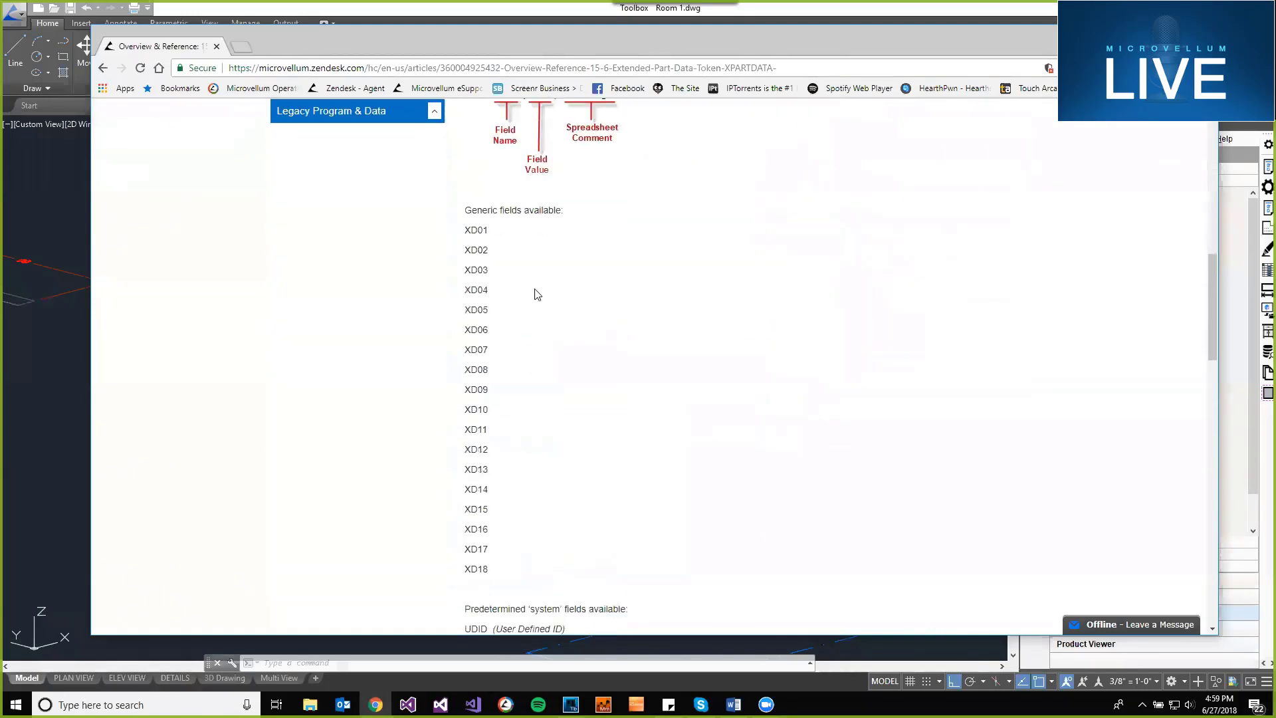
{"action": "scroll", "coordinate": [505, 193], "scroll_direction": "up", "scroll_amount": 1}
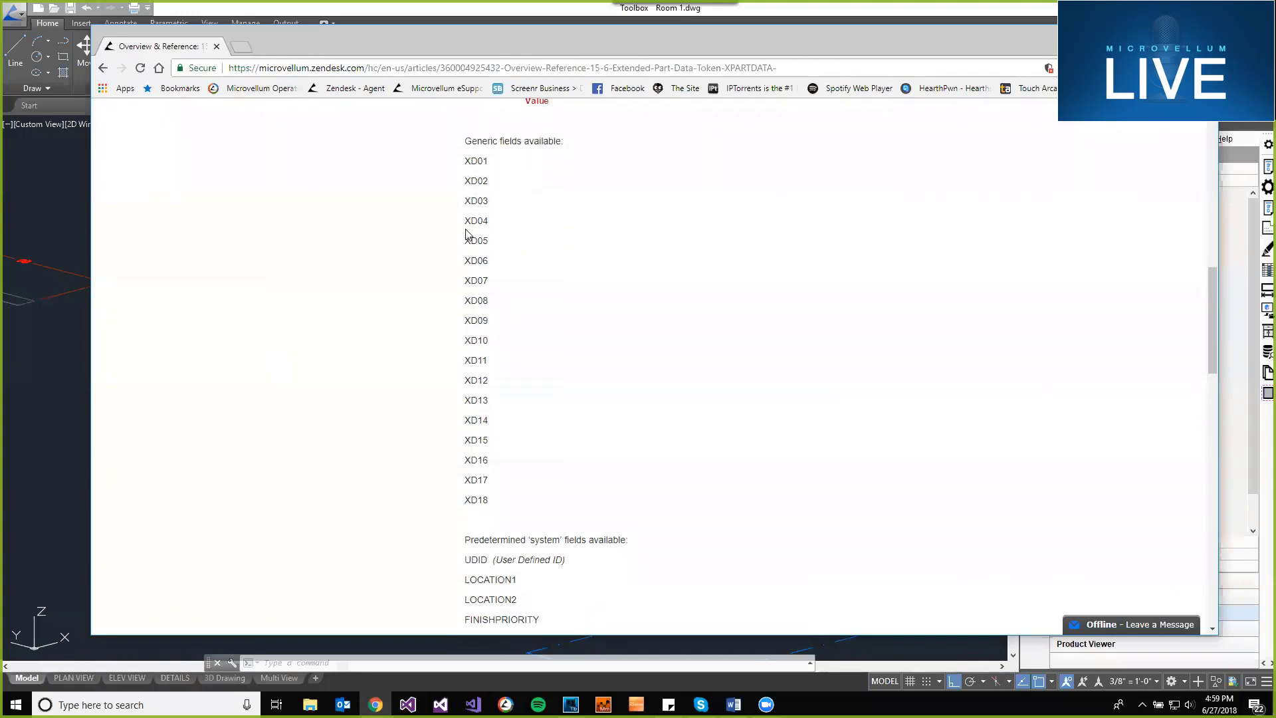
{"action": "scroll", "coordinate": [473, 299], "scroll_direction": "down", "scroll_amount": 1}
{"action": "scroll", "coordinate": [547, 445], "scroll_direction": "up", "scroll_amount": 1}
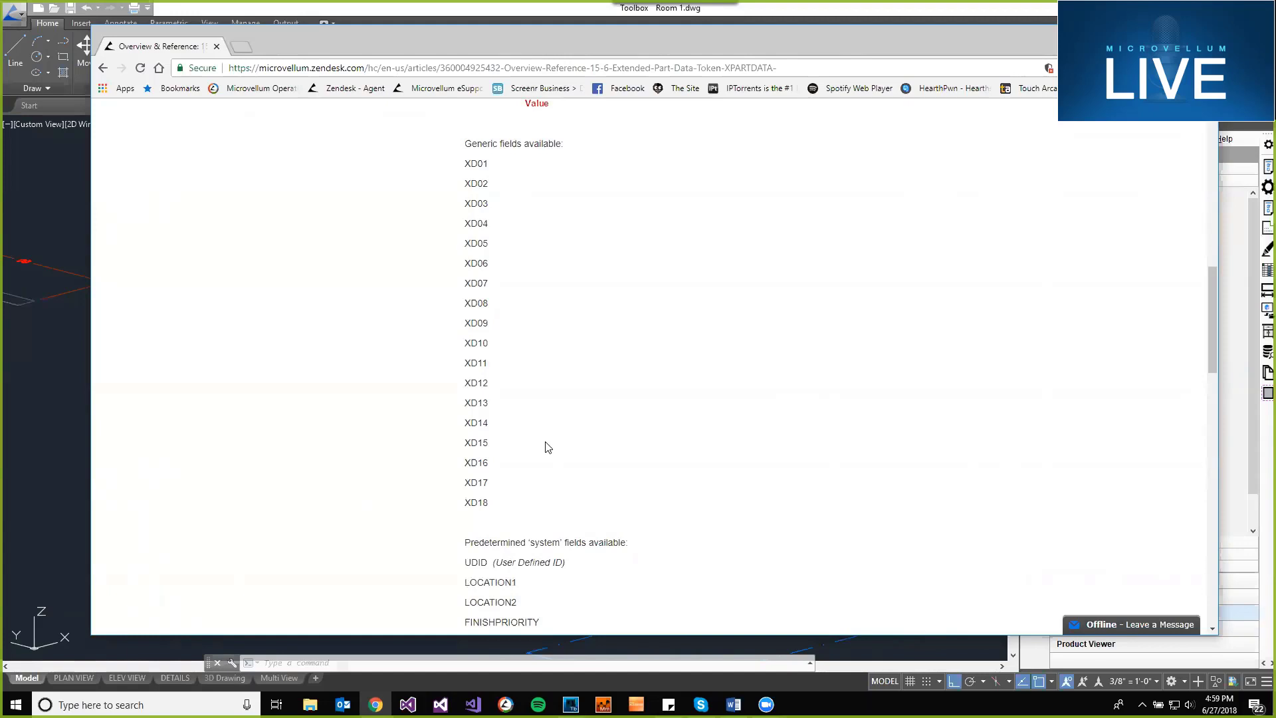
{"action": "scroll", "coordinate": [526, 333], "scroll_direction": "up", "scroll_amount": 1}
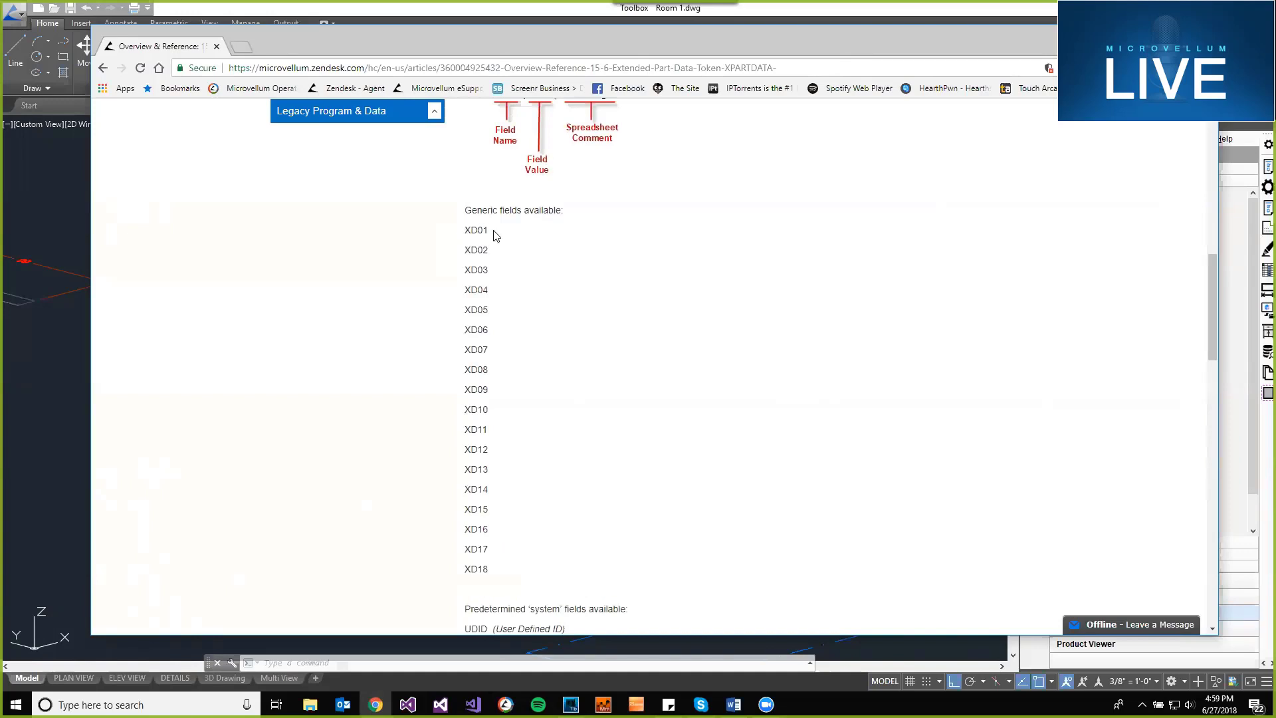
{"action": "scroll", "coordinate": [565, 515], "scroll_direction": "down", "scroll_amount": 3}
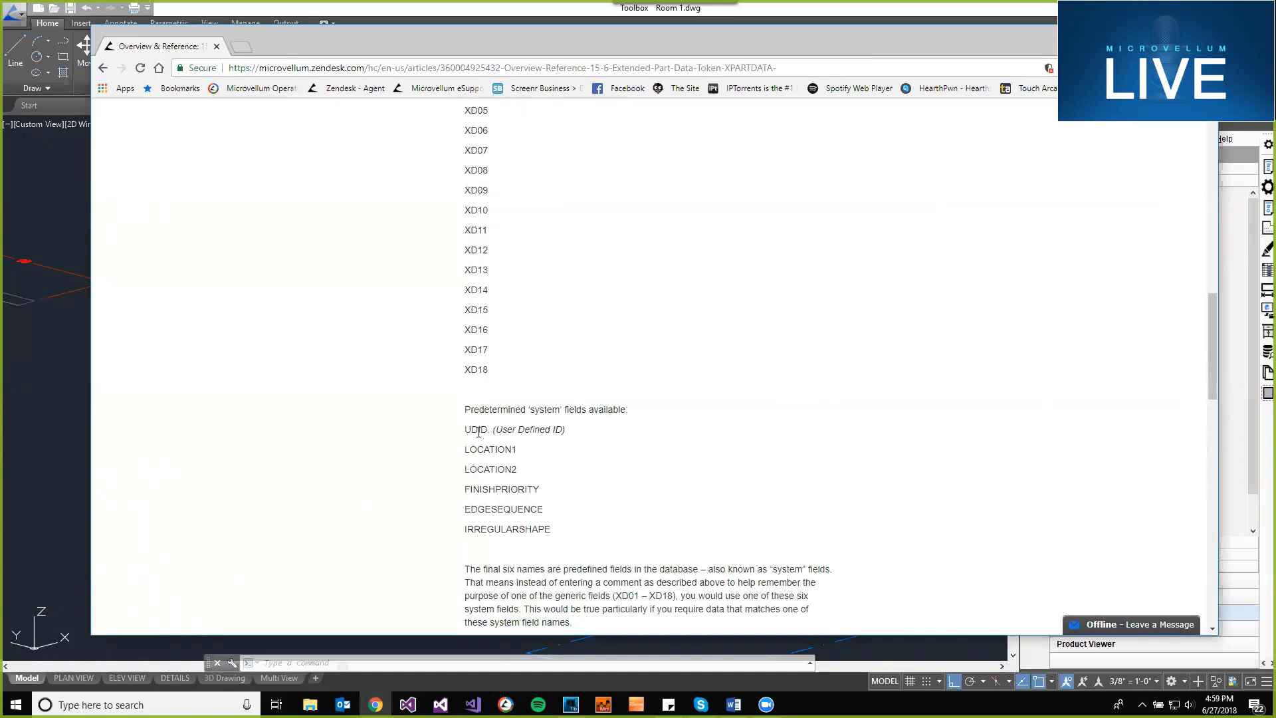
{"action": "scroll", "coordinate": [593, 495], "scroll_direction": "up", "scroll_amount": 7}
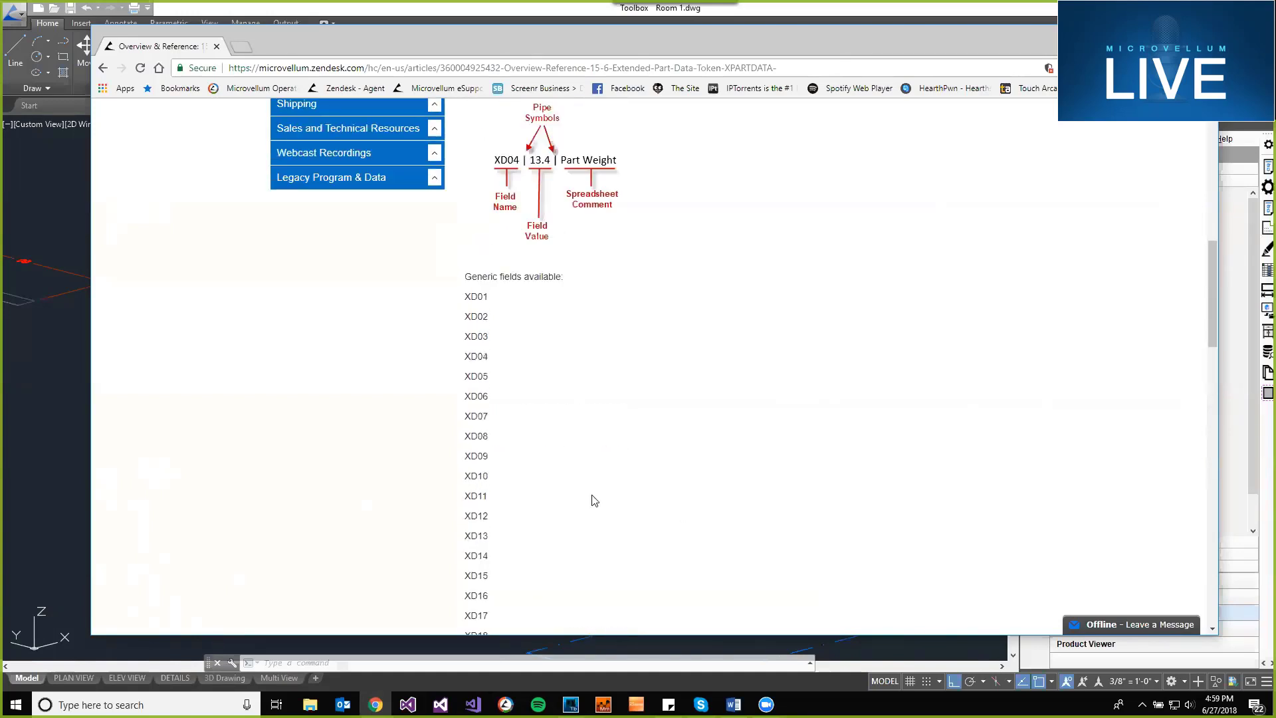
{"action": "scroll", "coordinate": [664, 517], "scroll_direction": "up", "scroll_amount": 1}
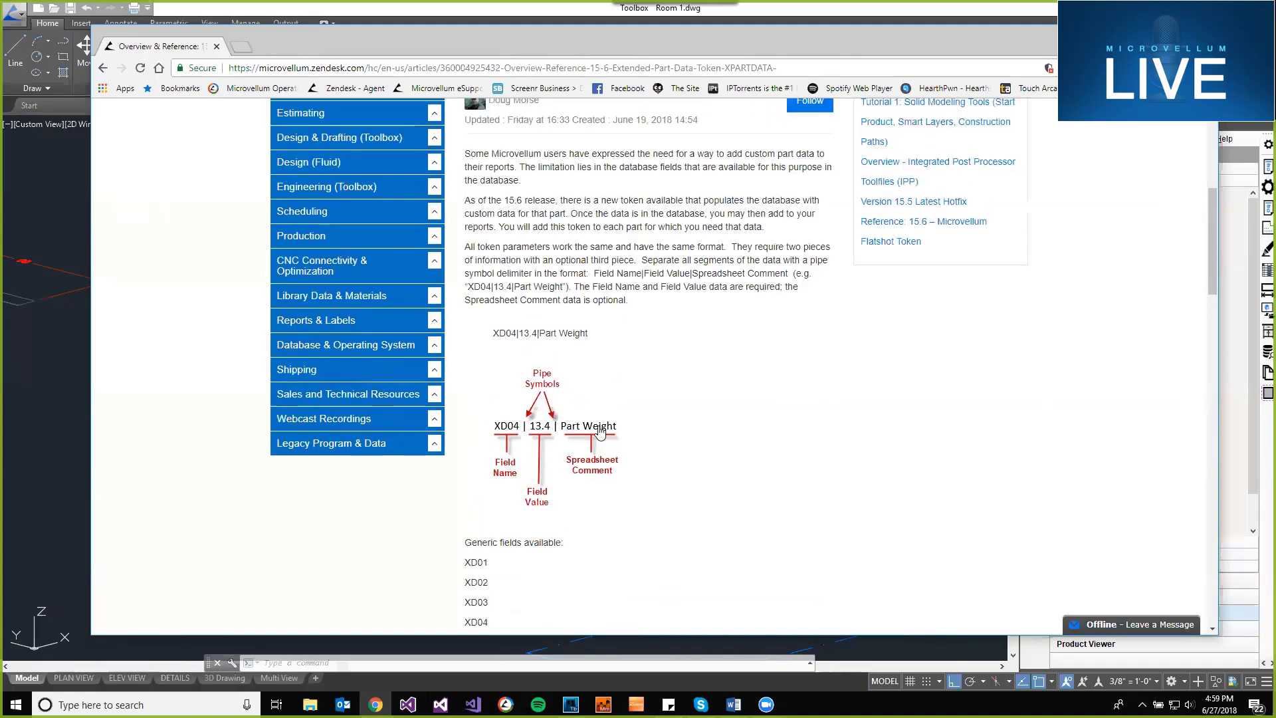